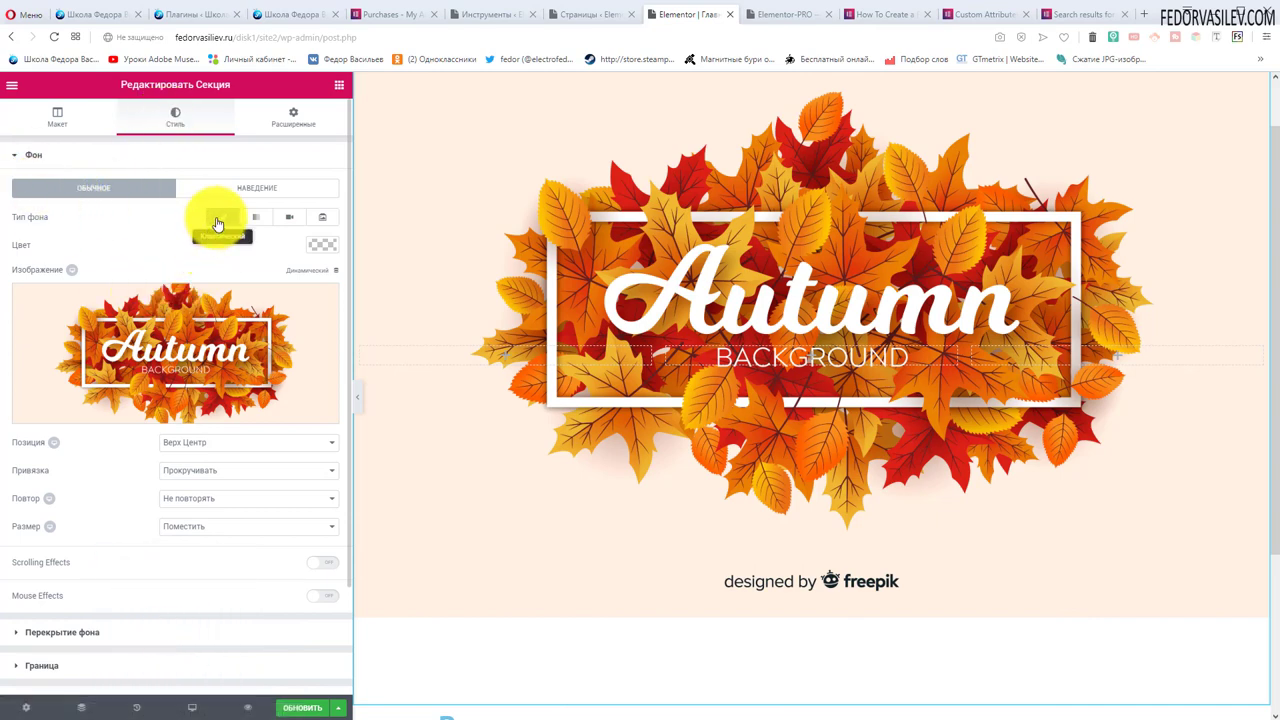
# - Switch the section's background type to gradient and set its first colour to the grey-teal preset swatch
pyautogui.click(218, 222)
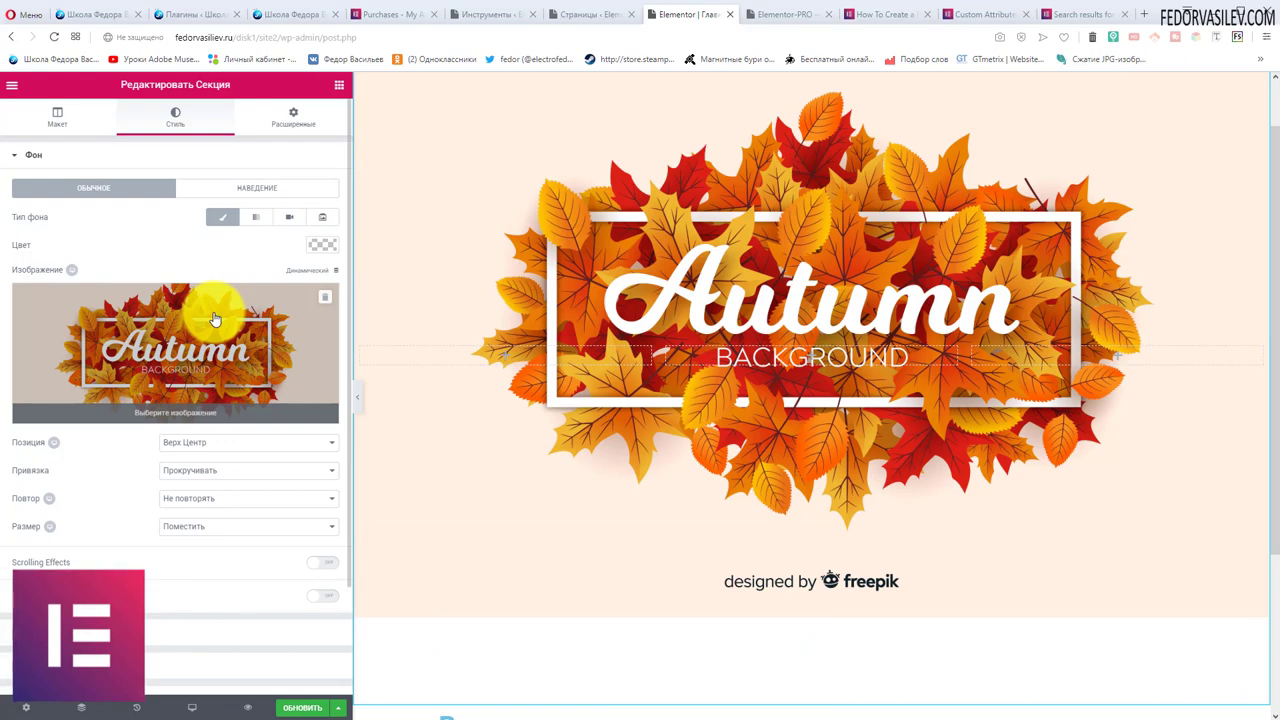
pyautogui.click(259, 218)
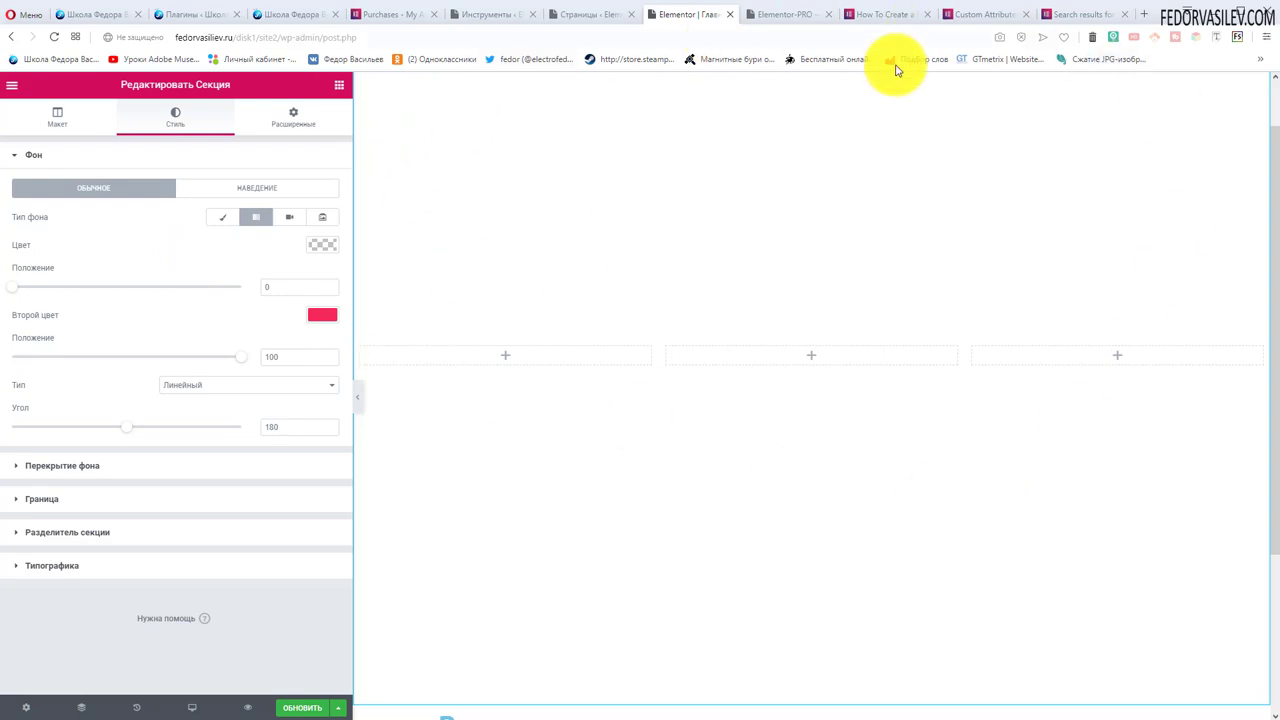
pyautogui.click(322, 245)
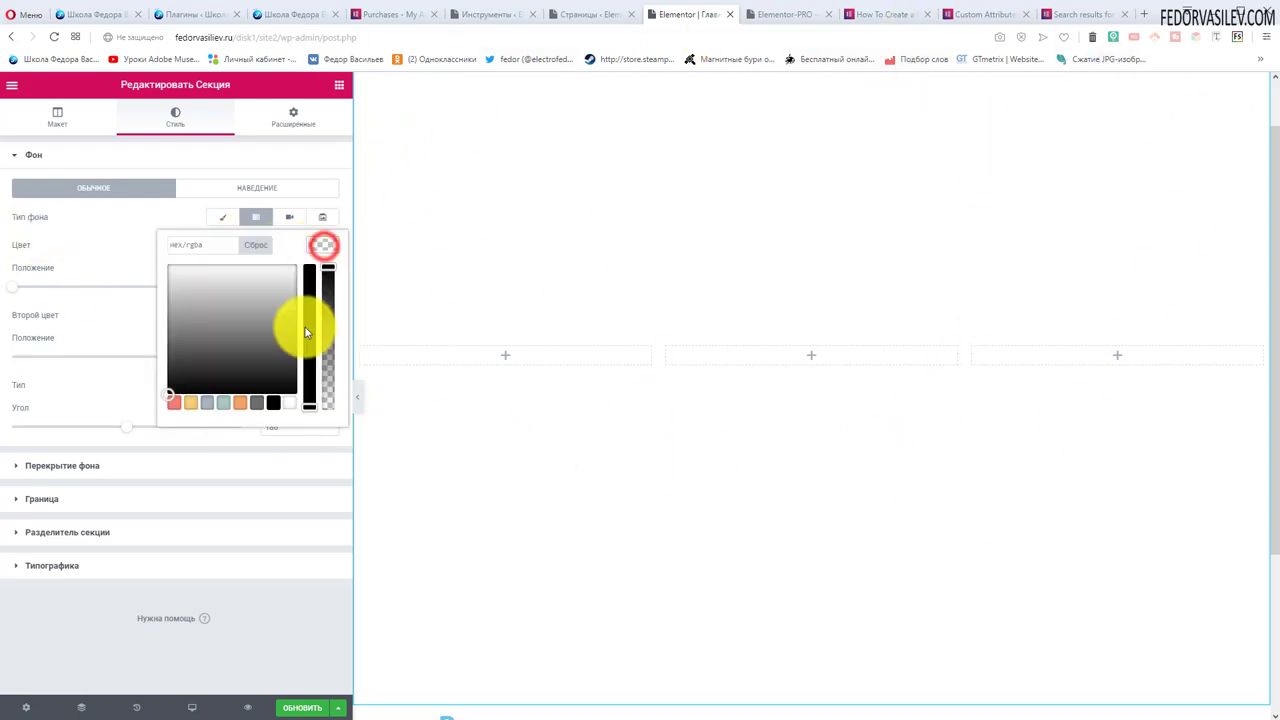
pyautogui.click(228, 404)
pyautogui.click(87, 257)
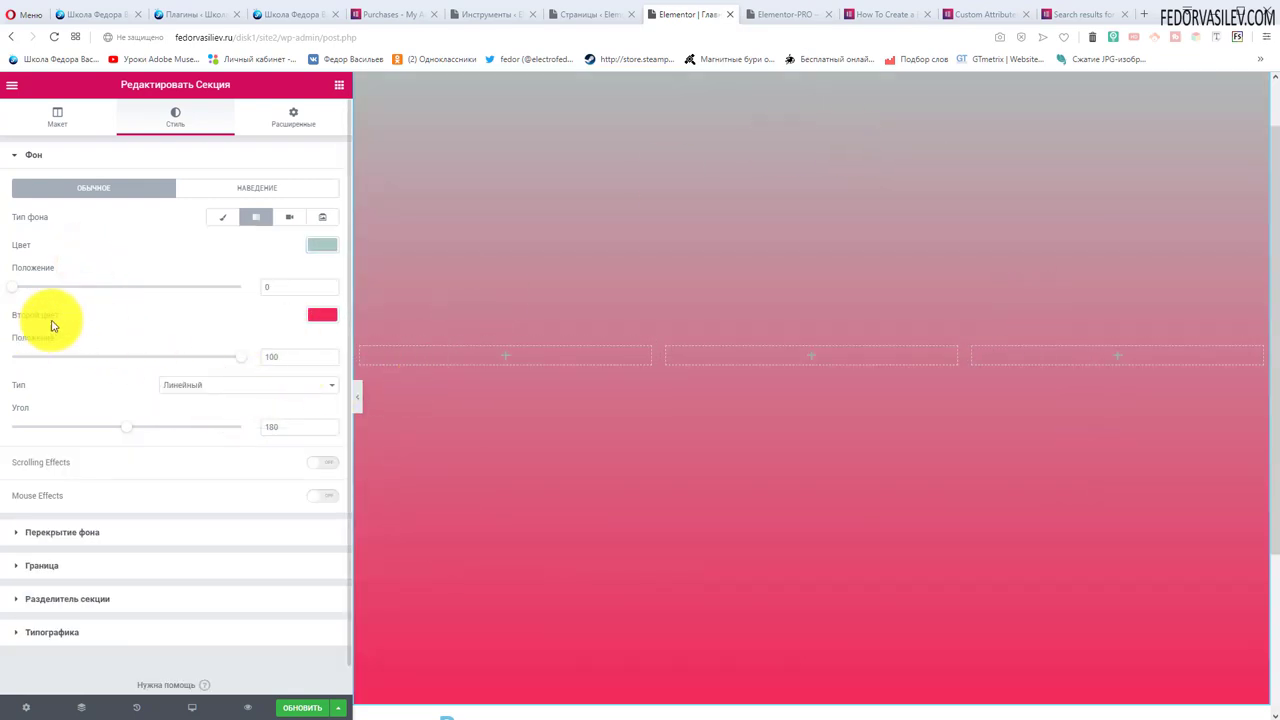
# - Set the gradient's second colour to the orange preset swatch
pyautogui.click(318, 316)
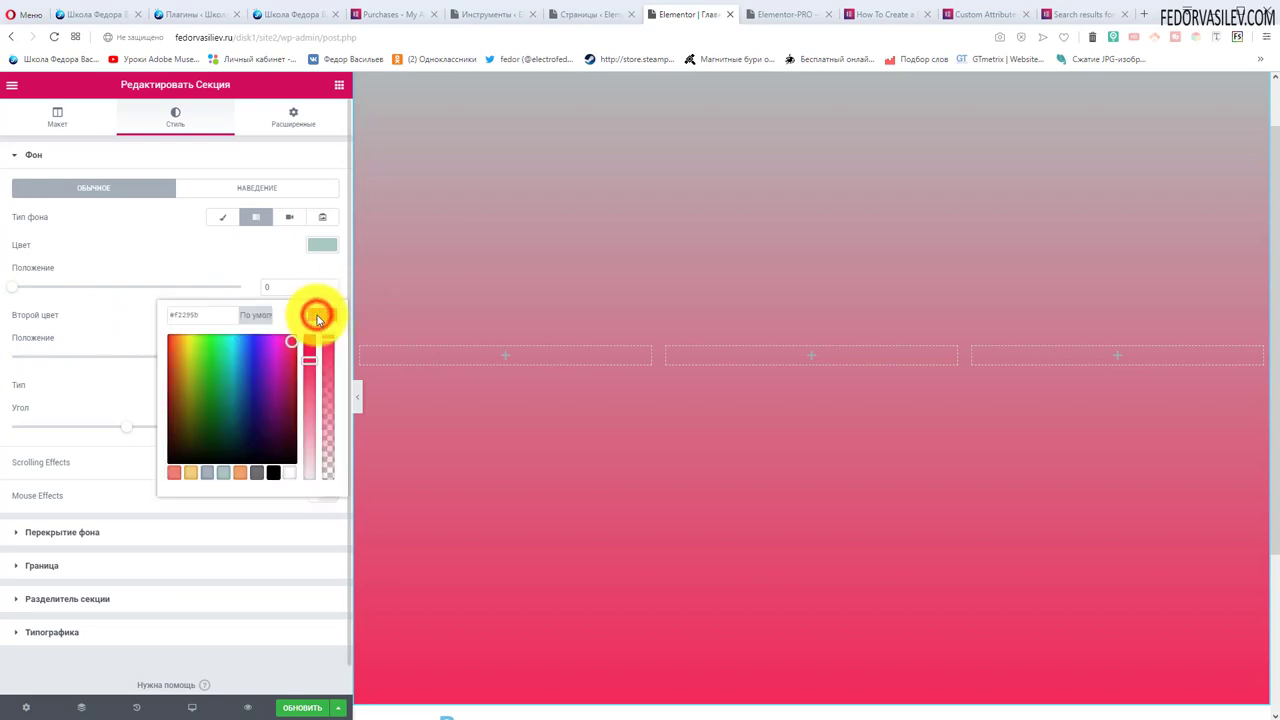
pyautogui.click(243, 478)
pyautogui.click(112, 316)
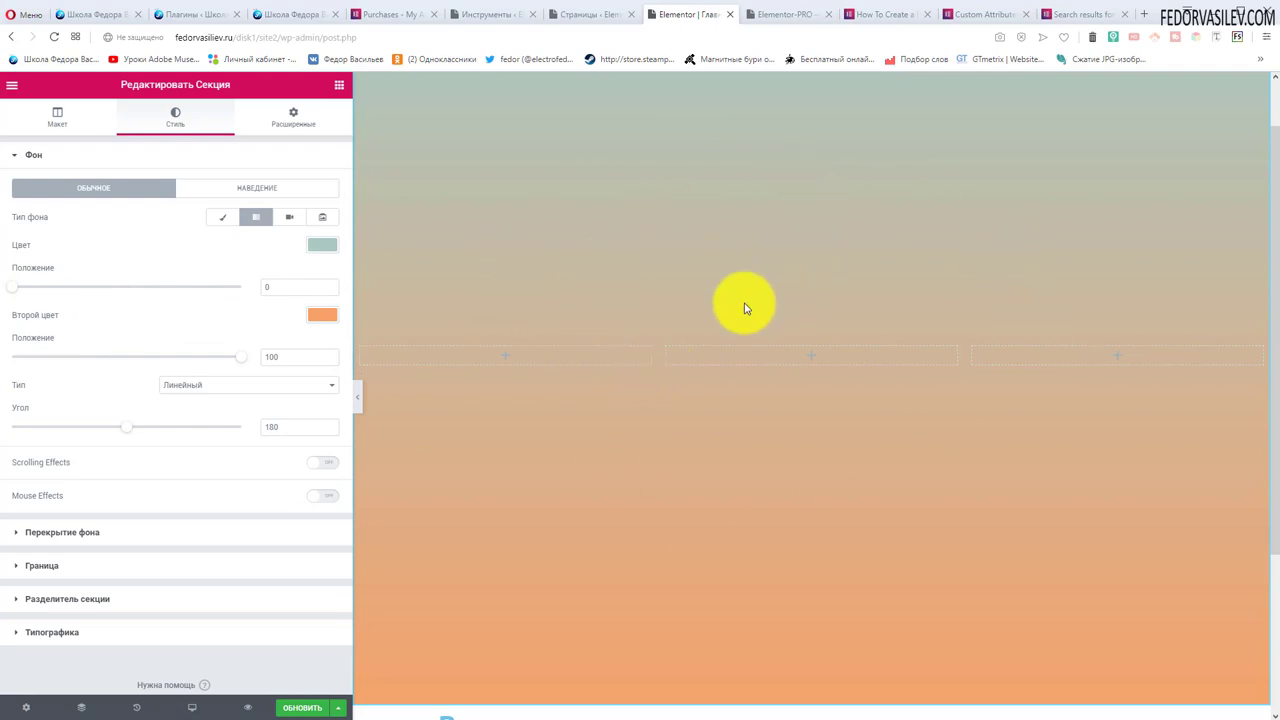
pyautogui.scroll(-2, 1034, 451)
pyautogui.scroll(3, 905, 417)
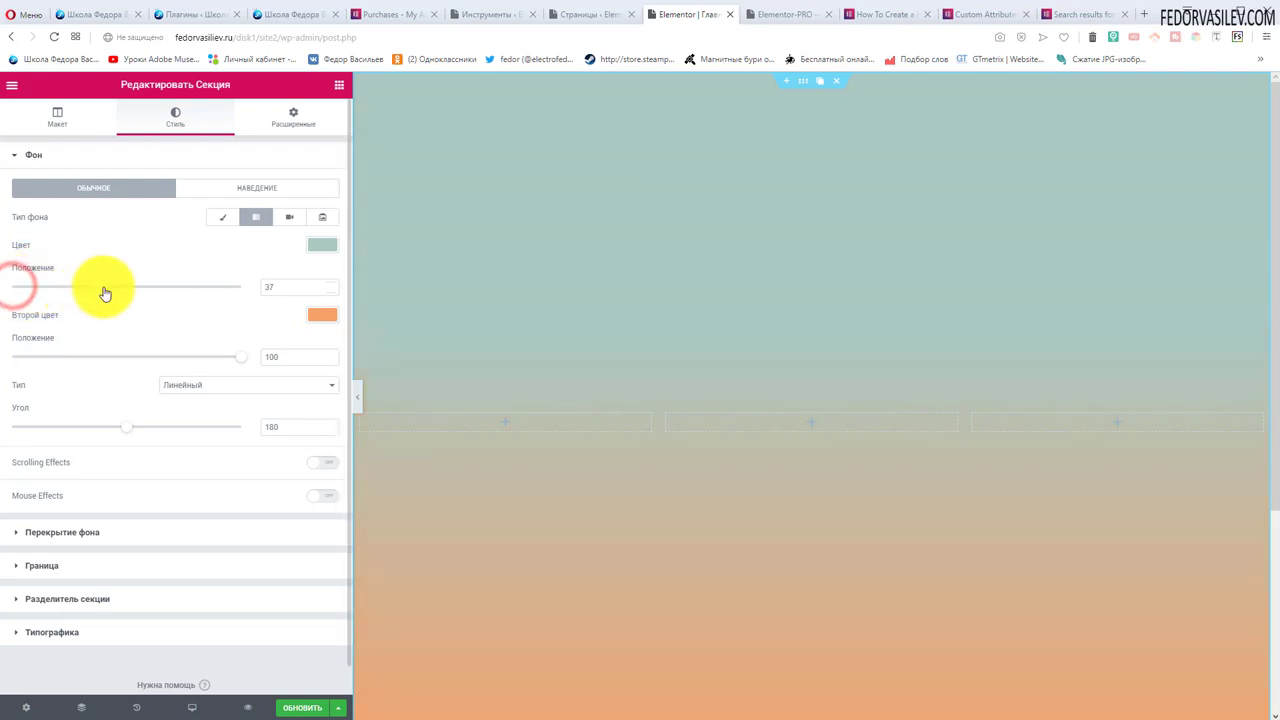
# - Try different positions for the gradient's two colours, such as 75 for the first, and return them to 0 and 100
pyautogui.moveTo(180, 297); pyautogui.dragTo(115, 300)
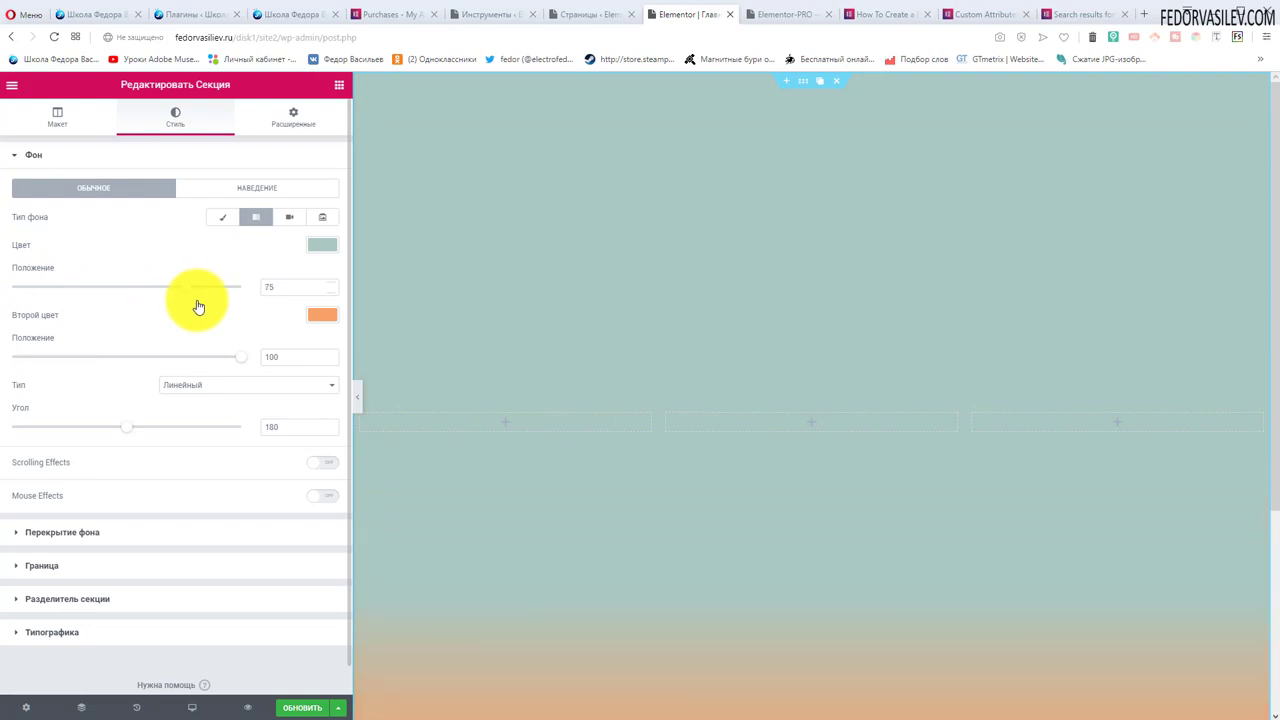
pyautogui.moveTo(198, 307)
pyautogui.mouseDown()
pyautogui.moveTo(514, 240)
pyautogui.moveTo(523, 331)
pyautogui.moveTo(208, 295)
pyautogui.mouseUp()
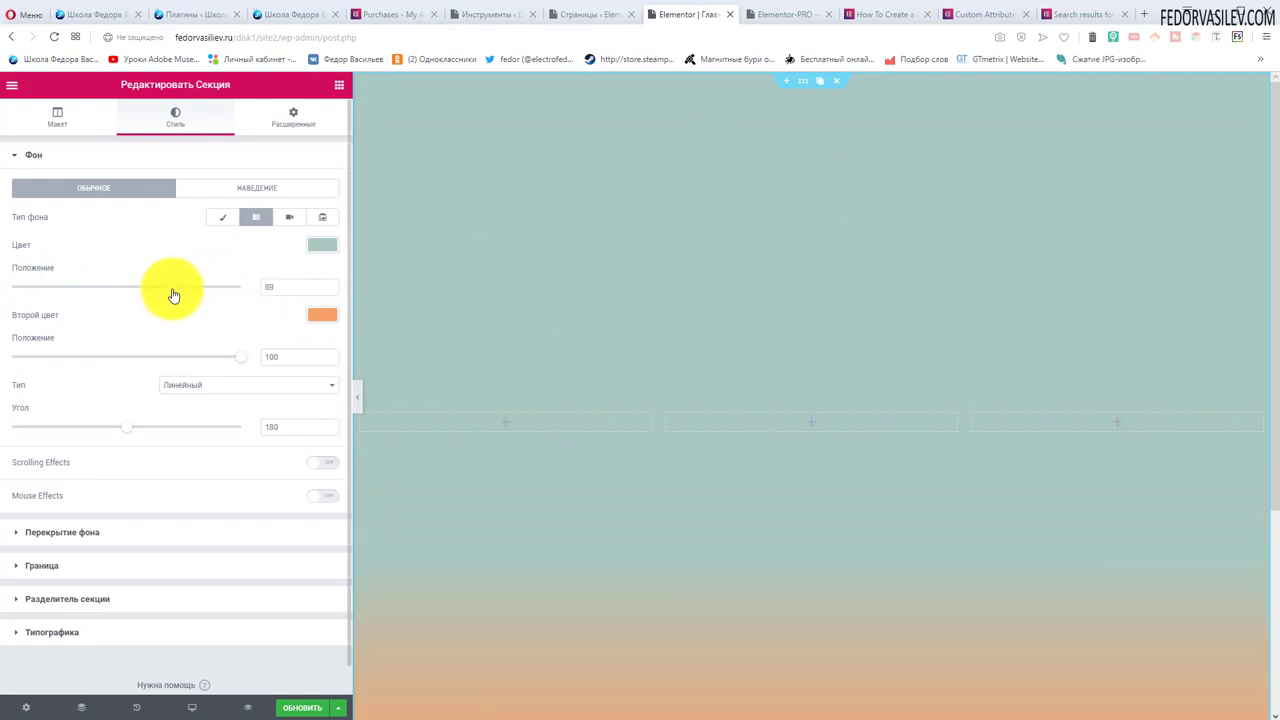
pyautogui.moveTo(173, 295); pyautogui.dragTo(176, 295)
pyautogui.scroll(-2, 749, 494)
pyautogui.scroll(1, 700, 480)
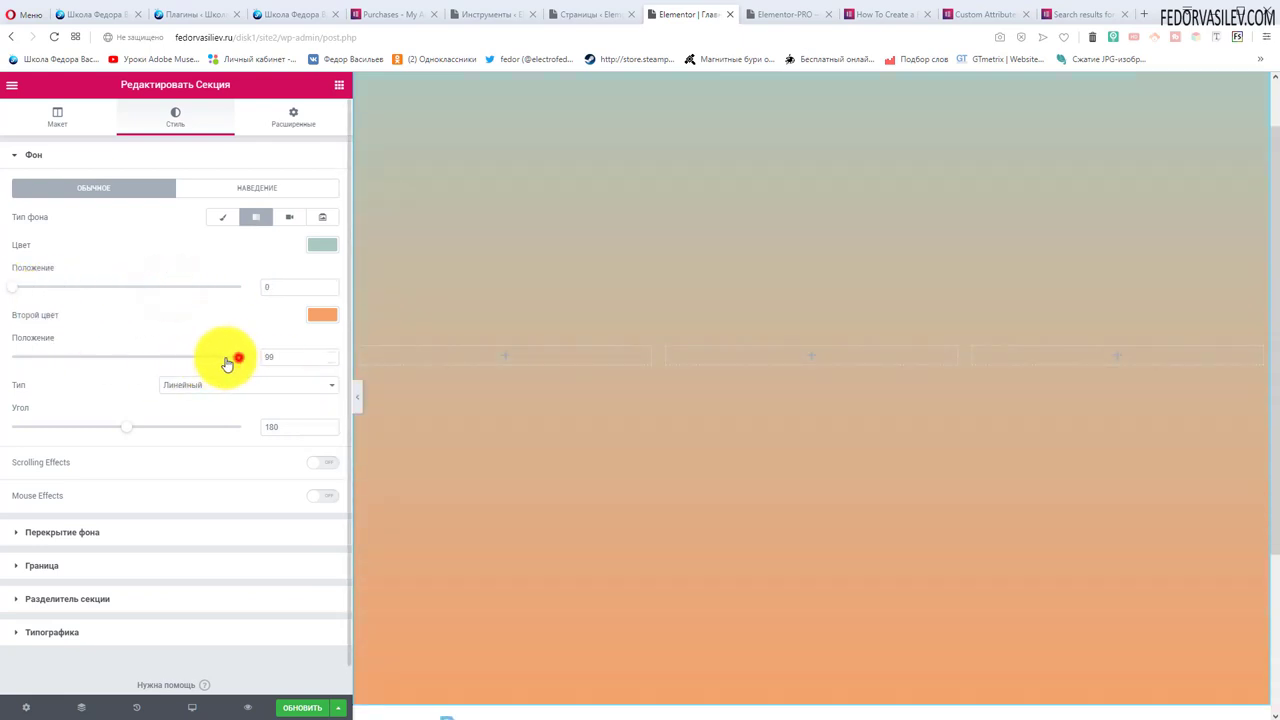
pyautogui.moveTo(228, 363)
pyautogui.mouseDown()
pyautogui.moveTo(268, 357)
pyautogui.moveTo(43, 366)
pyautogui.moveTo(228, 363)
pyautogui.mouseUp()
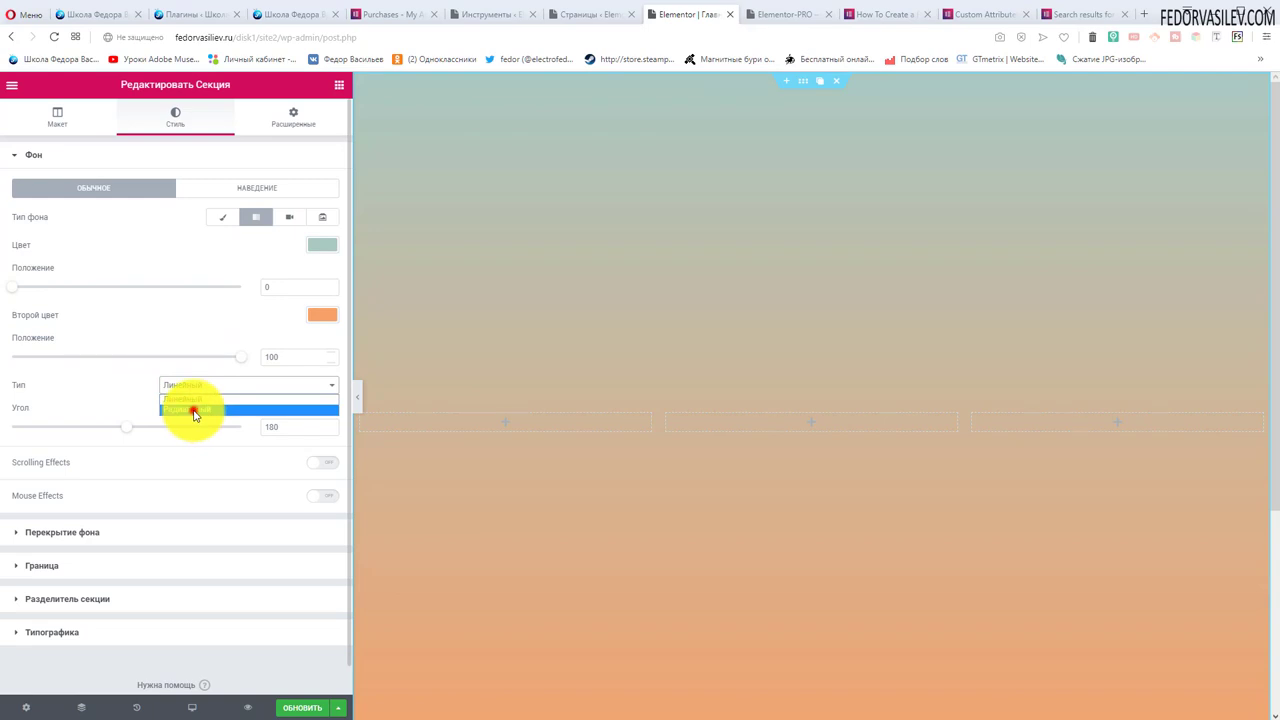
# - Compare the radial and linear gradient types, choose Радиальный and set its position to Верх Лево
pyautogui.click(194, 412)
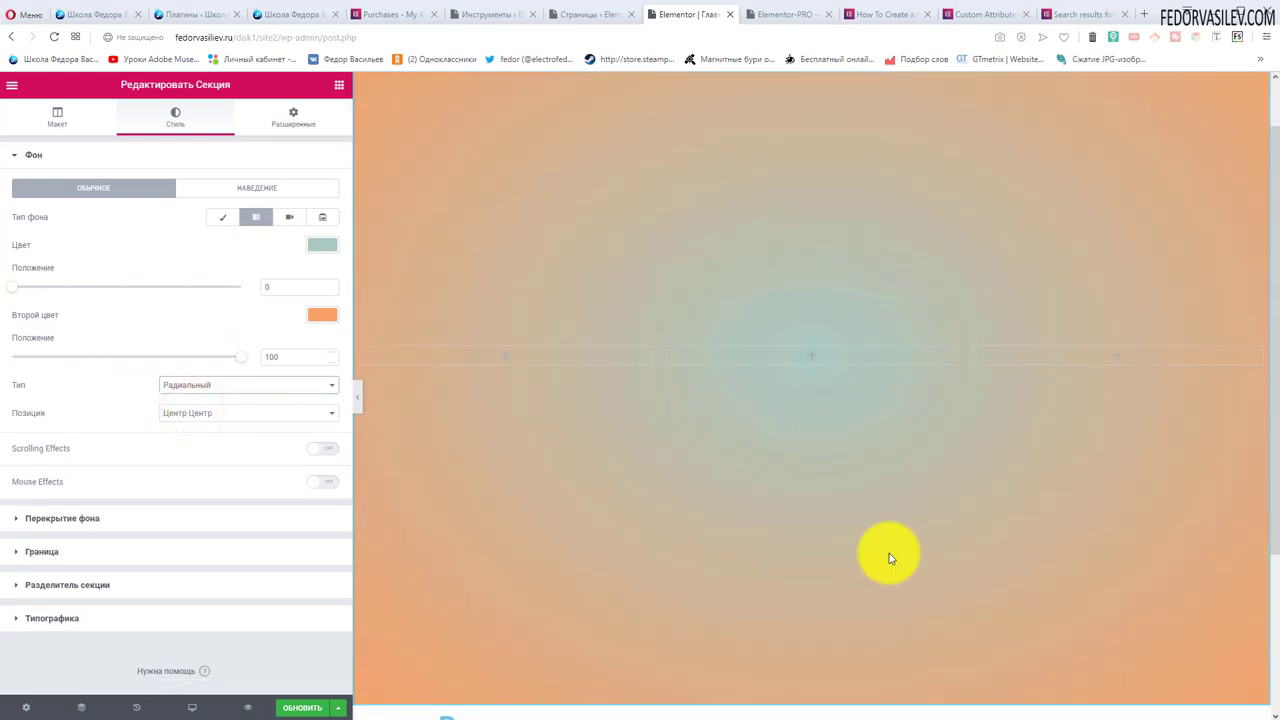
pyautogui.scroll(1, 611, 406)
pyautogui.scroll(-2, 831, 271)
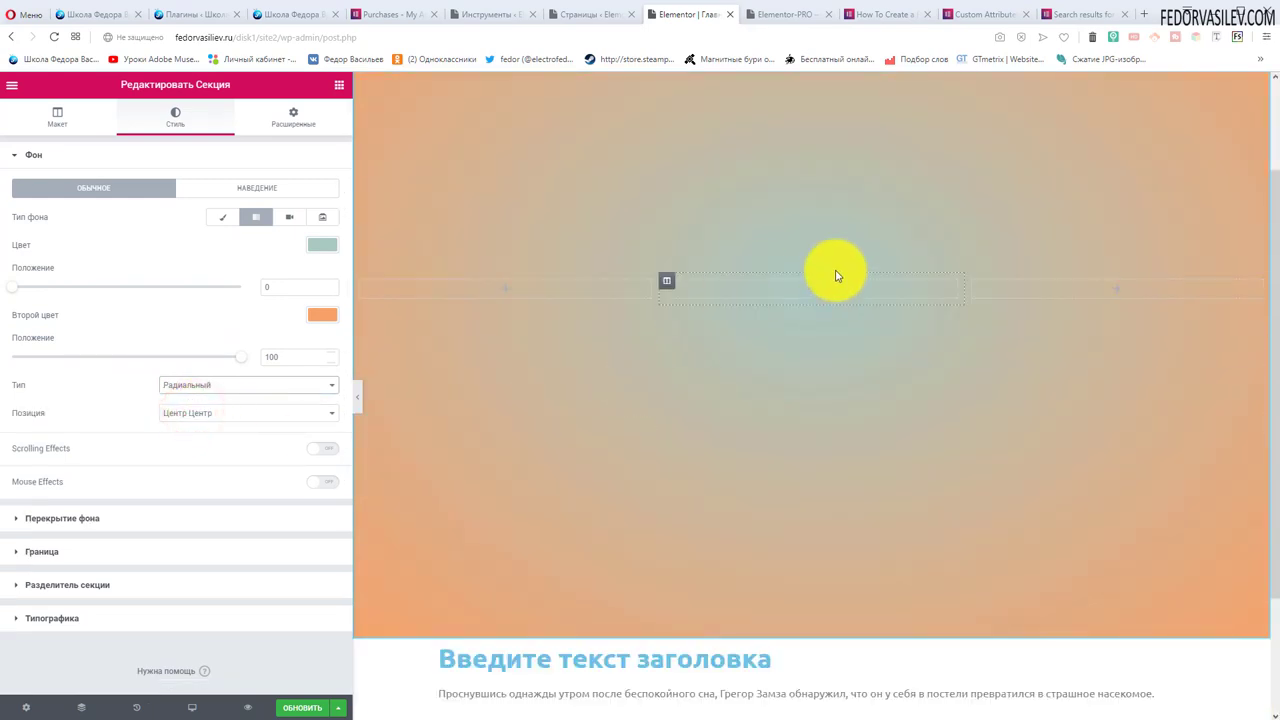
pyautogui.scroll(2, 711, 344)
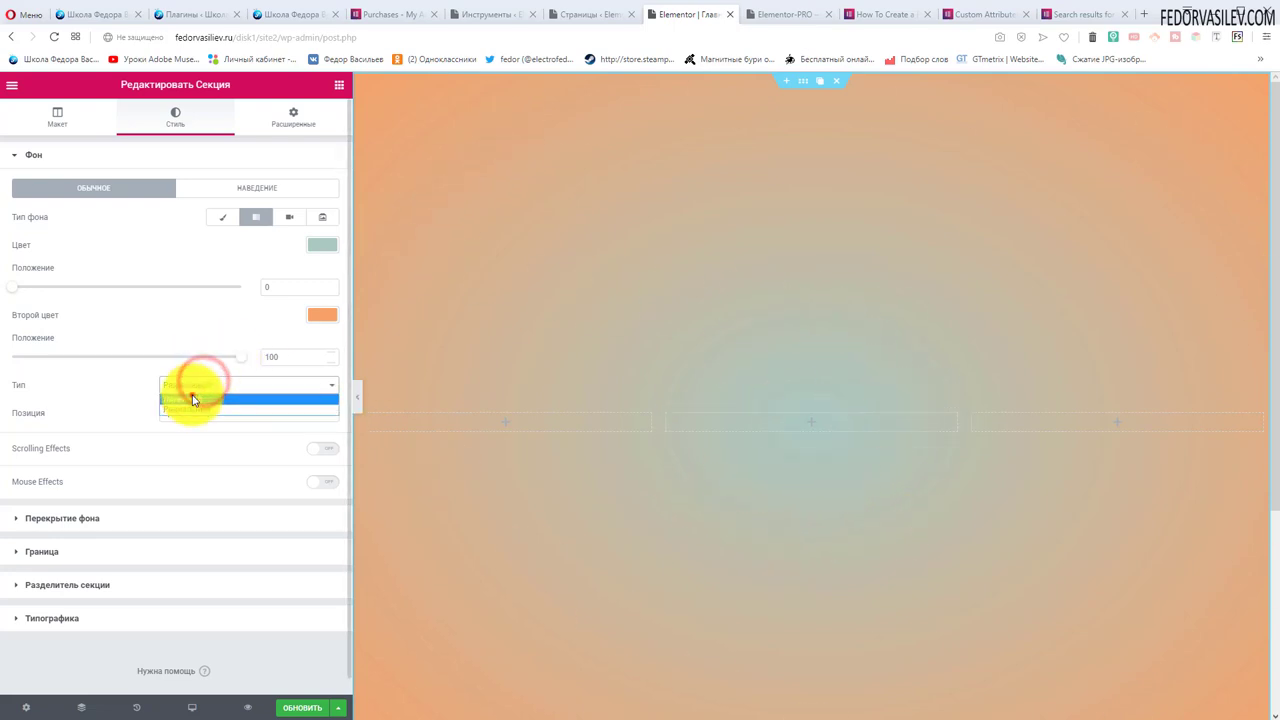
pyautogui.click(194, 400)
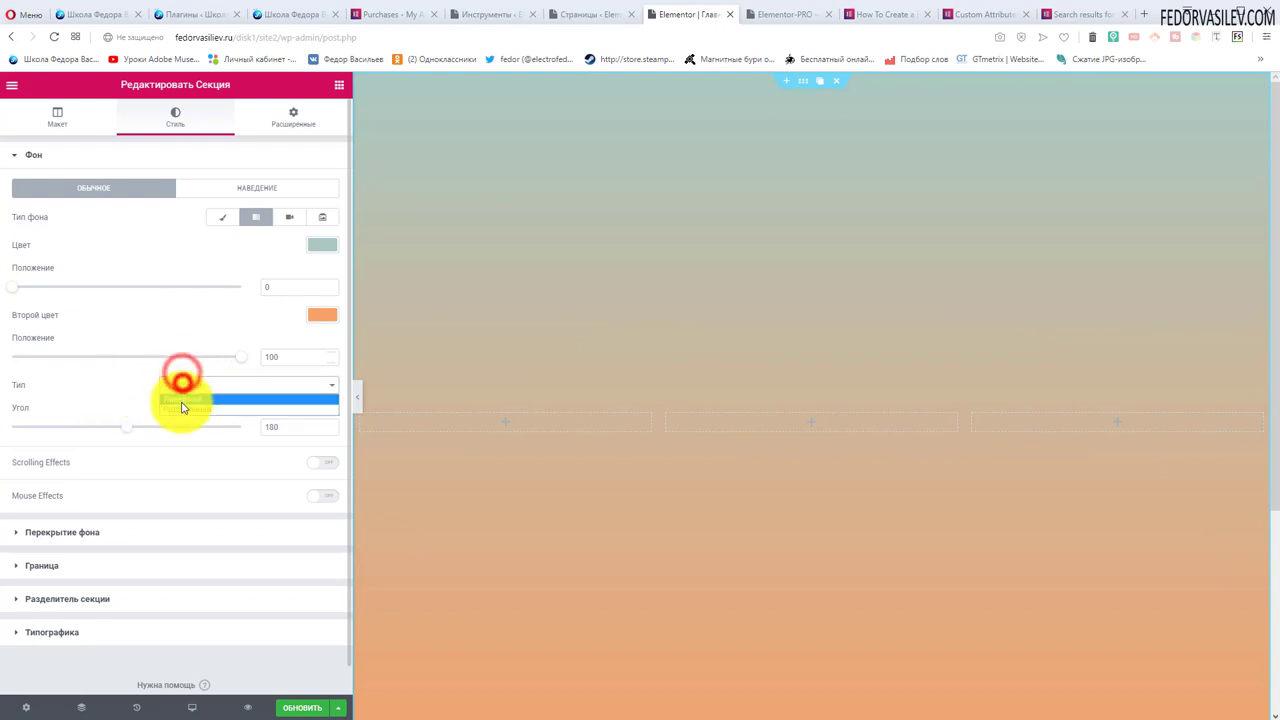
pyautogui.click(180, 410)
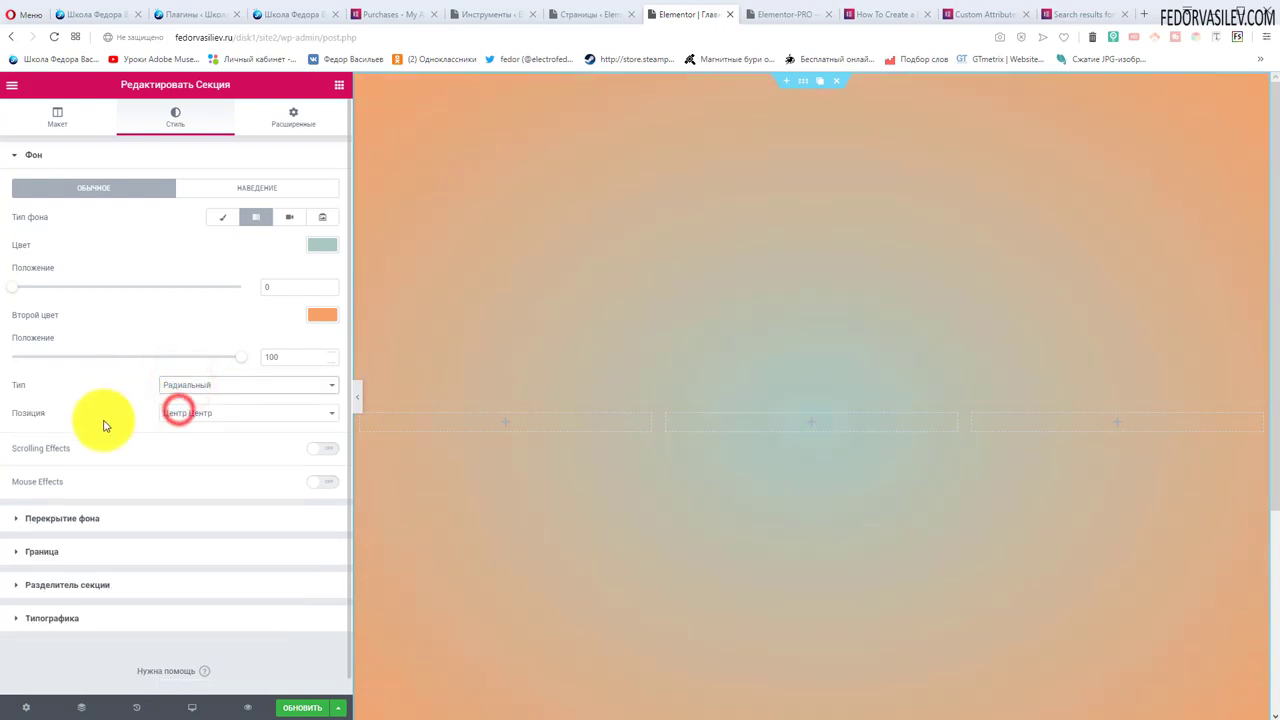
pyautogui.click(198, 420)
pyautogui.click(201, 473)
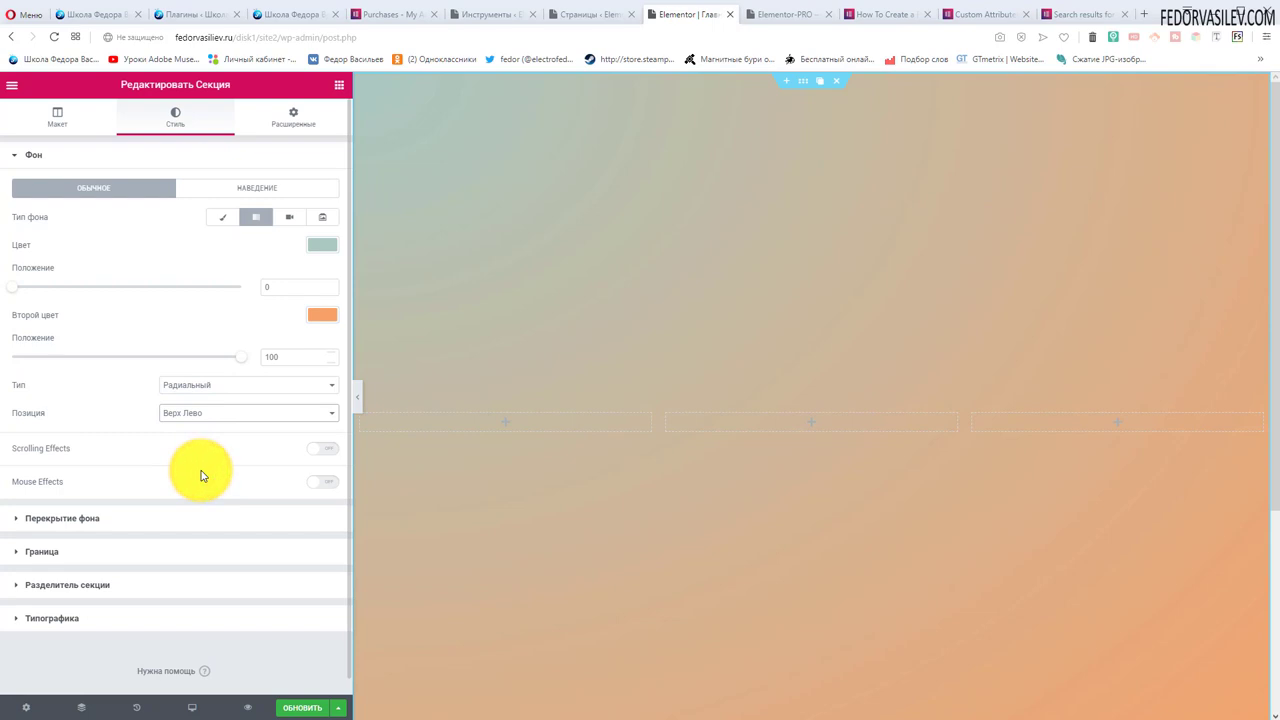
# - Switch the gradient type back to Линейный and set its angle to 240
pyautogui.click(206, 400)
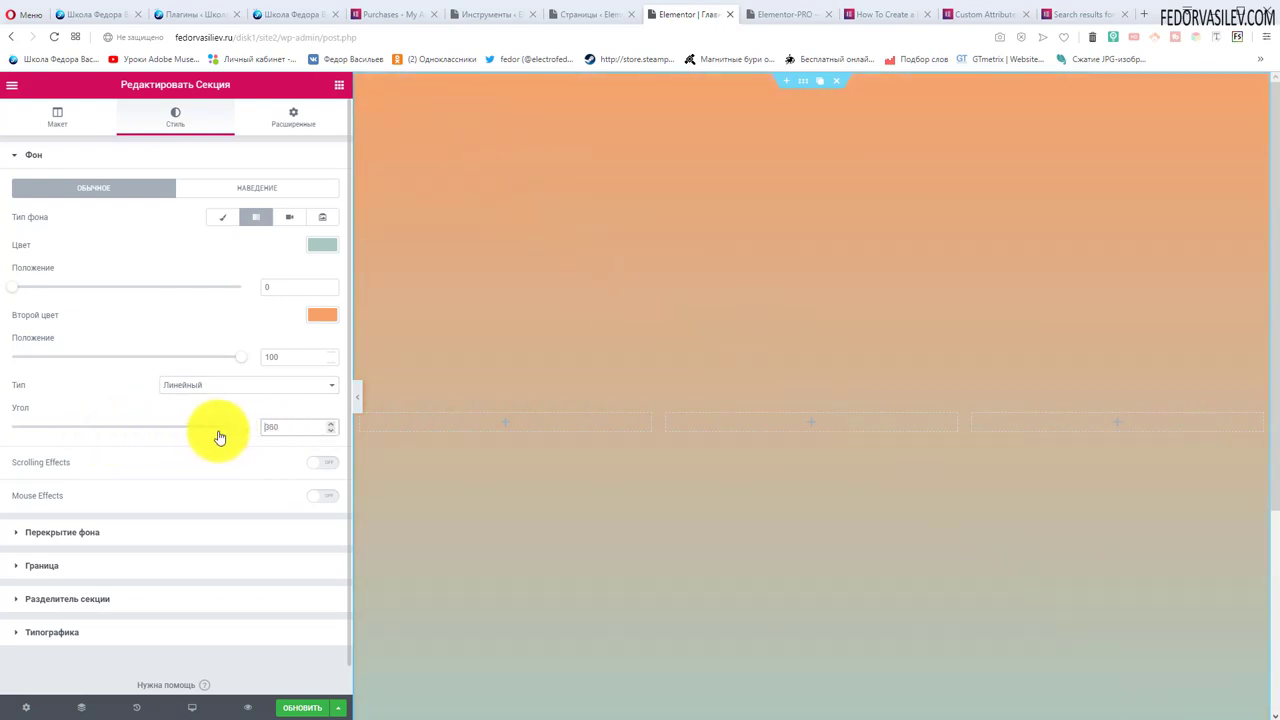
pyautogui.moveTo(220, 437); pyautogui.dragTo(143, 434)
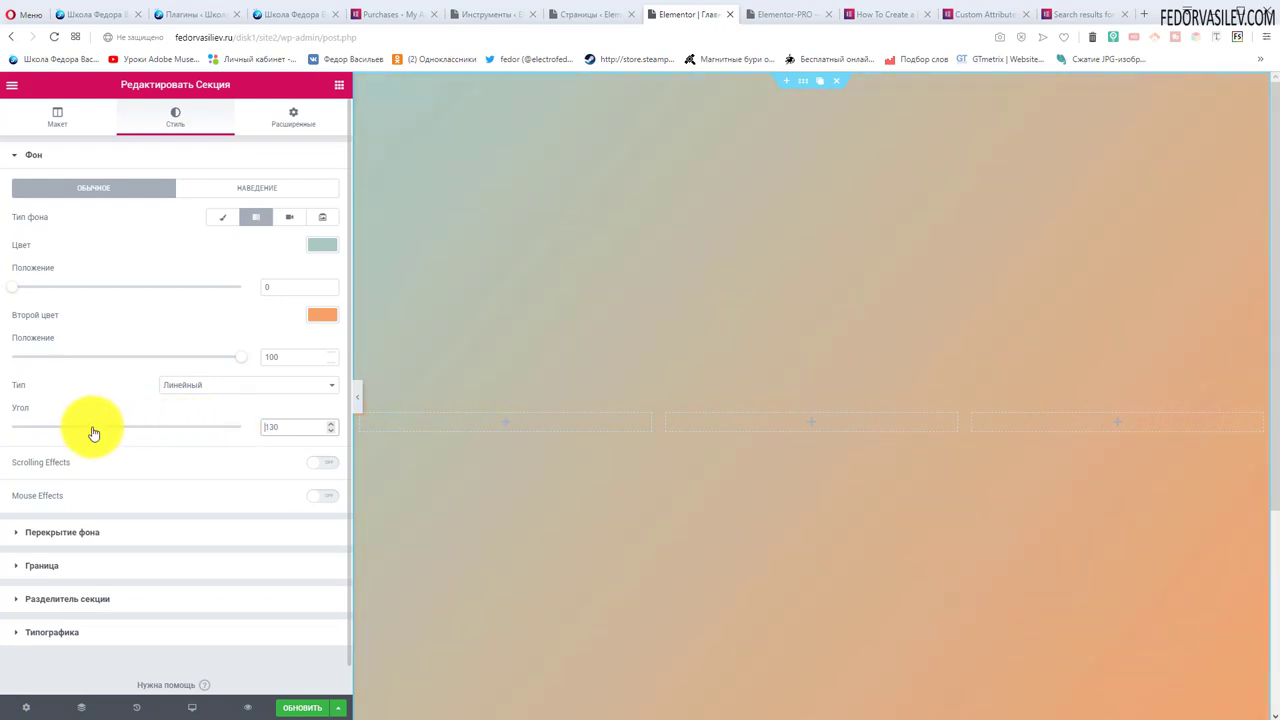
pyautogui.moveTo(108, 425); pyautogui.dragTo(165, 427)
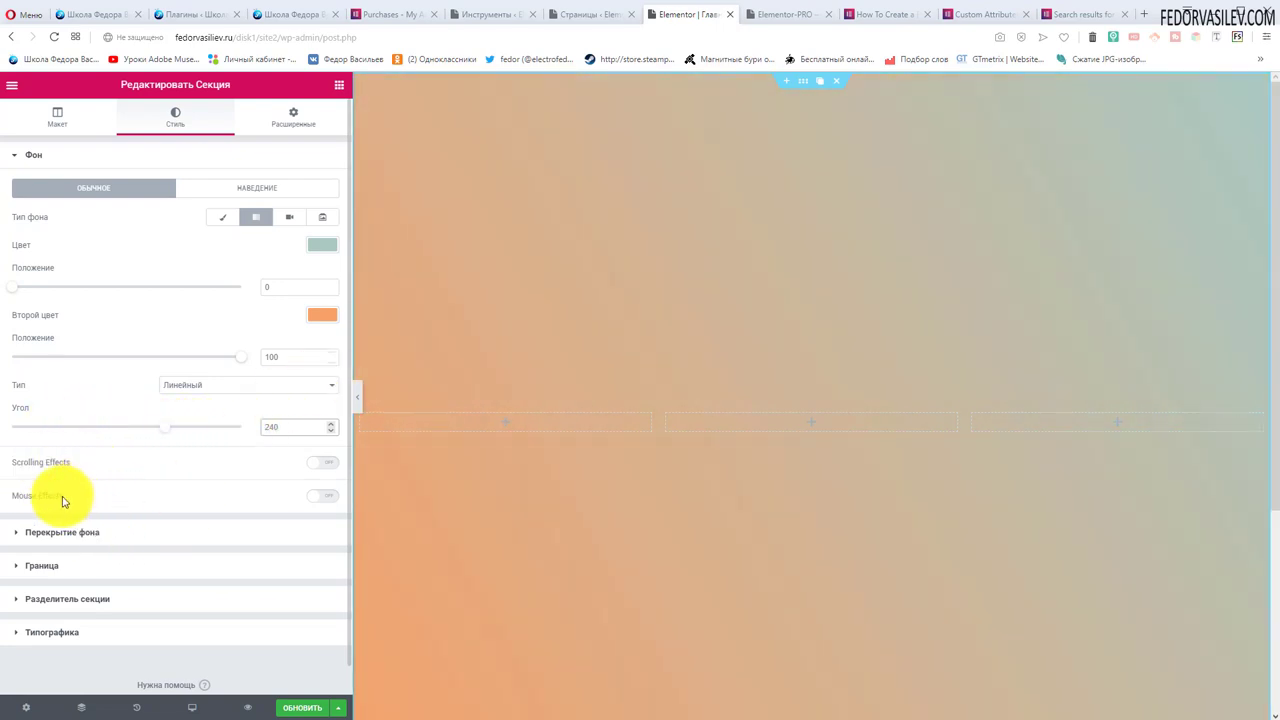
pyautogui.click(309, 474)
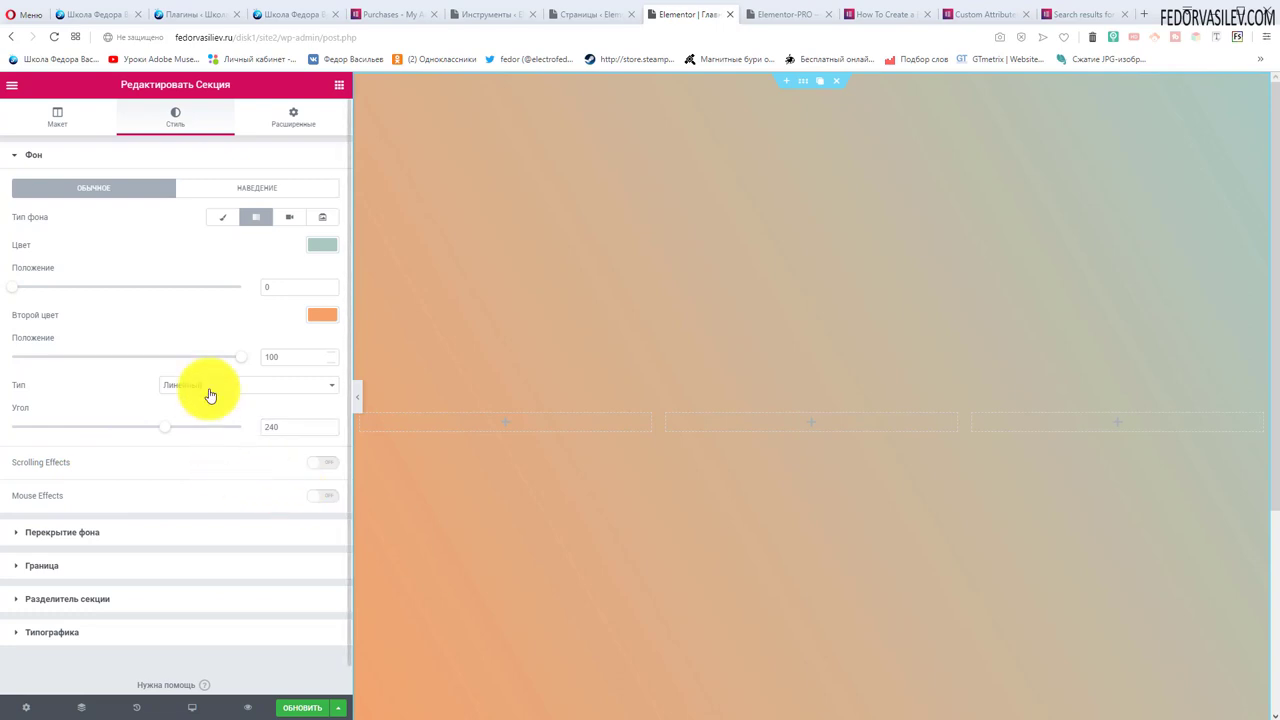
pyautogui.click(290, 217)
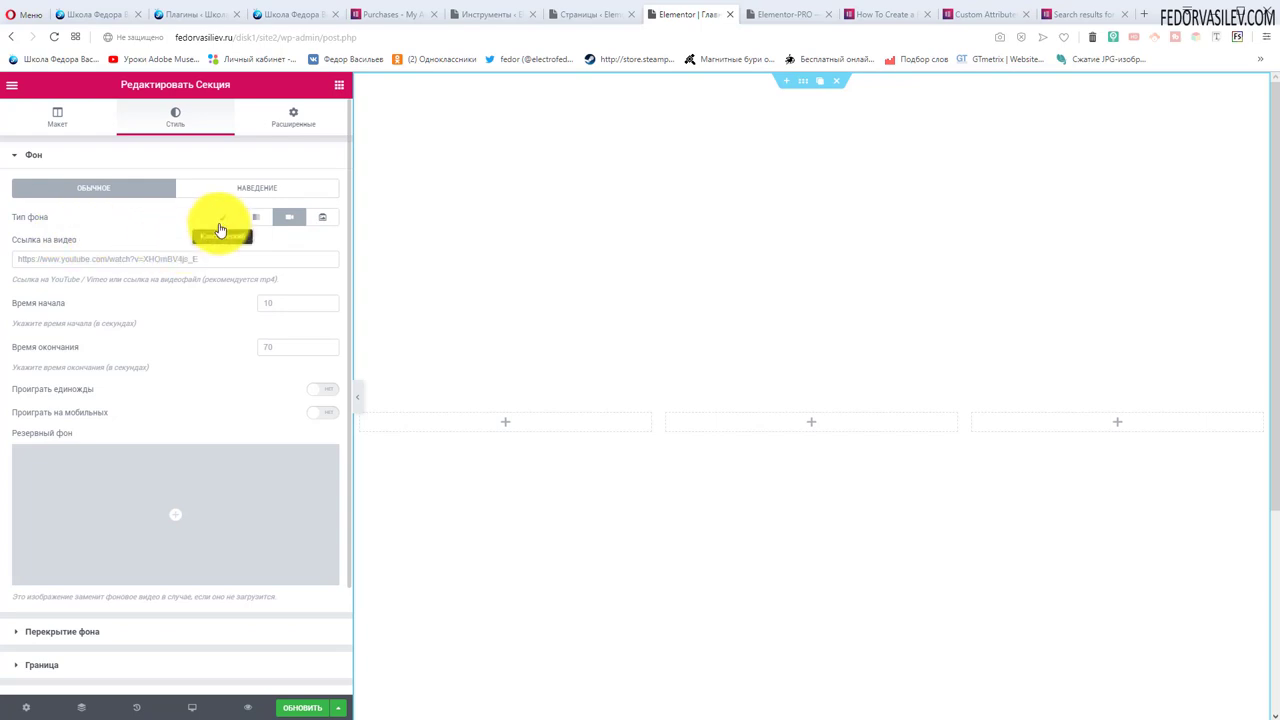
pyautogui.rightClick(70, 258)
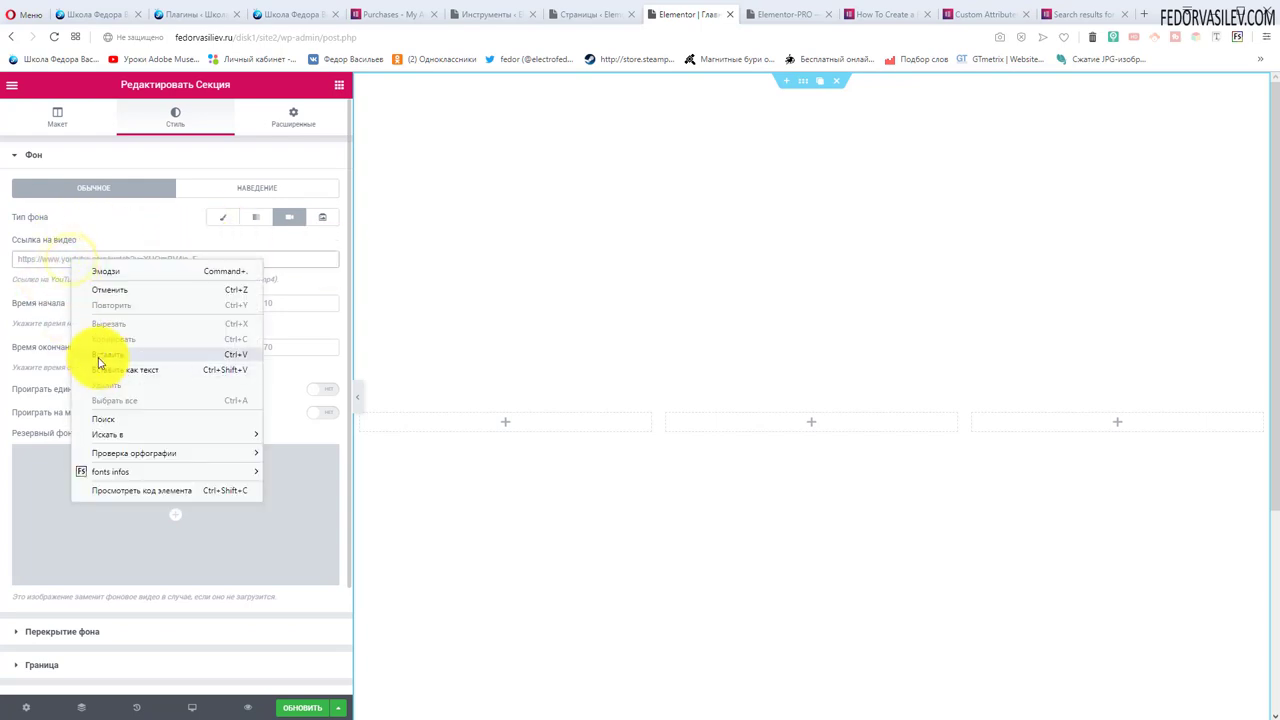
pyautogui.click(100, 355)
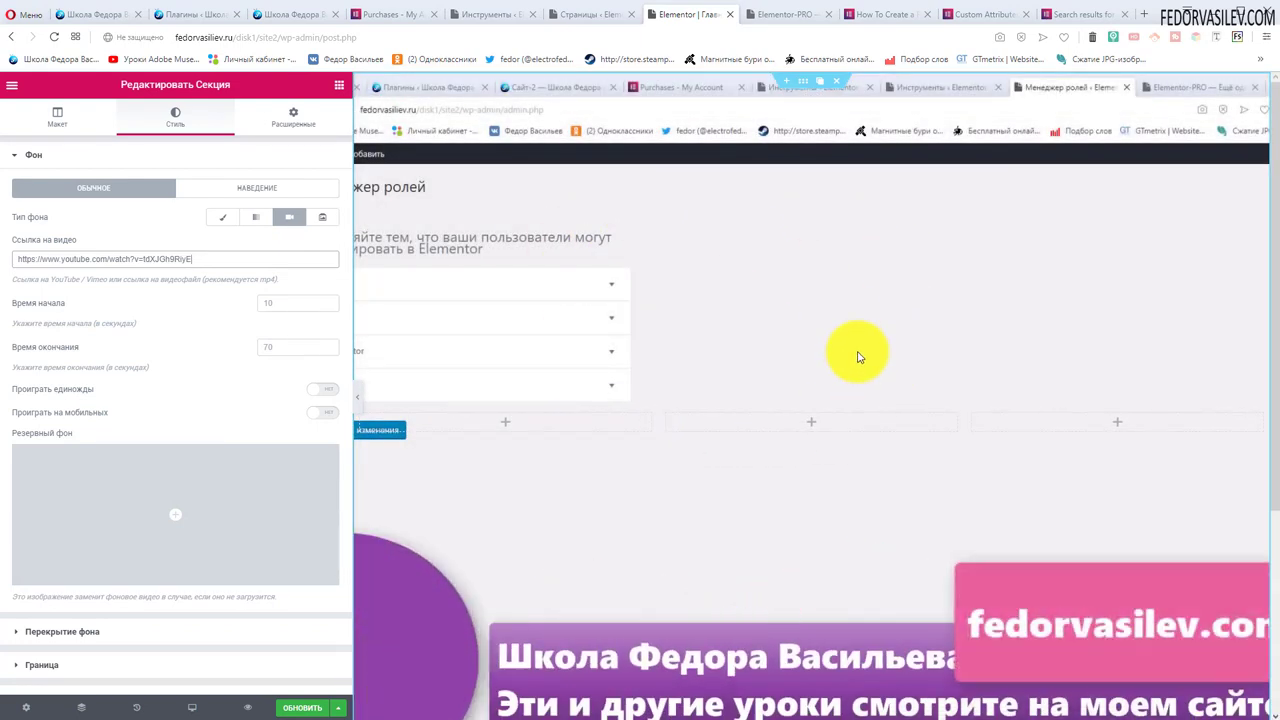
# - Set the background video's start time to 10 seconds
pyautogui.click(280, 302)
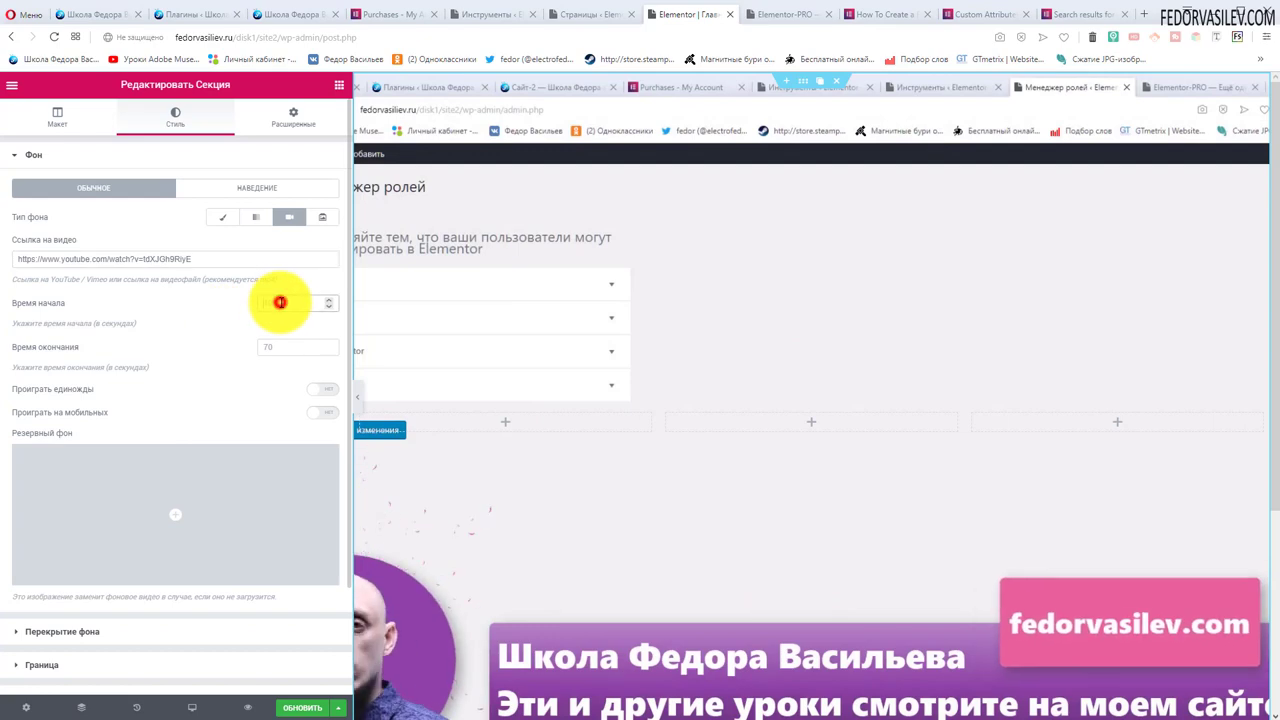
pyautogui.write('1')
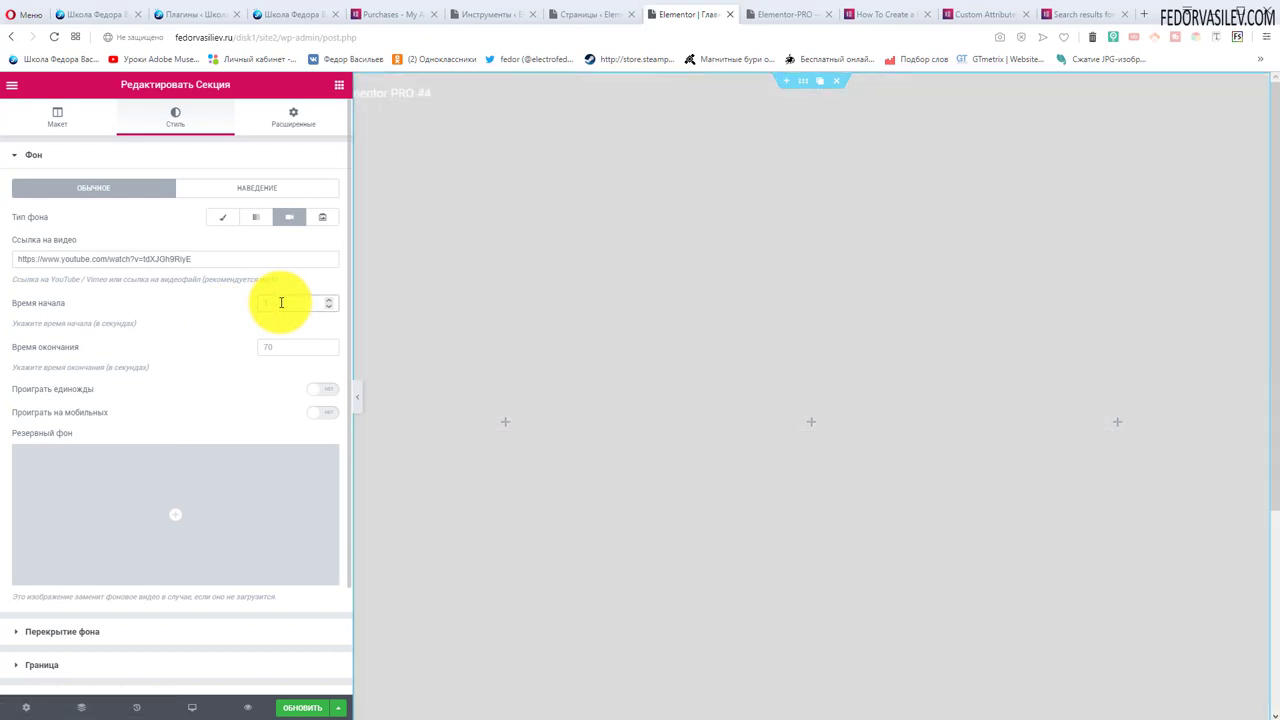
pyautogui.write('0')
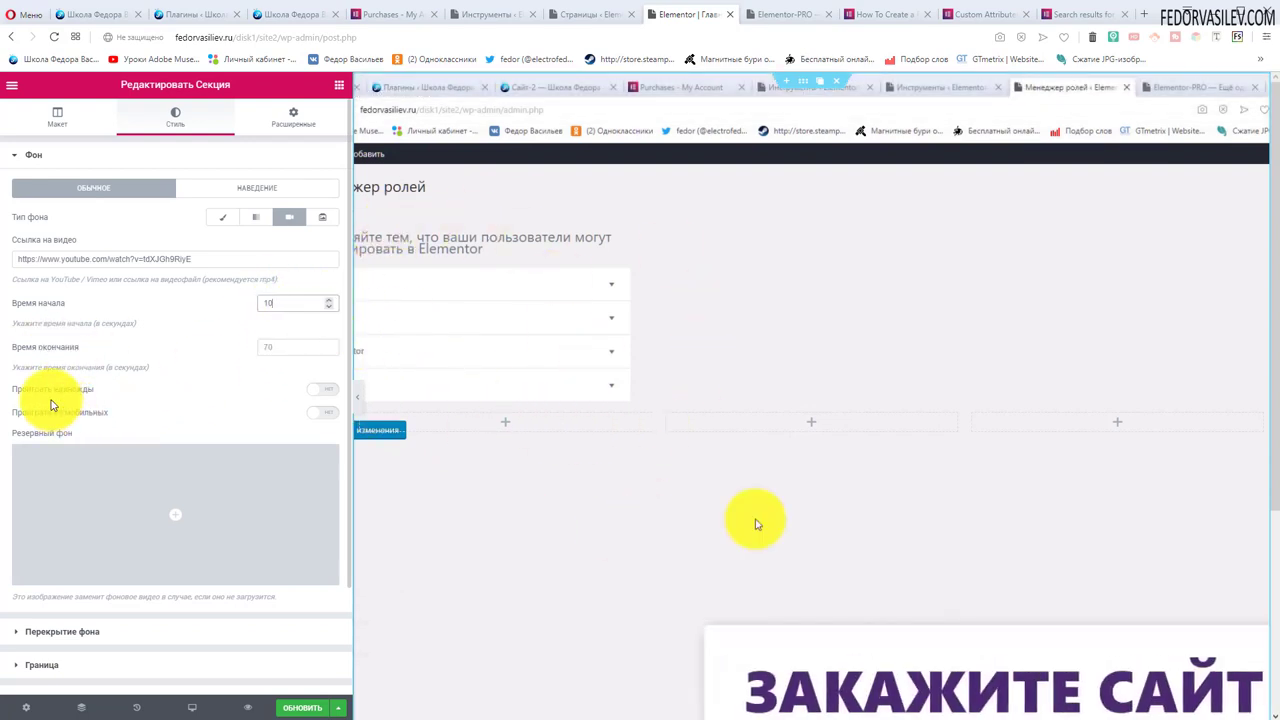
# - Try the play-once and play-on-mobile options of the background video, turning each off again
pyautogui.click(323, 390)
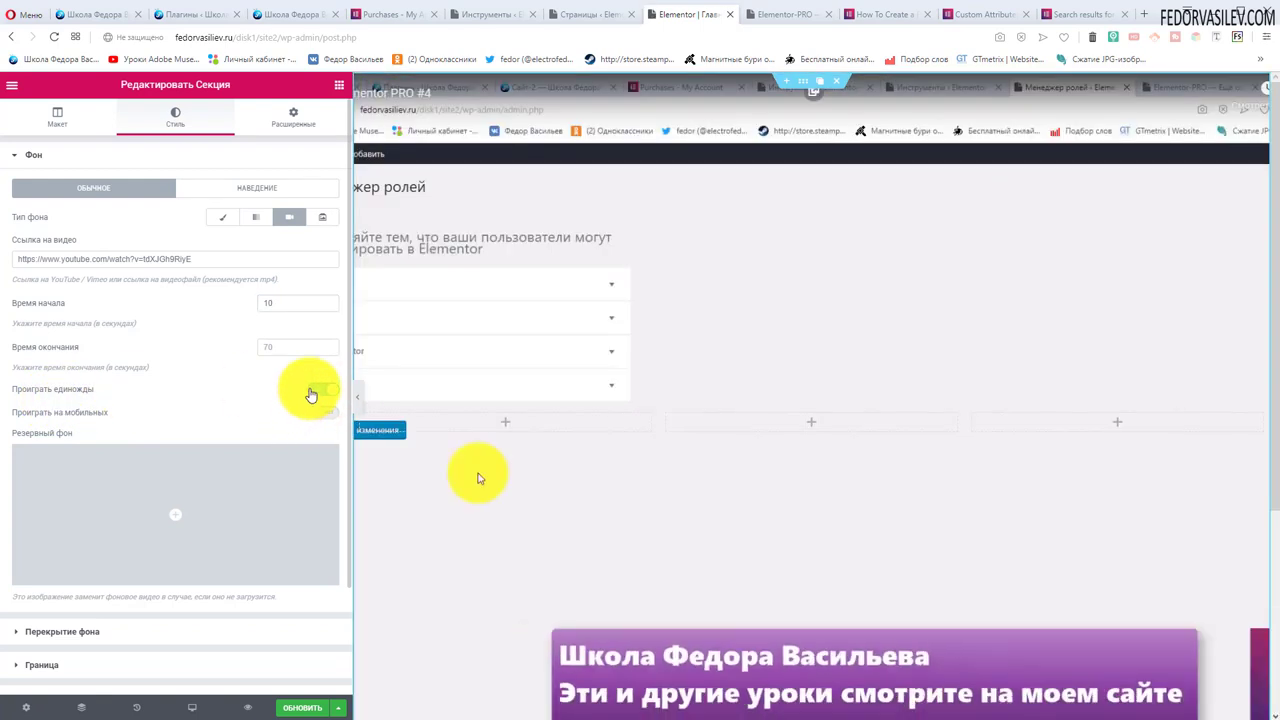
pyautogui.click(311, 392)
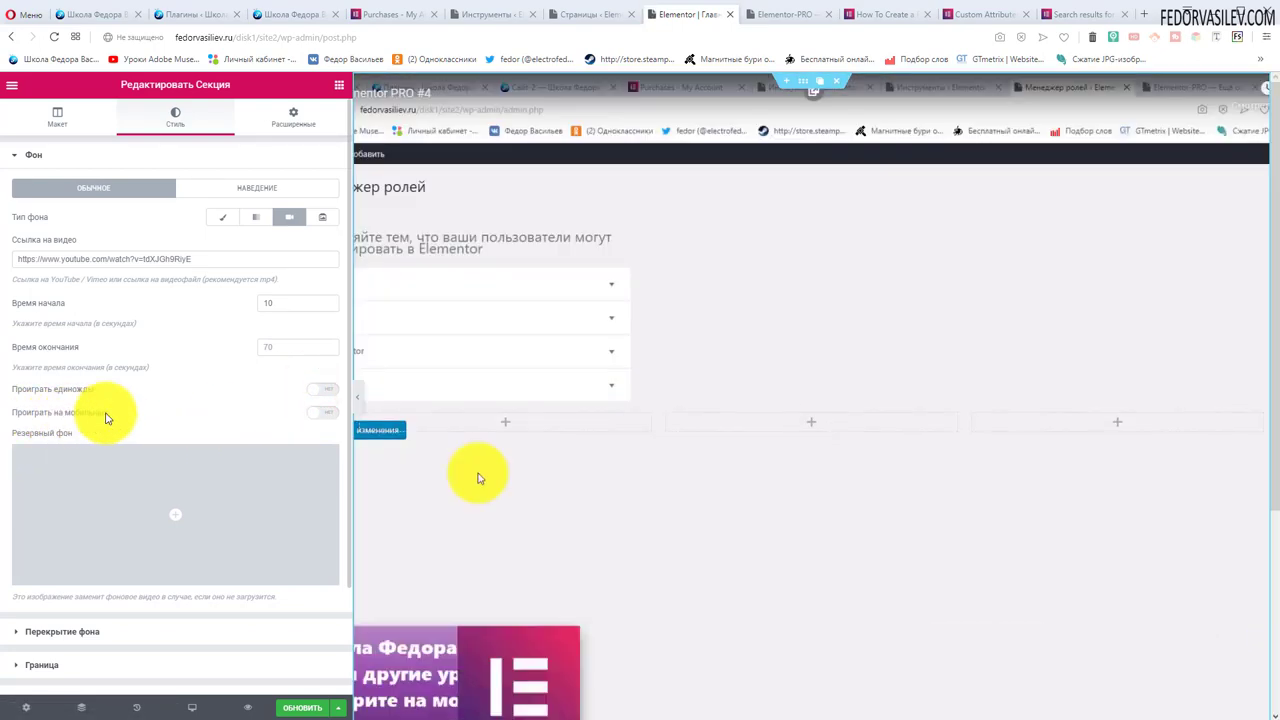
pyautogui.click(328, 414)
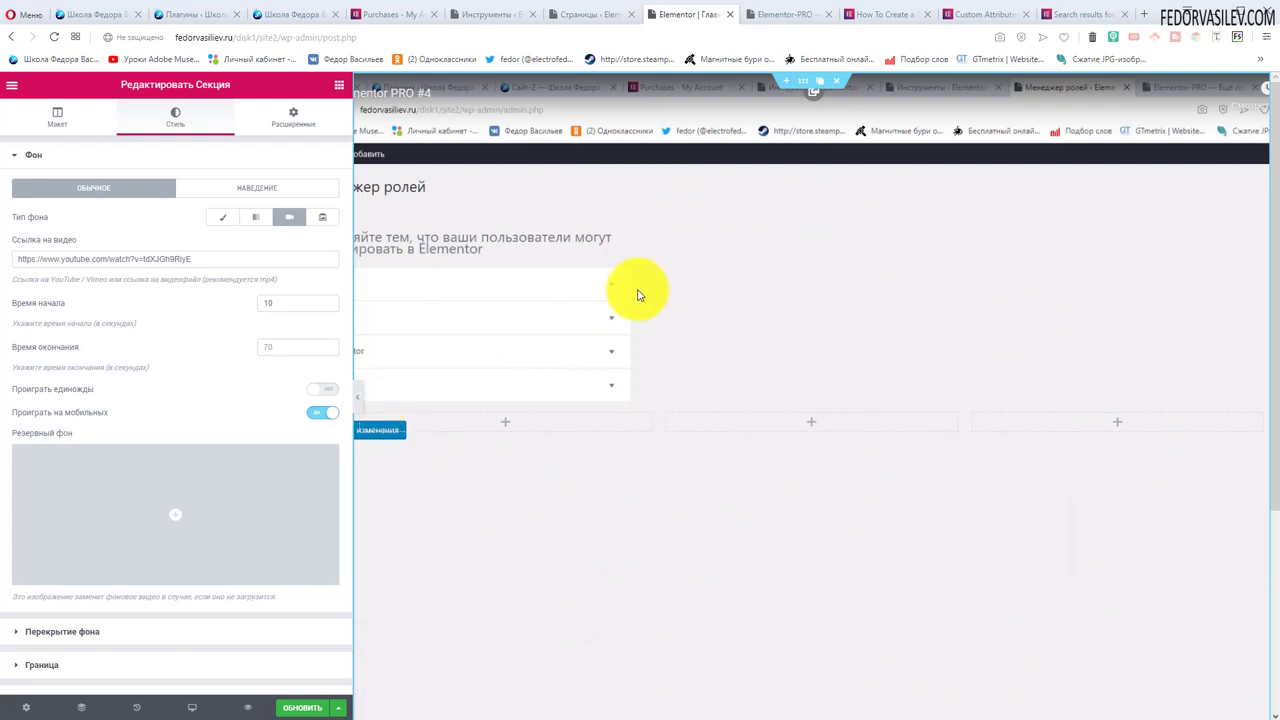
pyautogui.click(316, 418)
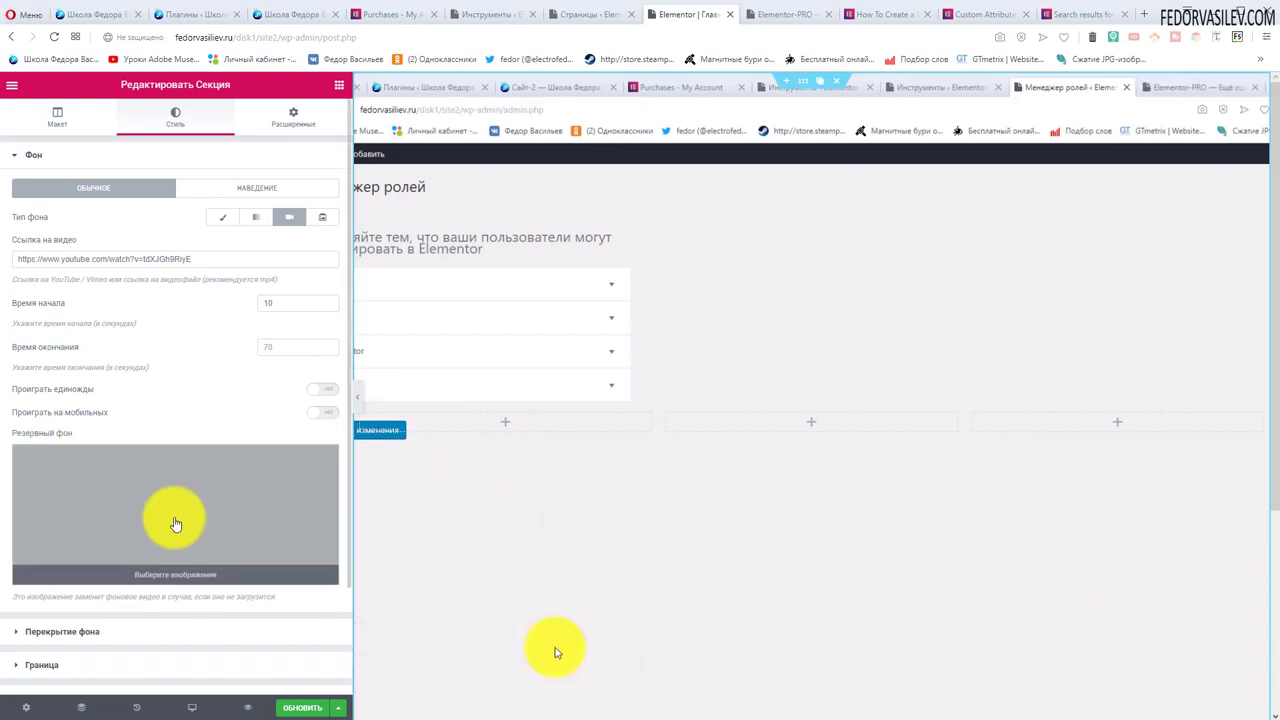
# - Insert the Autumn image from the media library as the video's fallback background and update the page
pyautogui.click(175, 524)
pyautogui.click(104, 244)
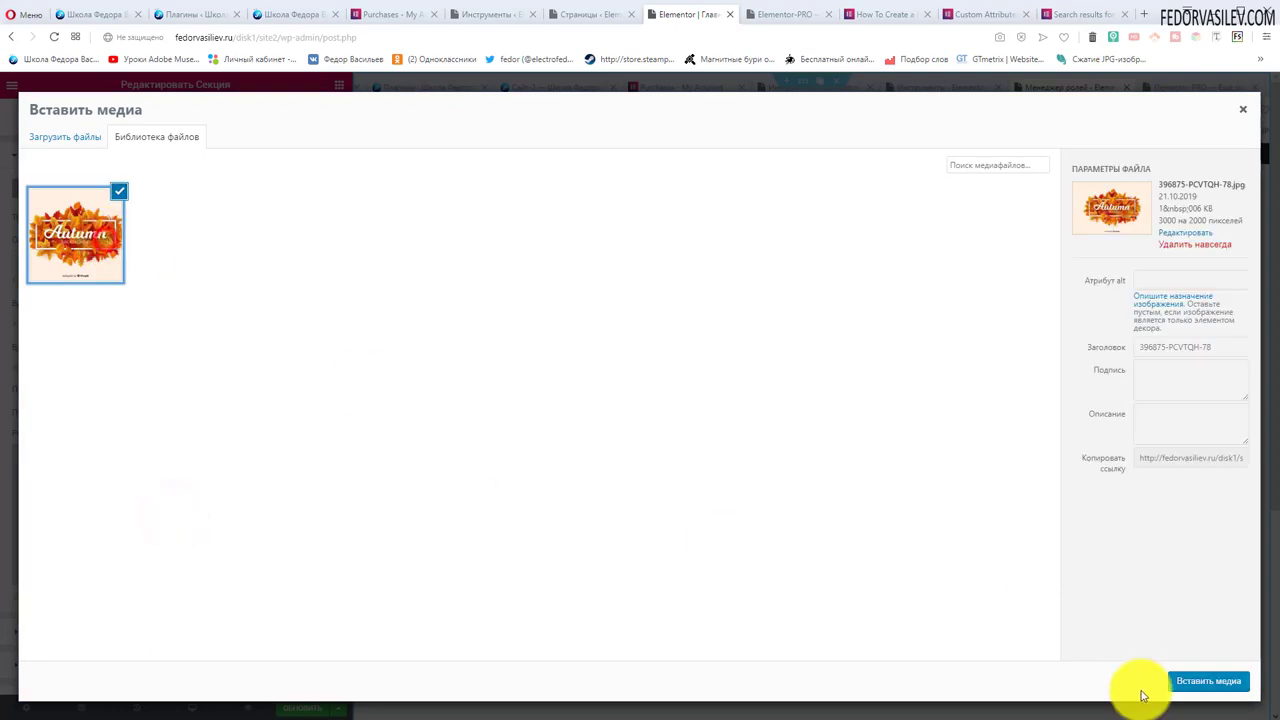
pyautogui.click(1200, 683)
pyautogui.click(302, 707)
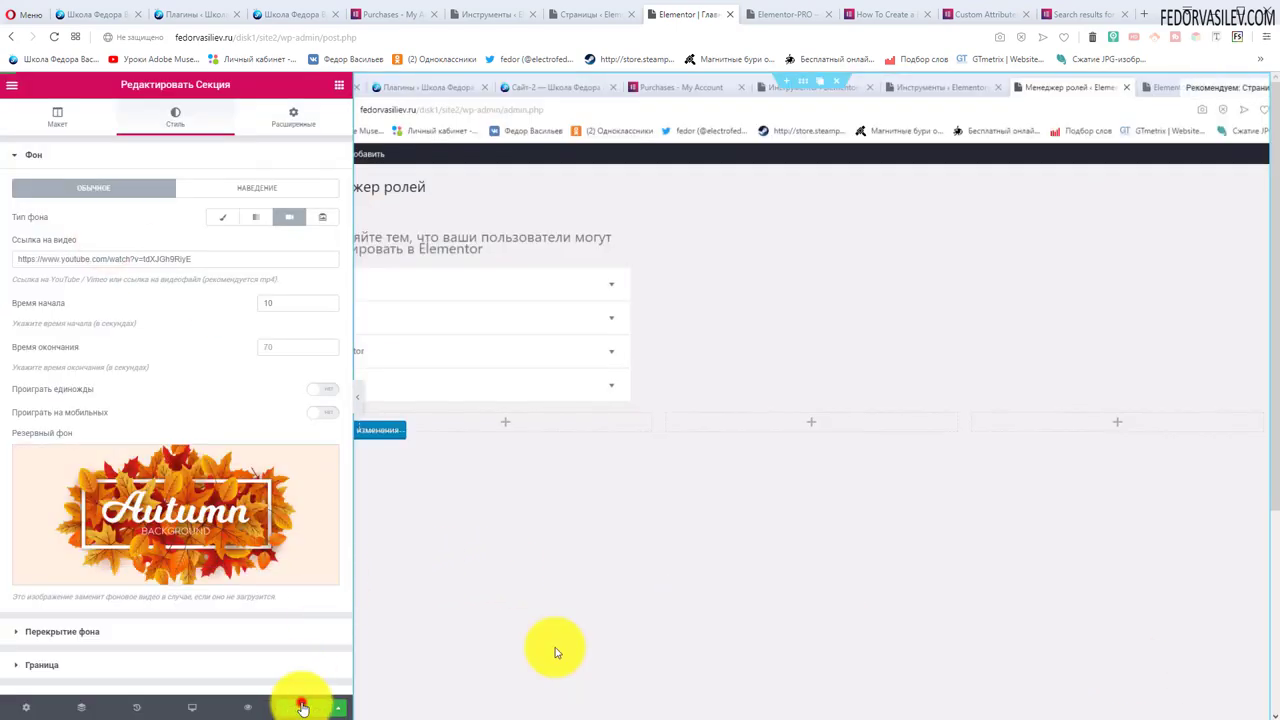
pyautogui.click(771, 15)
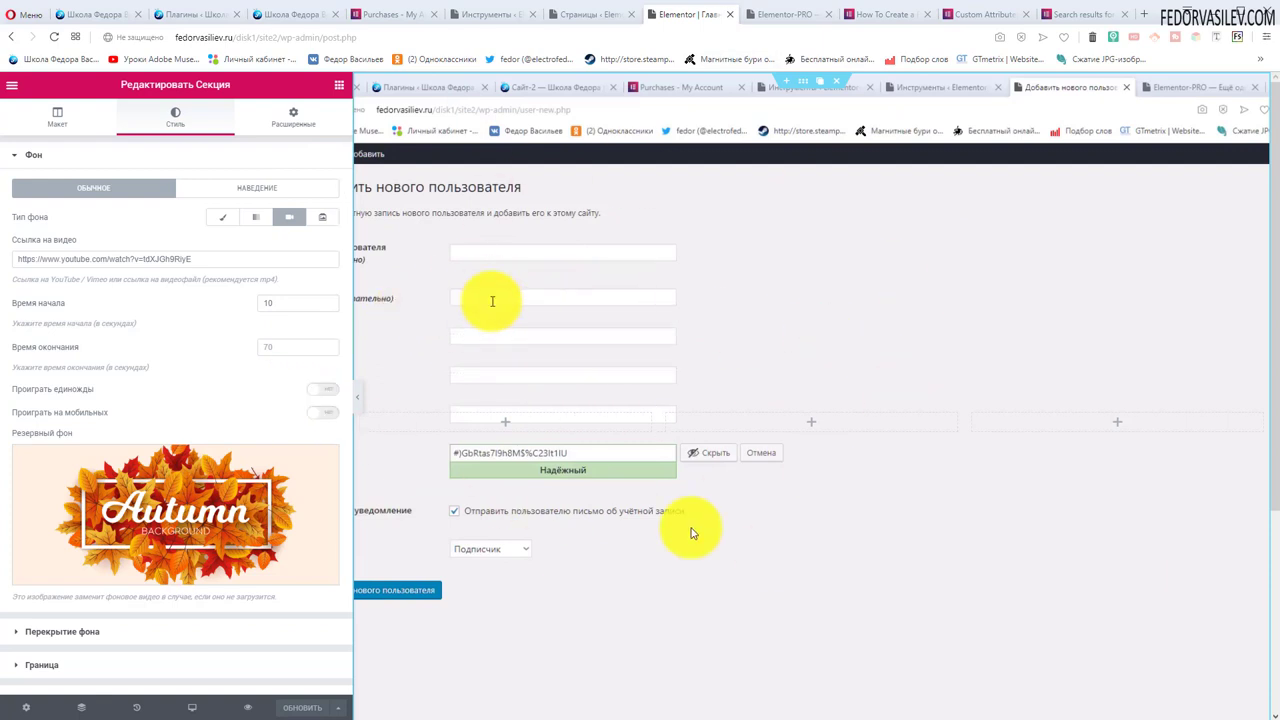
pyautogui.scroll(-1, 285, 480)
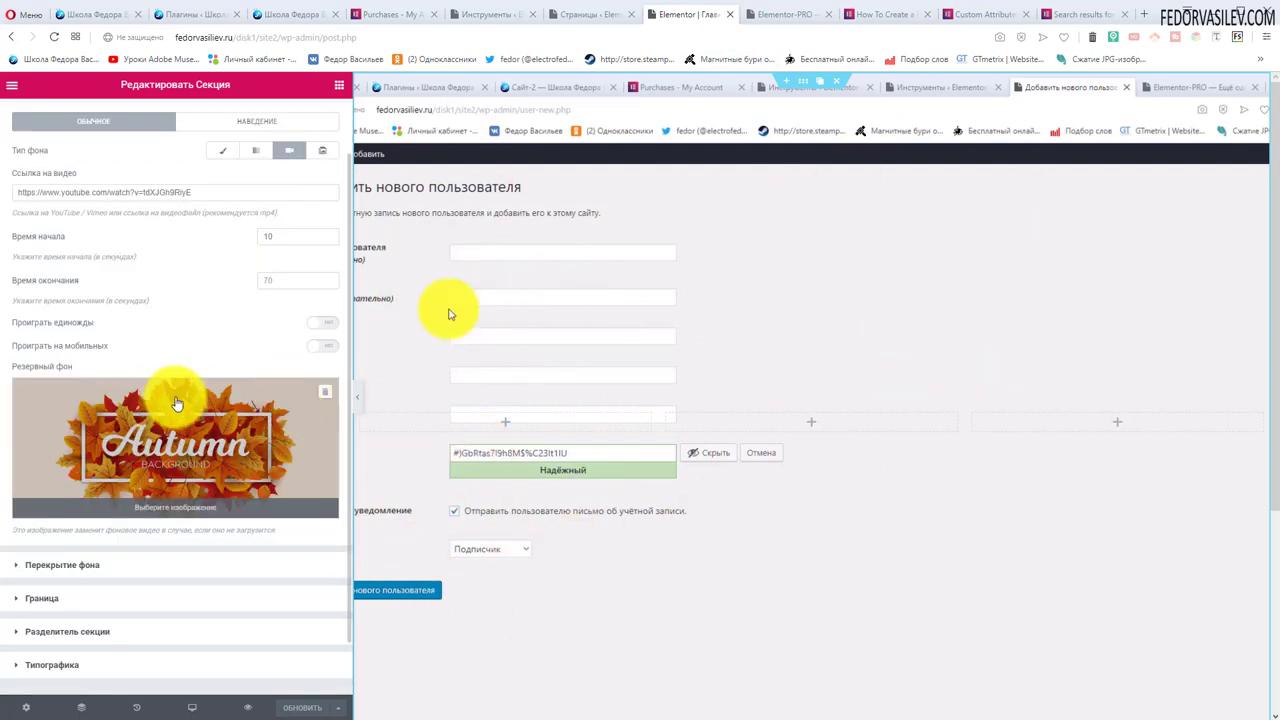
pyautogui.scroll(1, 94, 306)
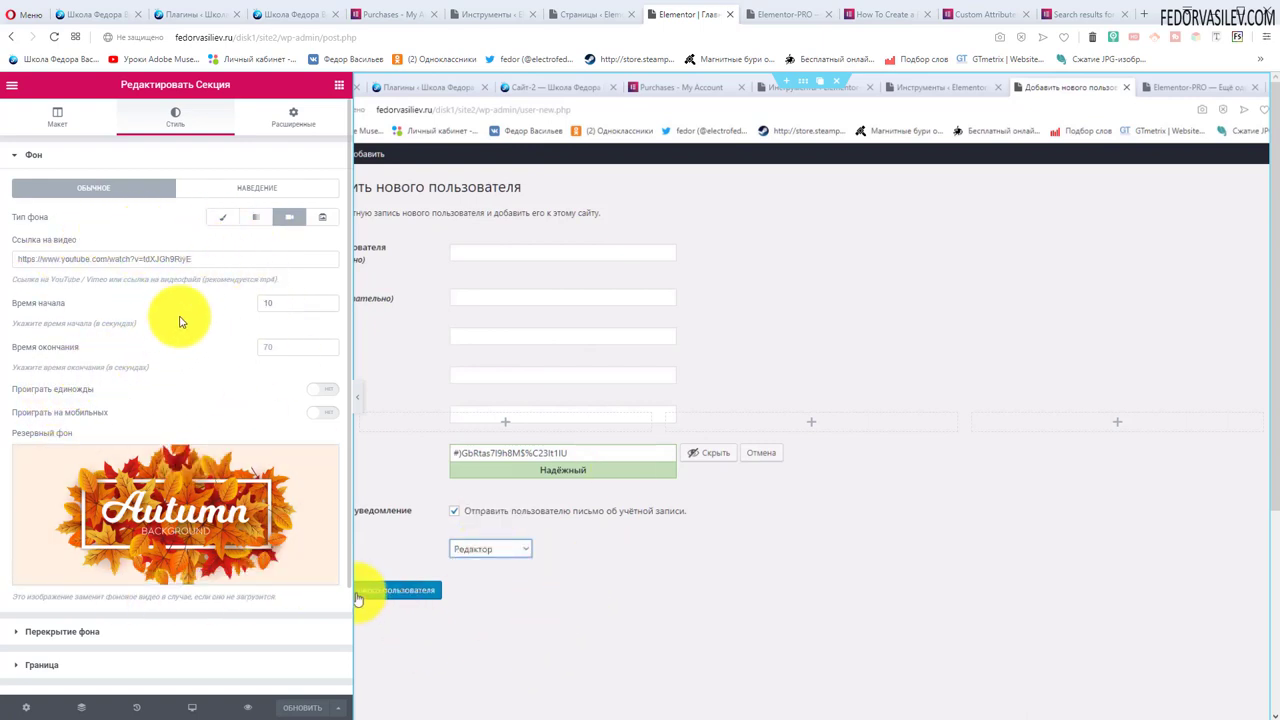
pyautogui.click(324, 218)
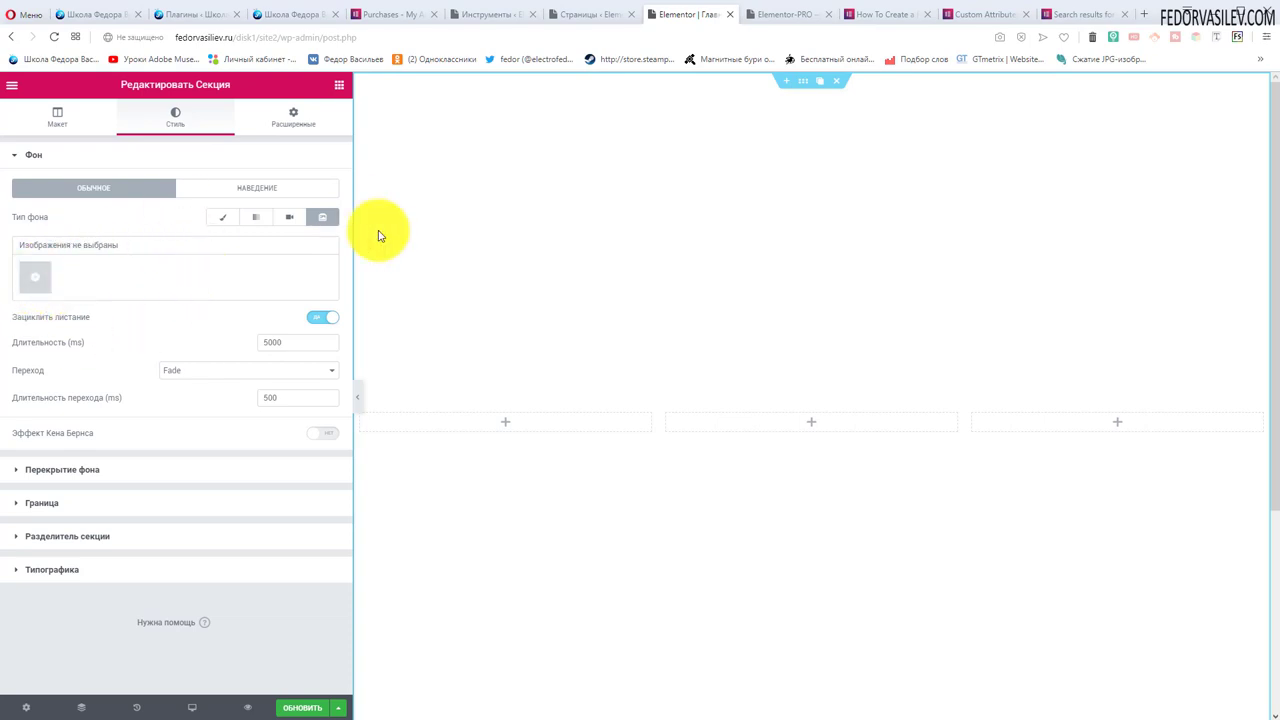
pyautogui.click(34, 280)
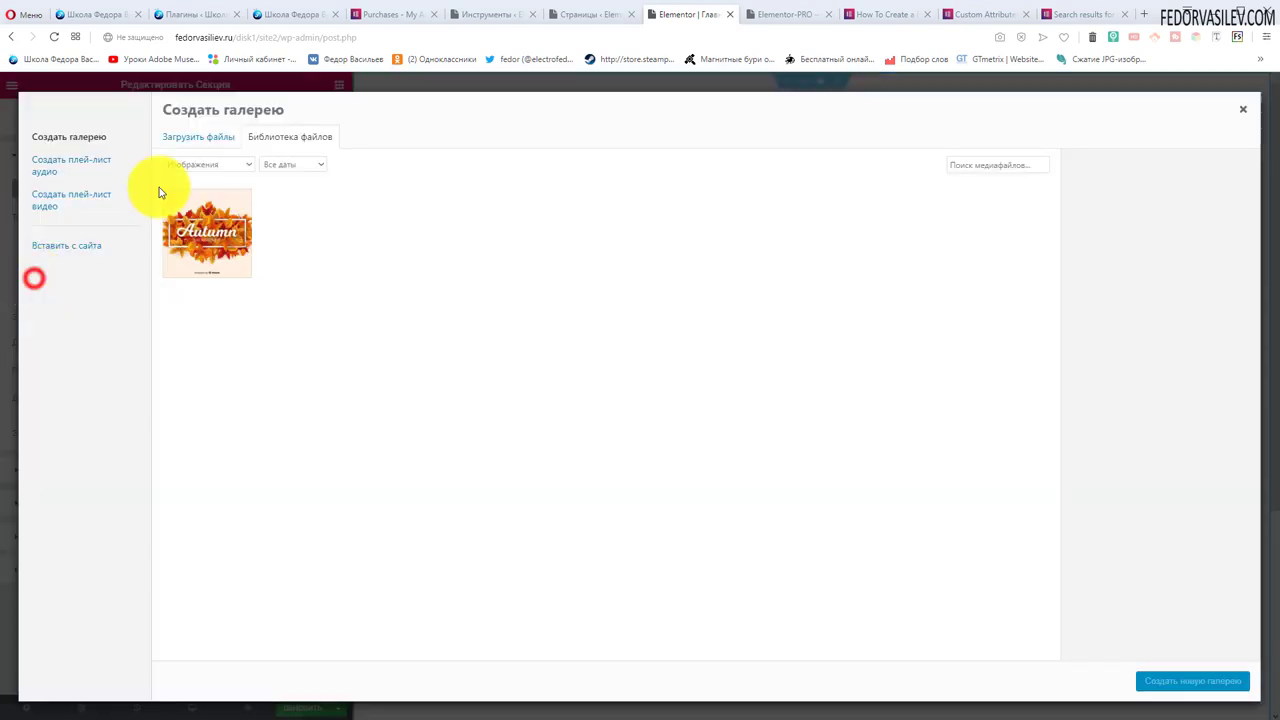
pyautogui.click(192, 137)
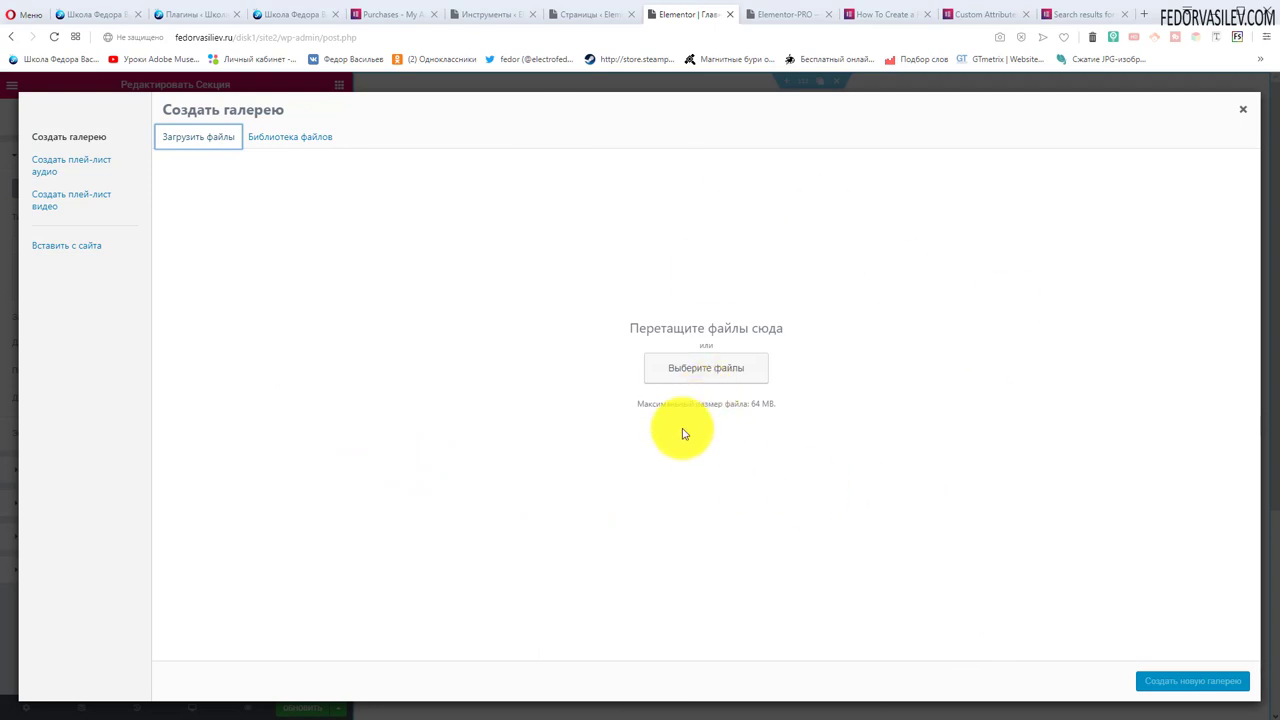
pyautogui.click(681, 370)
pyautogui.click(1068, 200)
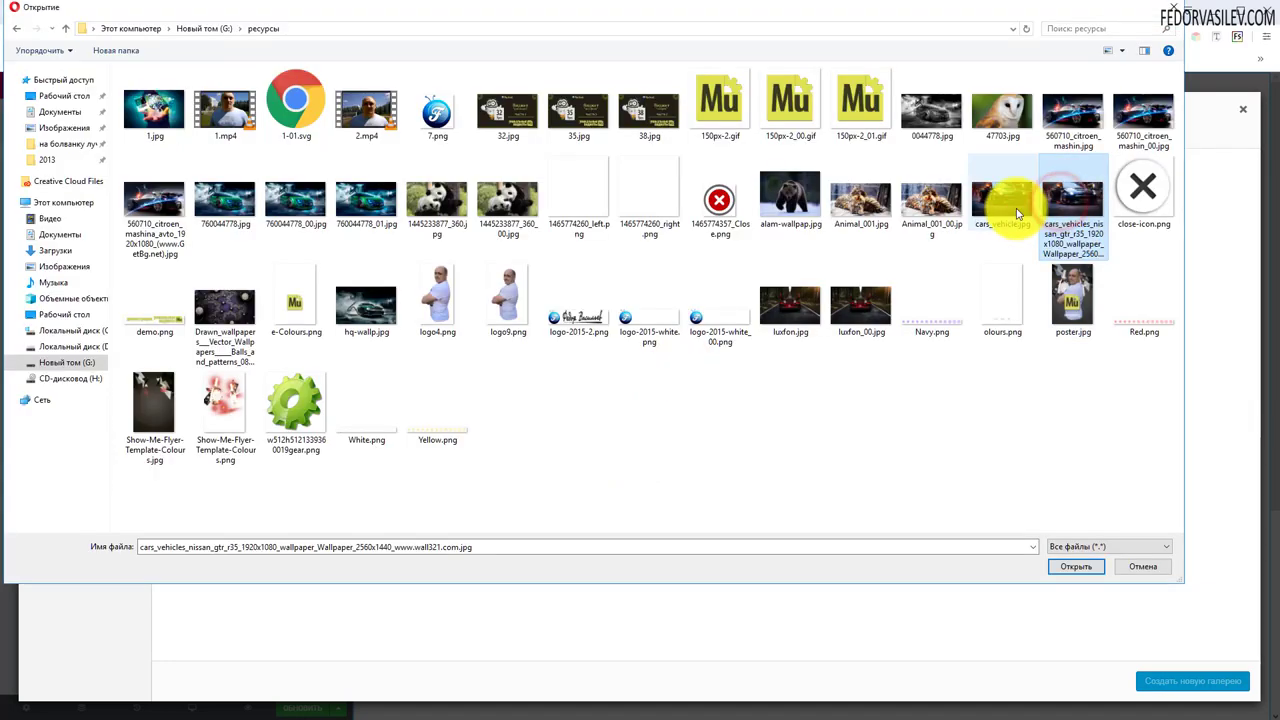
pyautogui.click(1017, 213)
pyautogui.keyDown('ctrl'); pyautogui.click(860, 200); pyautogui.keyUp('ctrl')
pyautogui.keyDown('ctrl'); pyautogui.click(437, 200); pyautogui.keyUp('ctrl')
pyautogui.click(1076, 566)
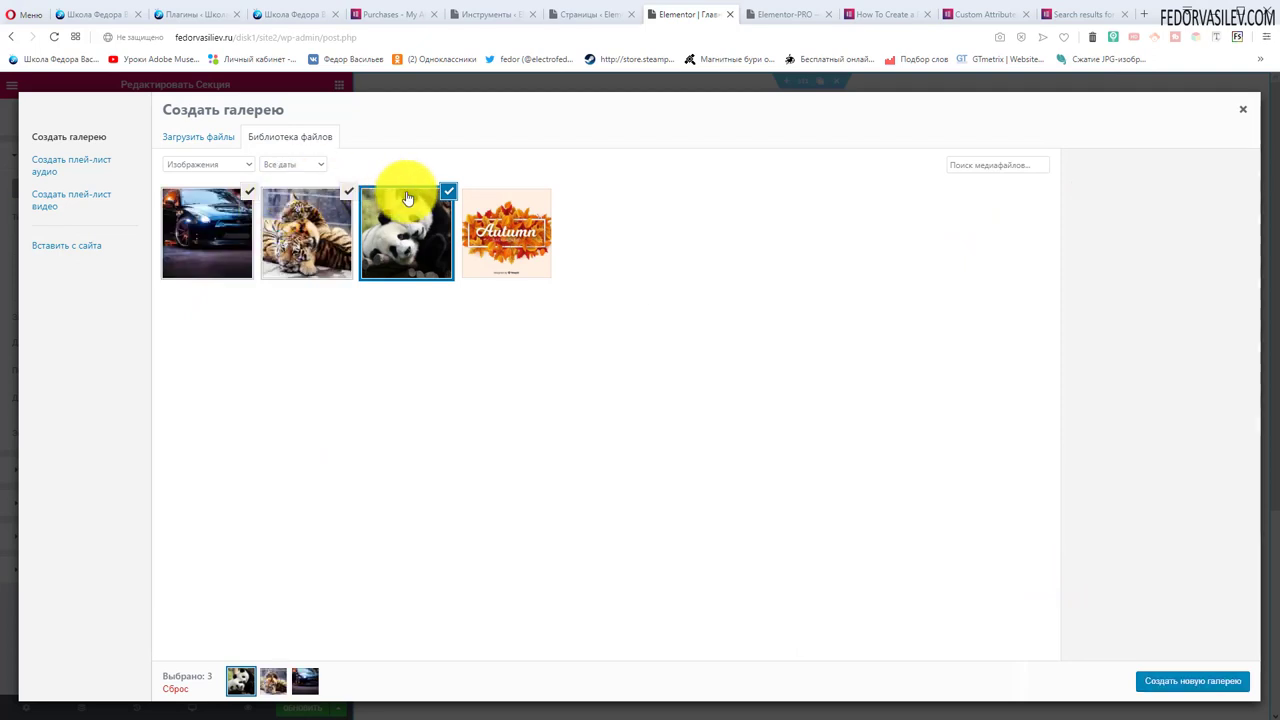
# - Create a gallery from the three uploaded images, dropping the car picture and placing the tigers before the pandas
pyautogui.click(1168, 686)
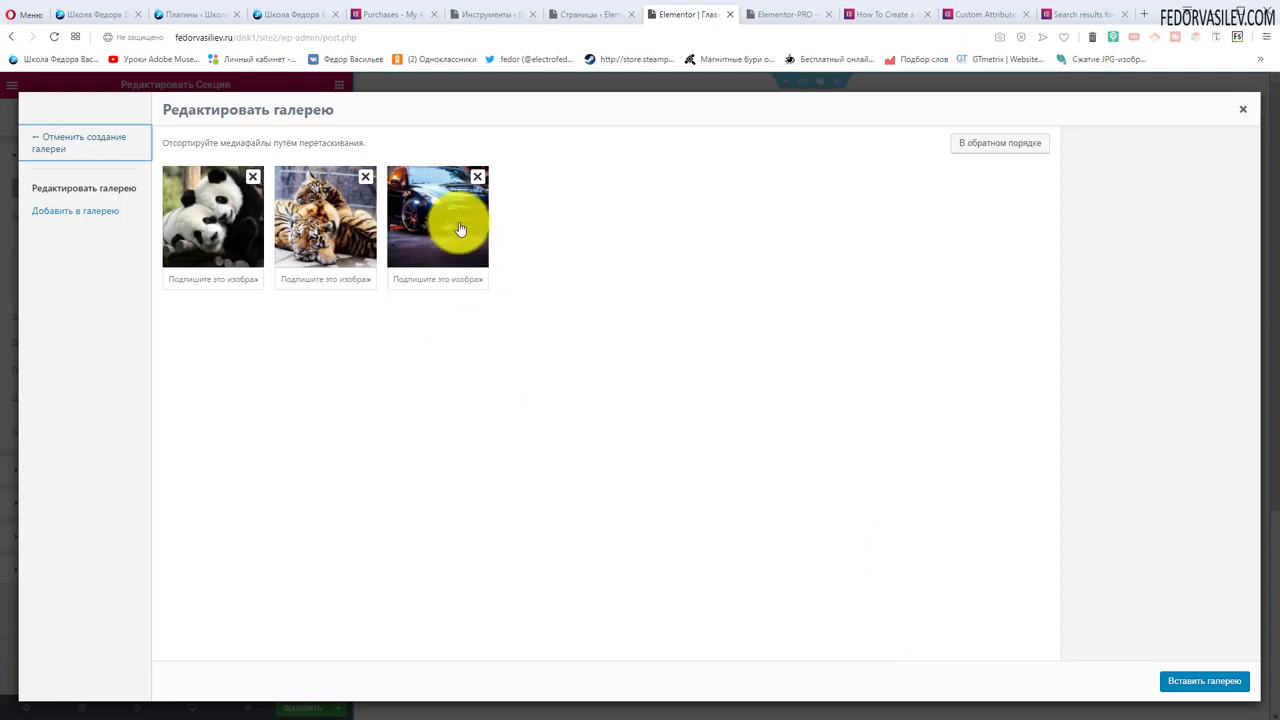
pyautogui.click(477, 182)
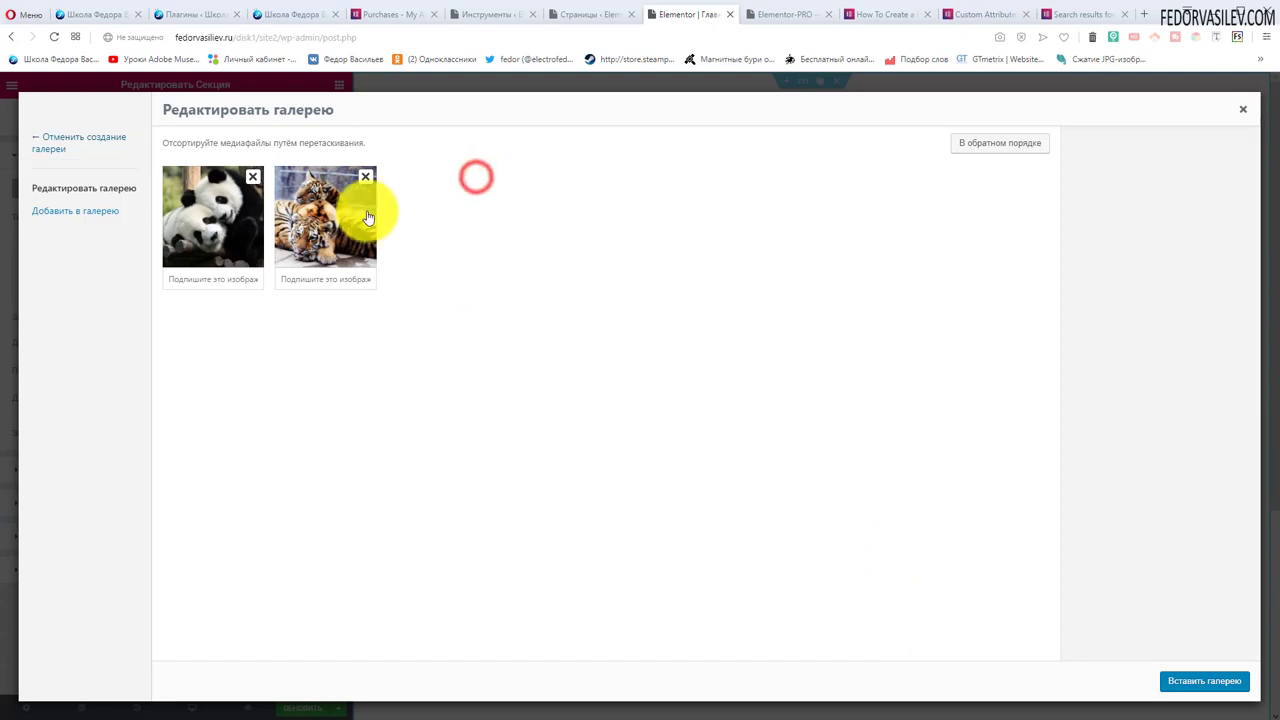
pyautogui.moveTo(325, 225); pyautogui.dragTo(215, 215)
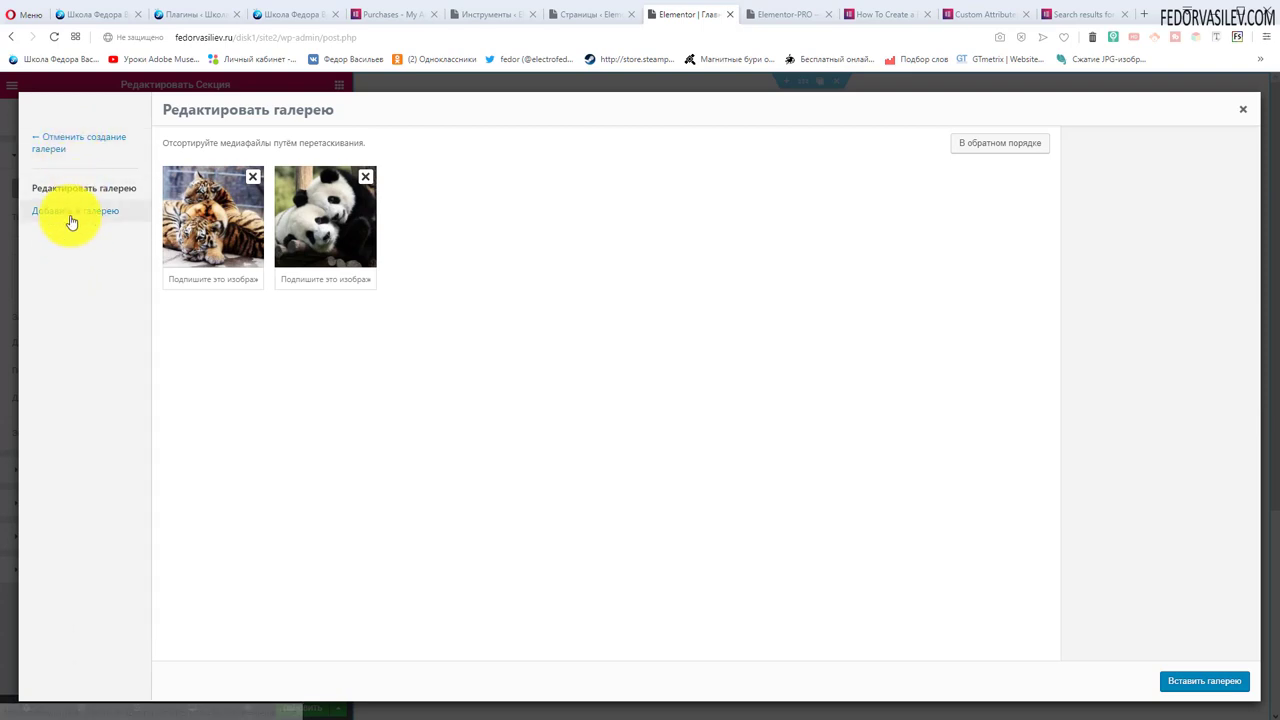
# - Add the car image back to the gallery, insert the gallery as the slideshow background and update the page
pyautogui.click(70, 211)
pyautogui.click(218, 233)
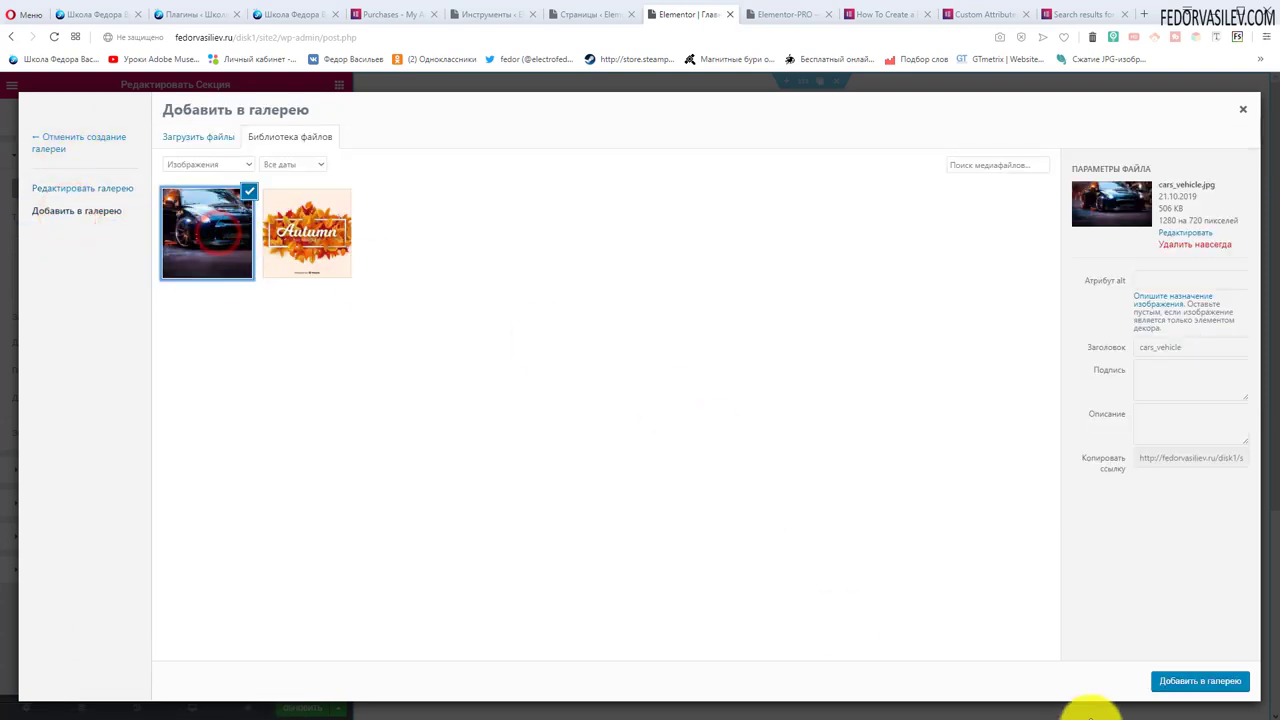
pyautogui.click(1178, 682)
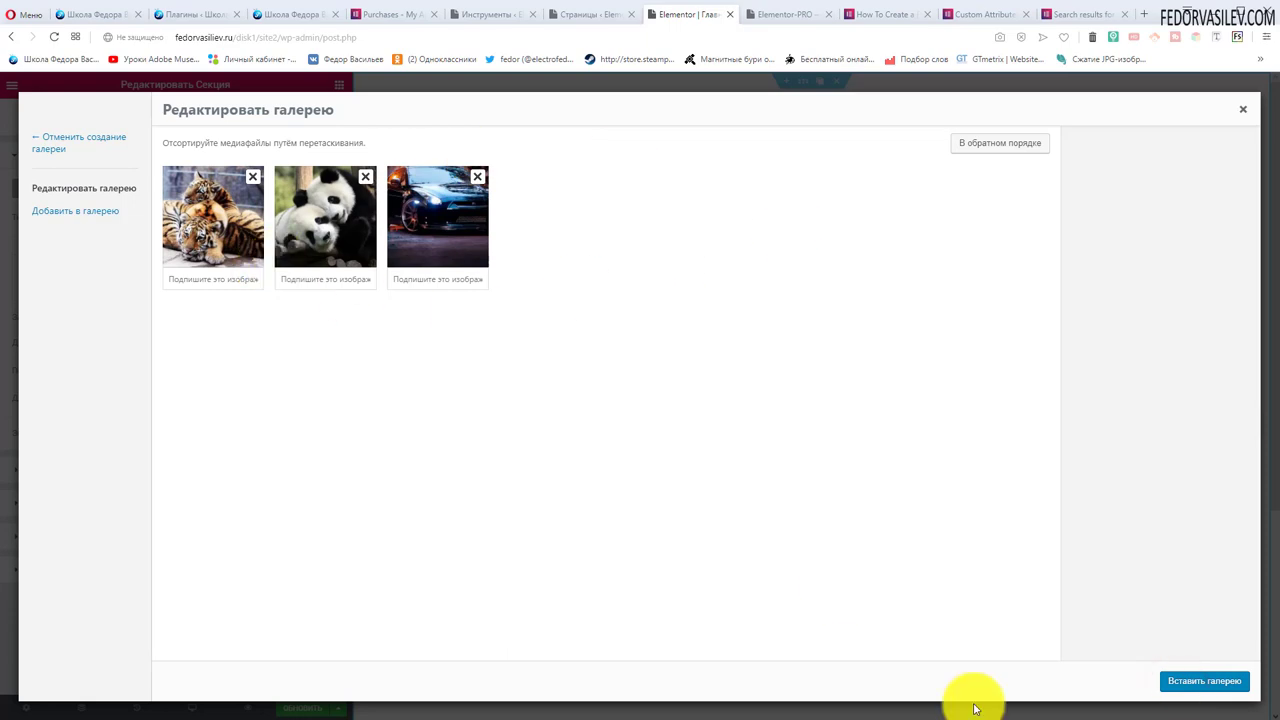
pyautogui.click(1182, 686)
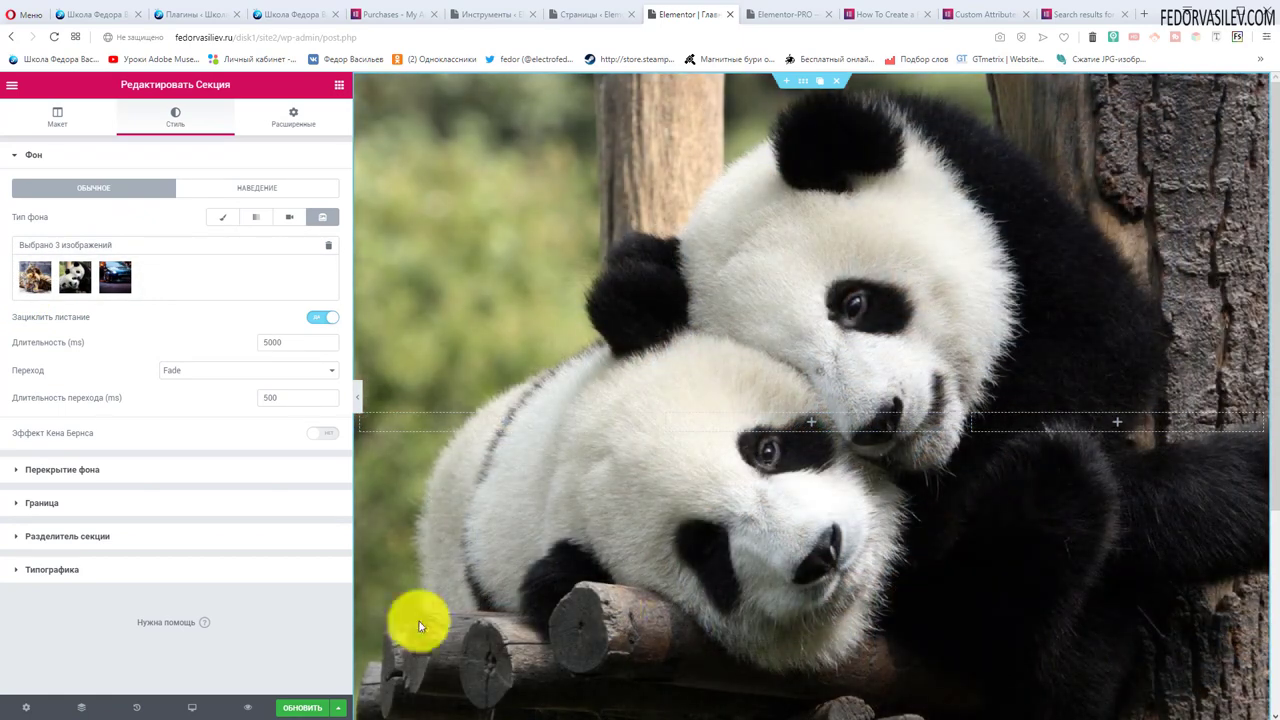
pyautogui.click(312, 705)
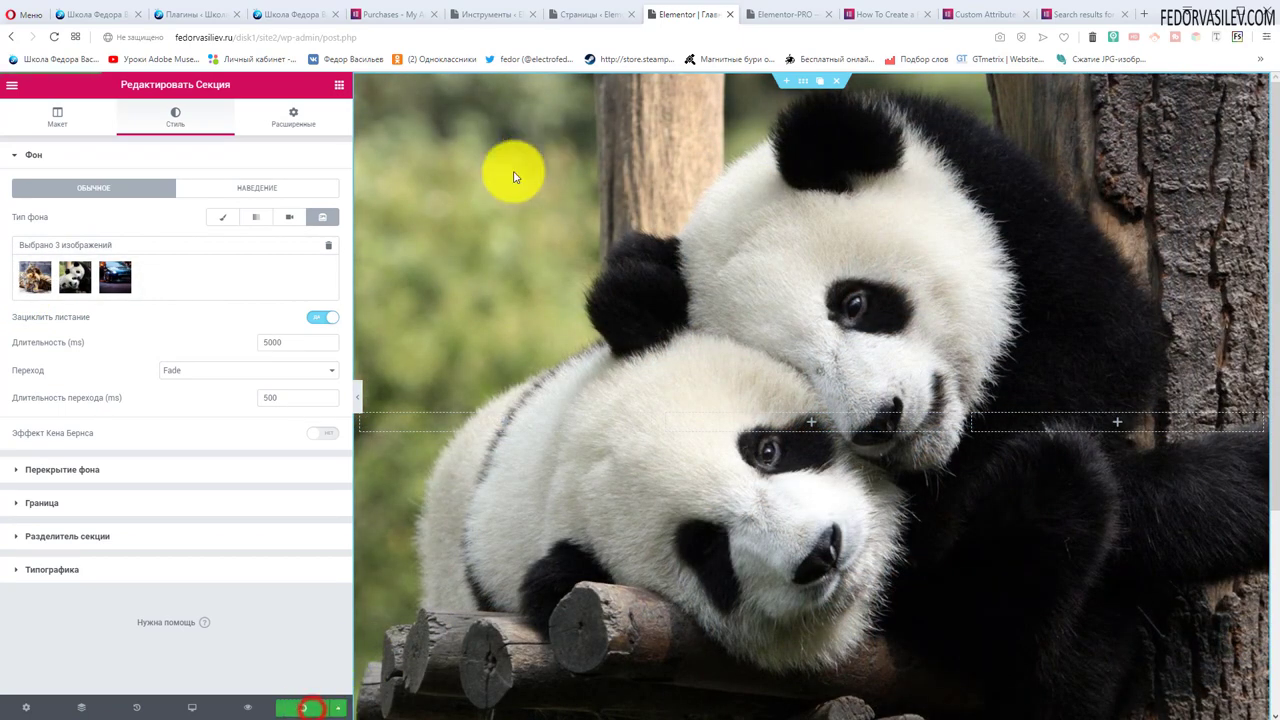
# - Reload the live site page and examine how the slideshow background plays there
pyautogui.click(768, 15)
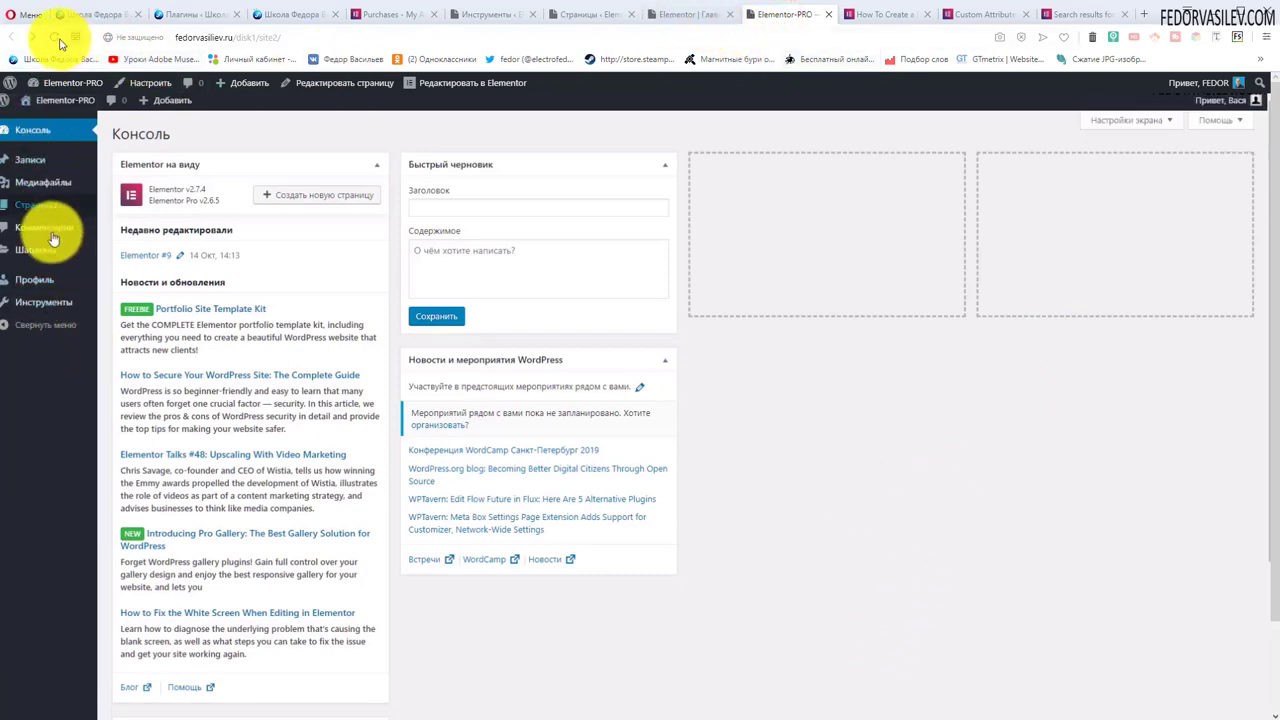
pyautogui.click(54, 37)
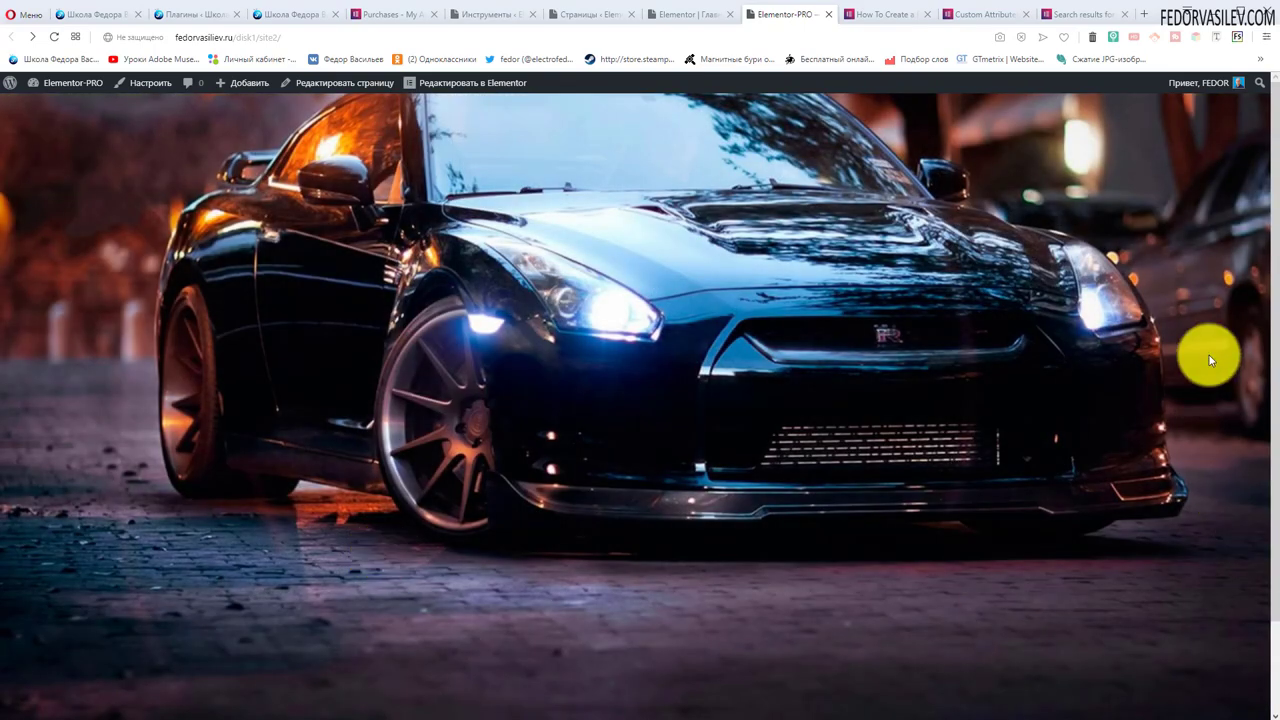
pyautogui.scroll(-3, 365, 388)
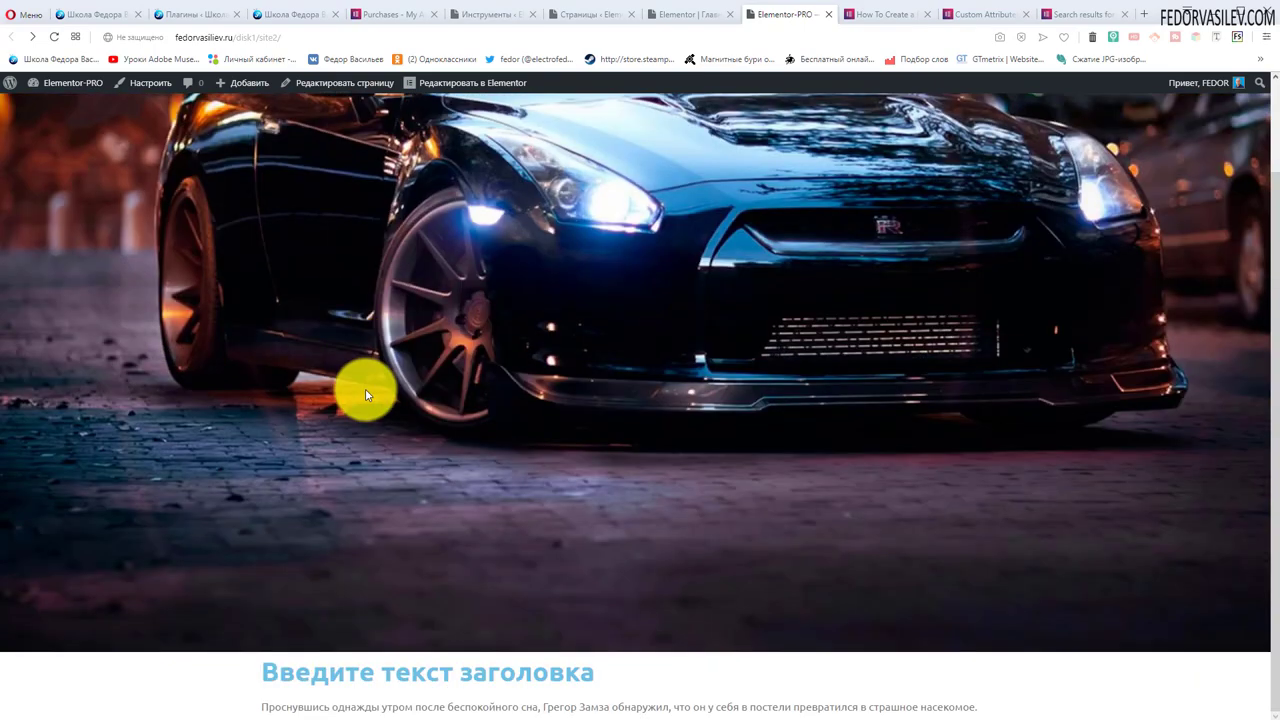
pyautogui.scroll(3, 365, 388)
pyautogui.hotkey('ctrl', 'shift', 'Tab')
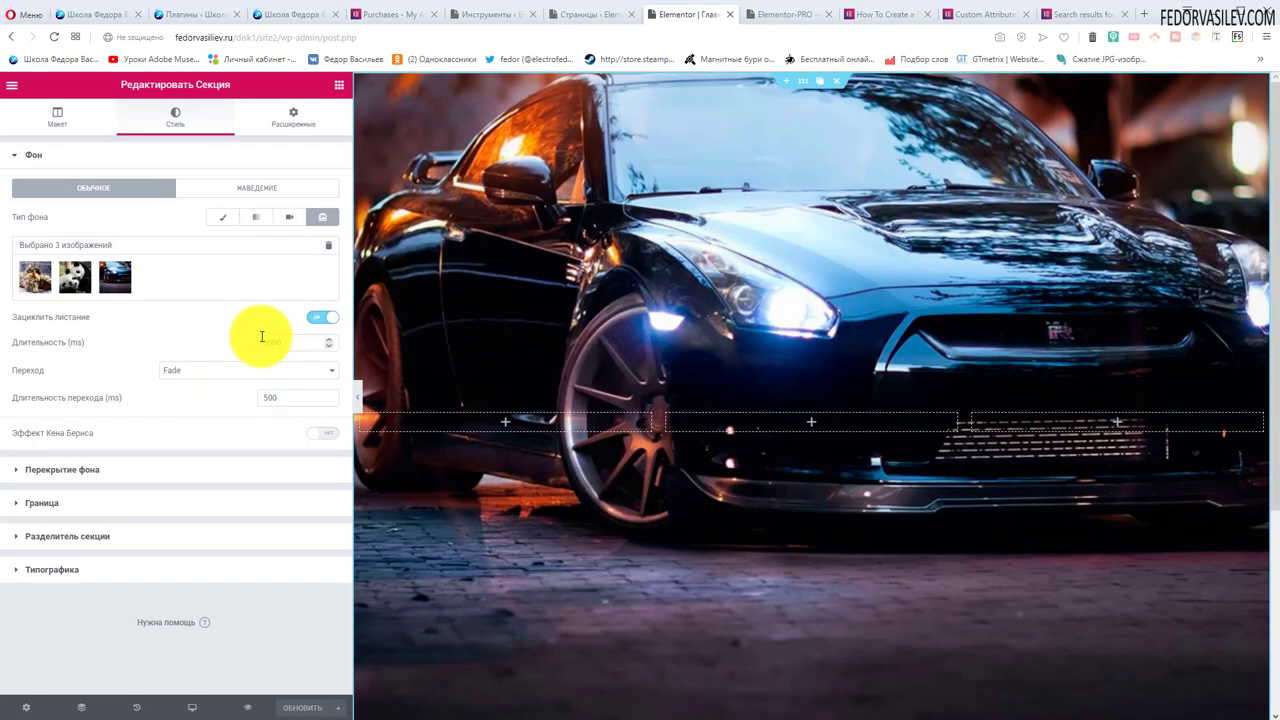
# - Try turning the slideshow's infinite loop off, turning it back on
pyautogui.click(313, 323)
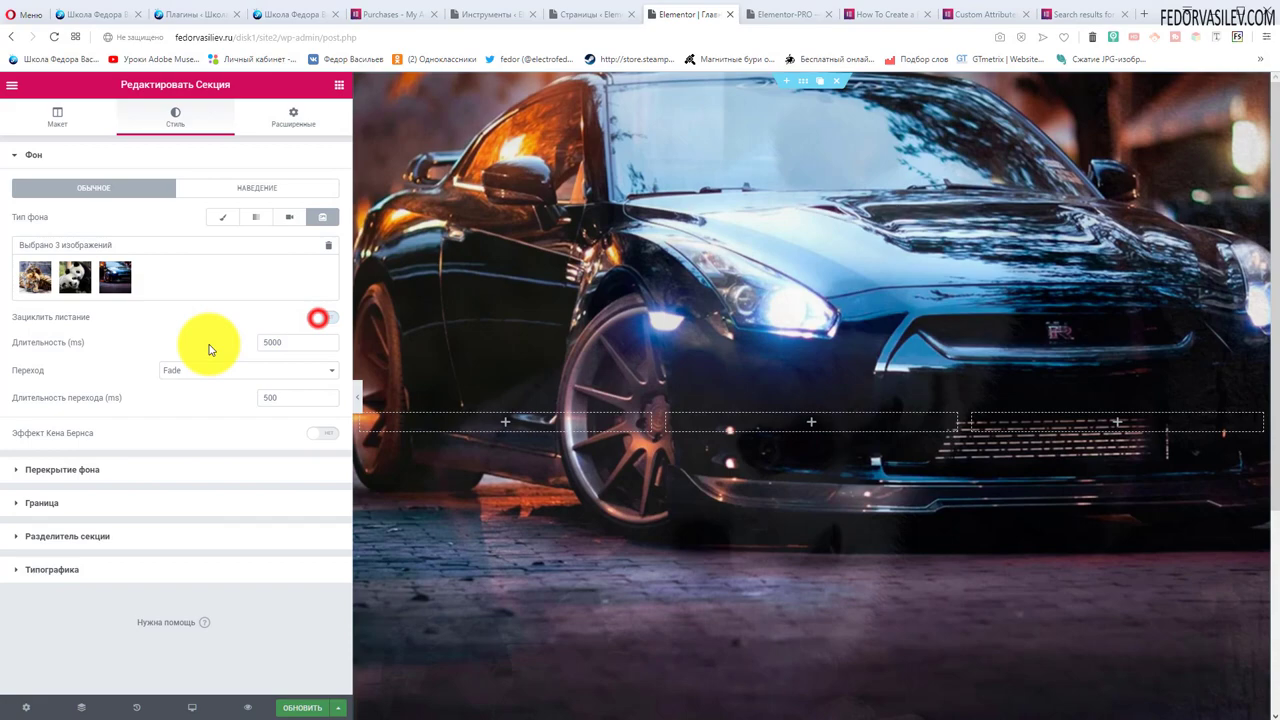
pyautogui.click(316, 320)
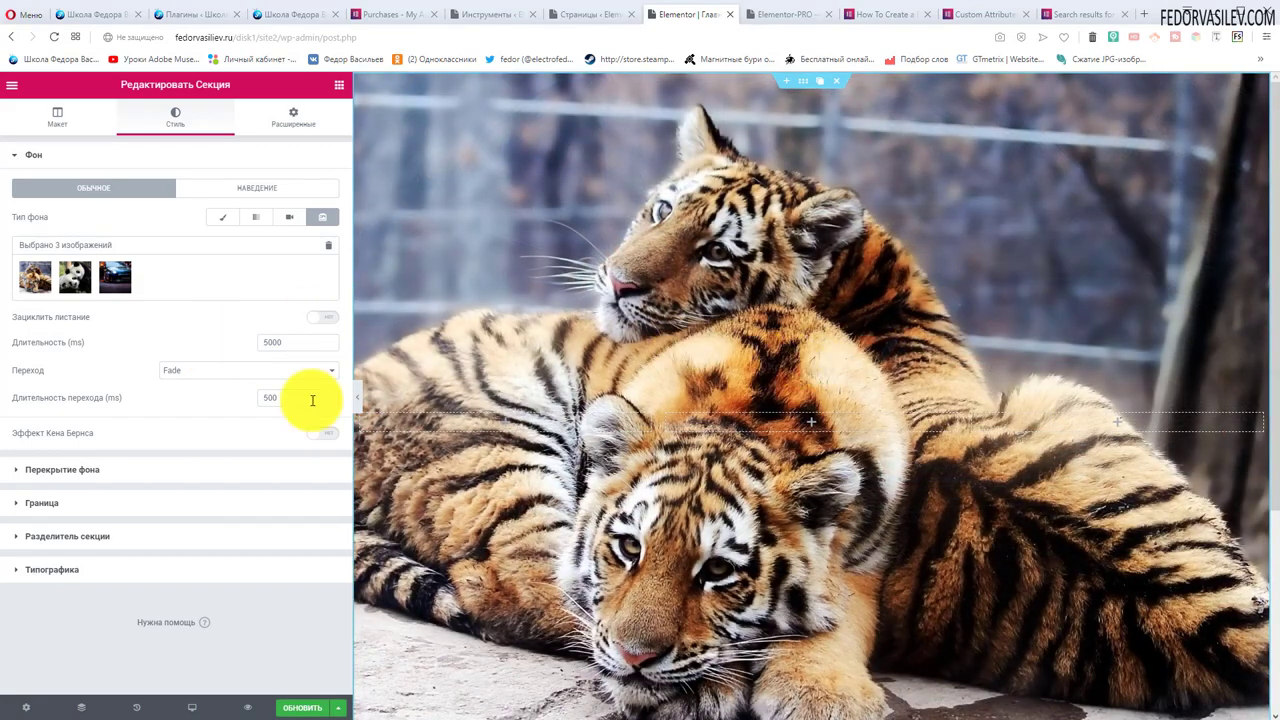
pyautogui.click(320, 318)
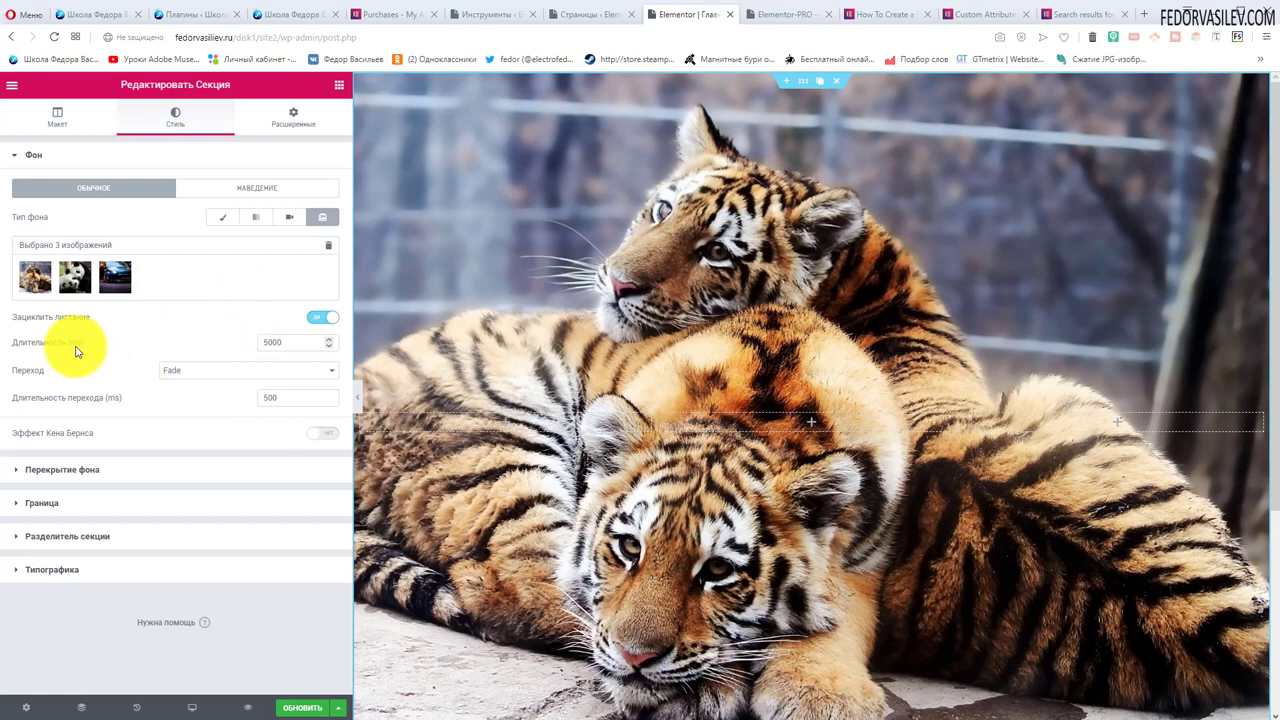
# - Set the slideshow's transition to Slide Left, with a slide duration and a transition duration of 1000 ms each
pyautogui.doubleClick(288, 342)
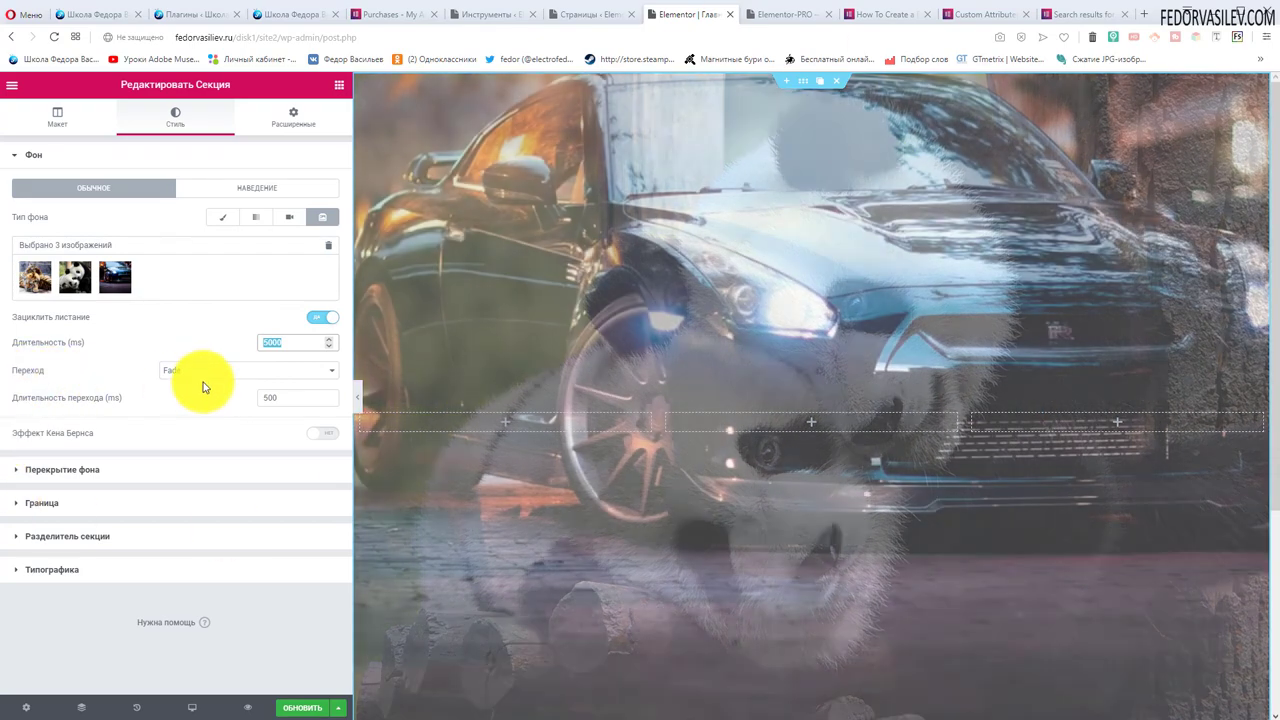
pyautogui.click(199, 374)
pyautogui.click(195, 405)
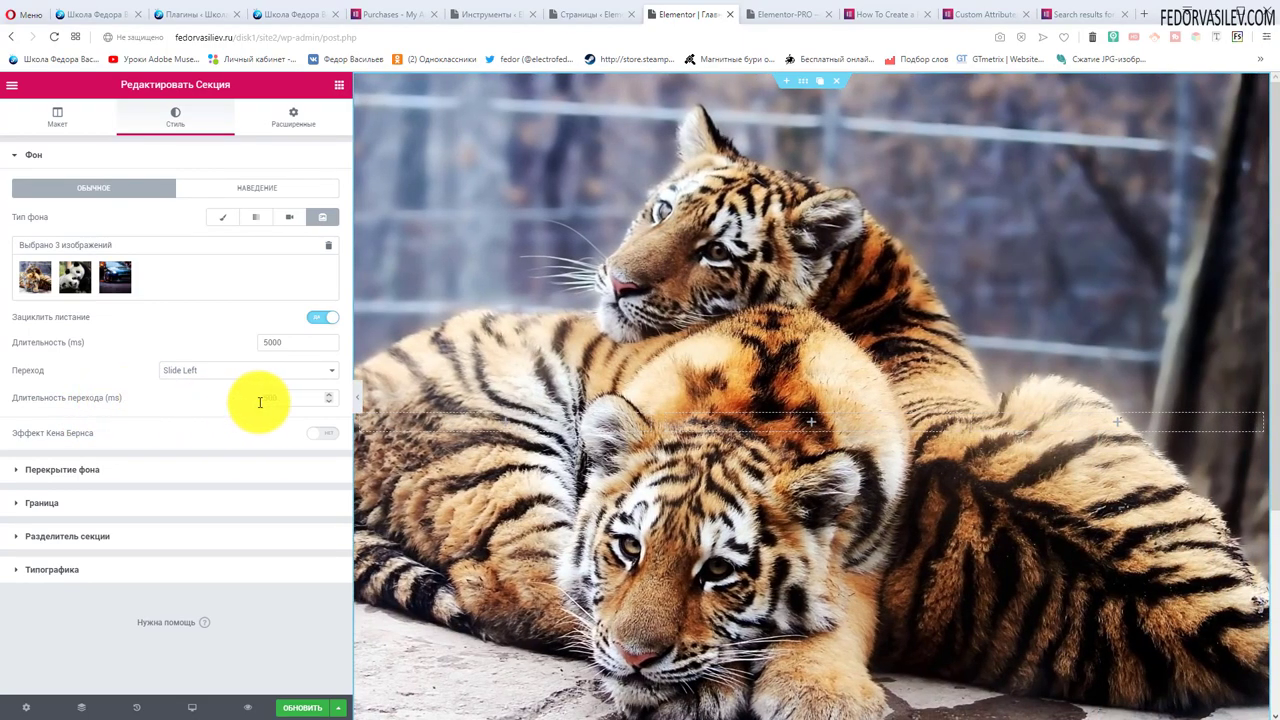
pyautogui.click(264, 399)
pyautogui.write('100')
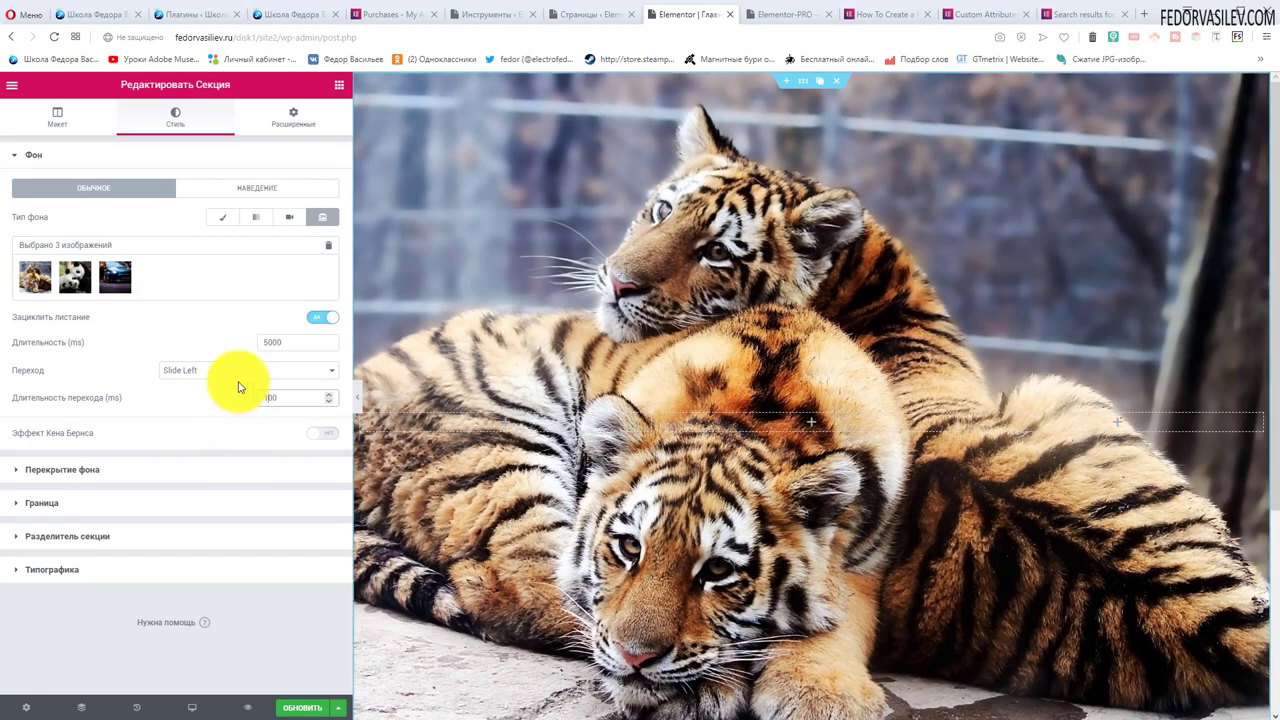
pyautogui.click(264, 342)
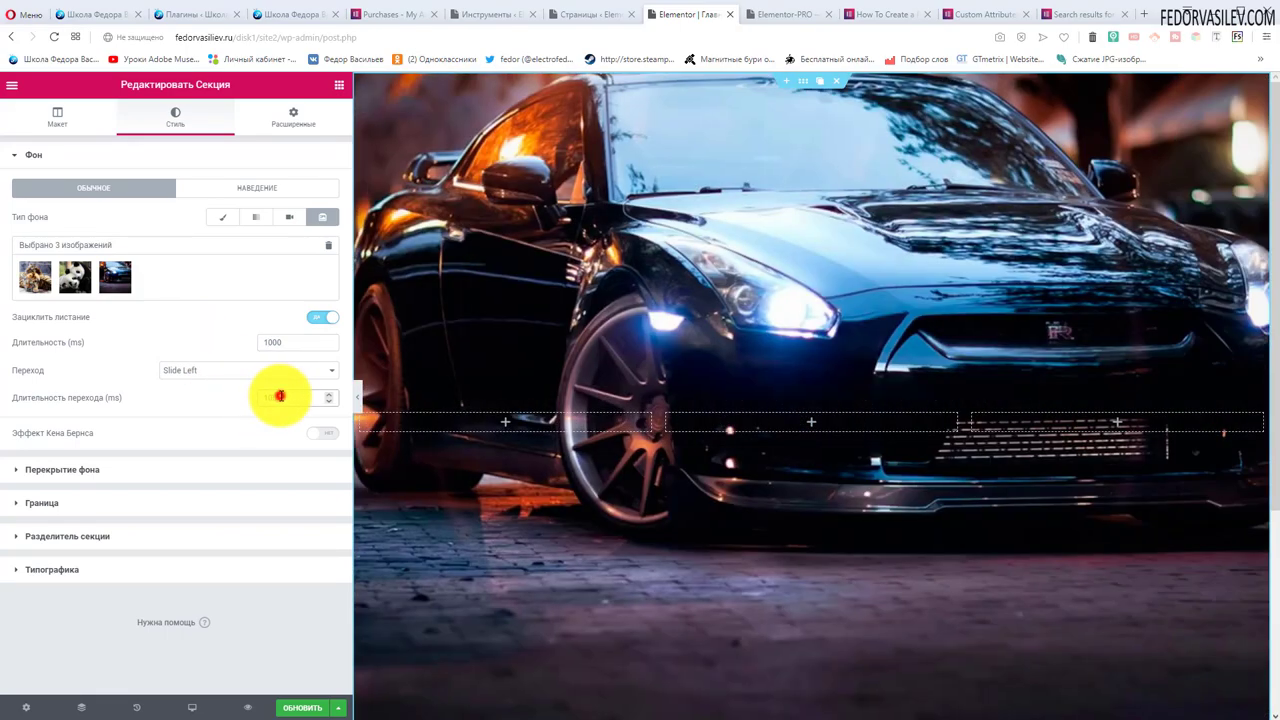
pyautogui.click(280, 396)
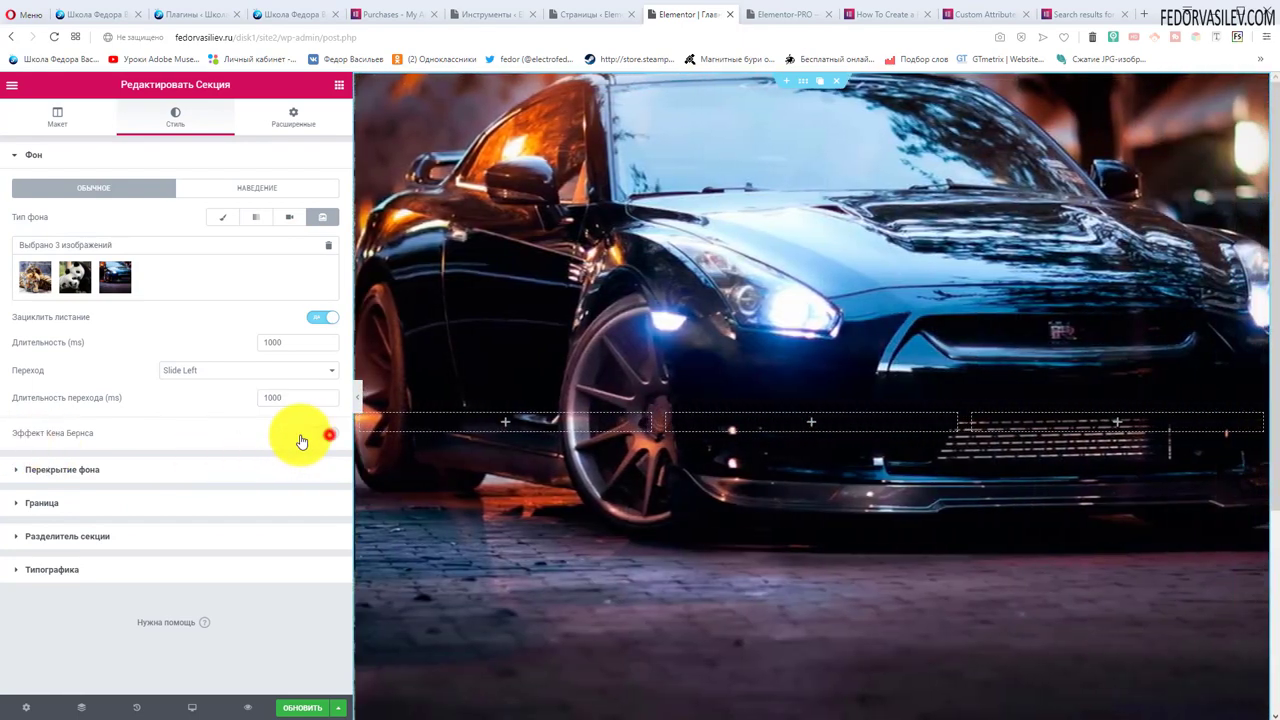
# - Enable the Ken Burns effect with the direction "От" and set the slide duration to 3000 ms
pyautogui.click(324, 434)
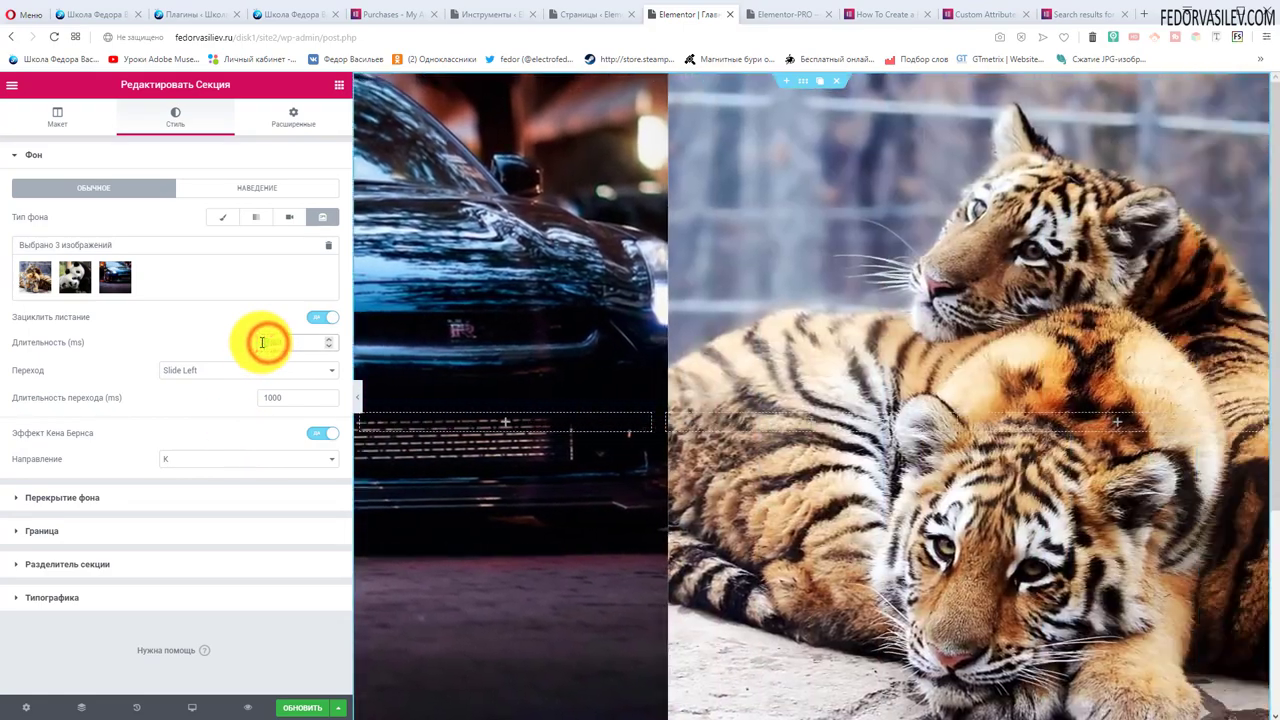
pyautogui.click(262, 342)
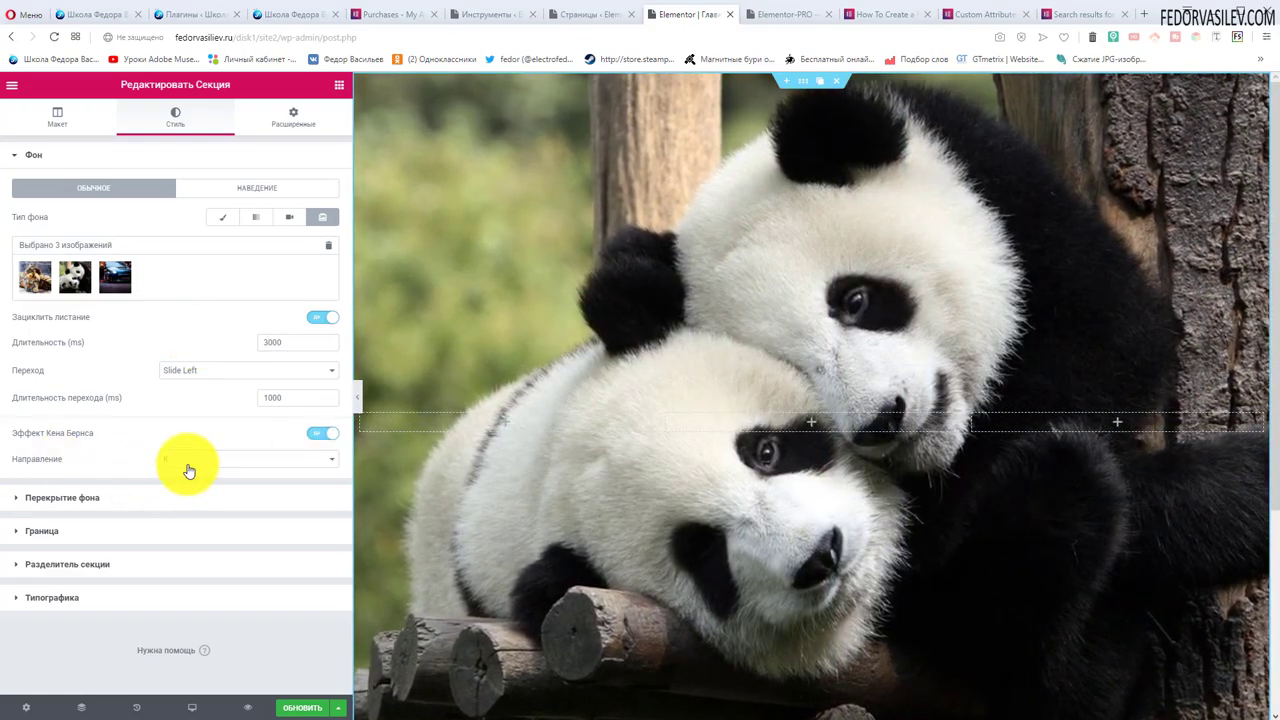
pyautogui.click(180, 474)
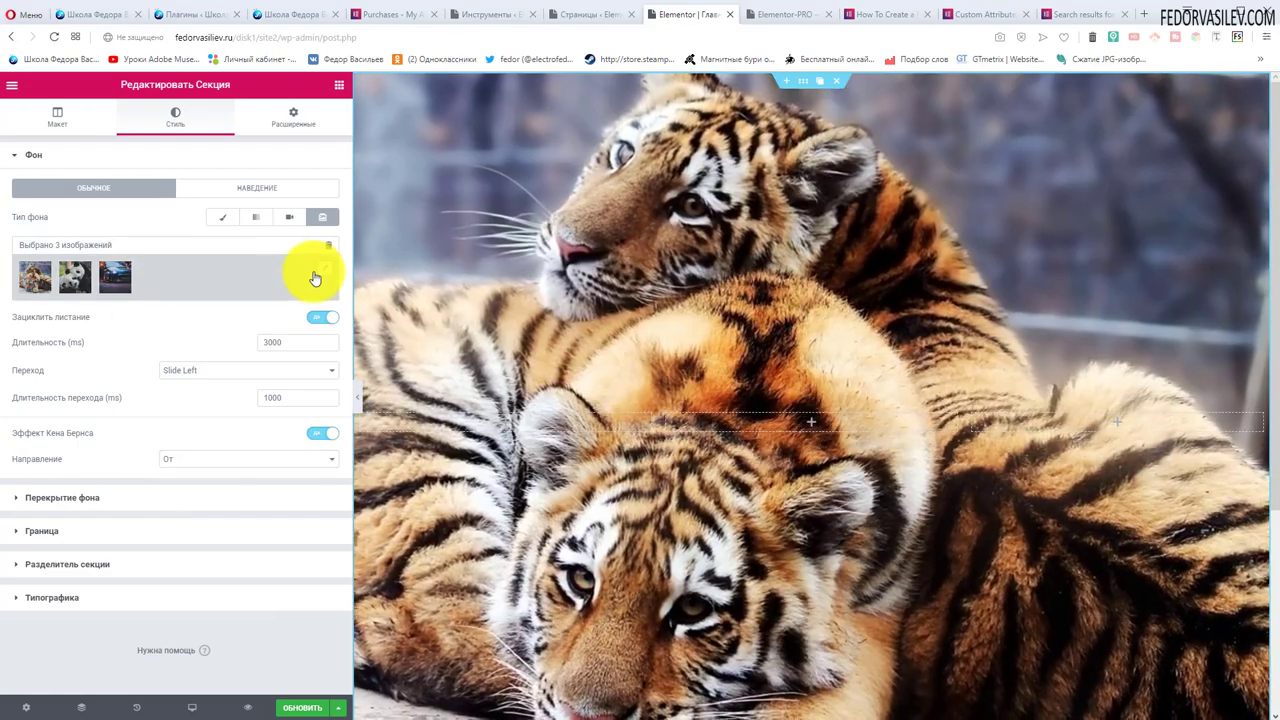
# - Open the slideshow gallery for editing, close it unchanged and reset the gallery to delete all its images
pyautogui.click(323, 275)
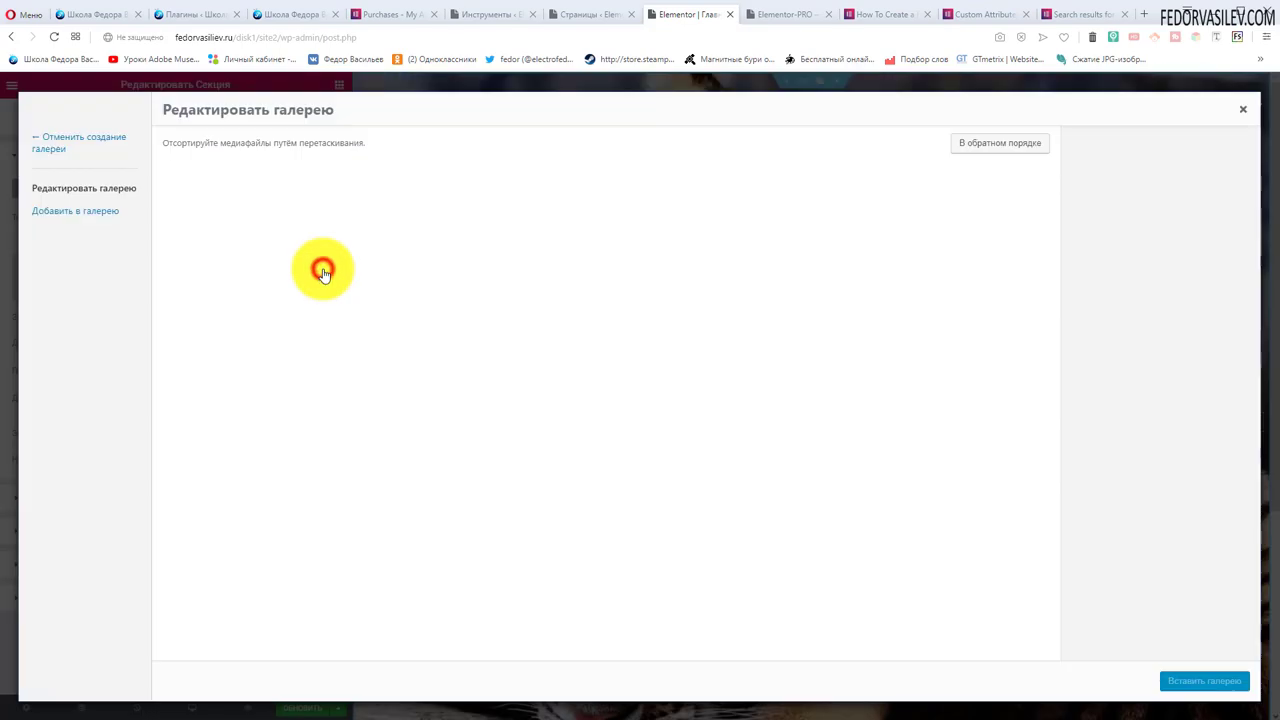
pyautogui.click(1245, 113)
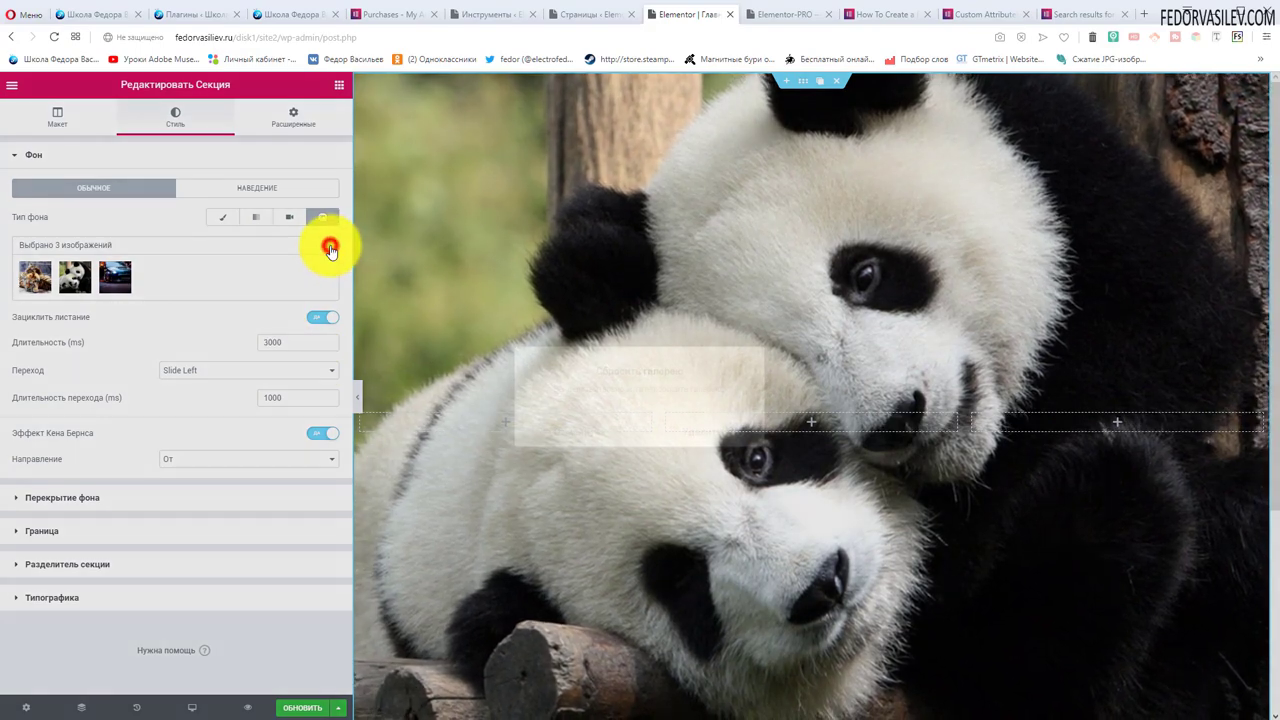
pyautogui.click(330, 249)
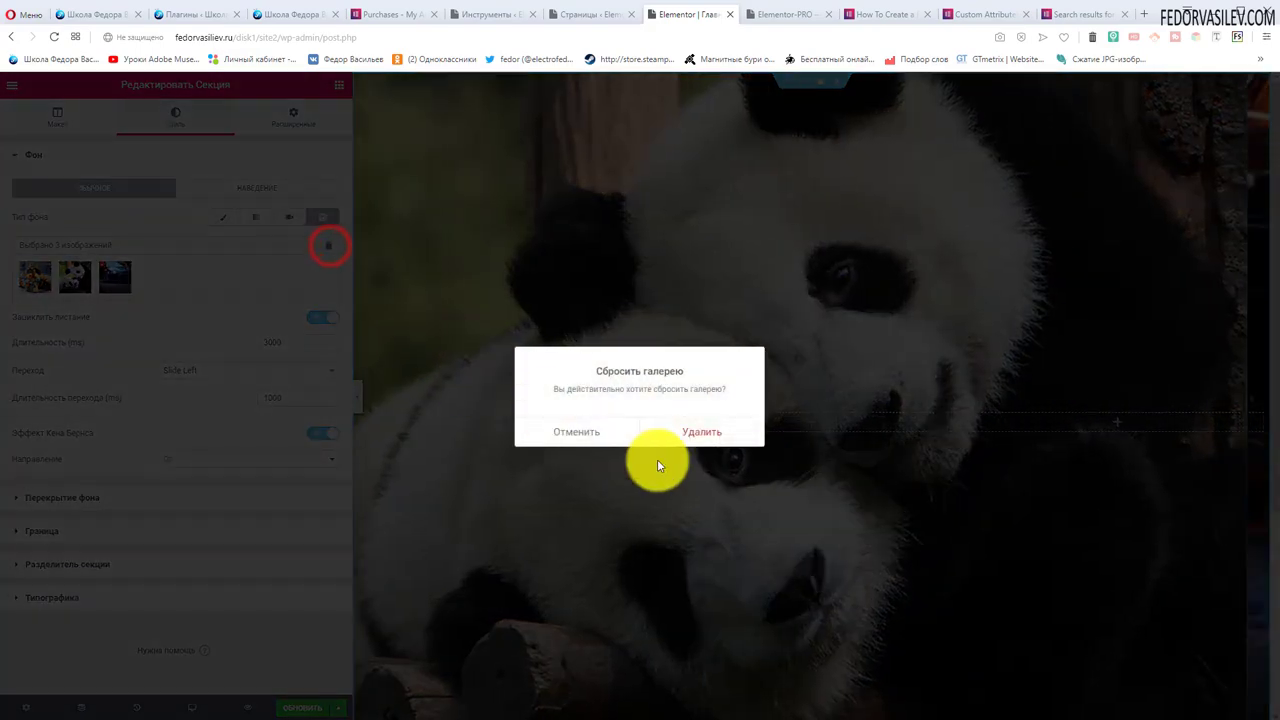
pyautogui.click(672, 430)
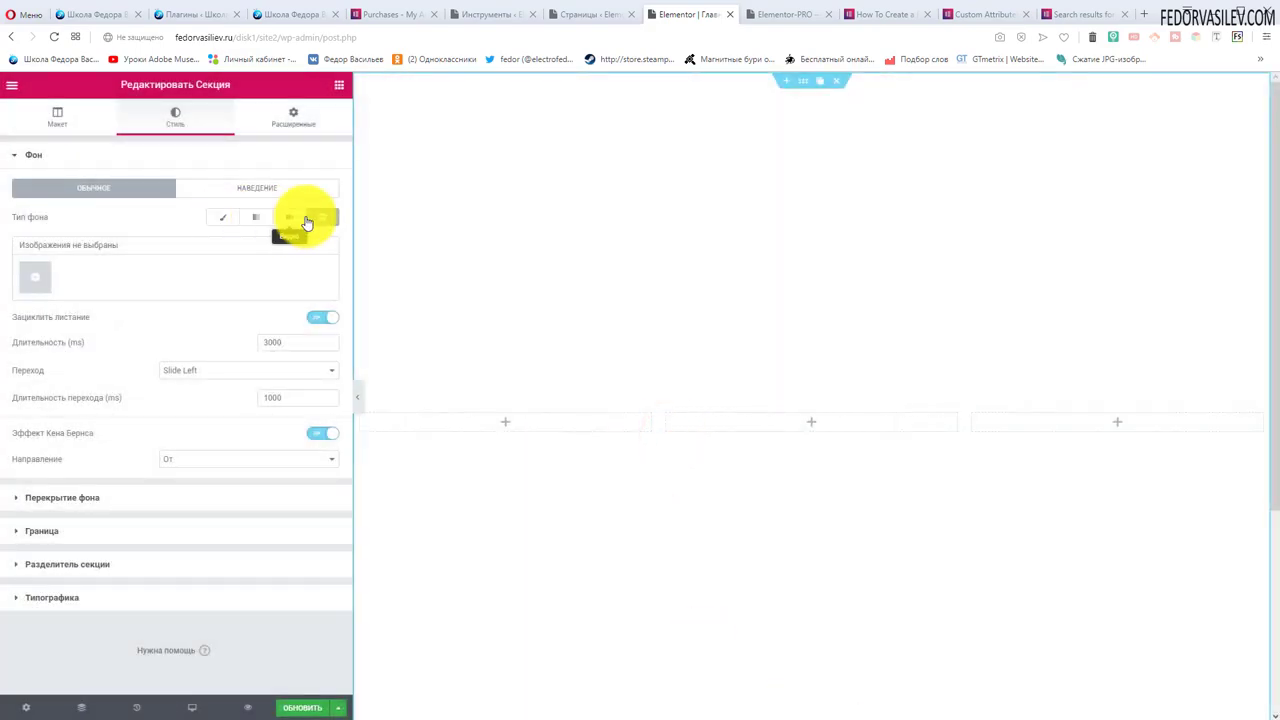
# - Switch the section back to the classic background type, remove its Autumn image and open the hover background settings
pyautogui.click(224, 218)
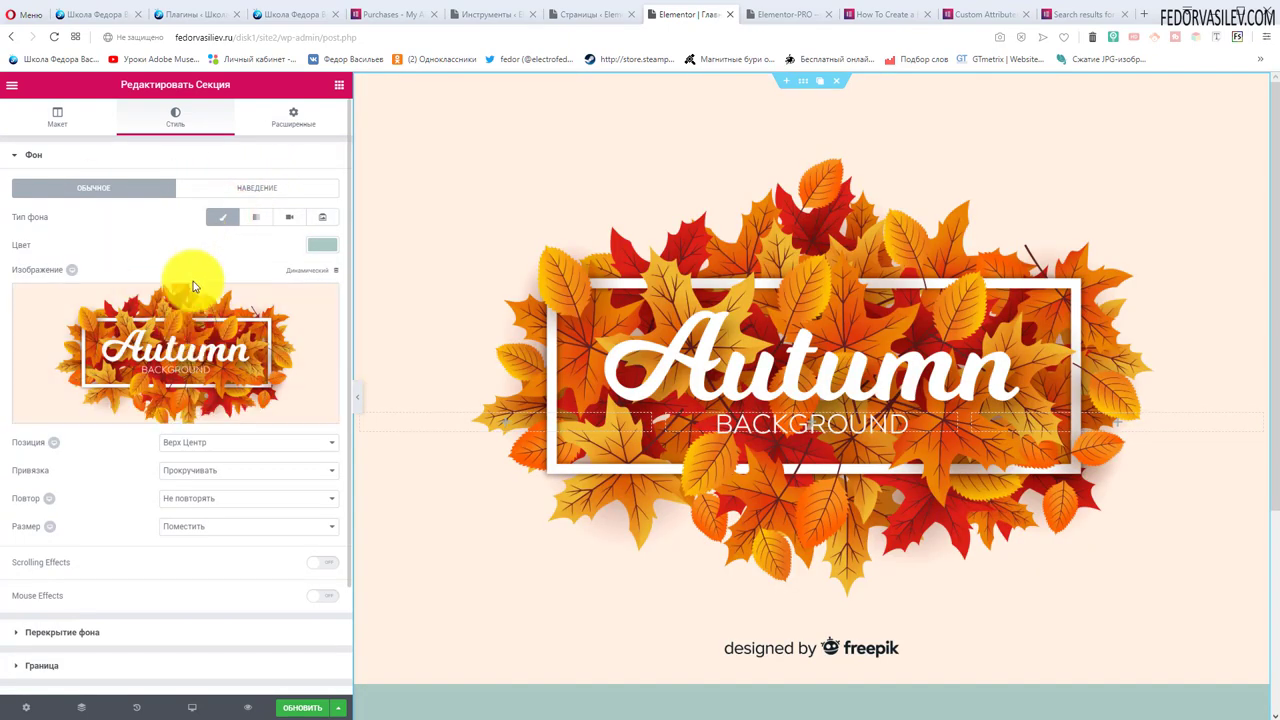
pyautogui.click(314, 299)
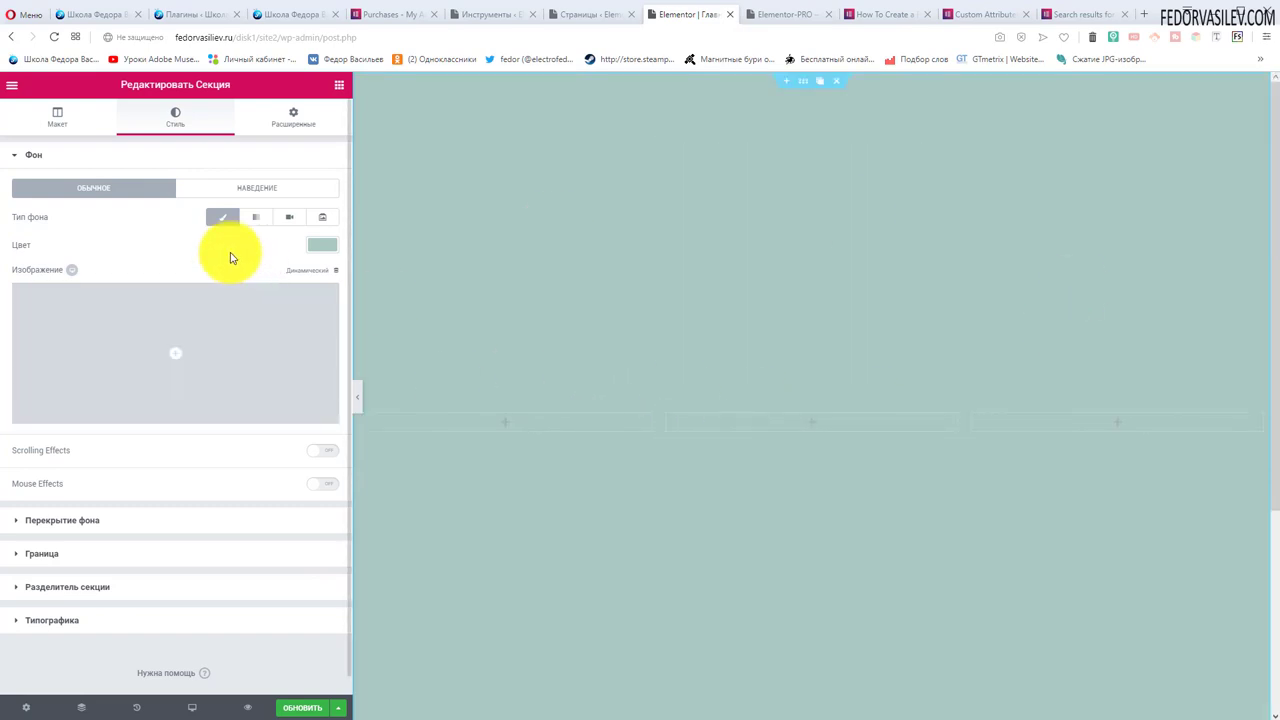
pyautogui.click(241, 190)
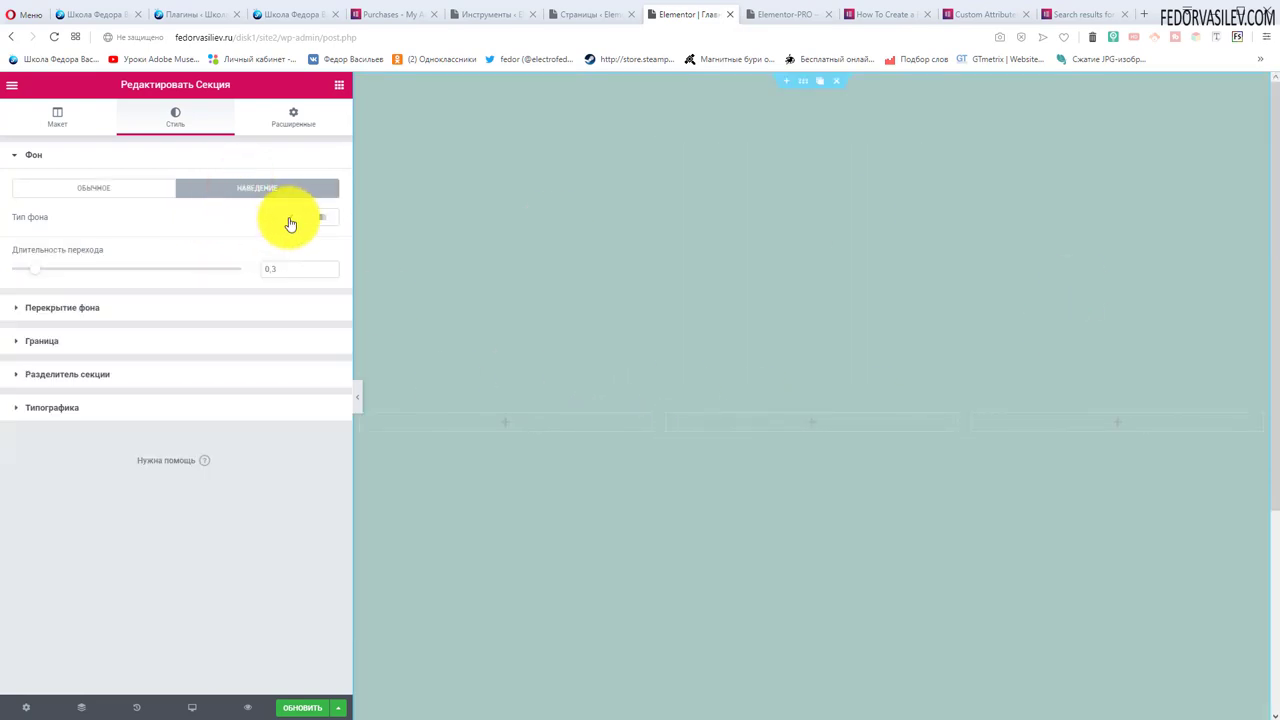
# - Compare the gradient and classic types for the section's hover background, keep classic and set its color to #f5a46c
pyautogui.click(287, 218)
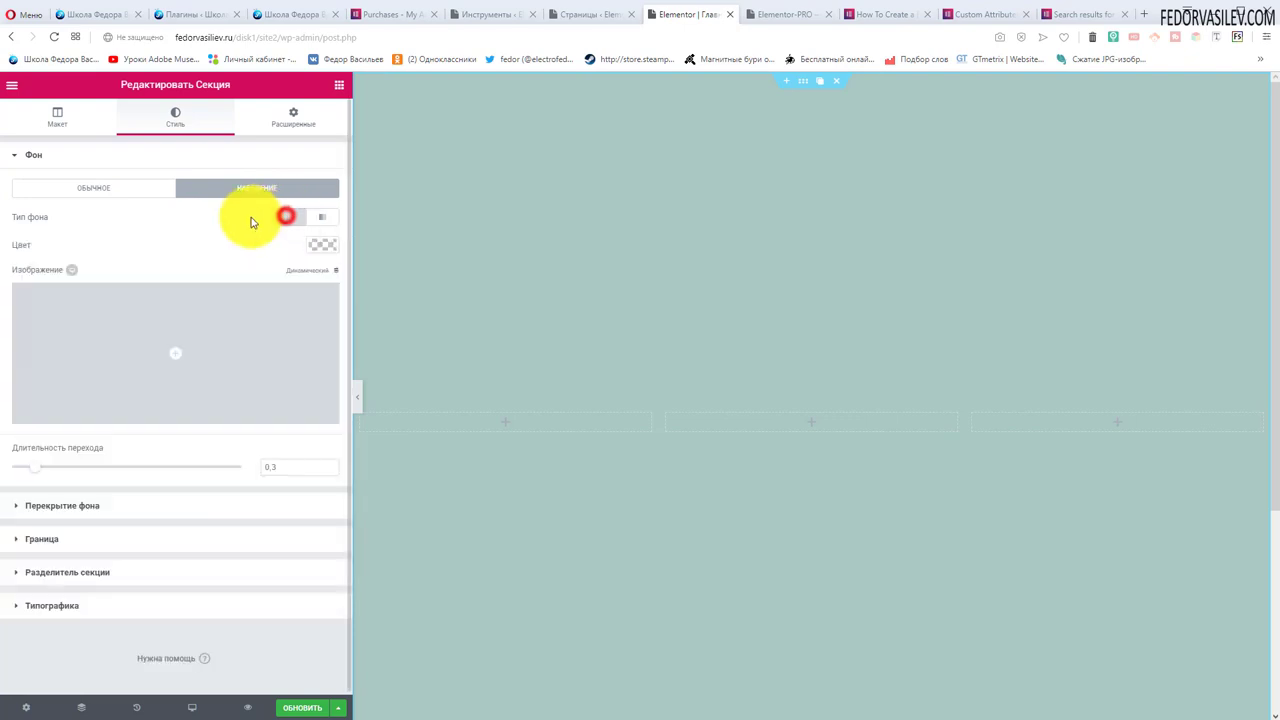
pyautogui.click(322, 217)
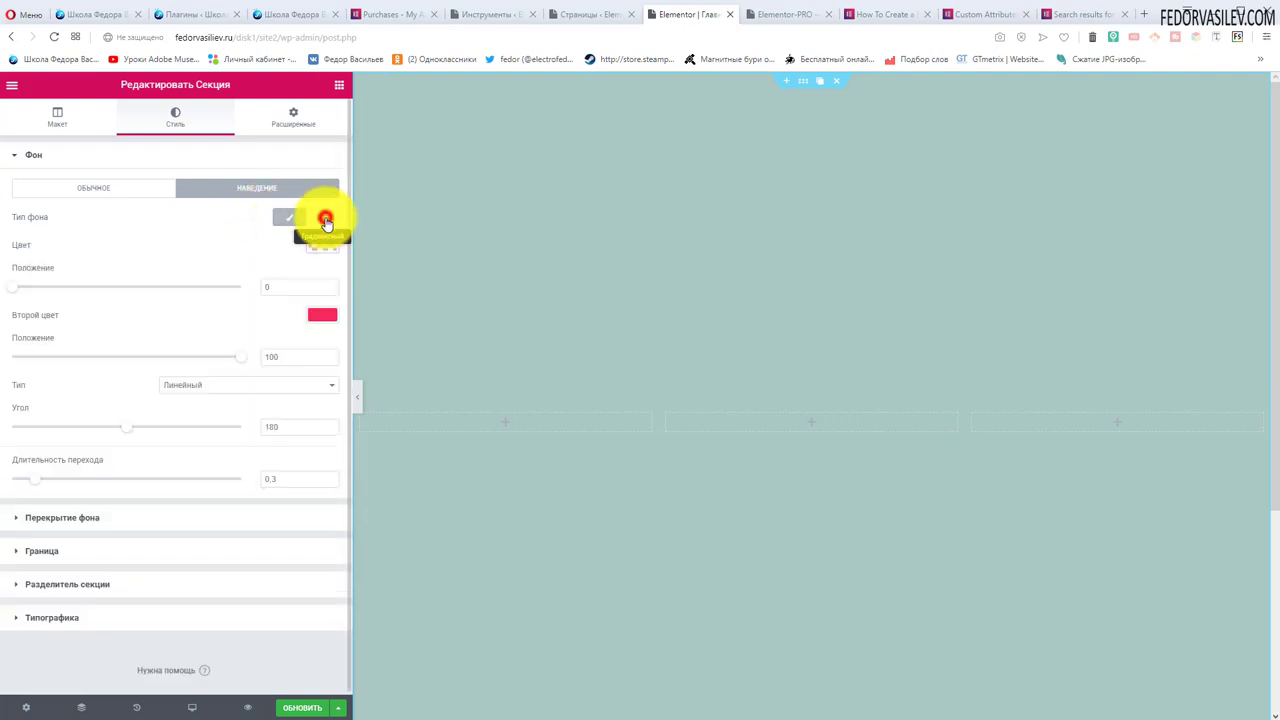
pyautogui.click(288, 220)
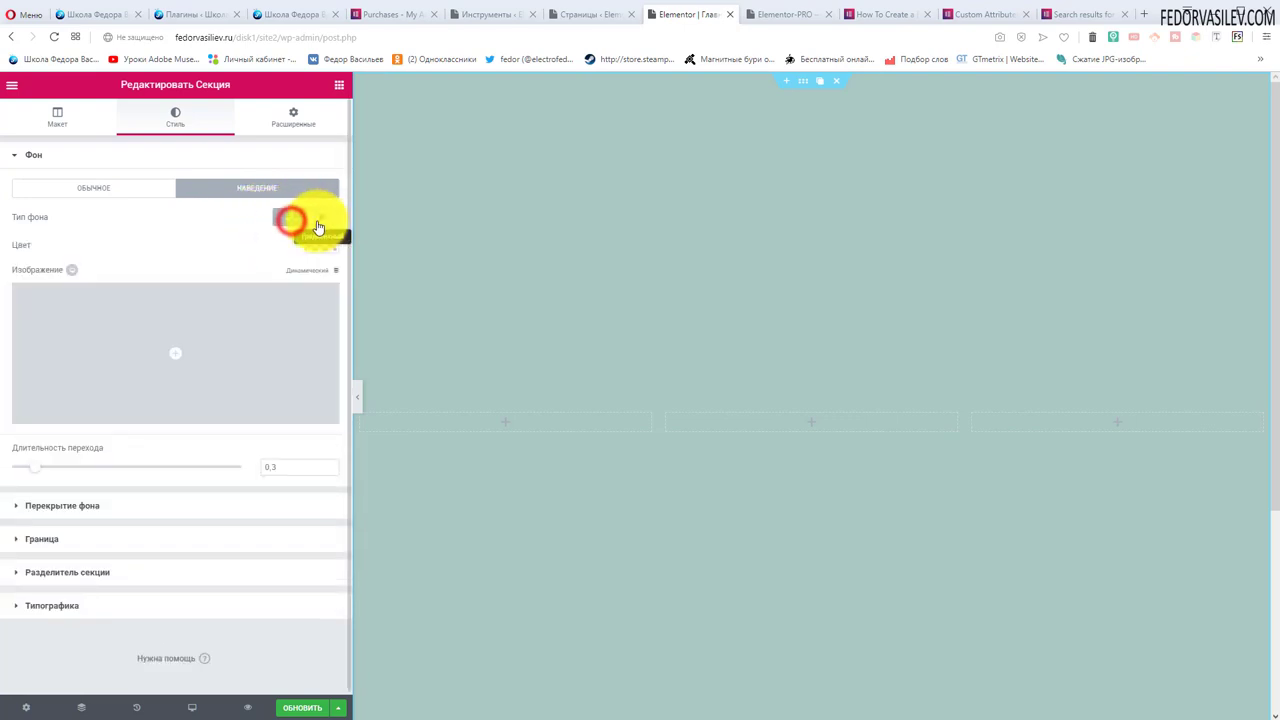
pyautogui.click(95, 188)
pyautogui.click(286, 187)
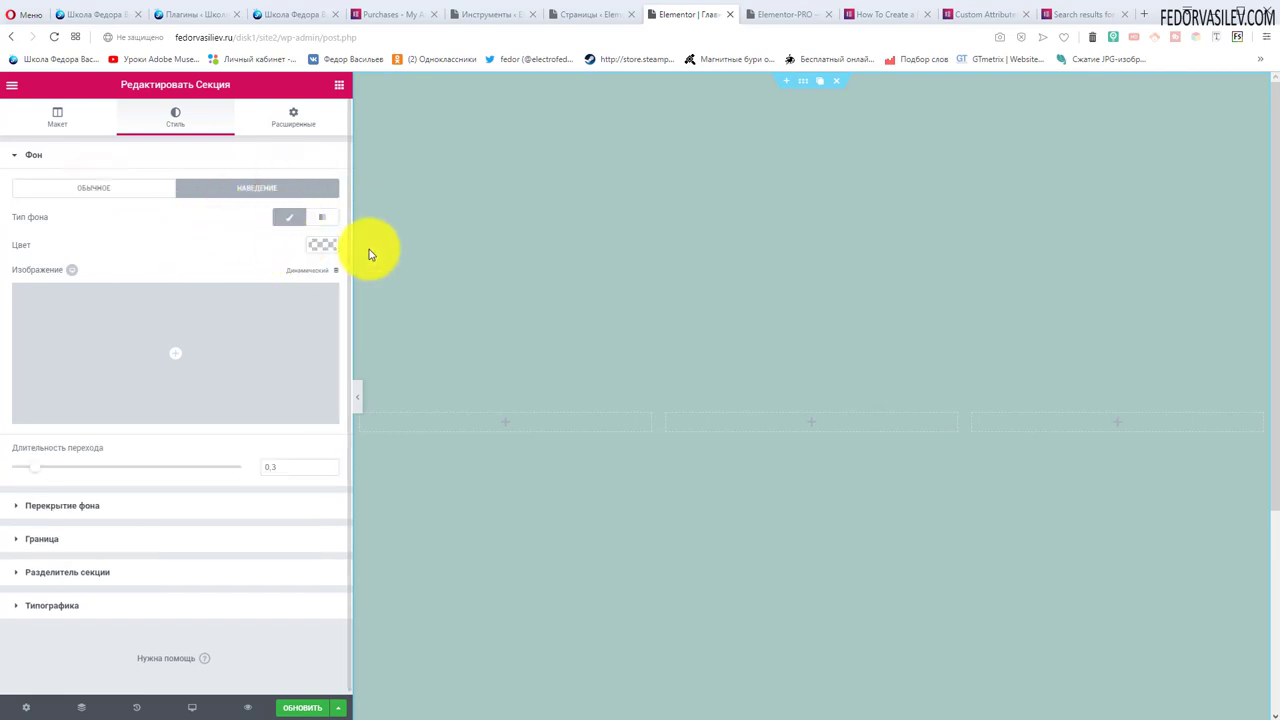
pyautogui.click(322, 245)
pyautogui.click(243, 403)
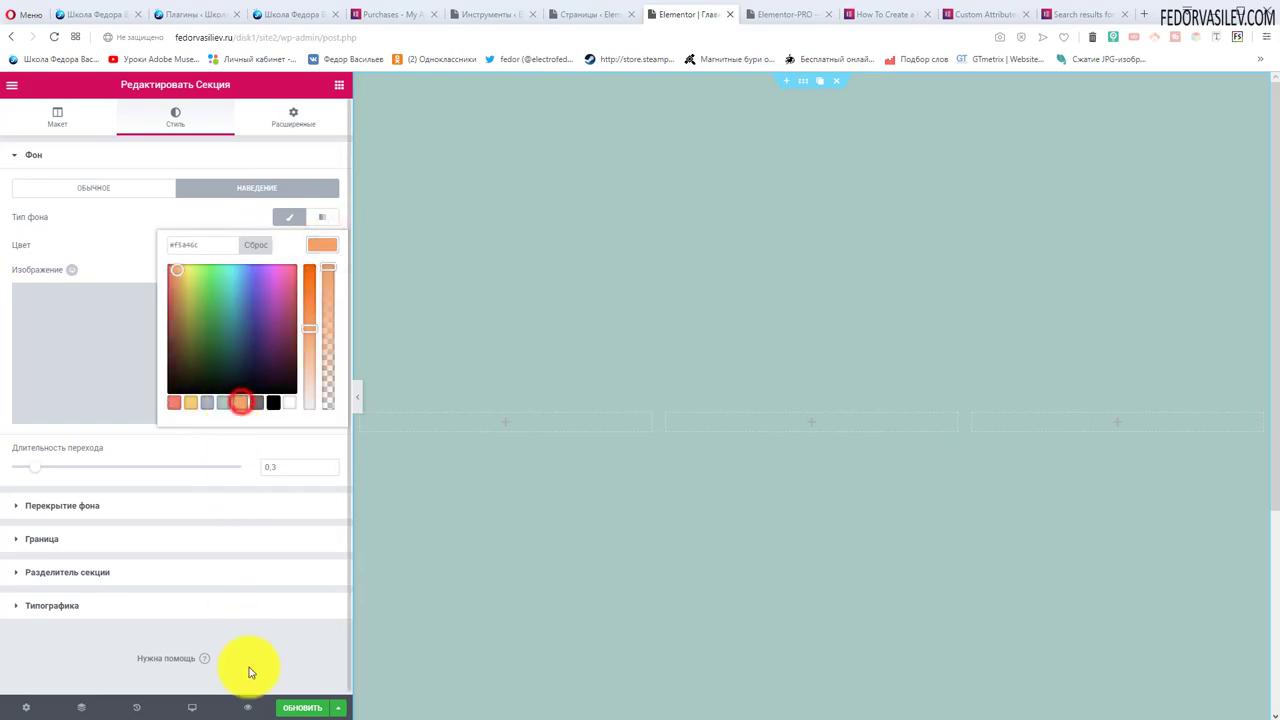
# - Update the page, check the hover background on the reloaded site page and return to the section editor
pyautogui.click(290, 707)
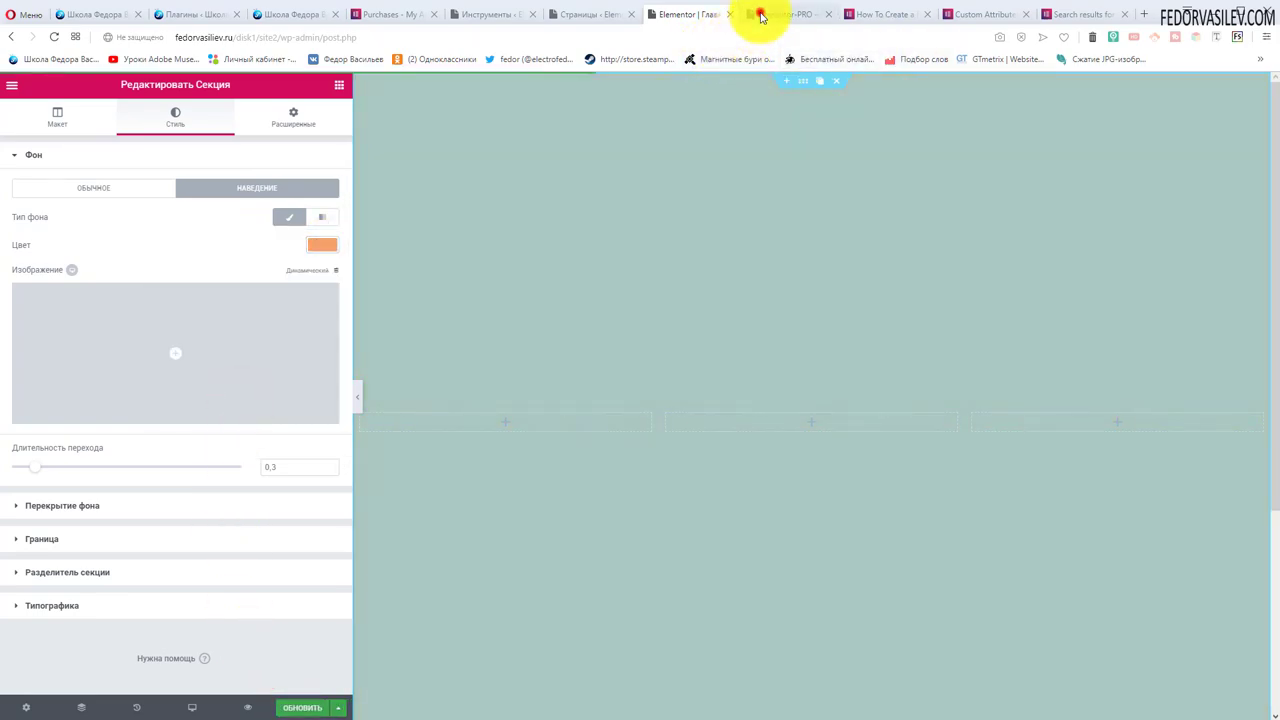
pyautogui.click(757, 12)
pyautogui.click(54, 37)
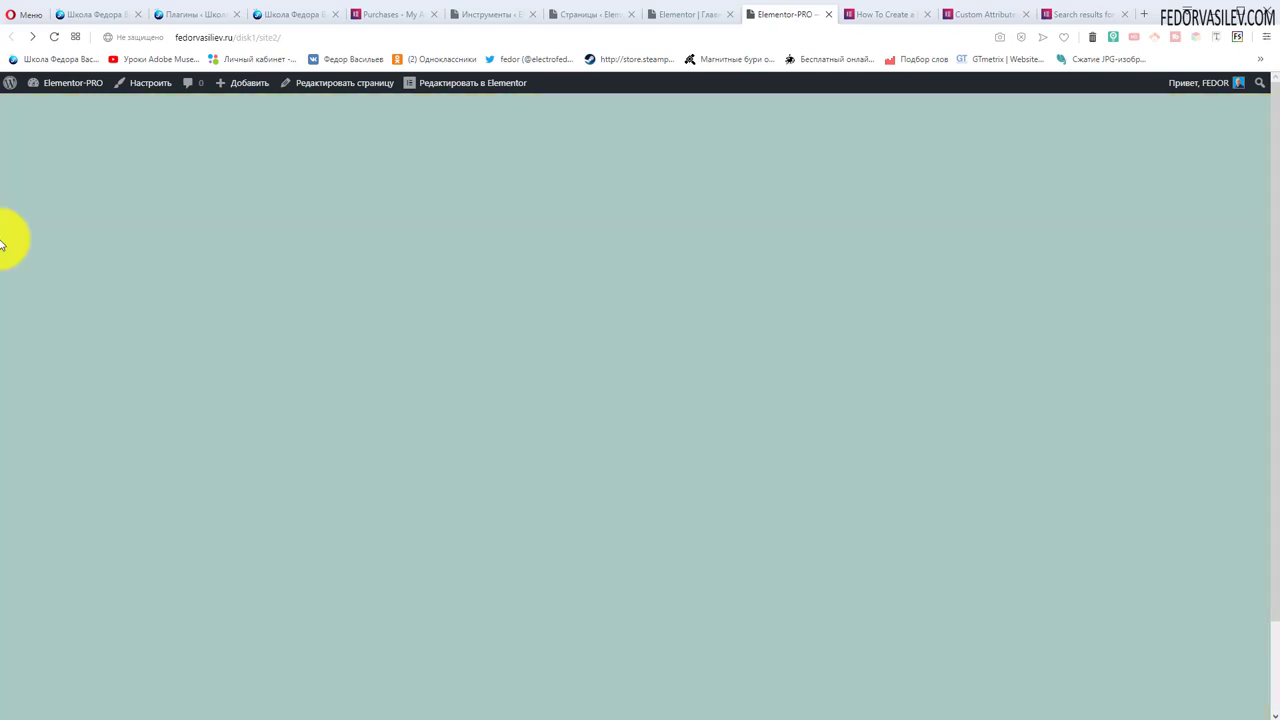
pyautogui.hotkey('ctrl', 'Tab')
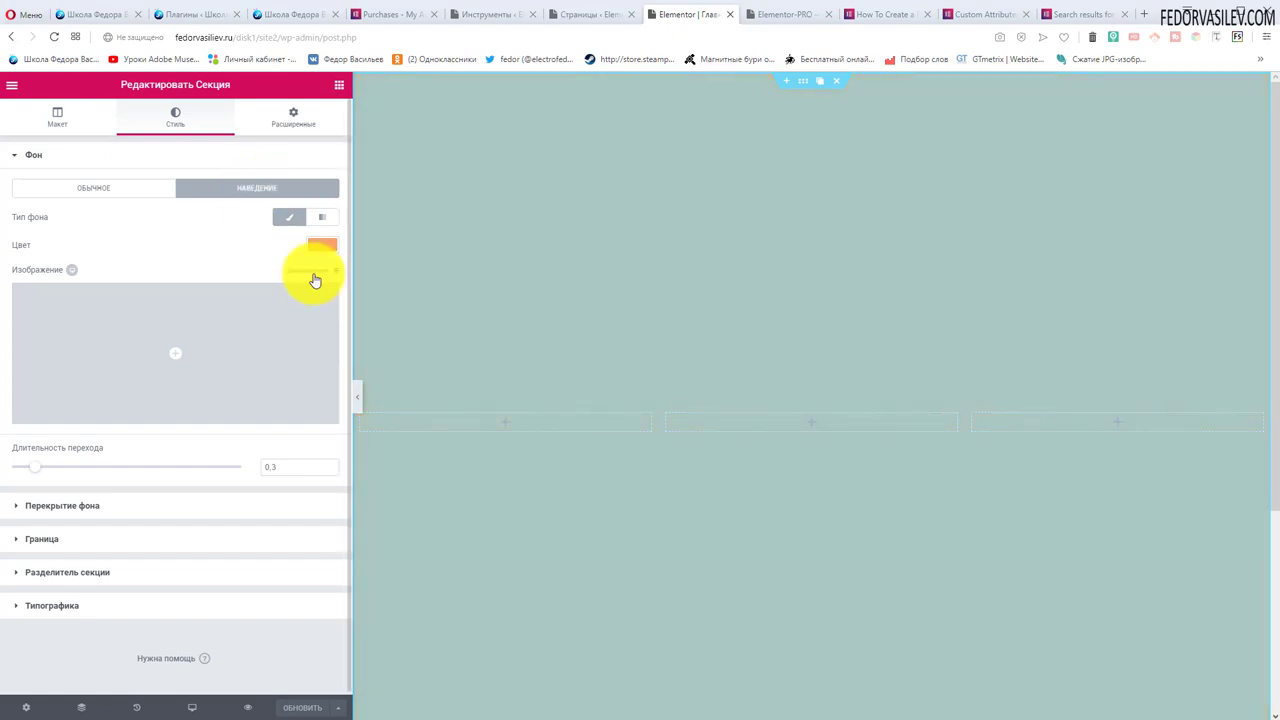
# - Insert the panda picture from the media library as the section's hover background image
pyautogui.click(247, 337)
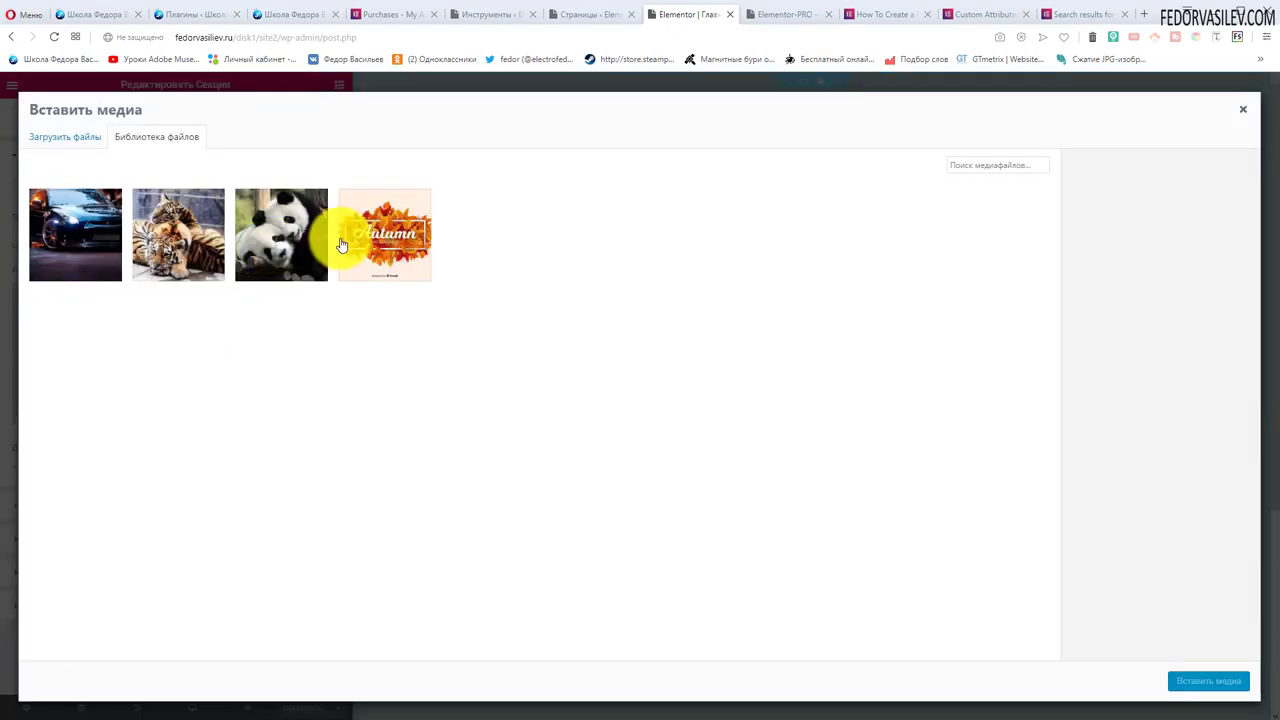
pyautogui.click(287, 231)
pyautogui.click(1180, 688)
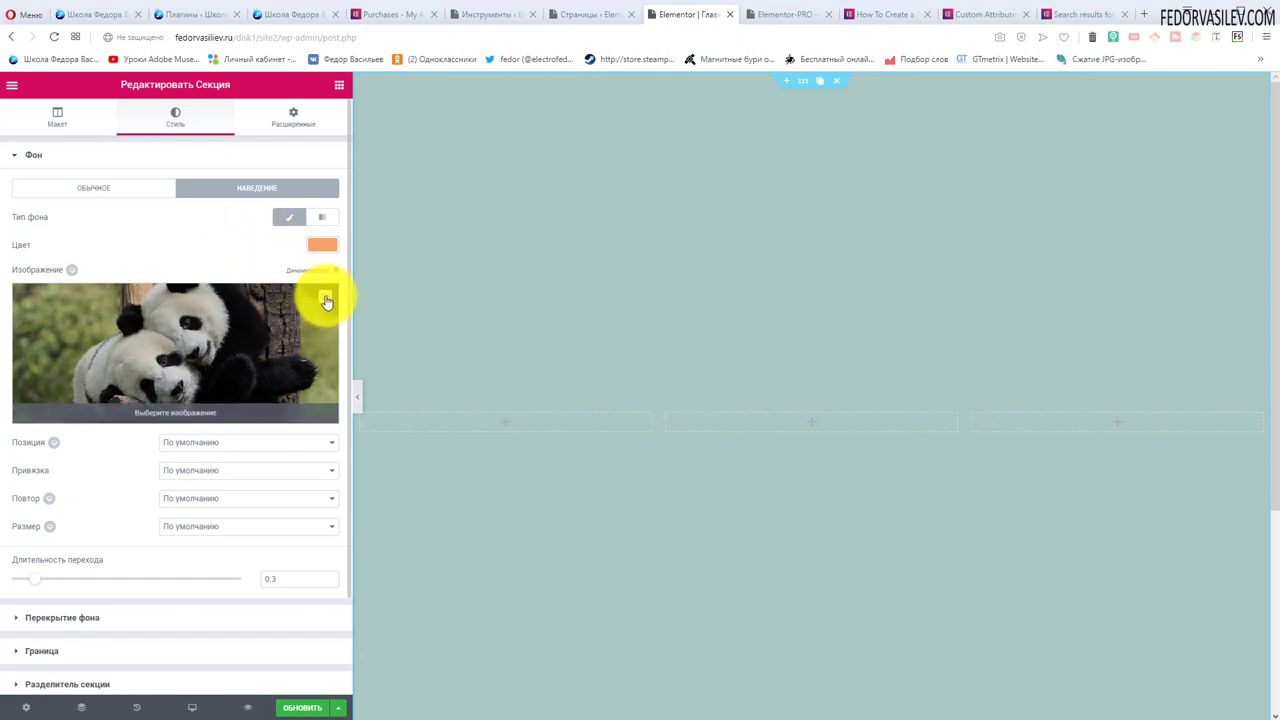
# - Remove the panda image, reset the hover background color and return to the normal background settings
pyautogui.click(325, 296)
pyautogui.click(318, 246)
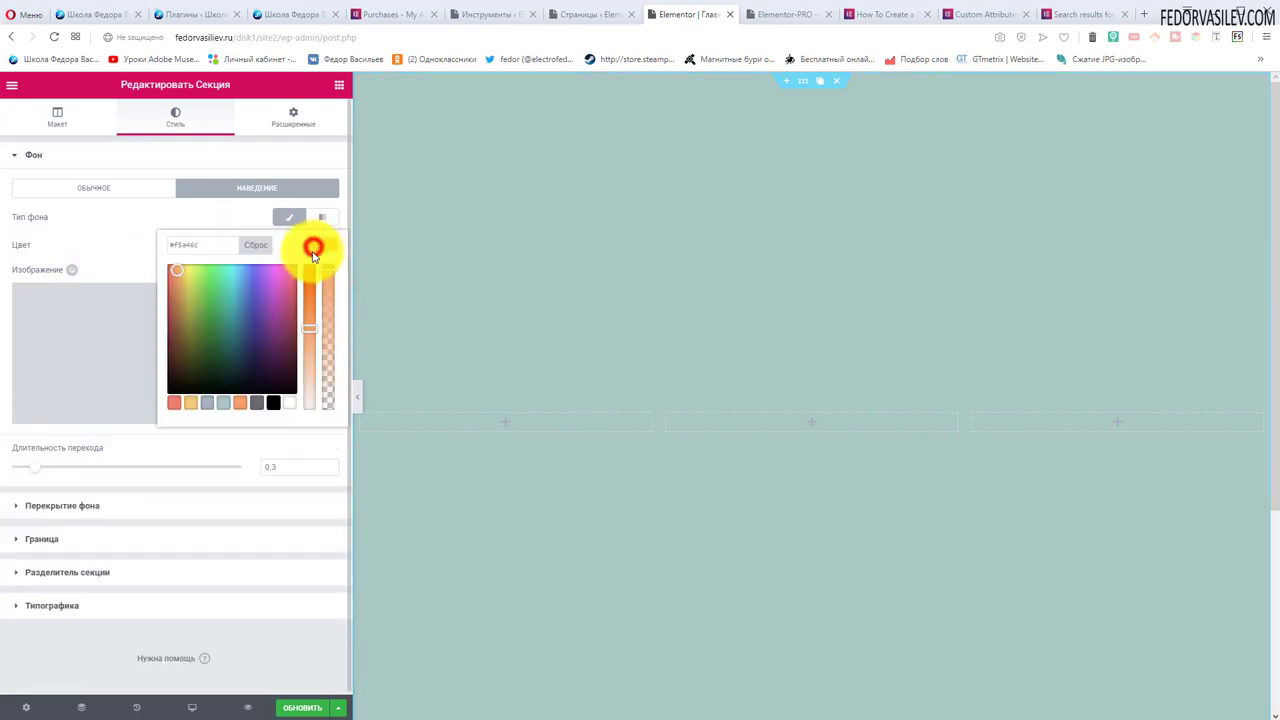
pyautogui.click(258, 245)
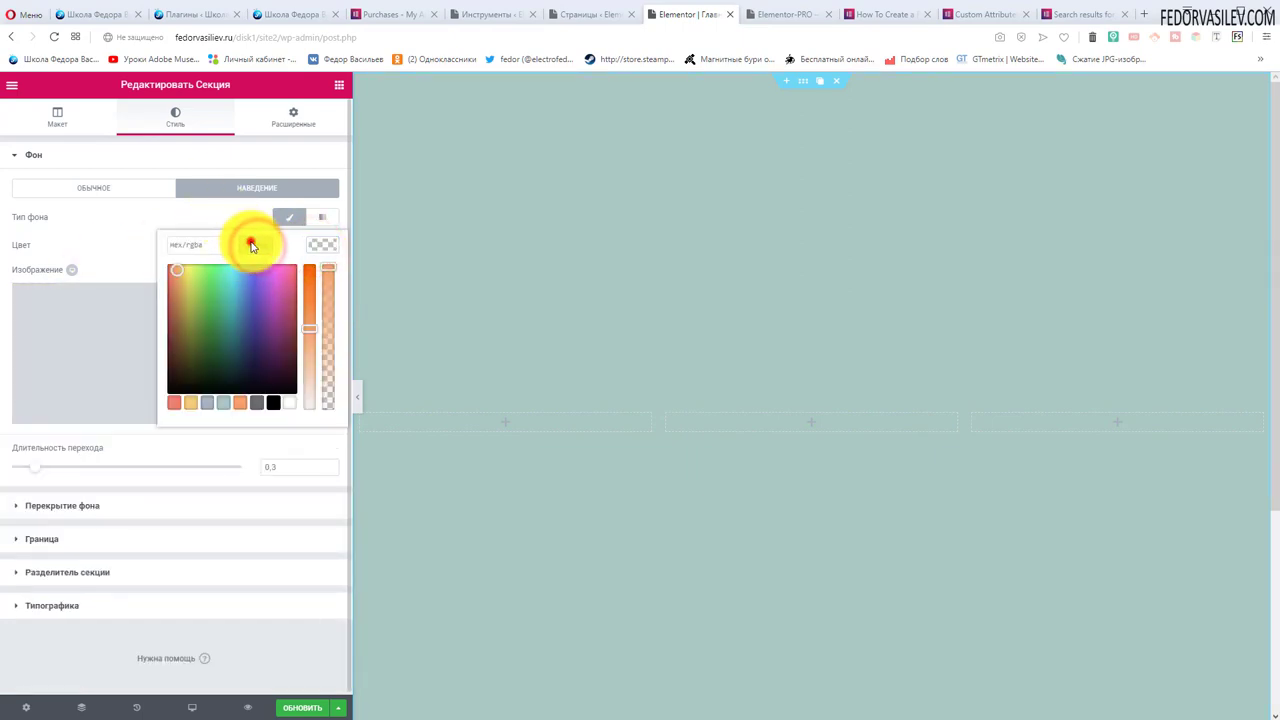
pyautogui.click(229, 214)
pyautogui.click(102, 184)
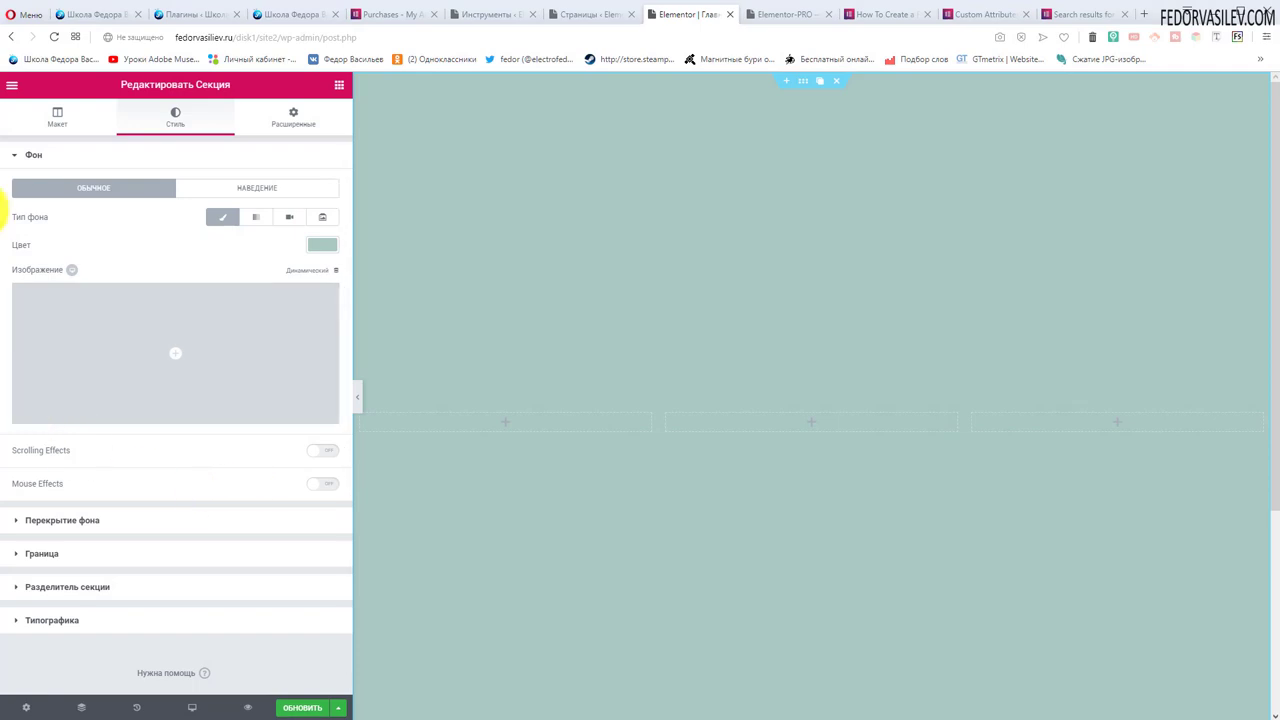
# - Reset the color of the section's normal background
pyautogui.click(30, 155)
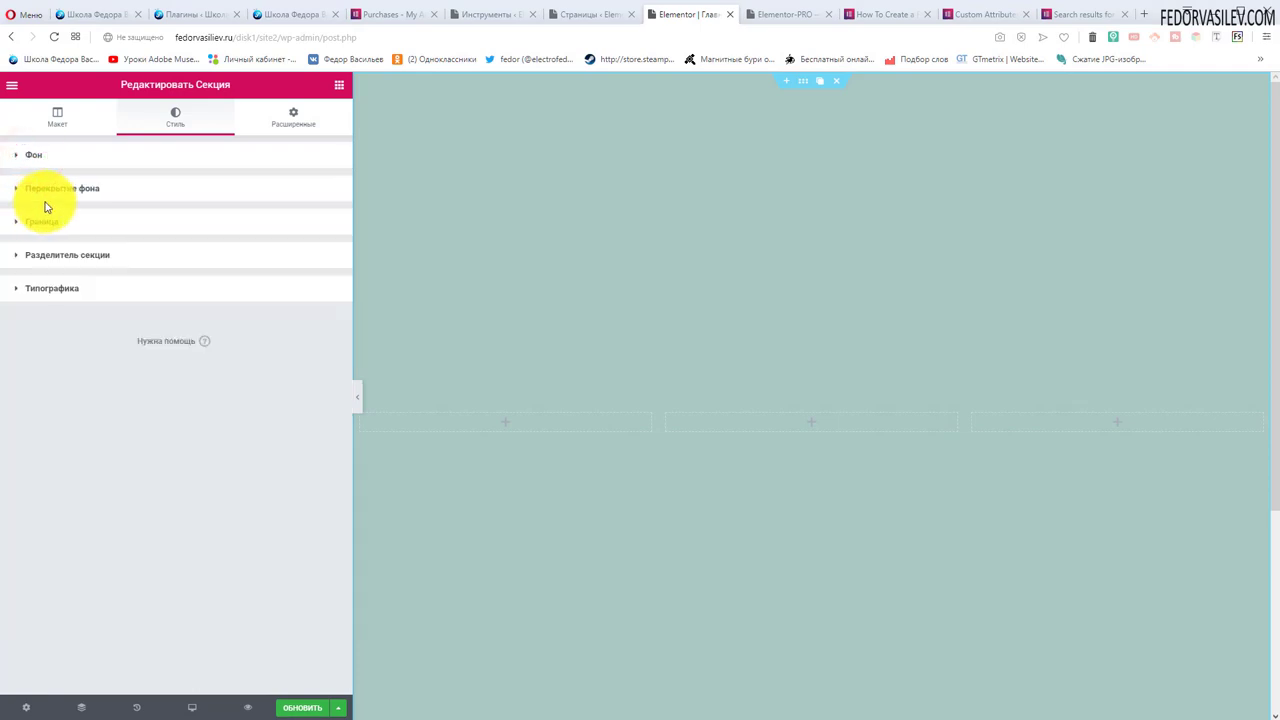
pyautogui.click(49, 193)
pyautogui.click(49, 158)
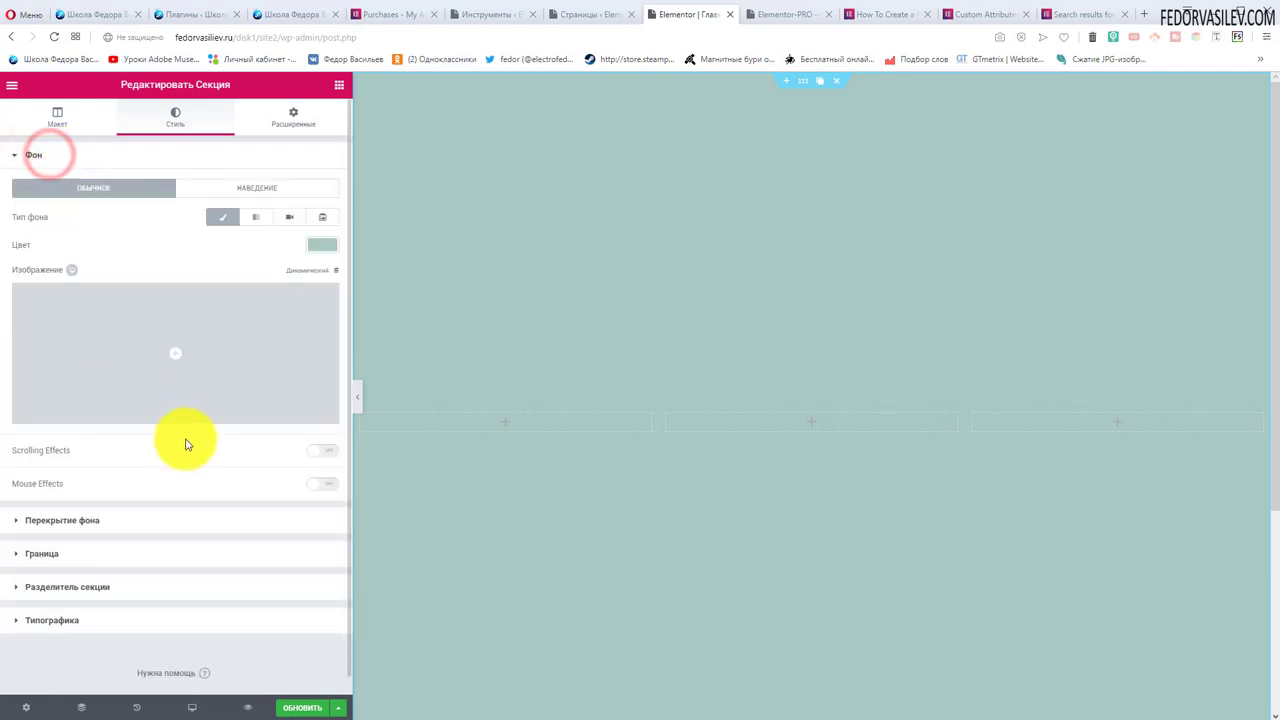
pyautogui.click(322, 245)
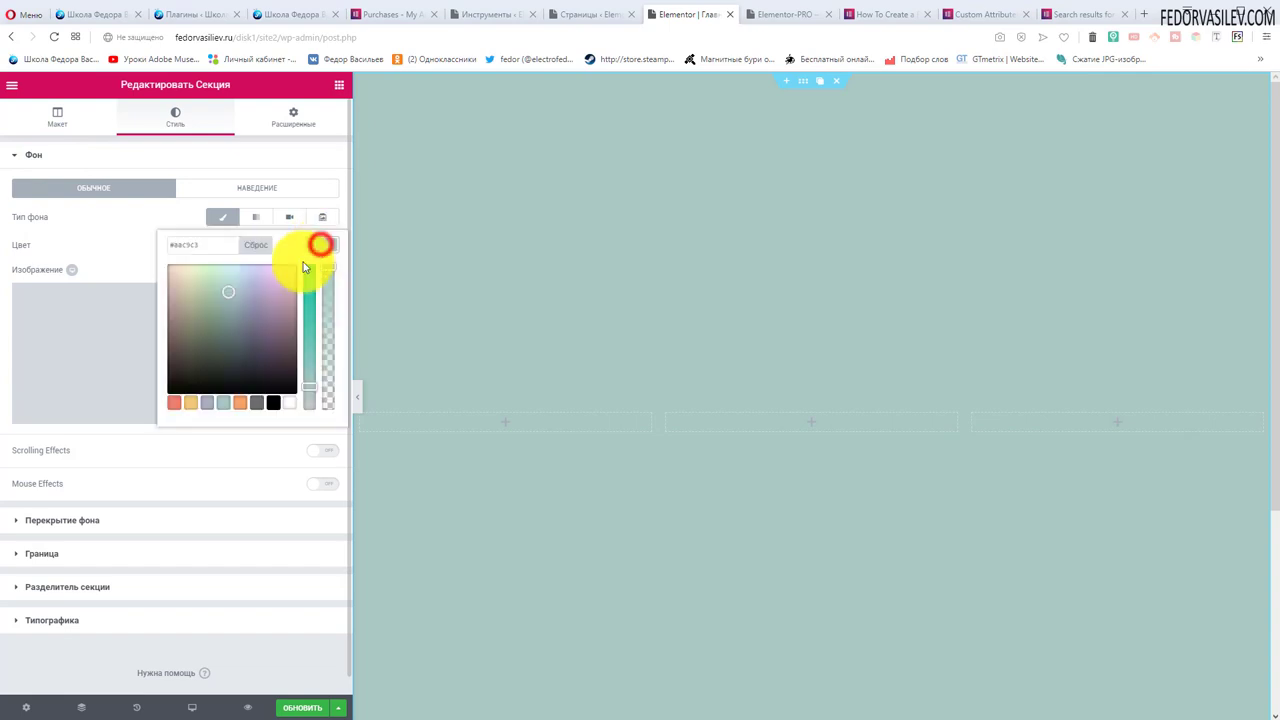
pyautogui.click(256, 243)
pyautogui.click(112, 247)
# - Insert the Autumn picture from the media library as the section's normal background image
pyautogui.click(168, 347)
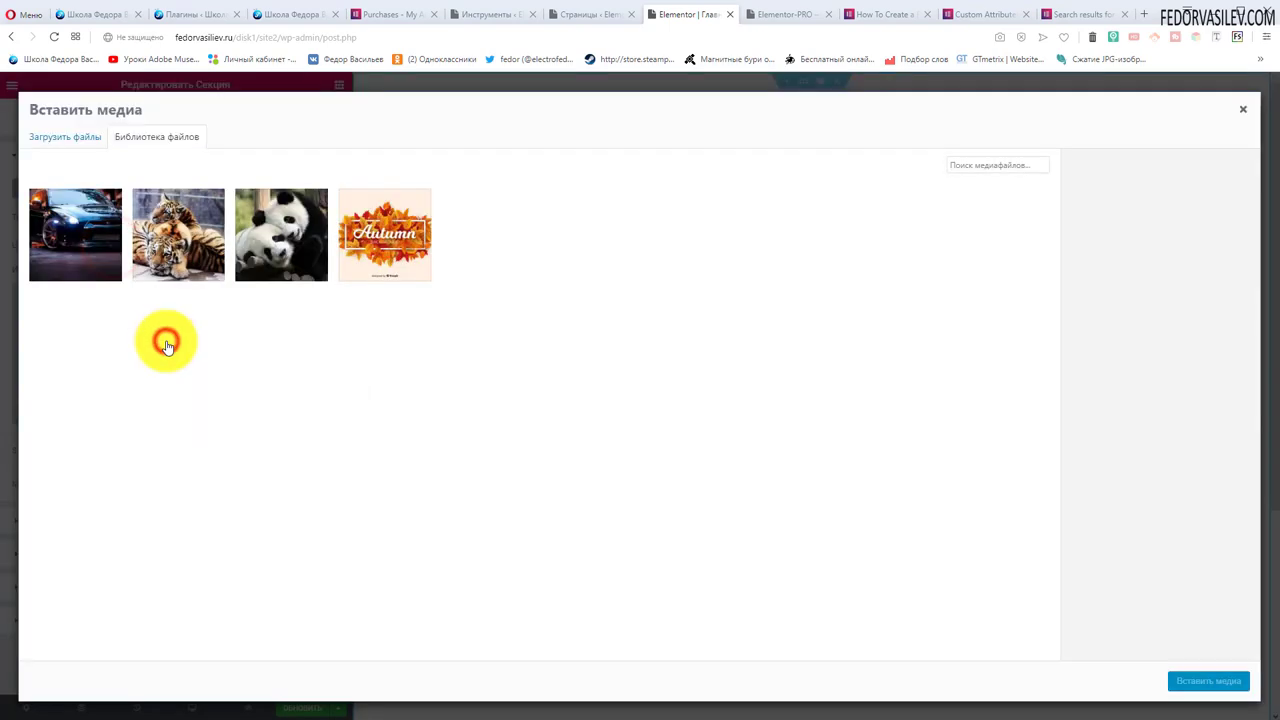
pyautogui.click(362, 262)
pyautogui.click(1171, 680)
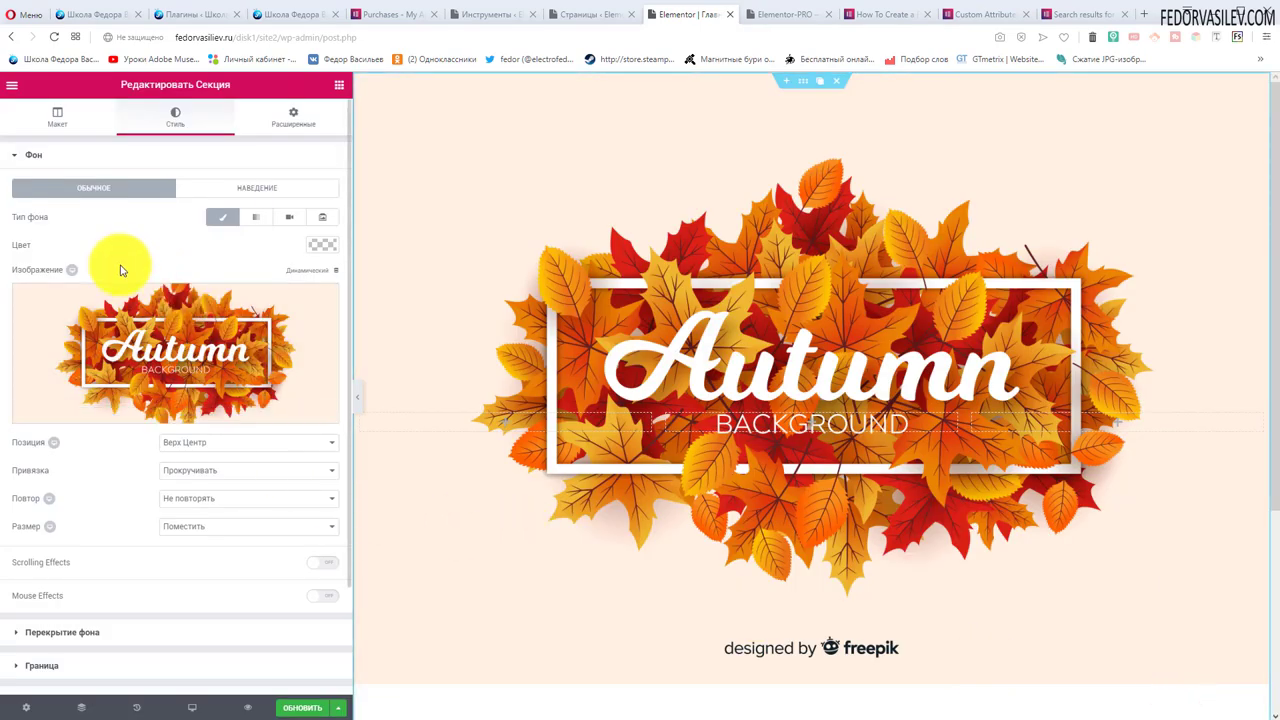
# - Open the section's background overlay settings and set the normal overlay to the classic type
pyautogui.click(46, 155)
pyautogui.click(68, 190)
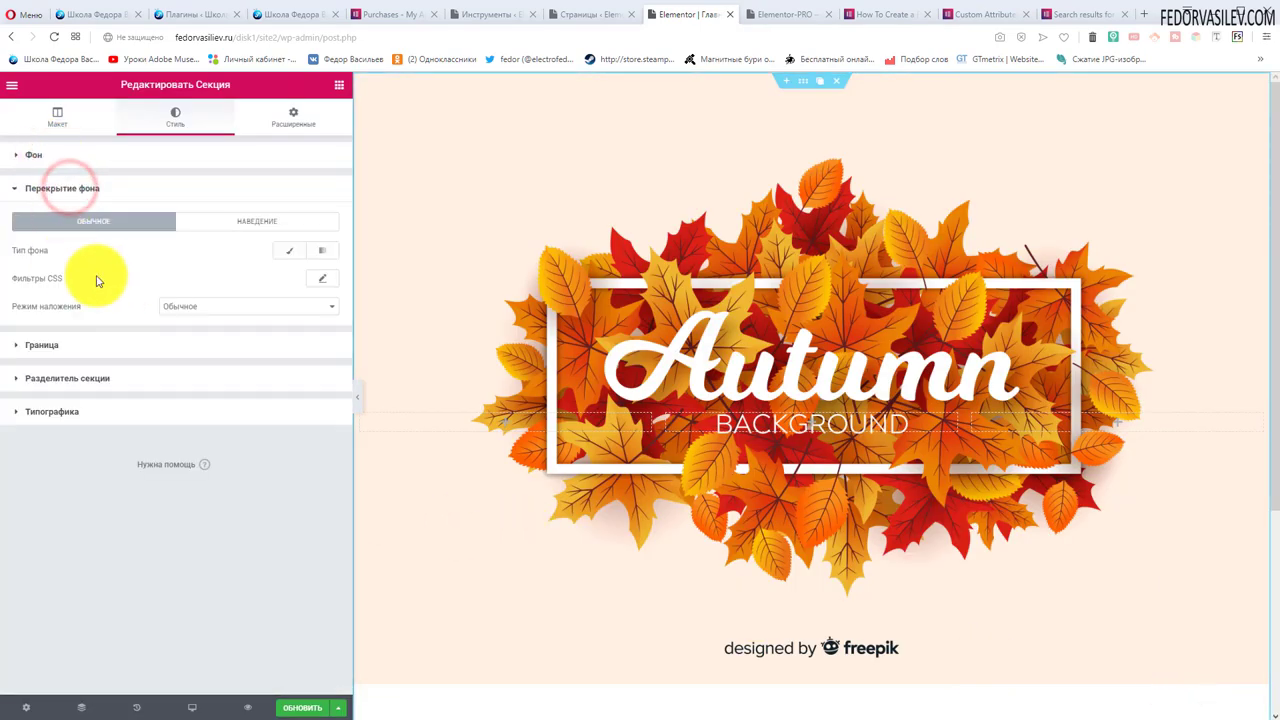
pyautogui.click(235, 232)
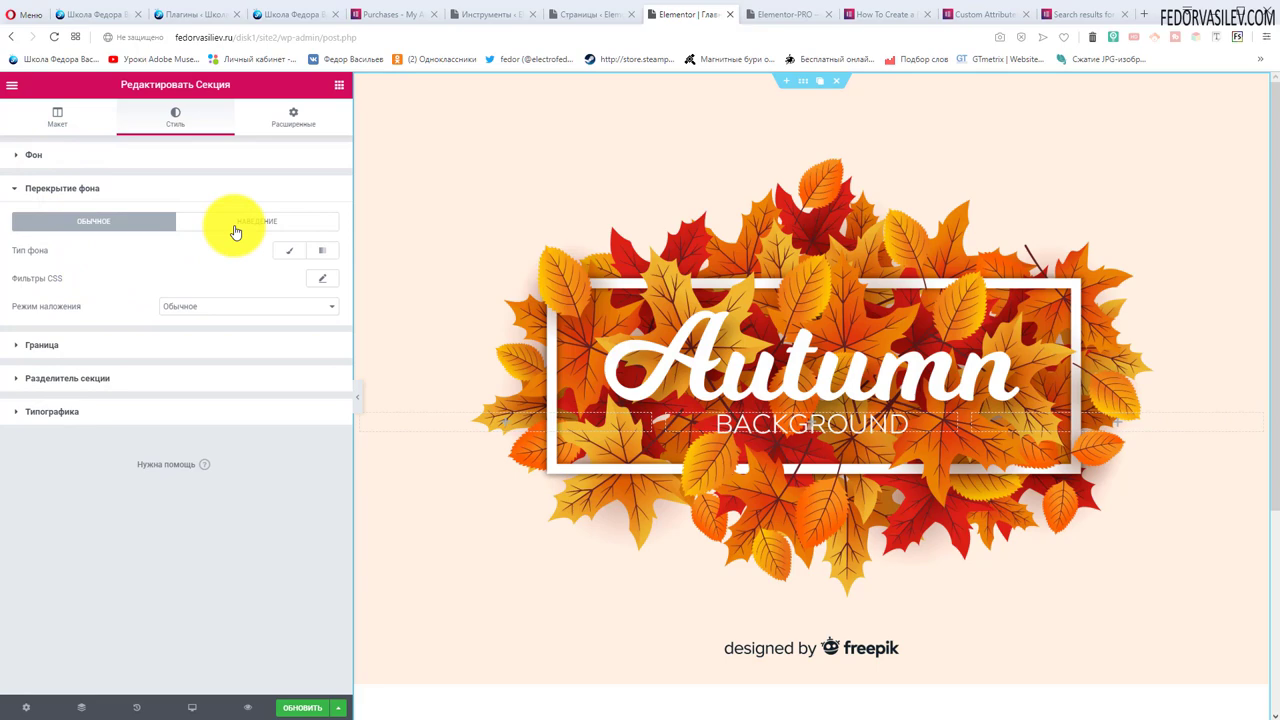
pyautogui.click(286, 252)
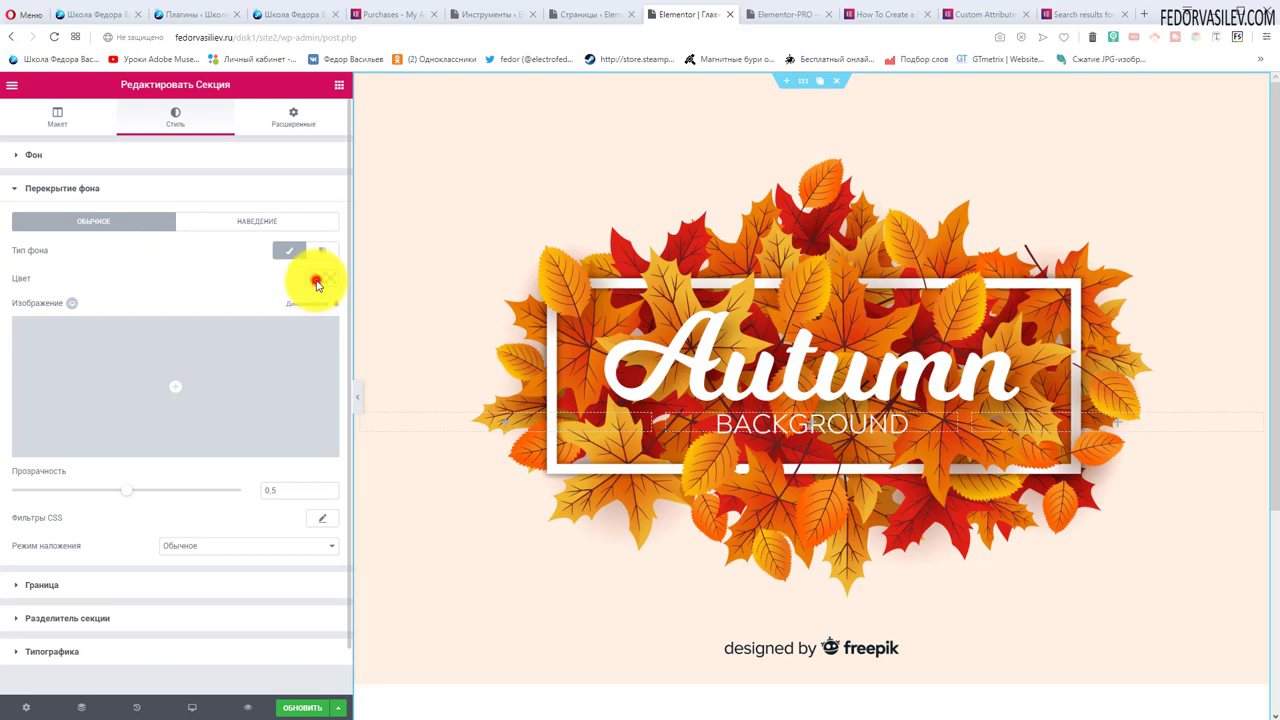
# - Try the orange, black, gray-blue, red and white swatches as the overlay color, ending on black
pyautogui.click(316, 285)
pyautogui.click(240, 434)
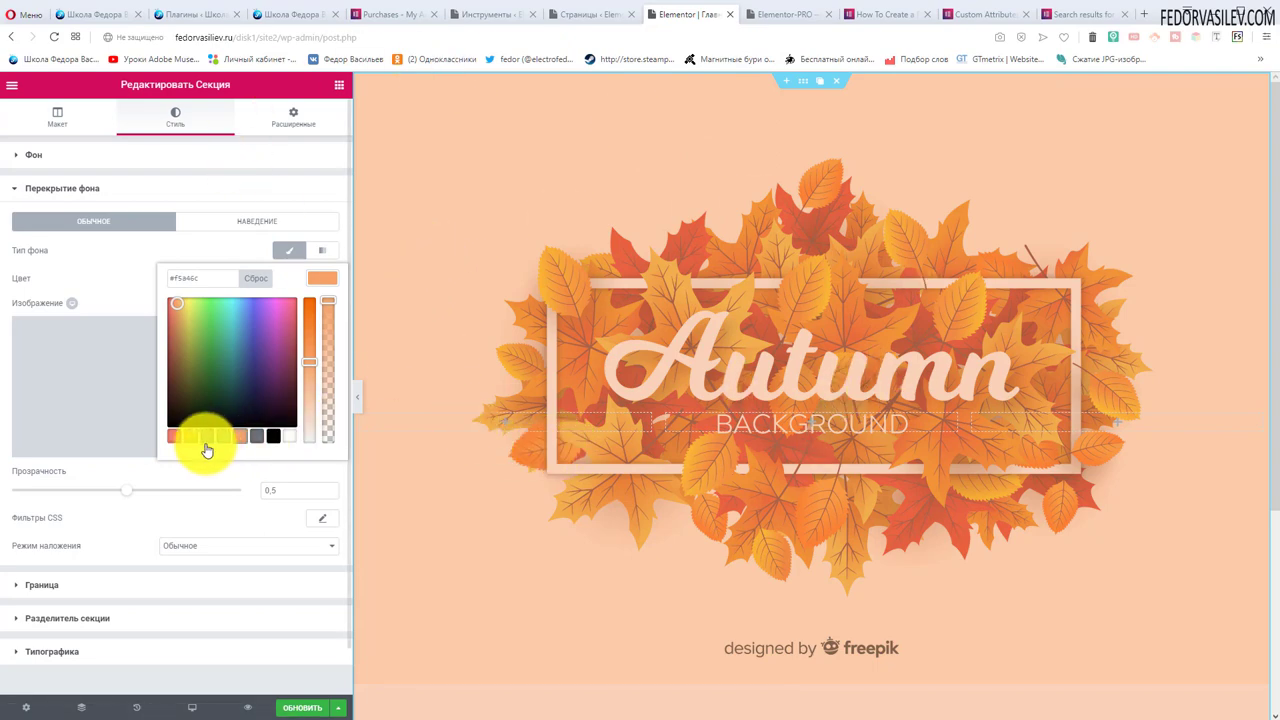
pyautogui.click(274, 437)
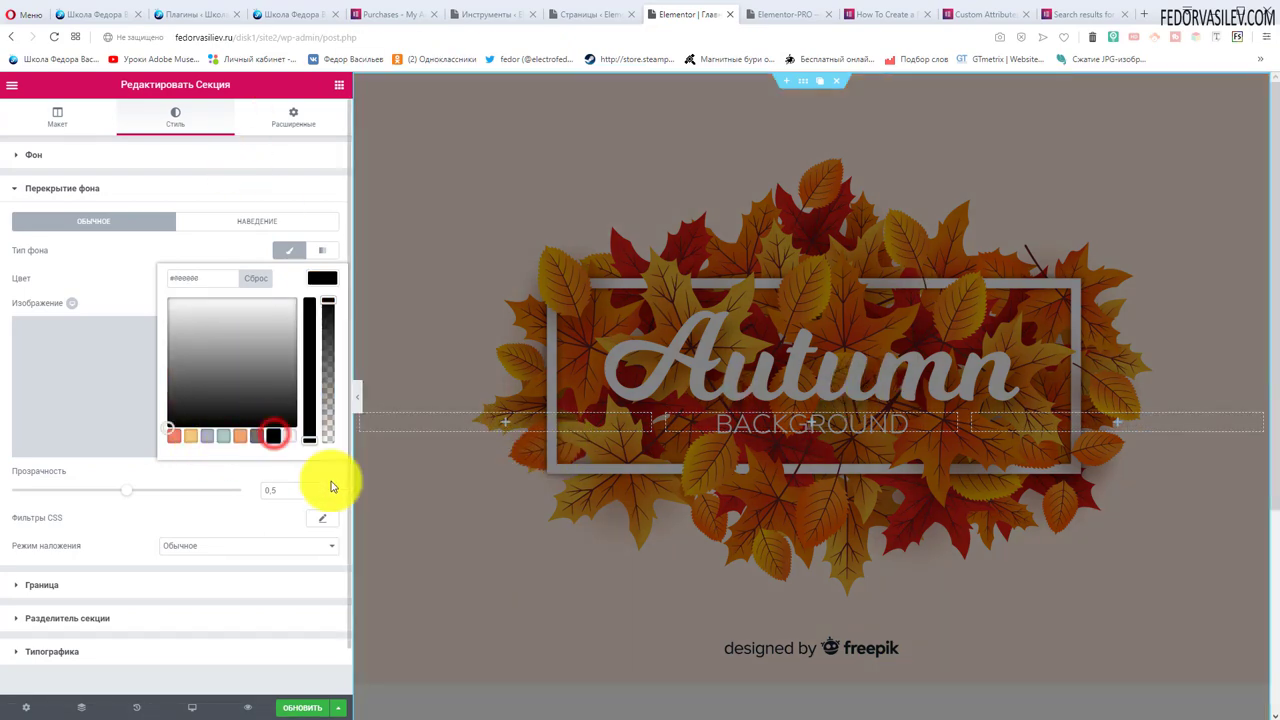
pyautogui.click(205, 438)
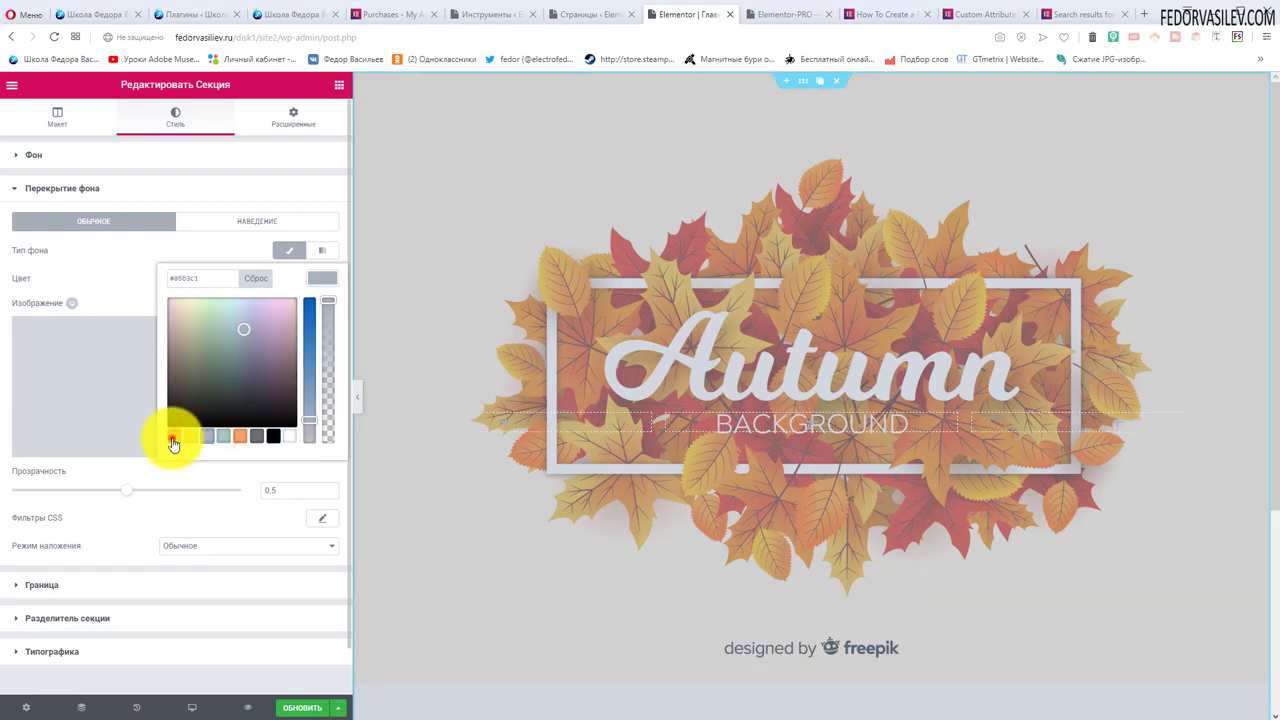
pyautogui.click(173, 440)
pyautogui.click(289, 440)
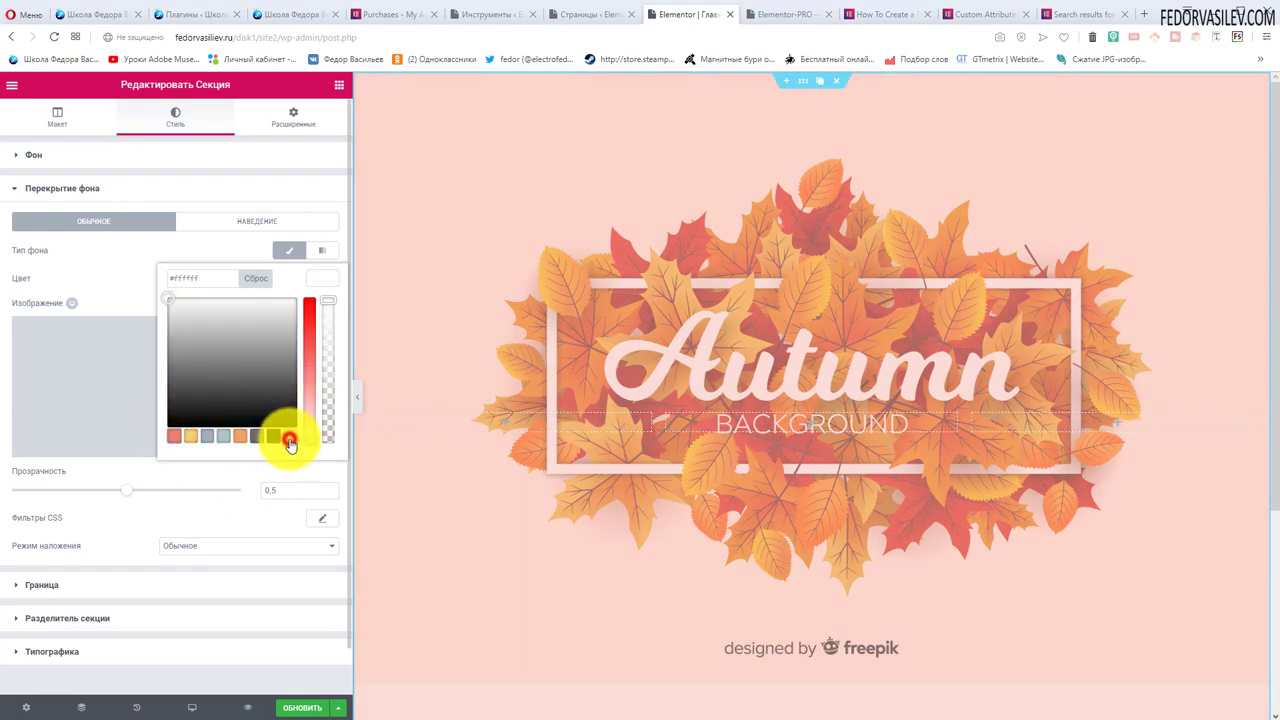
pyautogui.click(273, 436)
# - Pick a muted green as the background overlay color in the color picker
pyautogui.click(322, 278)
pyautogui.click(322, 278)
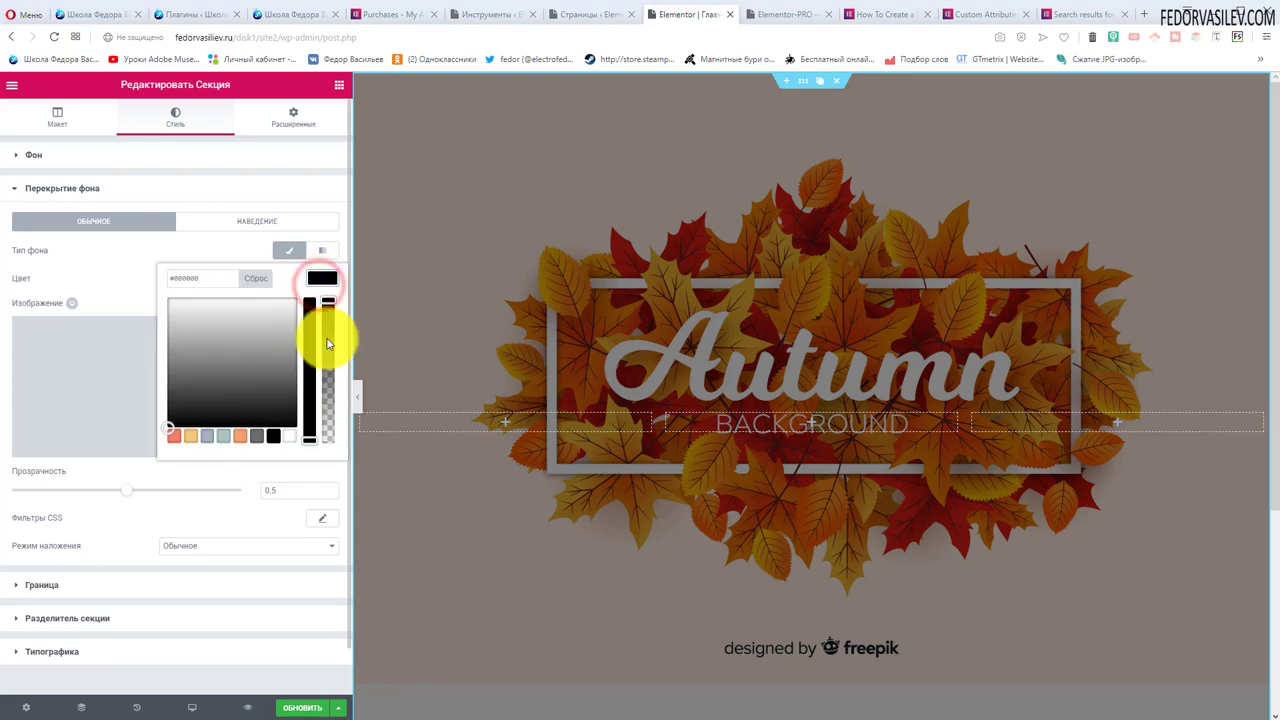
pyautogui.moveTo(328, 343); pyautogui.dragTo(209, 363)
pyautogui.press('Escape')
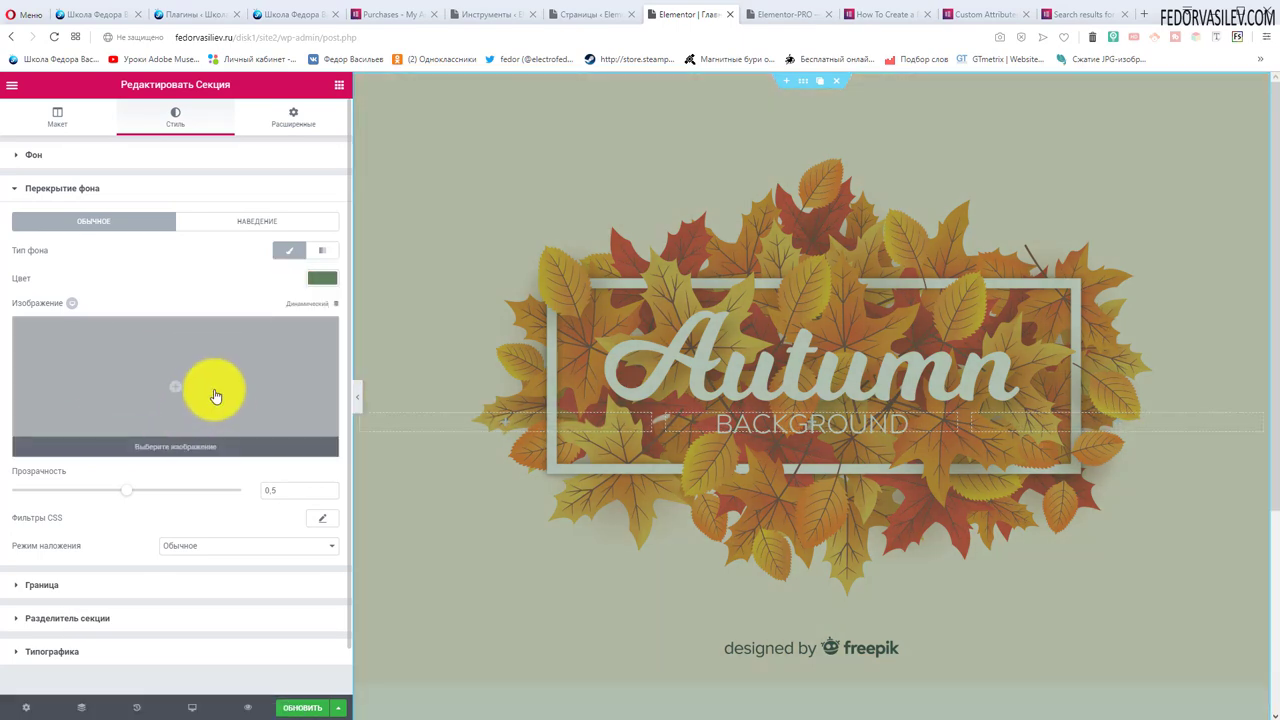
# - Preview the gradient overlay type, switch back to classic and set the overlay opacity to 0.54
pyautogui.click(329, 252)
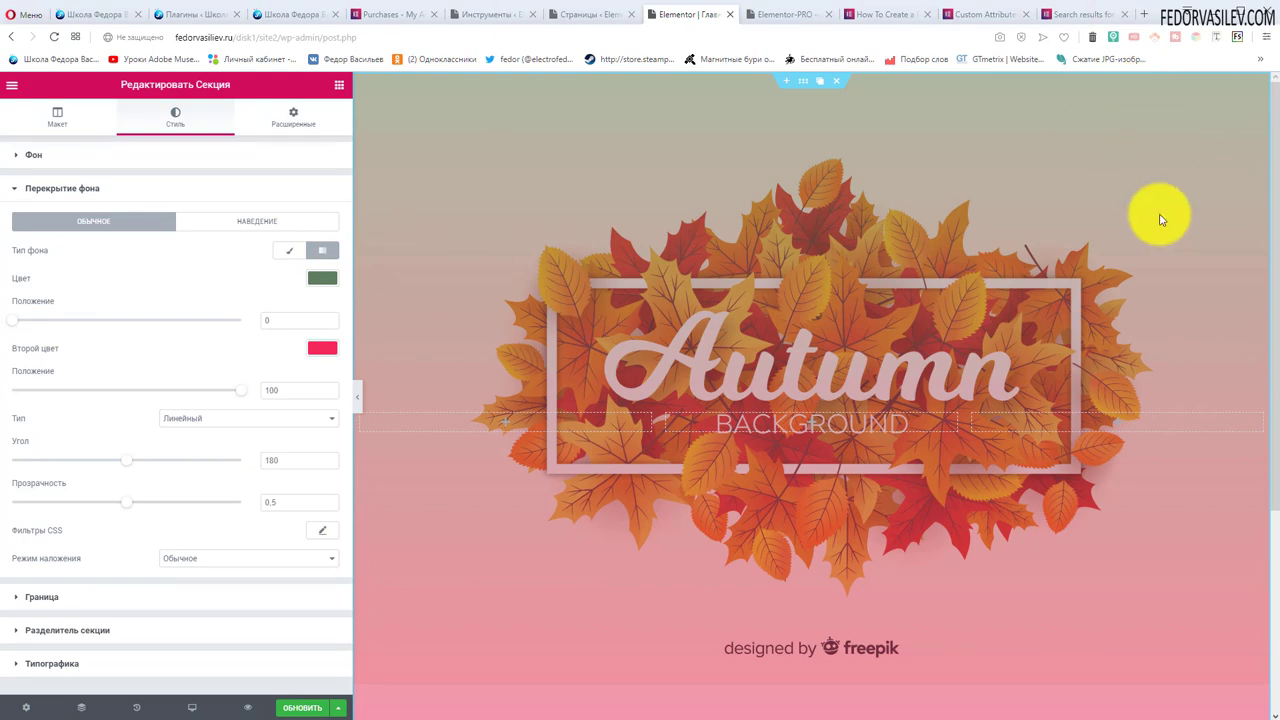
pyautogui.click(289, 250)
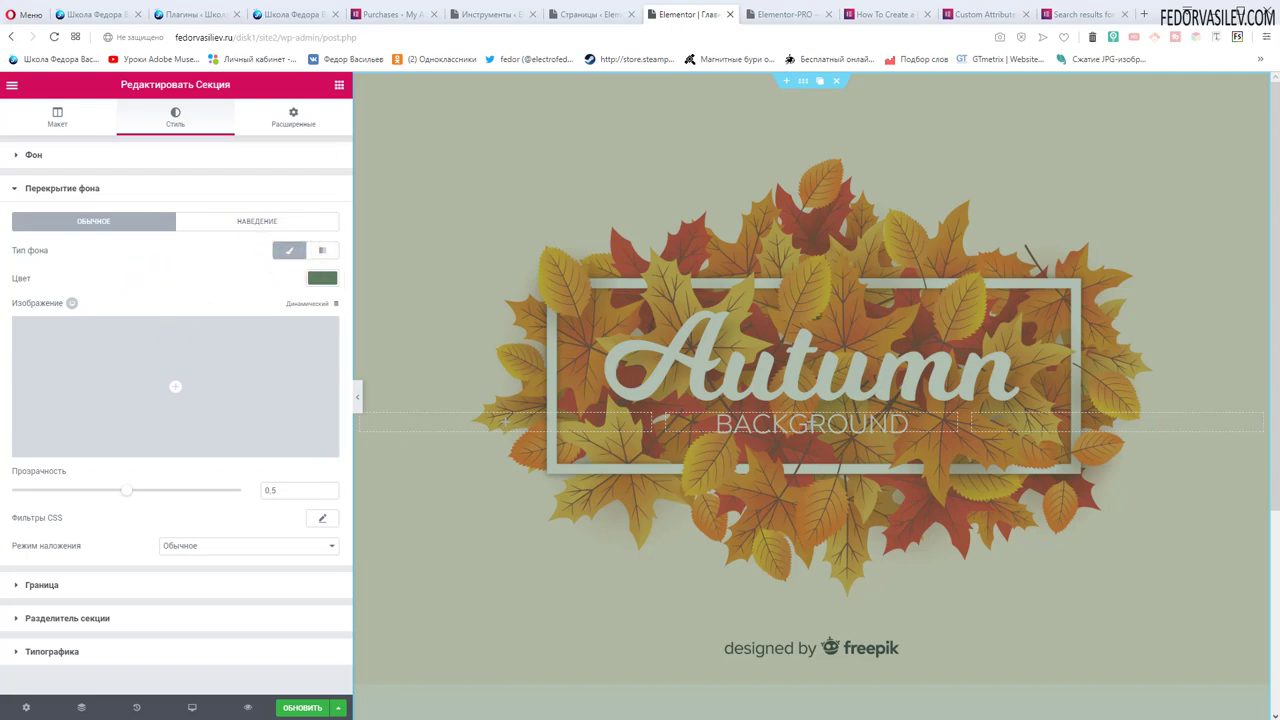
pyautogui.moveTo(126, 491); pyautogui.dragTo(259, 497)
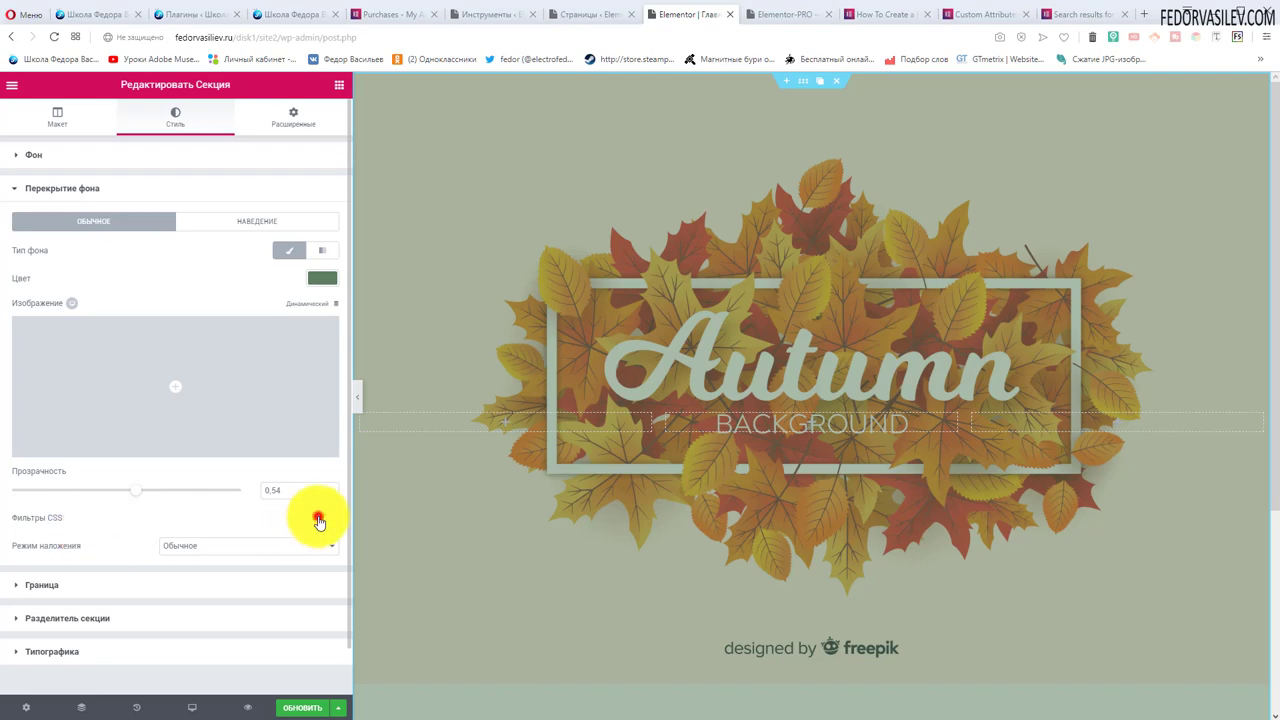
# - Try CSS filters on the overlay with blur 1.8, brightness 100, contrast 30, saturation 145 and hue 140
pyautogui.click(318, 517)
pyautogui.scroll(-1, 206, 357)
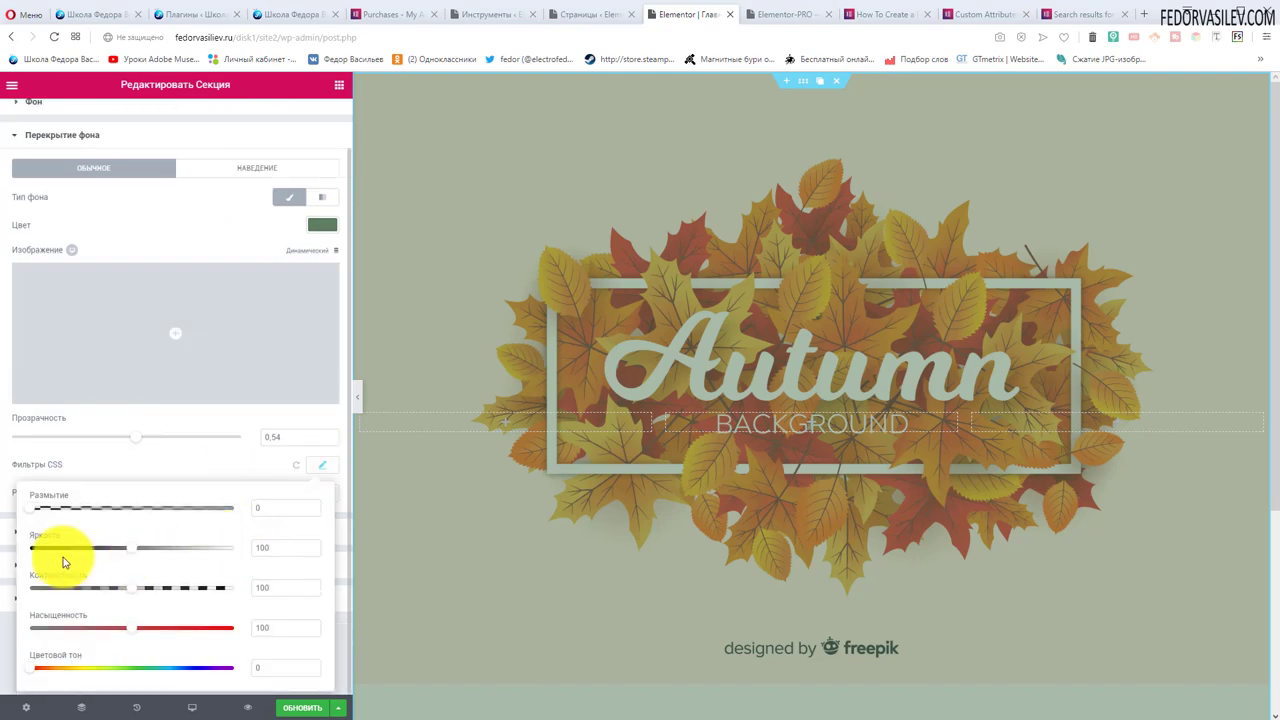
pyautogui.moveTo(36, 514); pyautogui.dragTo(178, 509)
pyautogui.moveTo(132, 556)
pyautogui.mouseDown()
pyautogui.moveTo(59, 553)
pyautogui.moveTo(223, 551)
pyautogui.moveTo(46, 549)
pyautogui.moveTo(250, 564)
pyautogui.moveTo(137, 549)
pyautogui.mouseUp()
pyautogui.click(136, 585)
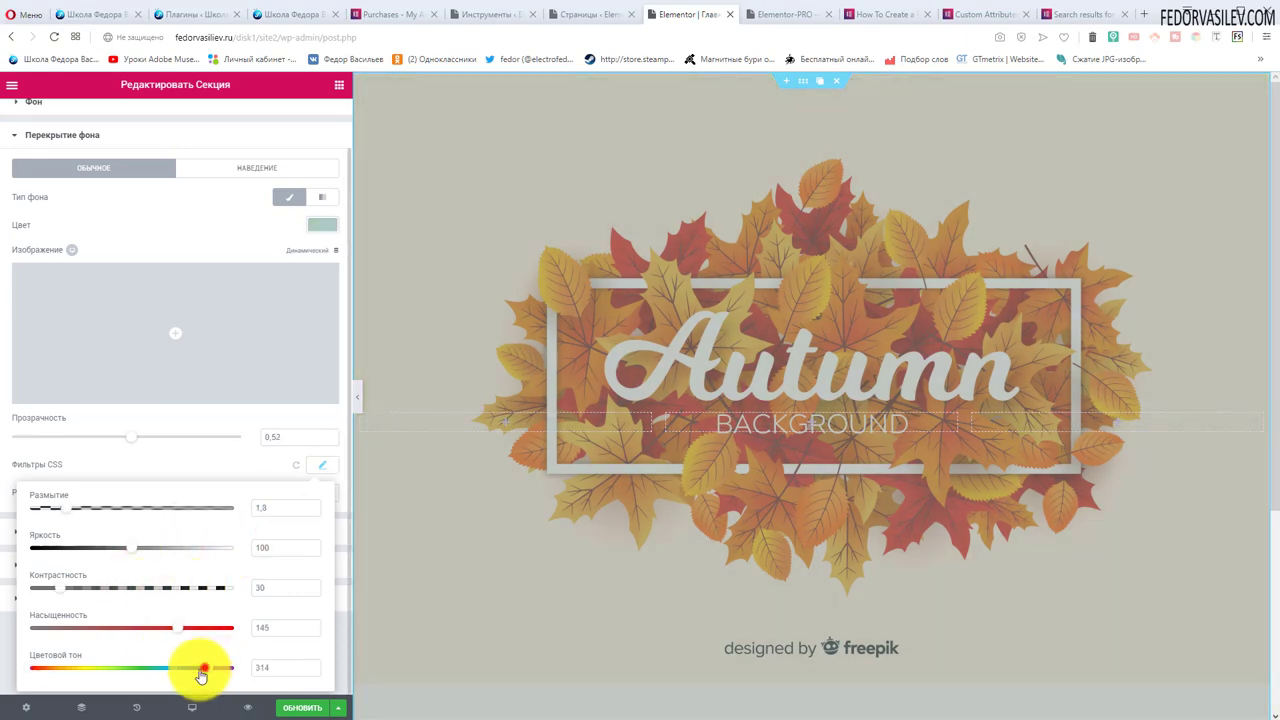
pyautogui.moveTo(201, 675); pyautogui.dragTo(107, 684)
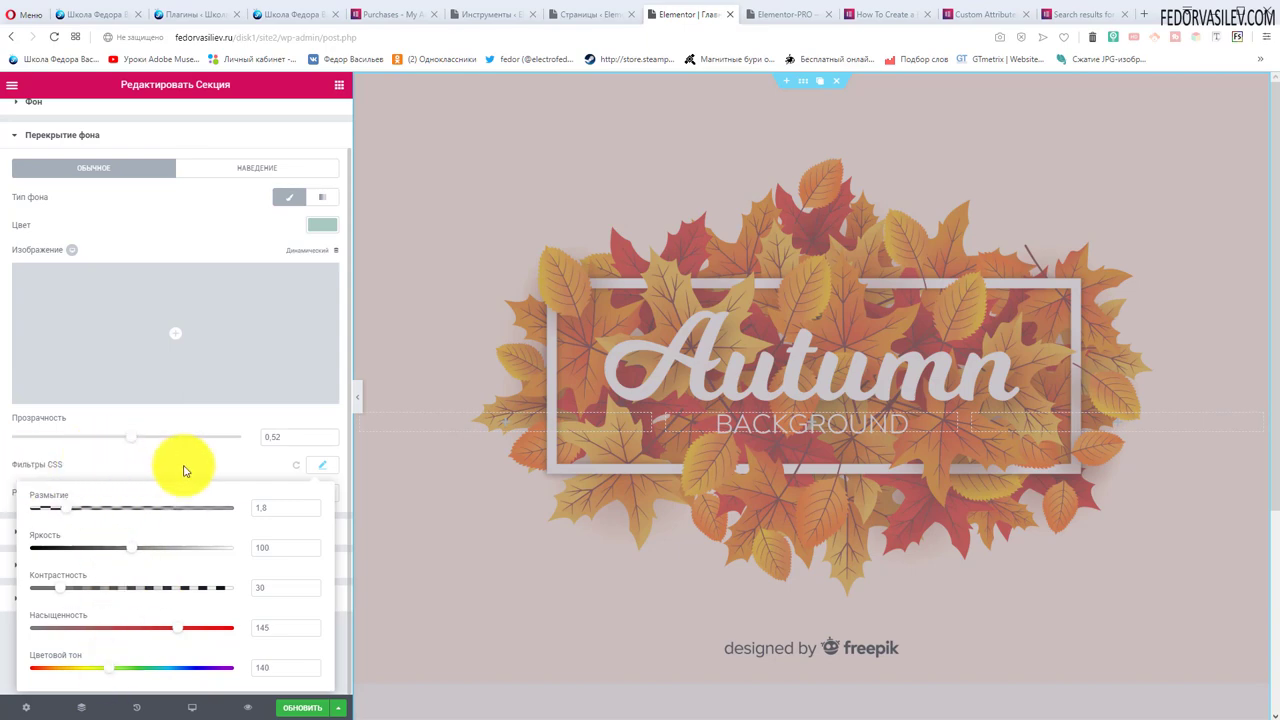
# - Reset the overlay's CSS filters and set its blend mode to Multiply
pyautogui.click(296, 465)
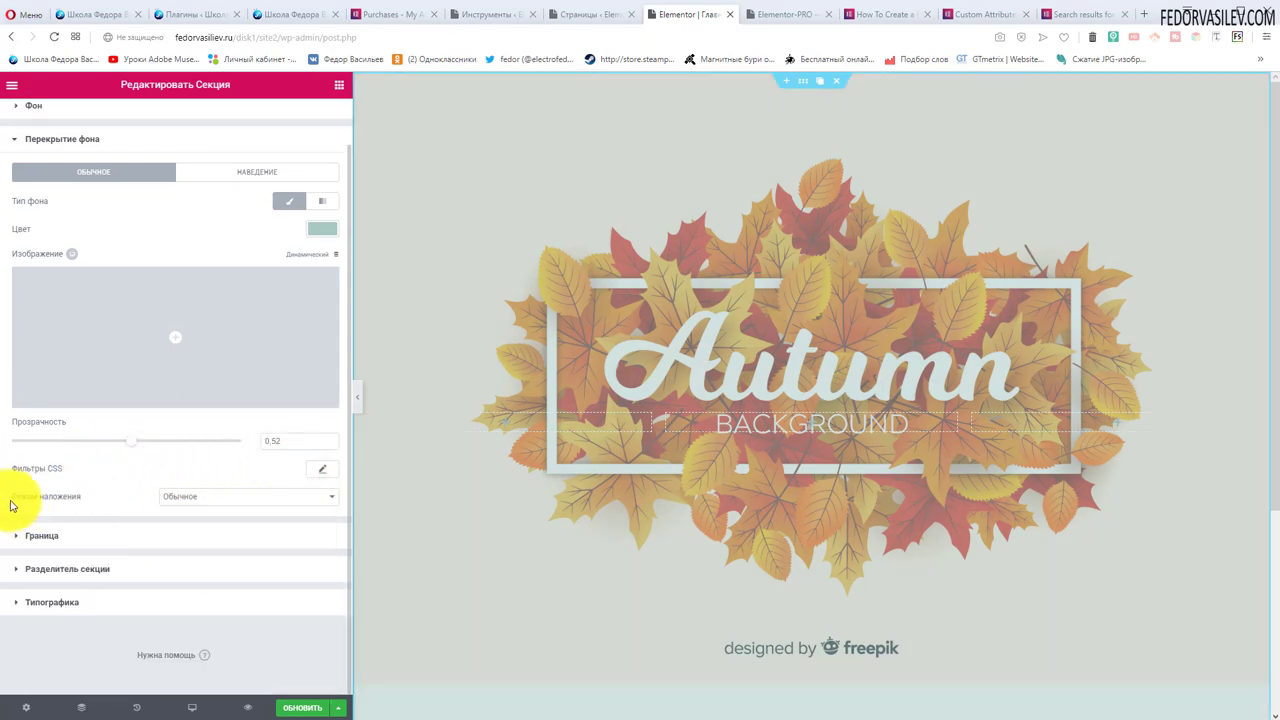
pyautogui.click(166, 494)
pyautogui.click(180, 520)
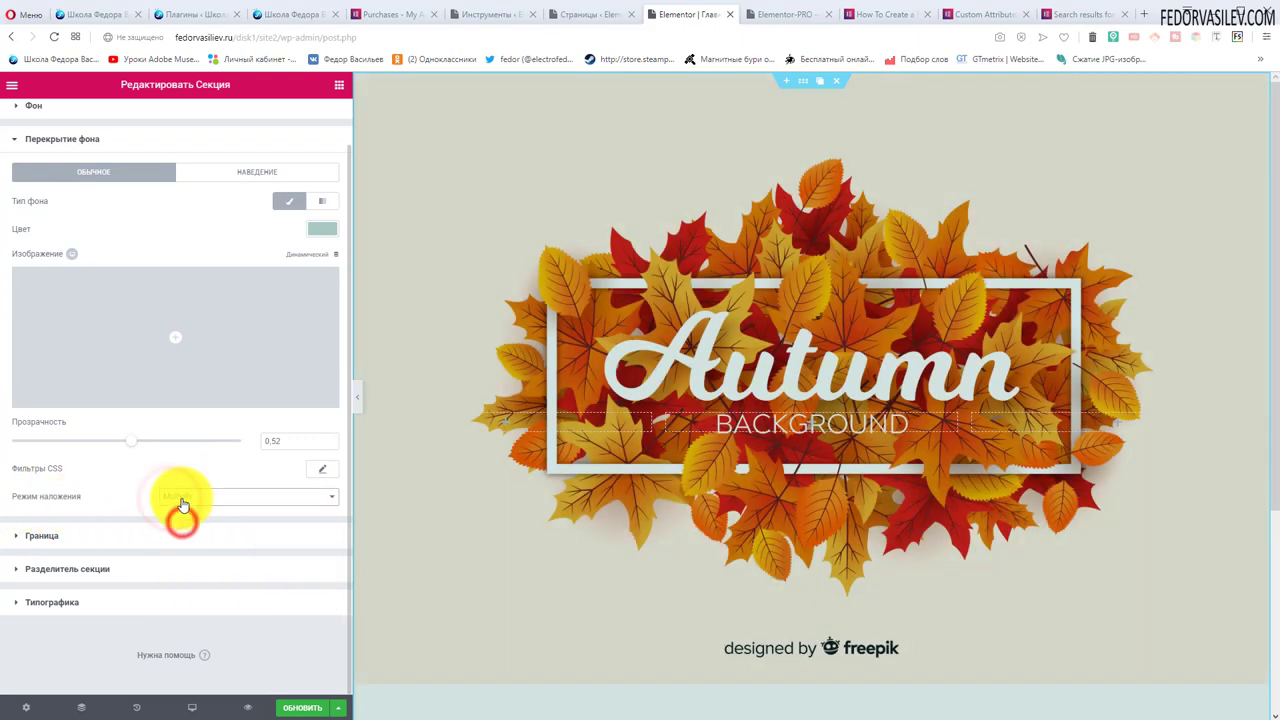
# - Try the Luminosity, Color, Lighten and Overlay blend modes on the background overlay, ending with the normal mode (Обычное)
pyautogui.click(195, 496)
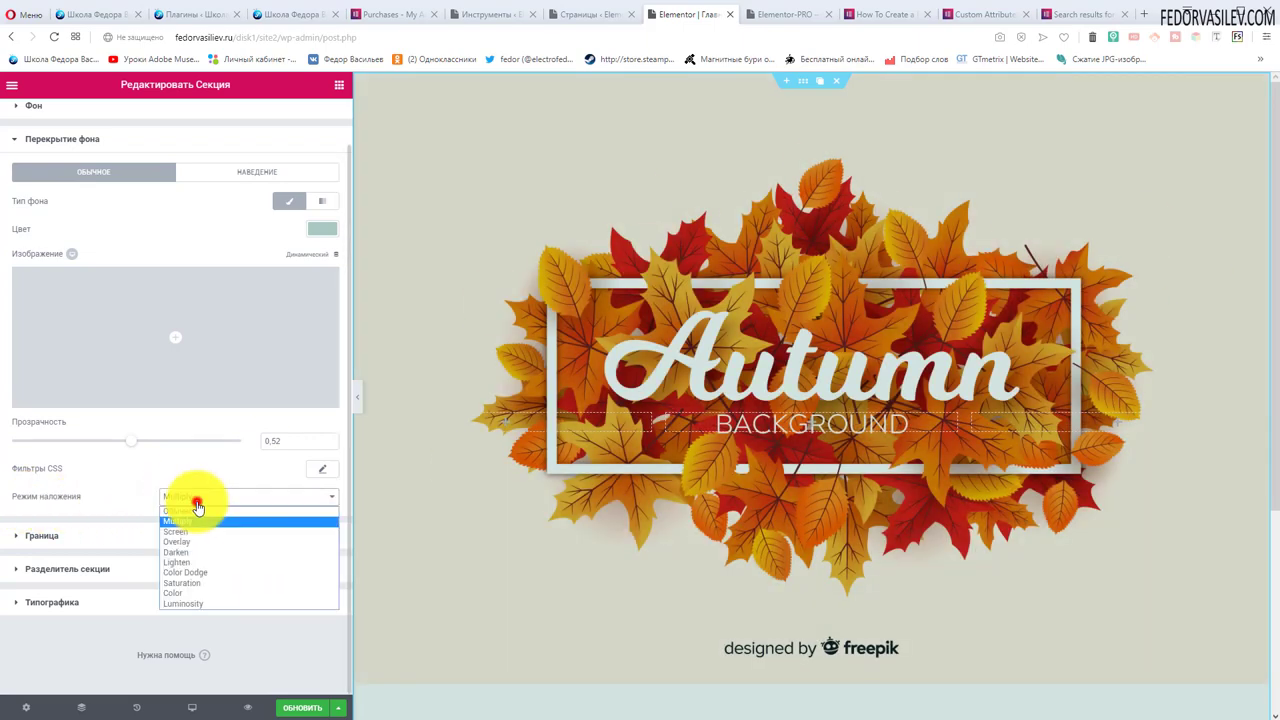
pyautogui.click(176, 605)
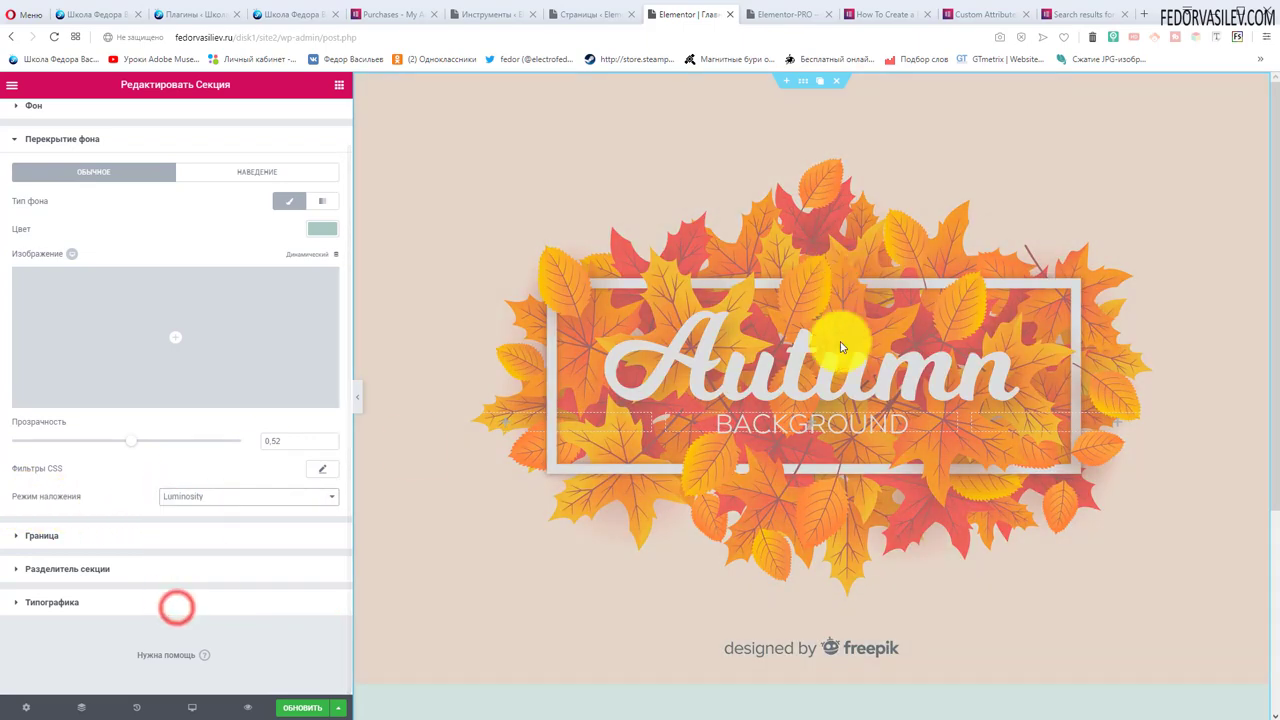
pyautogui.click(177, 497)
pyautogui.click(171, 592)
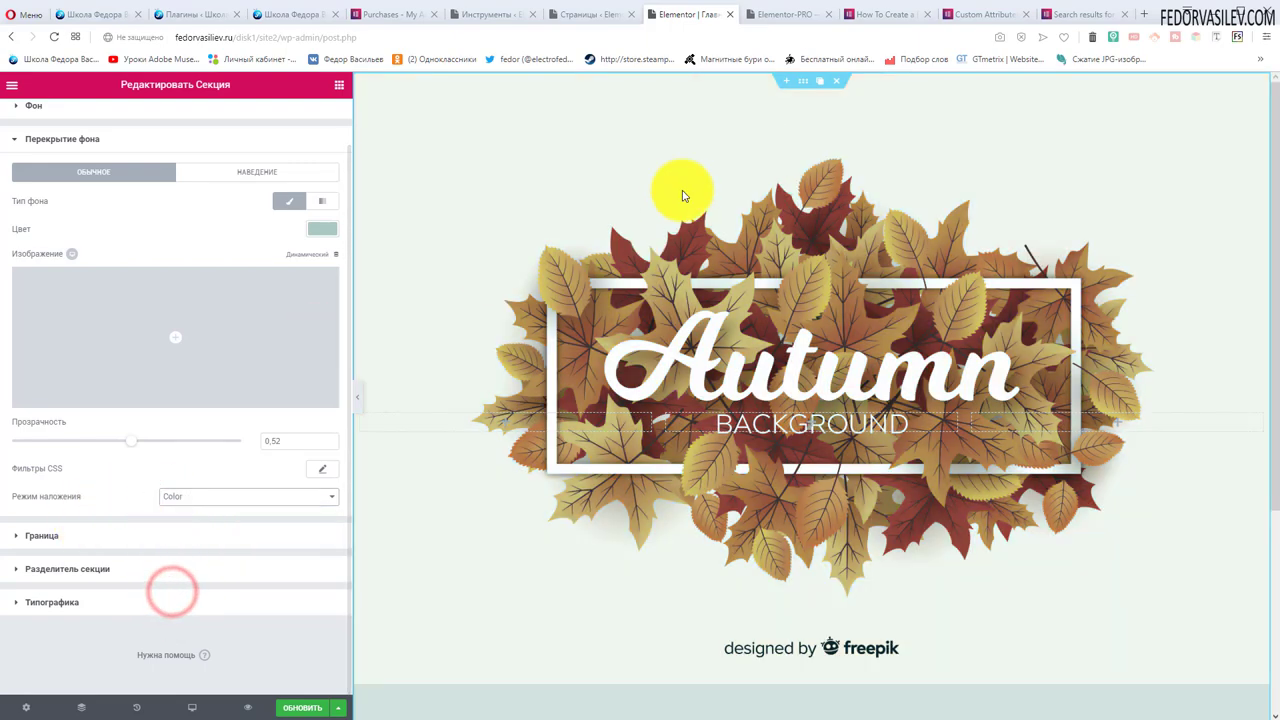
pyautogui.click(186, 496)
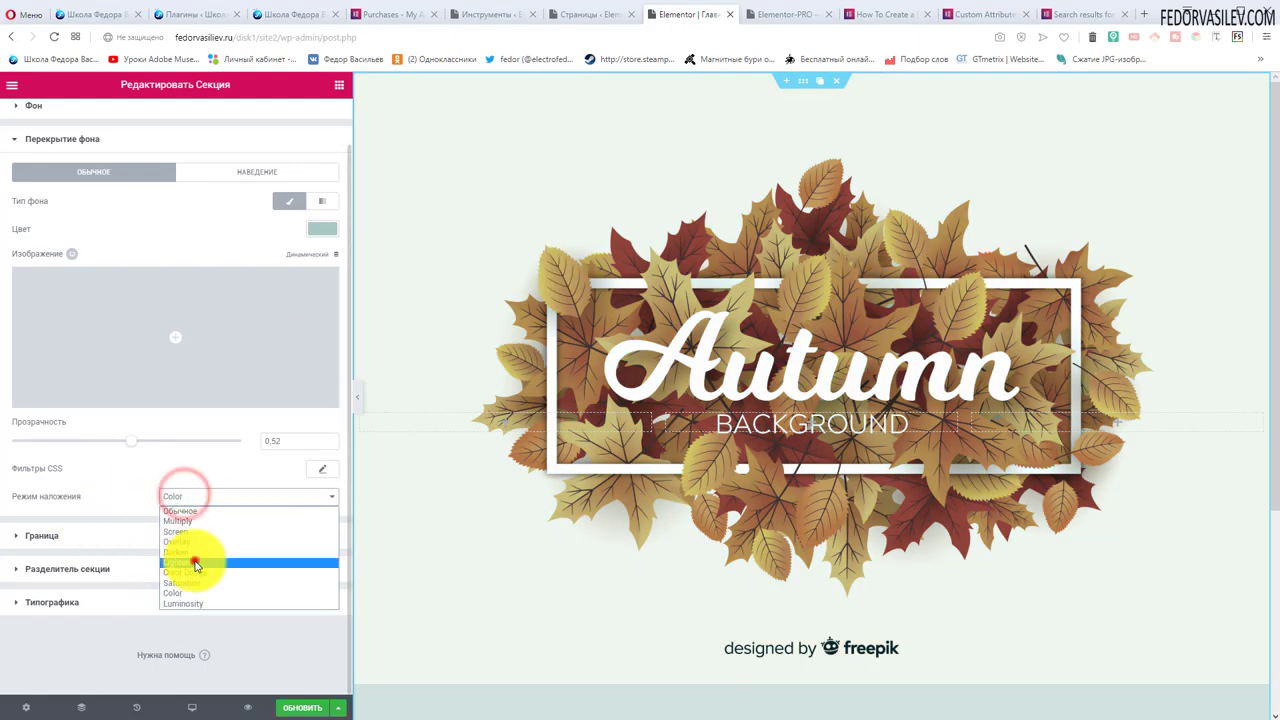
pyautogui.click(194, 559)
pyautogui.click(190, 497)
pyautogui.click(183, 543)
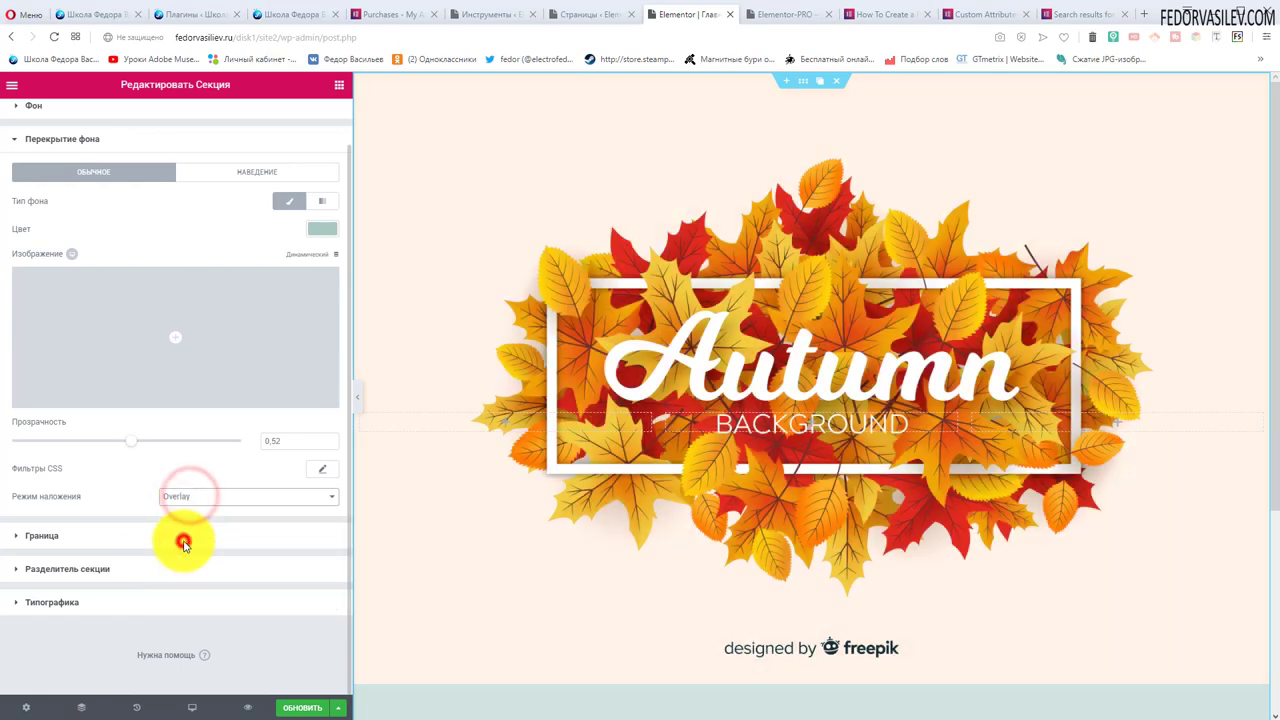
pyautogui.click(177, 497)
pyautogui.click(194, 509)
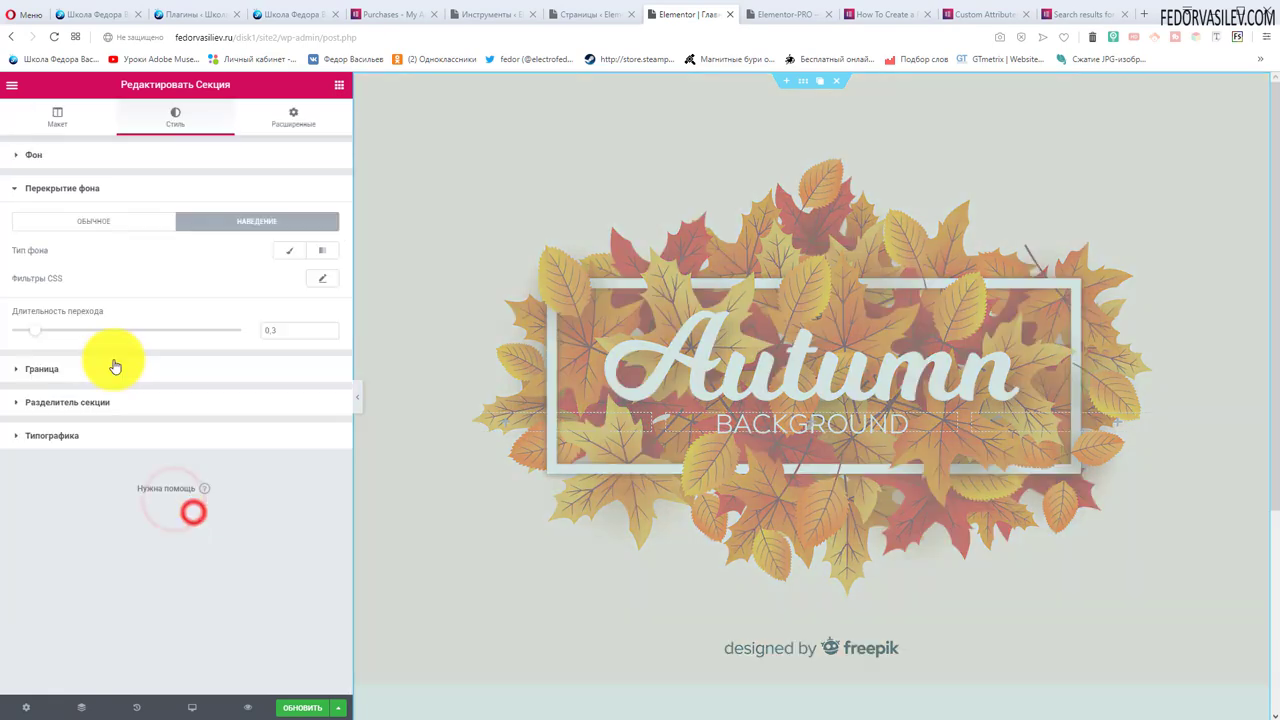
# - Set the overlay's hover CSS filters to blur 10, brightness 0, contrast 200, saturation 200 and hue 360, and check the hover effect
pyautogui.click(322, 278)
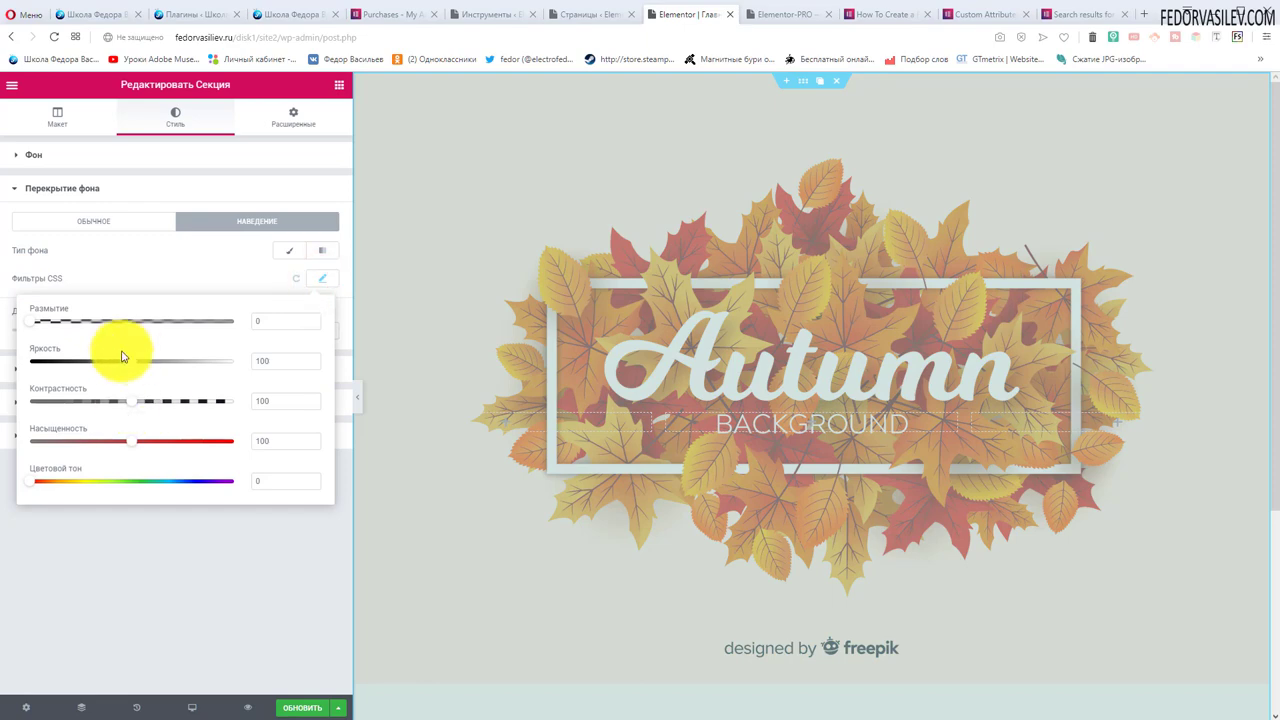
pyautogui.moveTo(133, 361); pyautogui.dragTo(20, 363)
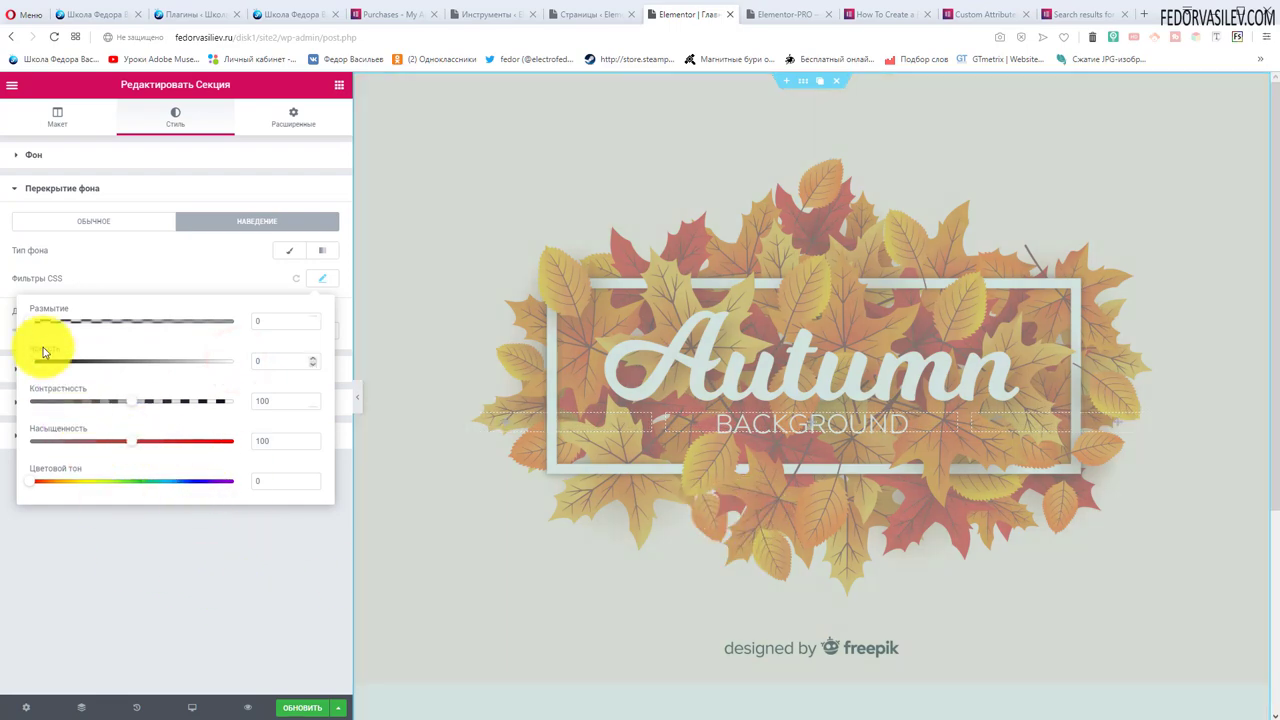
pyautogui.moveTo(33, 328); pyautogui.dragTo(249, 337)
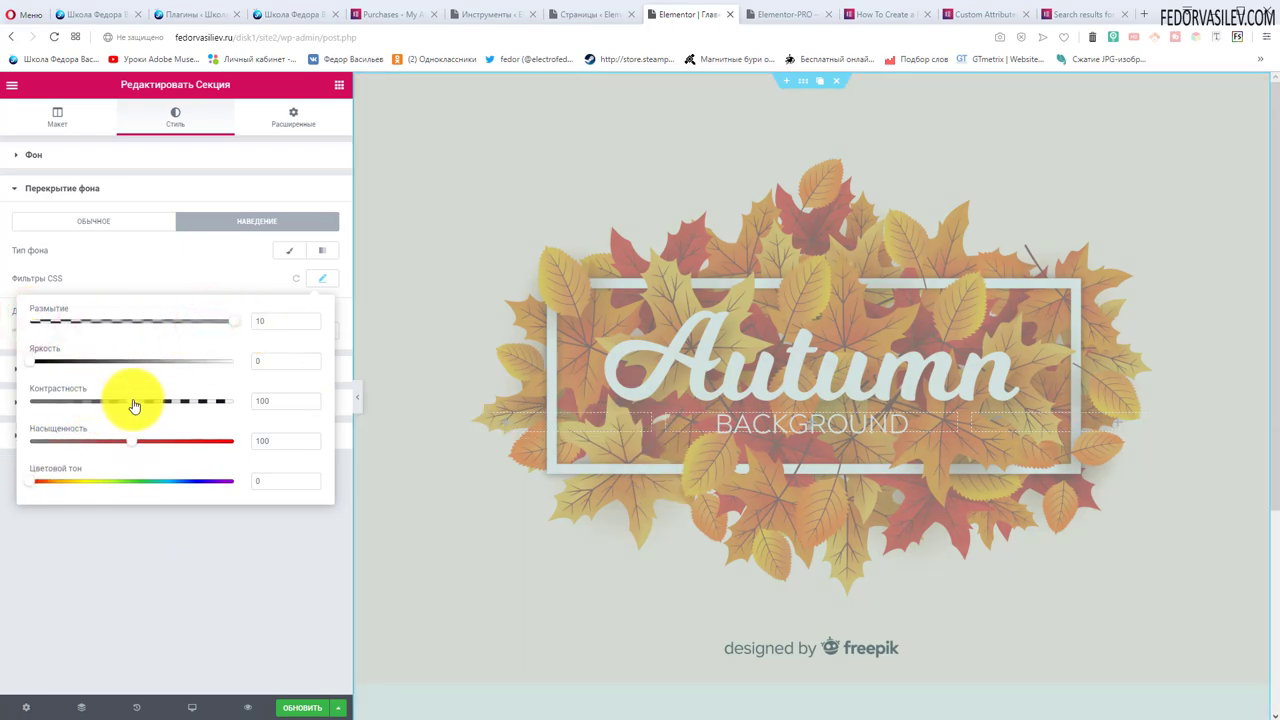
pyautogui.moveTo(132, 401); pyautogui.dragTo(286, 423)
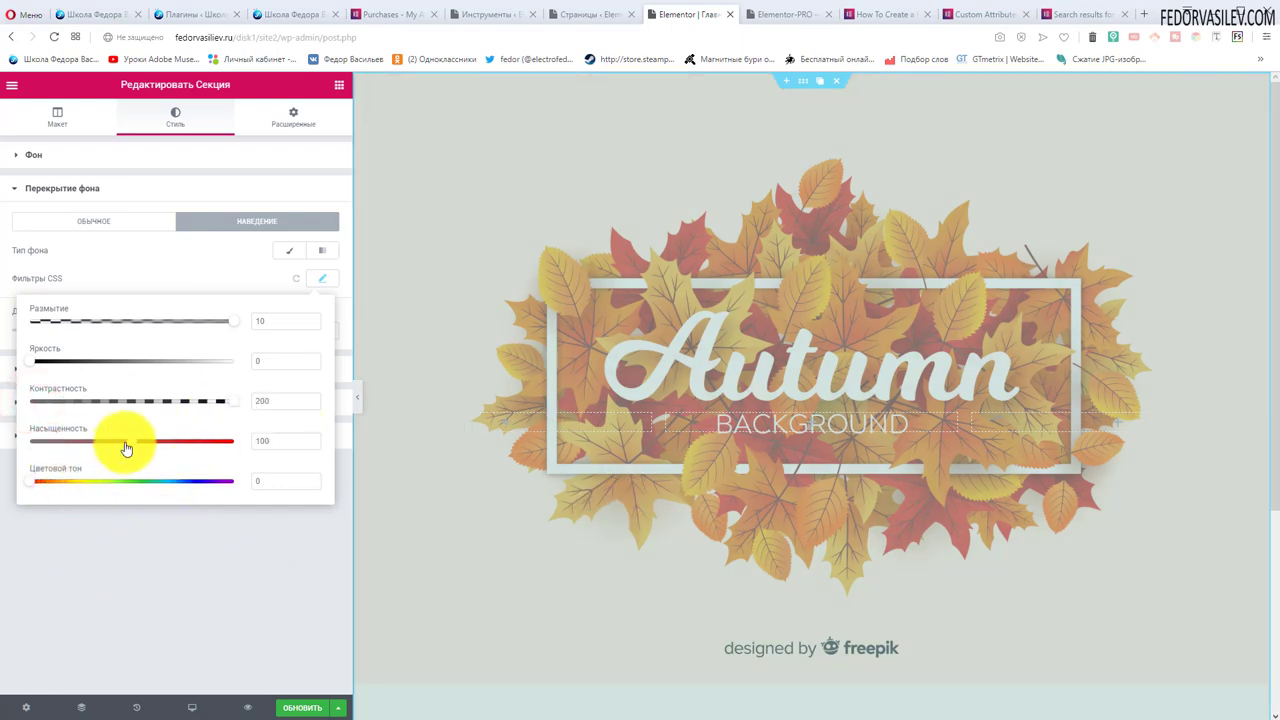
pyautogui.moveTo(126, 447); pyautogui.dragTo(277, 443)
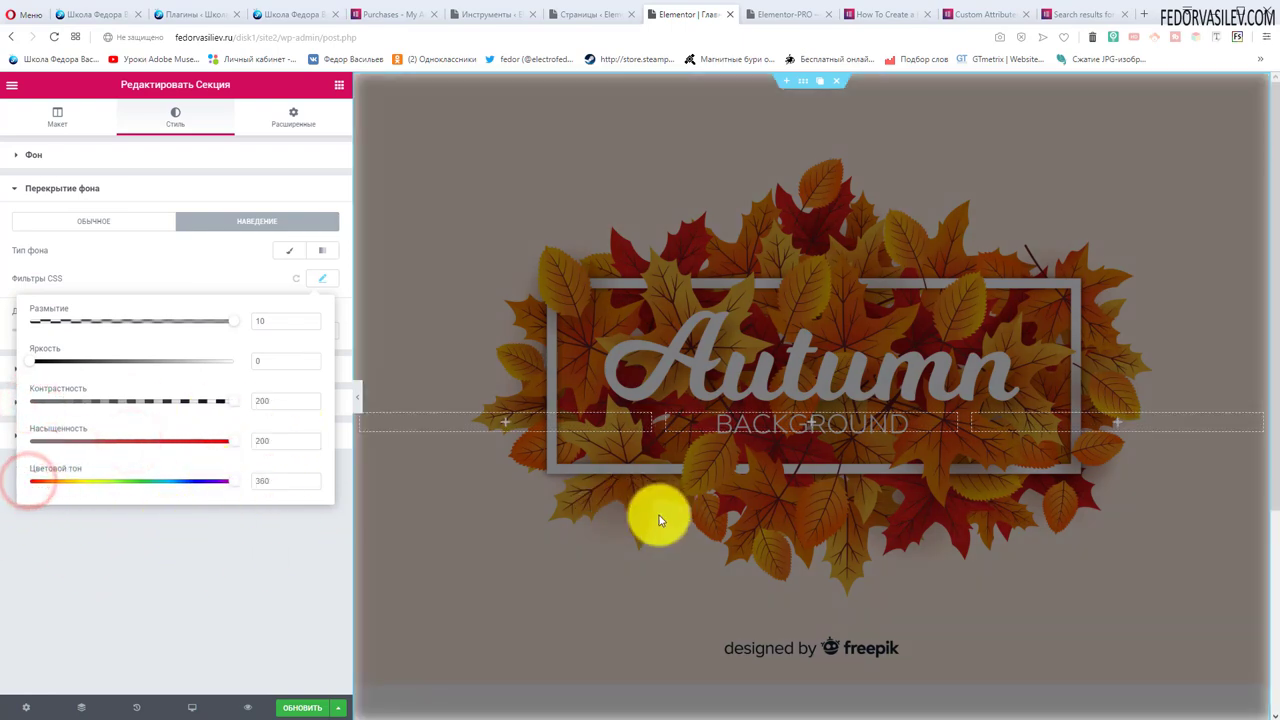
# - Open the section's border settings, look at the hover state, and set the normal state's border type to solid (Сплошная)
pyautogui.click(45, 188)
pyautogui.click(46, 221)
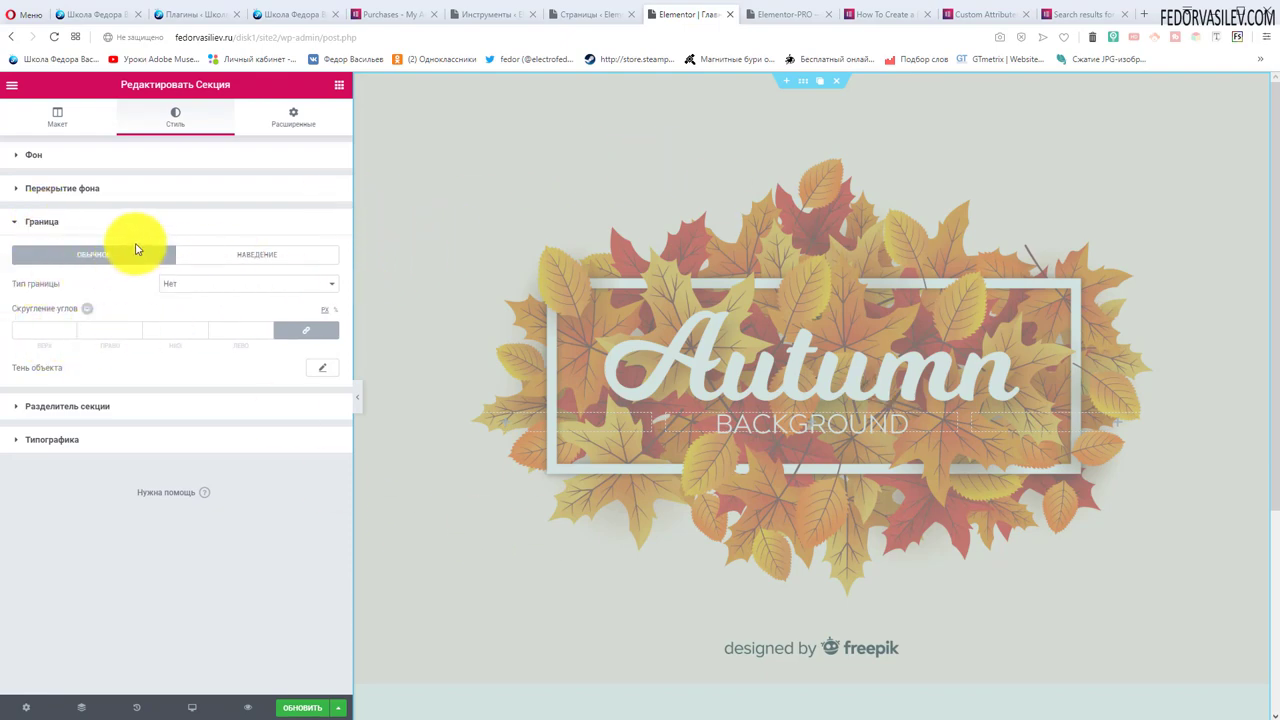
pyautogui.click(224, 256)
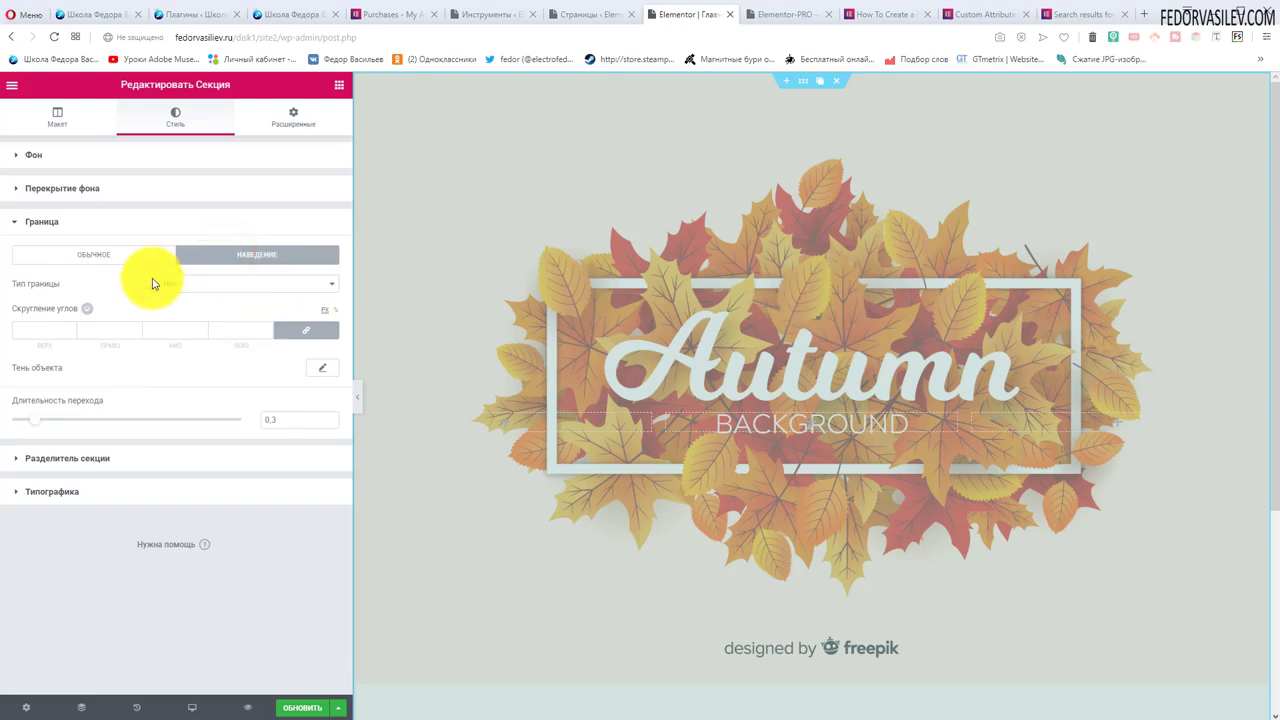
pyautogui.click(97, 255)
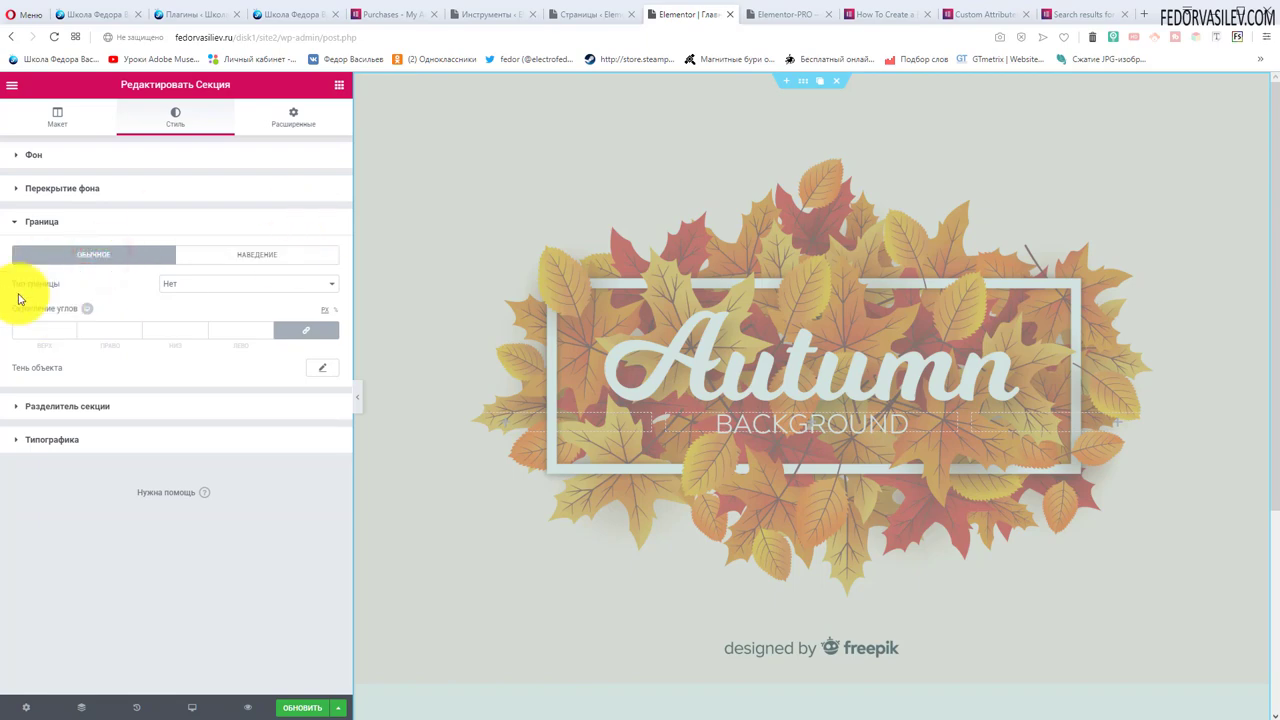
pyautogui.click(192, 284)
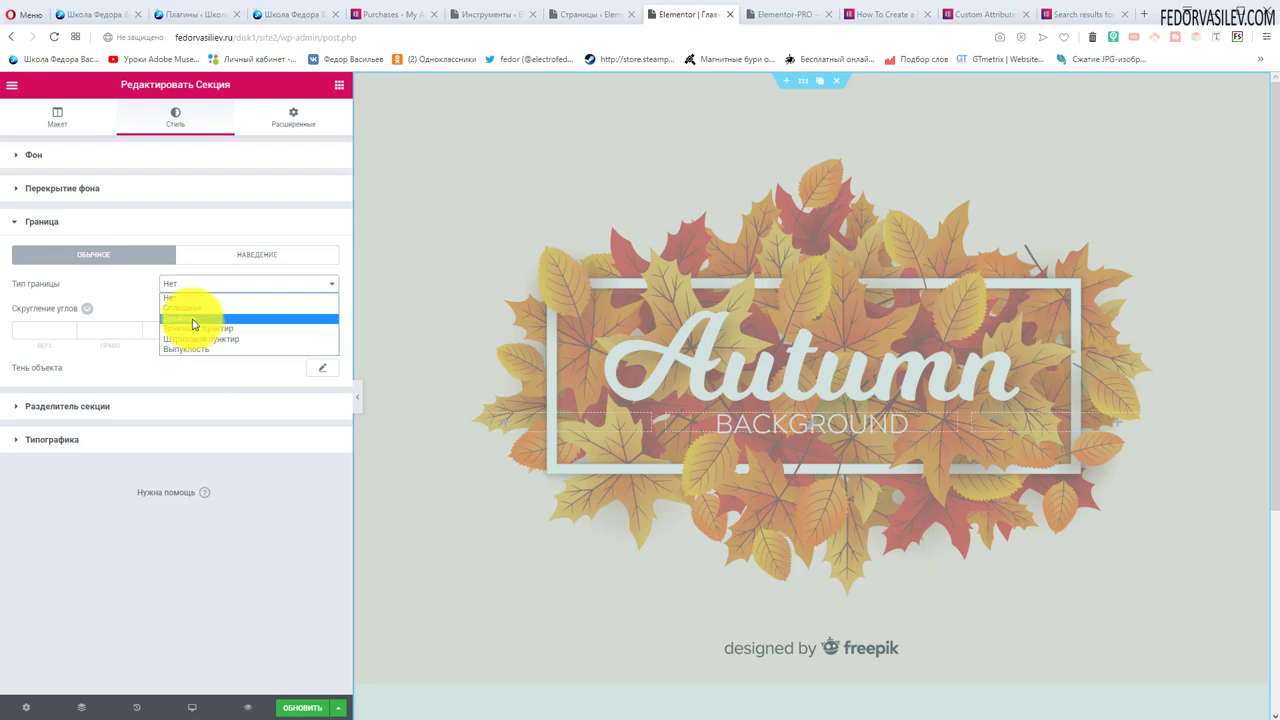
pyautogui.click(186, 308)
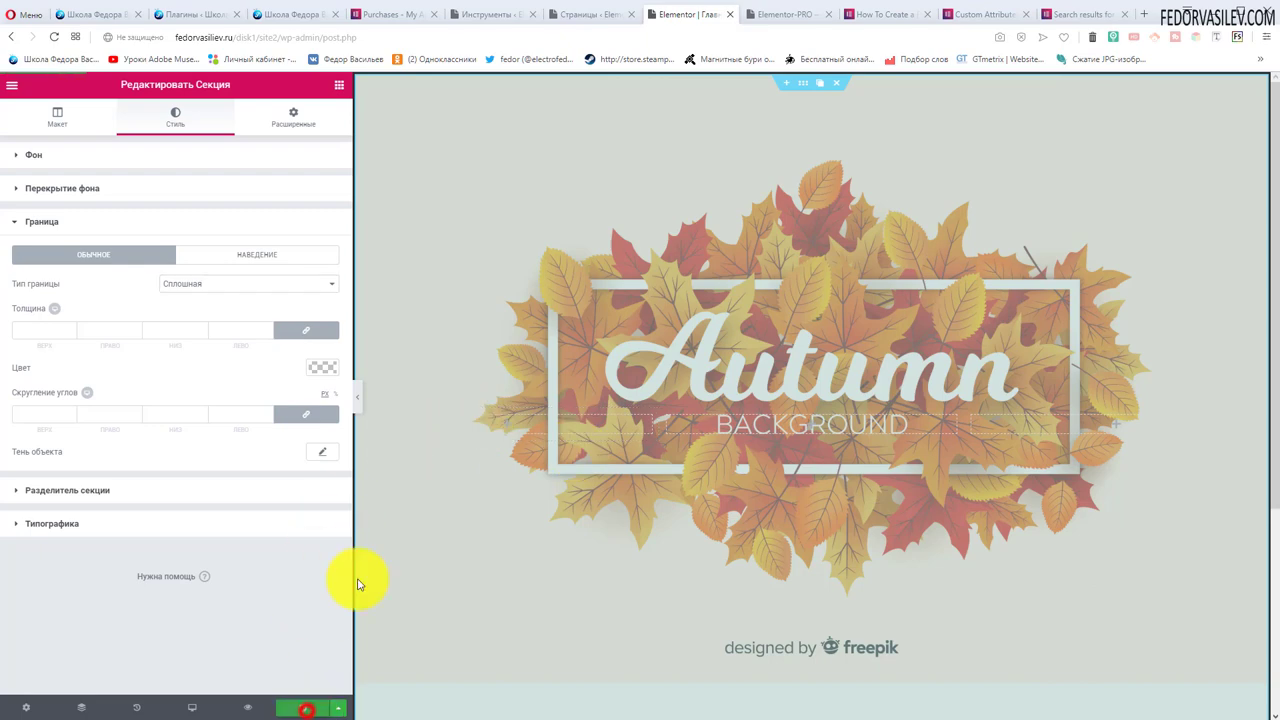
# - Check the section on the live page, and set its border width to 10 on all sides in the editor
pyautogui.click(766, 16)
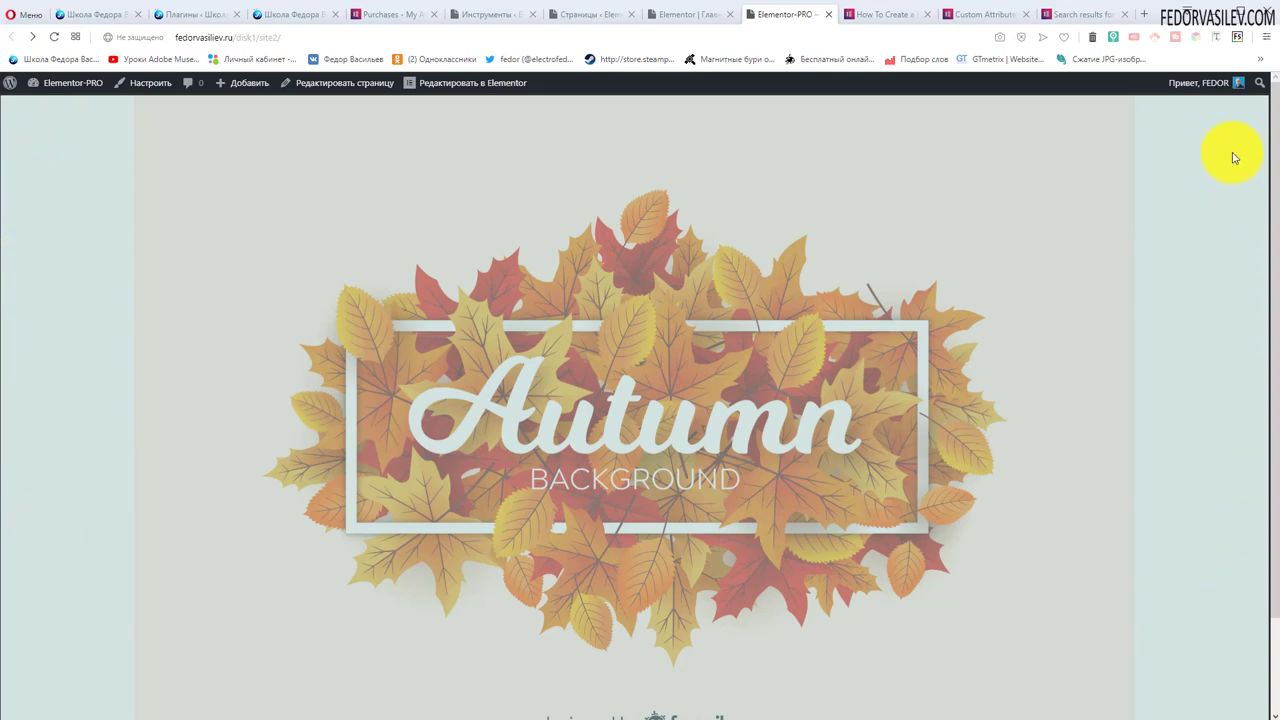
pyautogui.click(665, 15)
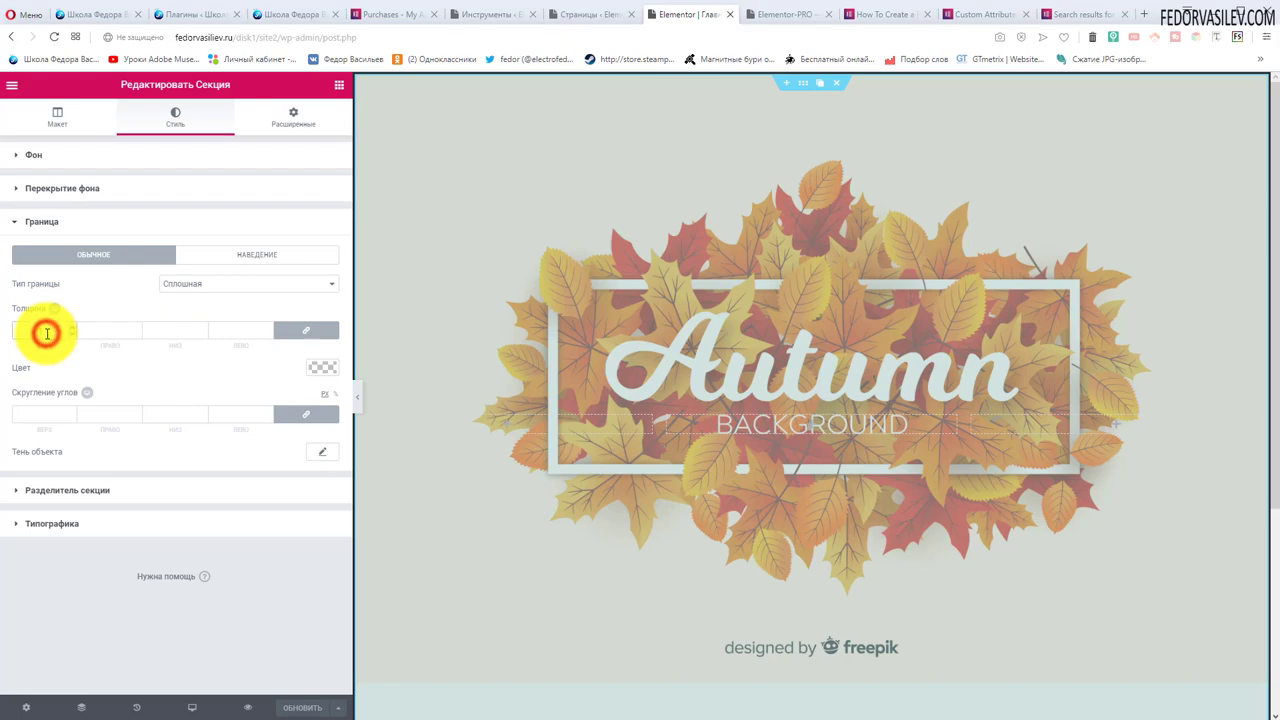
pyautogui.write('10')
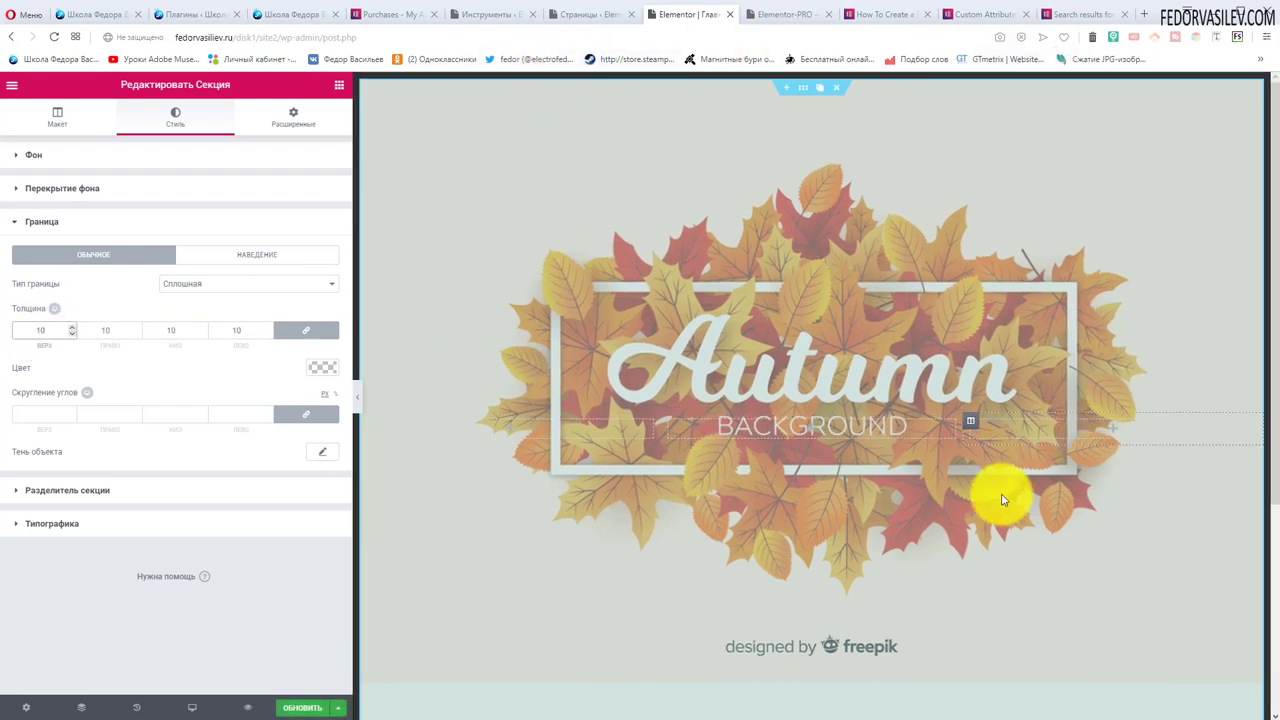
# - Try preset swatches for the border color and settle on the bright red #ff2e00
pyautogui.click(322, 374)
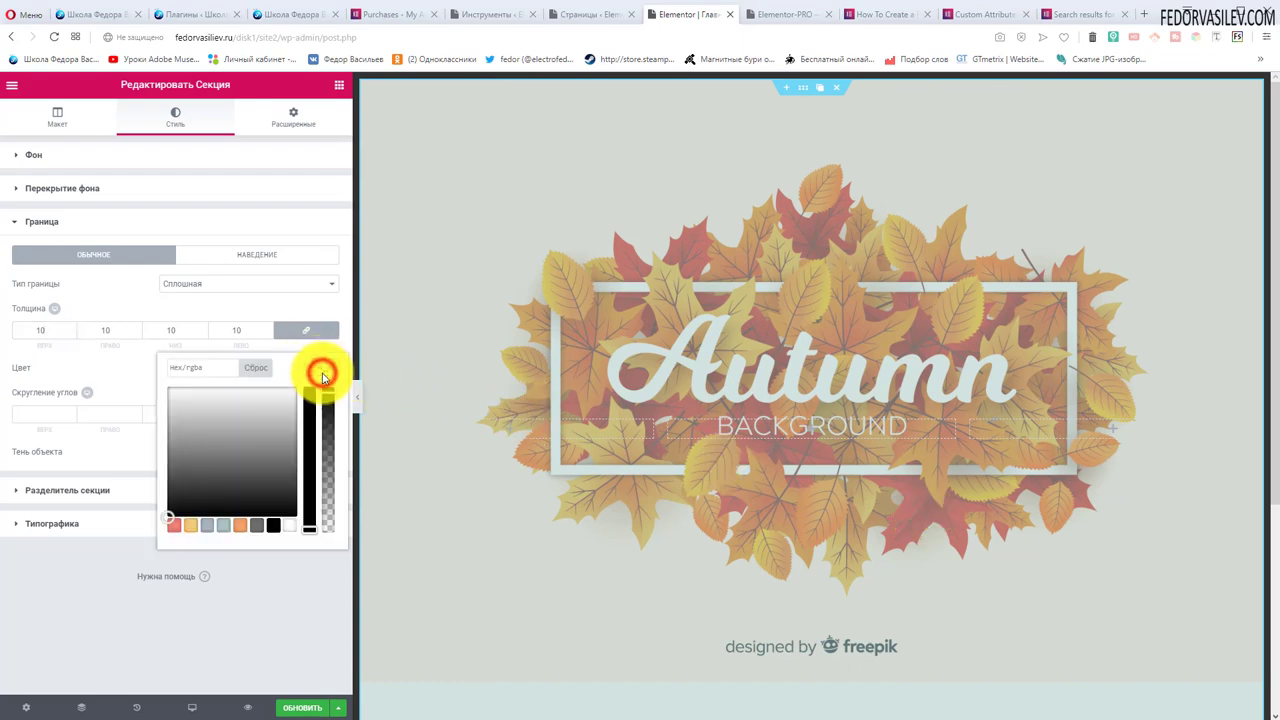
pyautogui.click(224, 528)
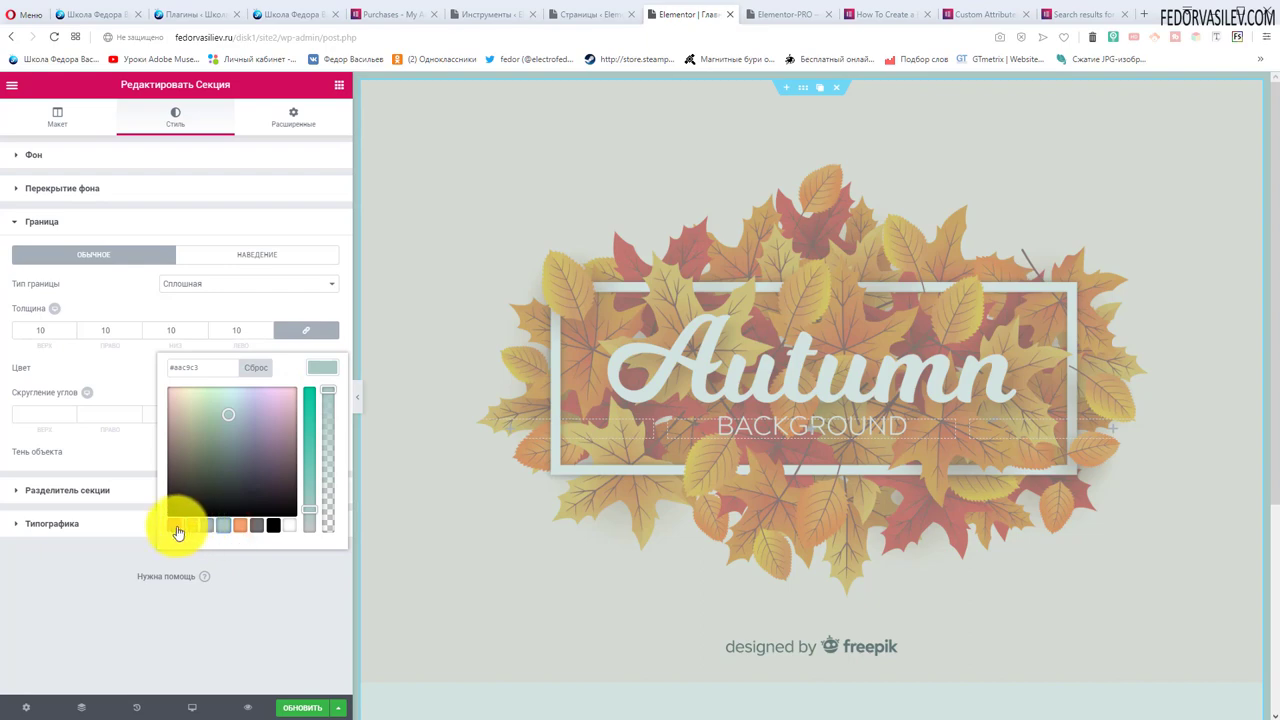
pyautogui.click(174, 527)
pyautogui.moveTo(171, 434); pyautogui.dragTo(171, 380)
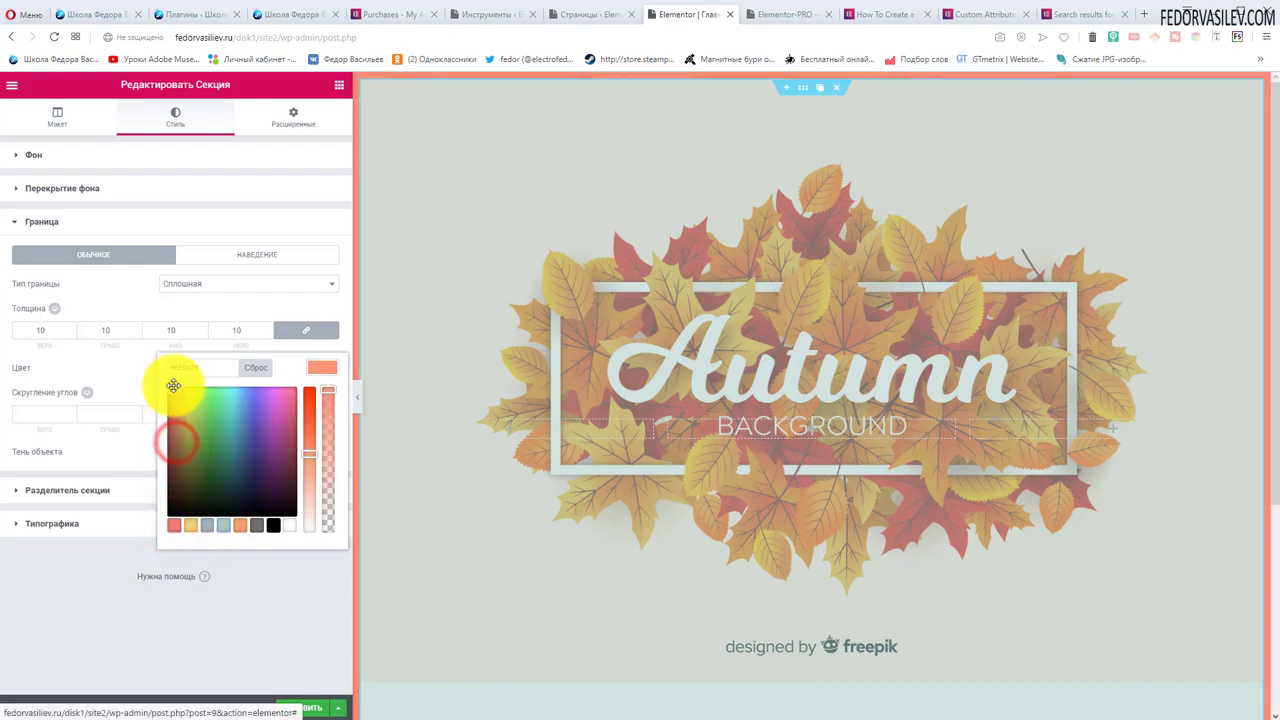
pyautogui.moveTo(311, 440); pyautogui.dragTo(321, 385)
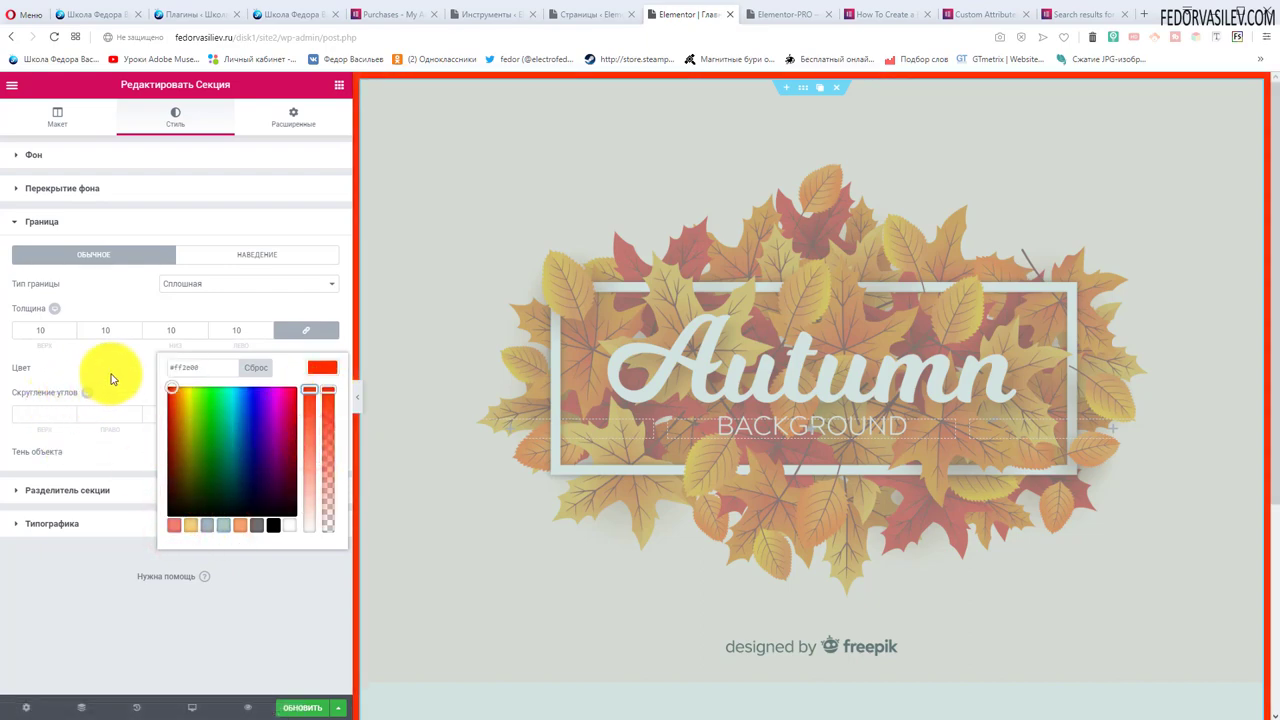
# - Set the section's corner radius to 10 on all corners and change the border type to dotted (Точечный пунктир)
pyautogui.click(113, 375)
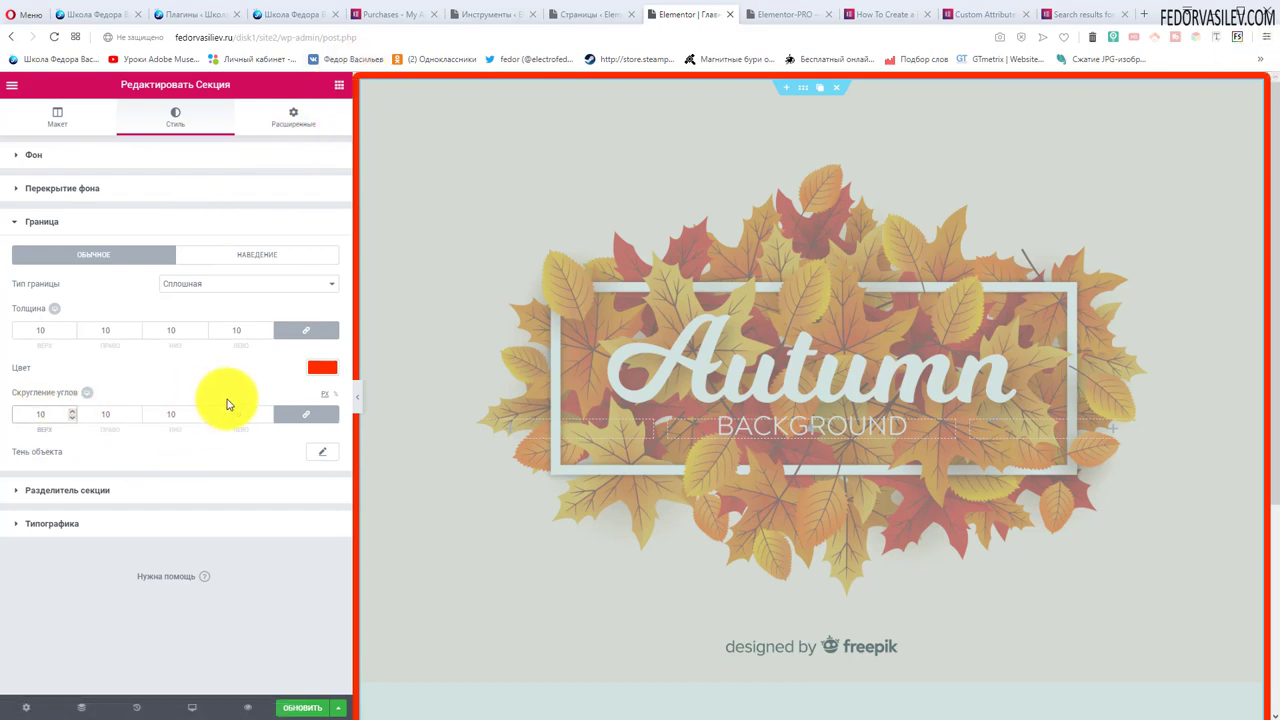
pyautogui.click(201, 285)
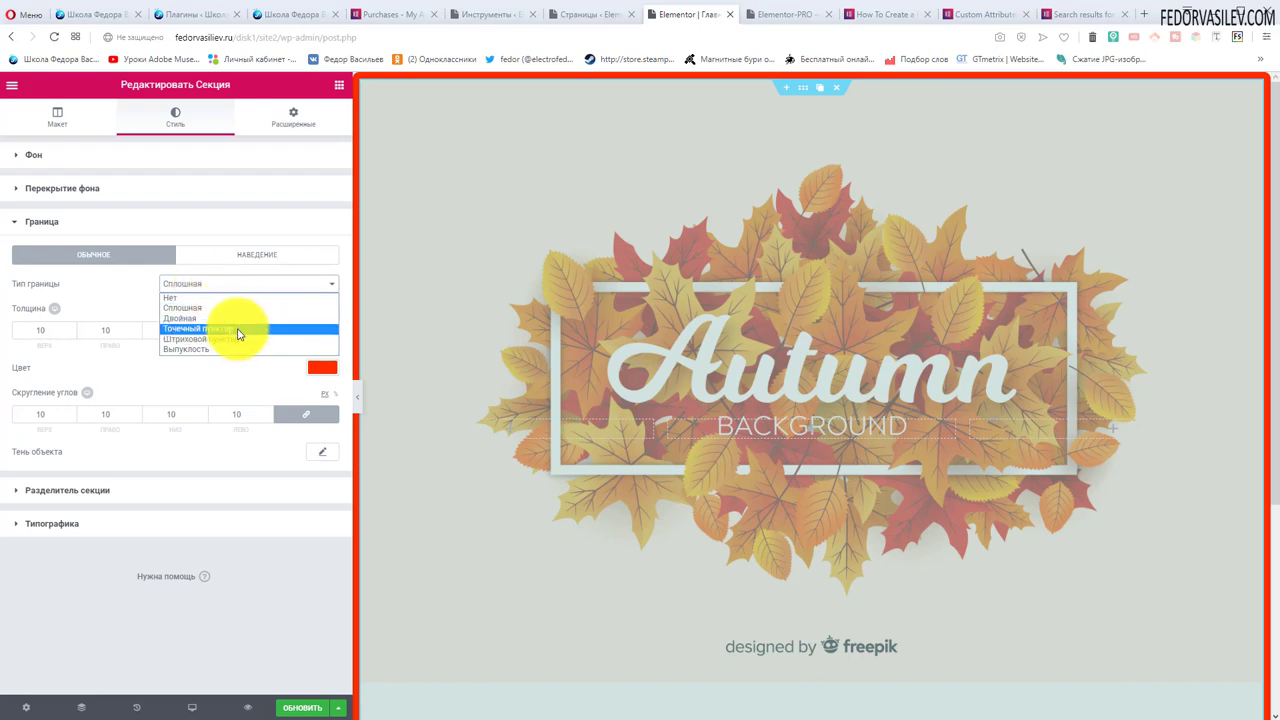
pyautogui.click(232, 329)
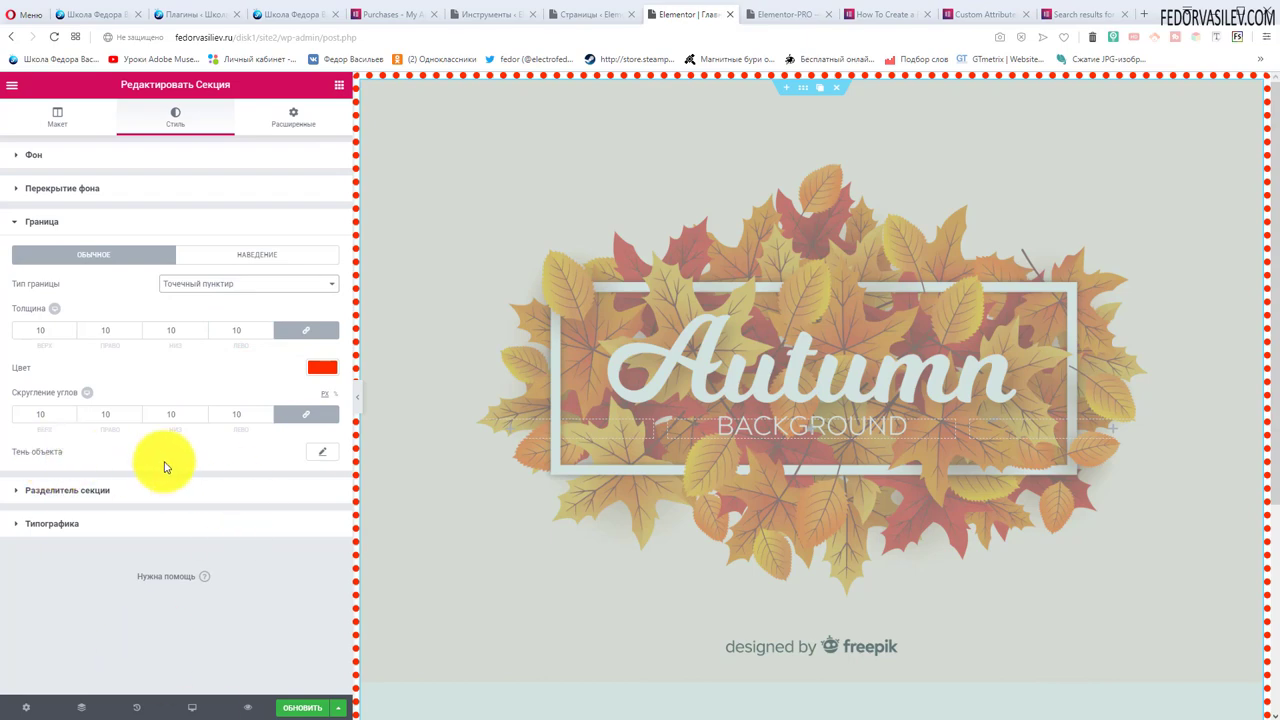
# - Try a box shadow on the section with a horizontal offset of 78 and a vertical offset of 50
pyautogui.click(321, 453)
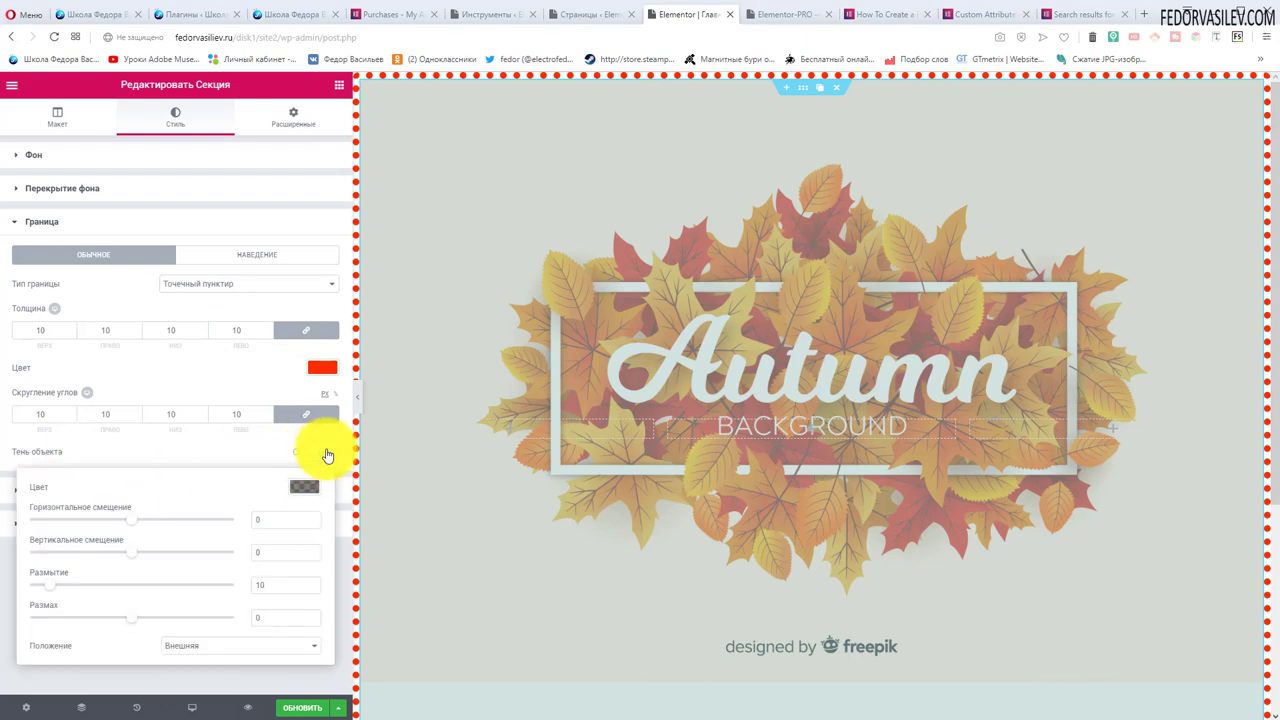
pyautogui.scroll(-3, 614, 457)
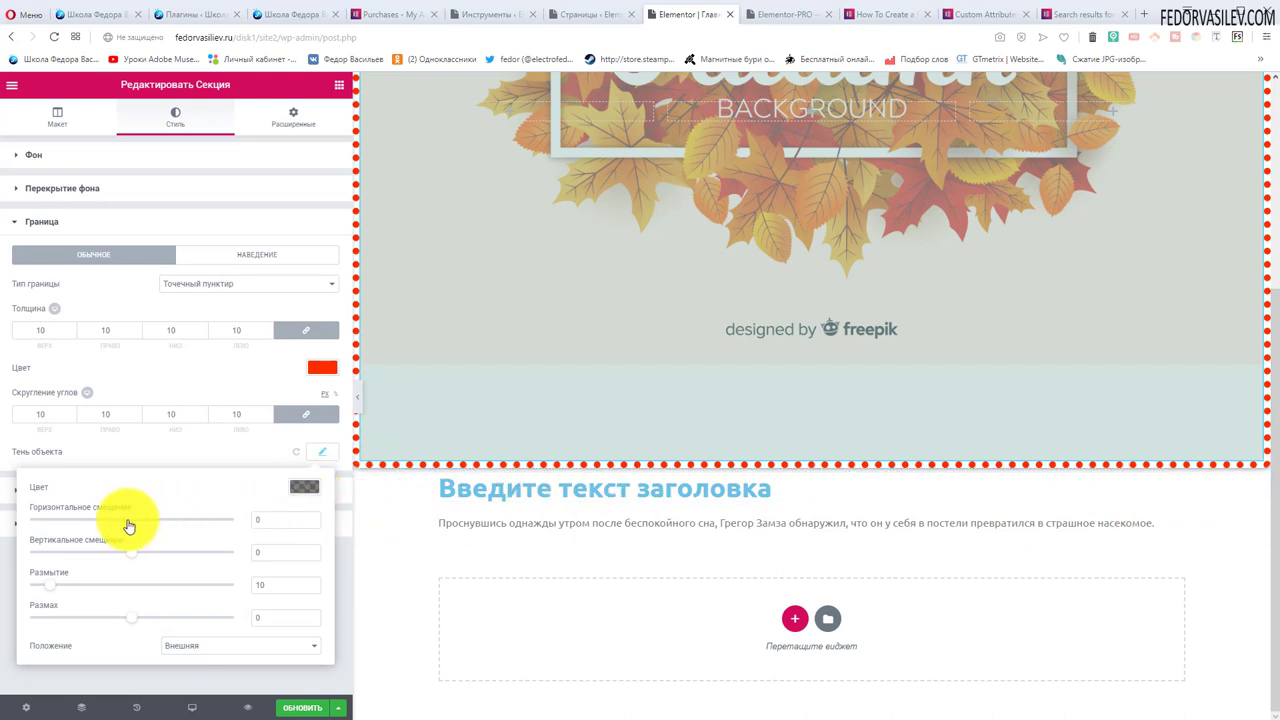
pyautogui.moveTo(137, 523); pyautogui.dragTo(213, 521)
pyautogui.moveTo(134, 552); pyautogui.dragTo(194, 555)
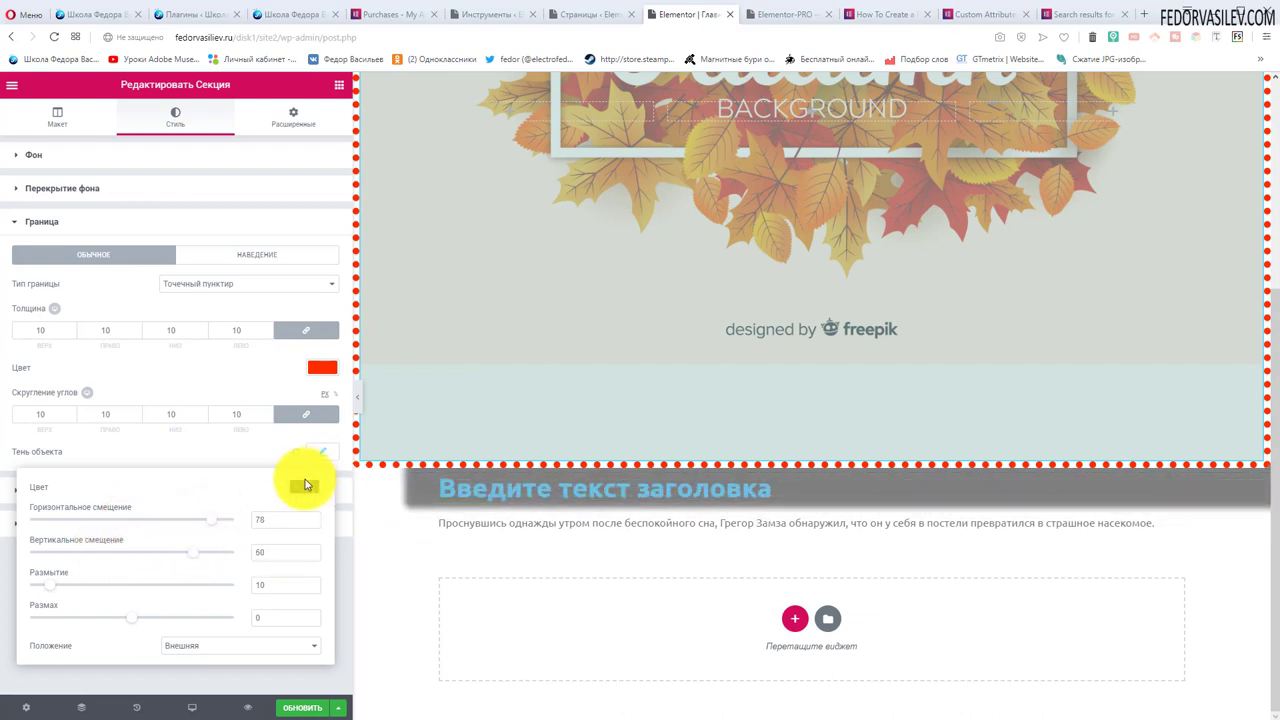
# - Try darker, orange and purple colors for the section's box shadow, with the opacity at 0.75
pyautogui.click(300, 486)
pyautogui.moveTo(306, 563); pyautogui.dragTo(319, 488)
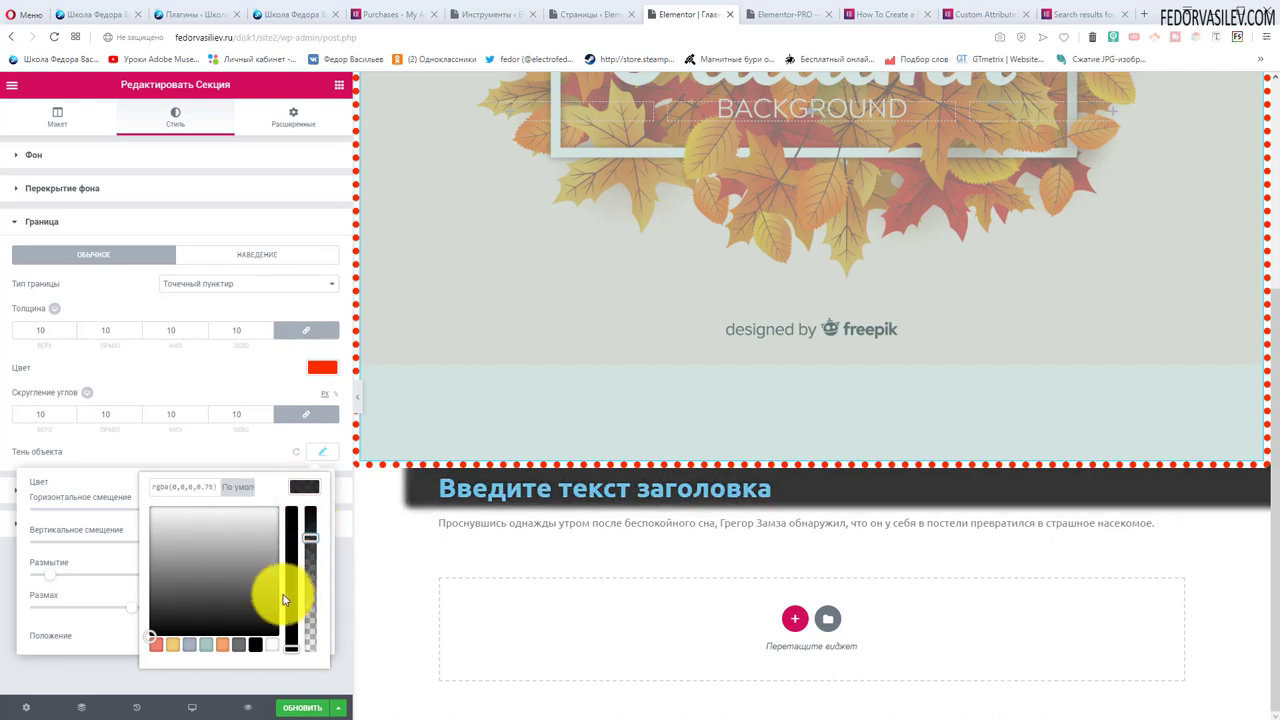
pyautogui.click(220, 643)
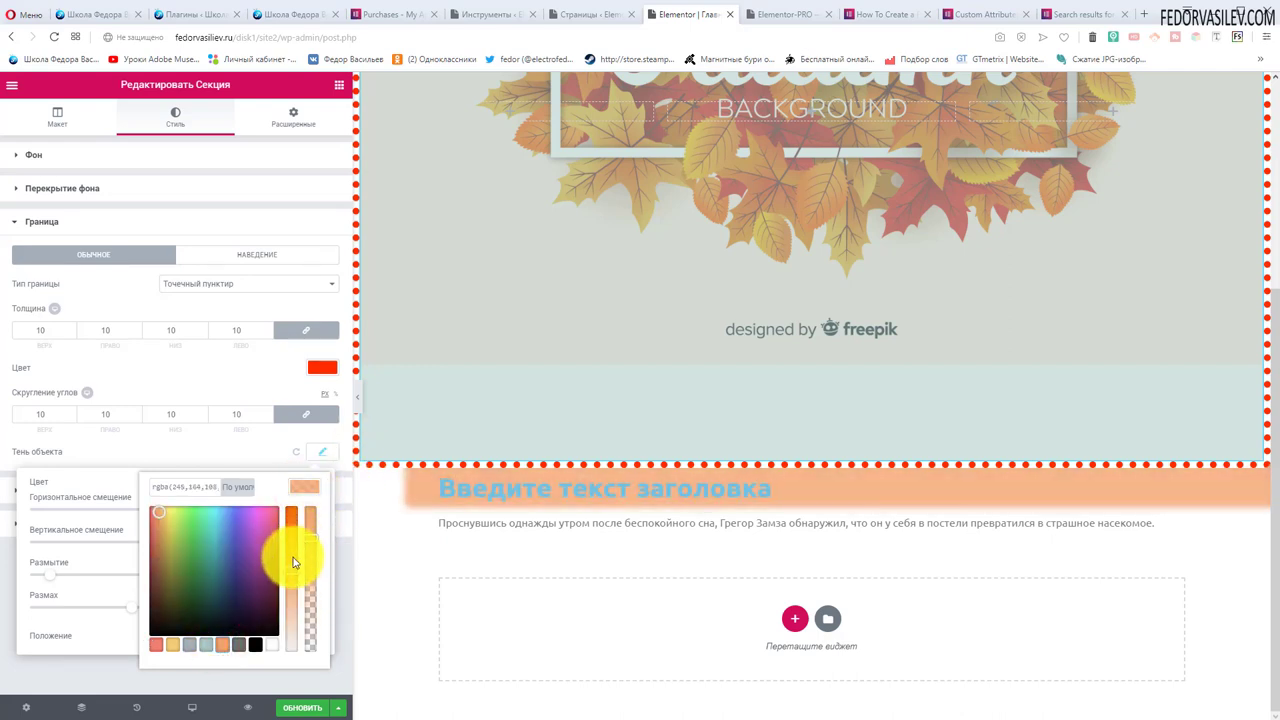
pyautogui.moveTo(262, 527); pyautogui.dragTo(243, 514)
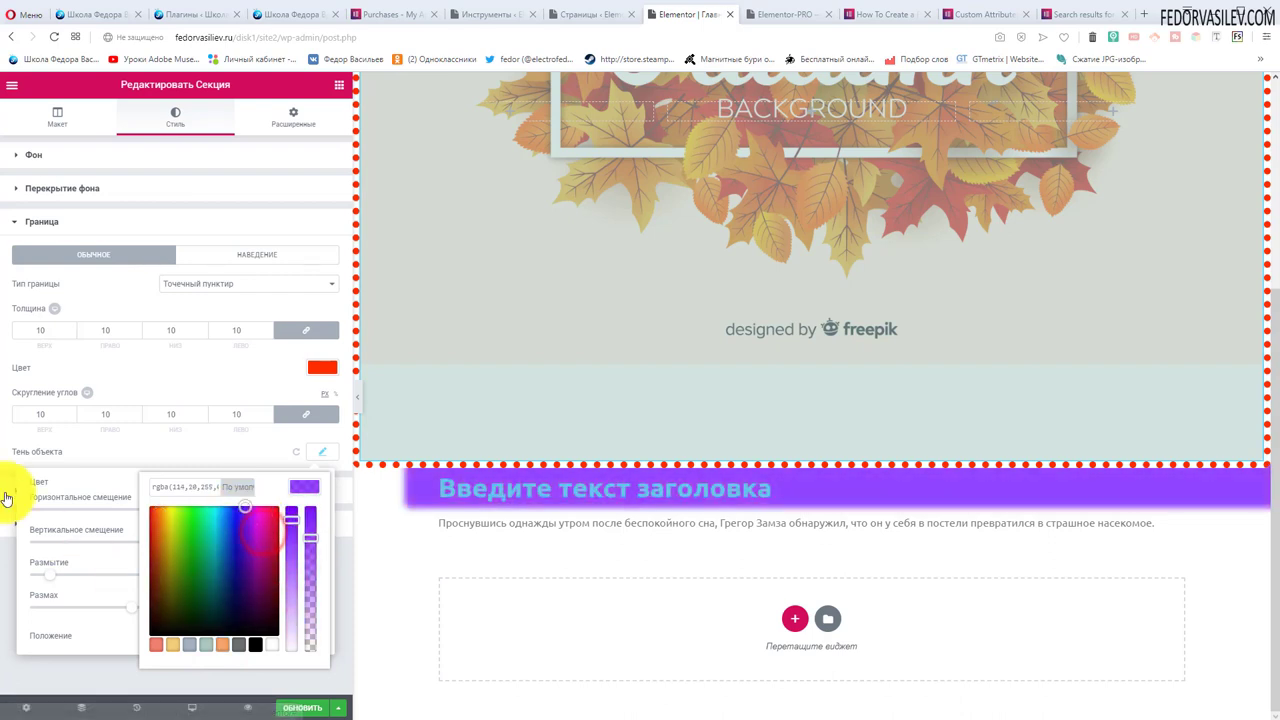
# - Reset the section's box shadow and look at the border's hover settings before returning to the normal state
pyautogui.click(157, 452)
pyautogui.click(296, 452)
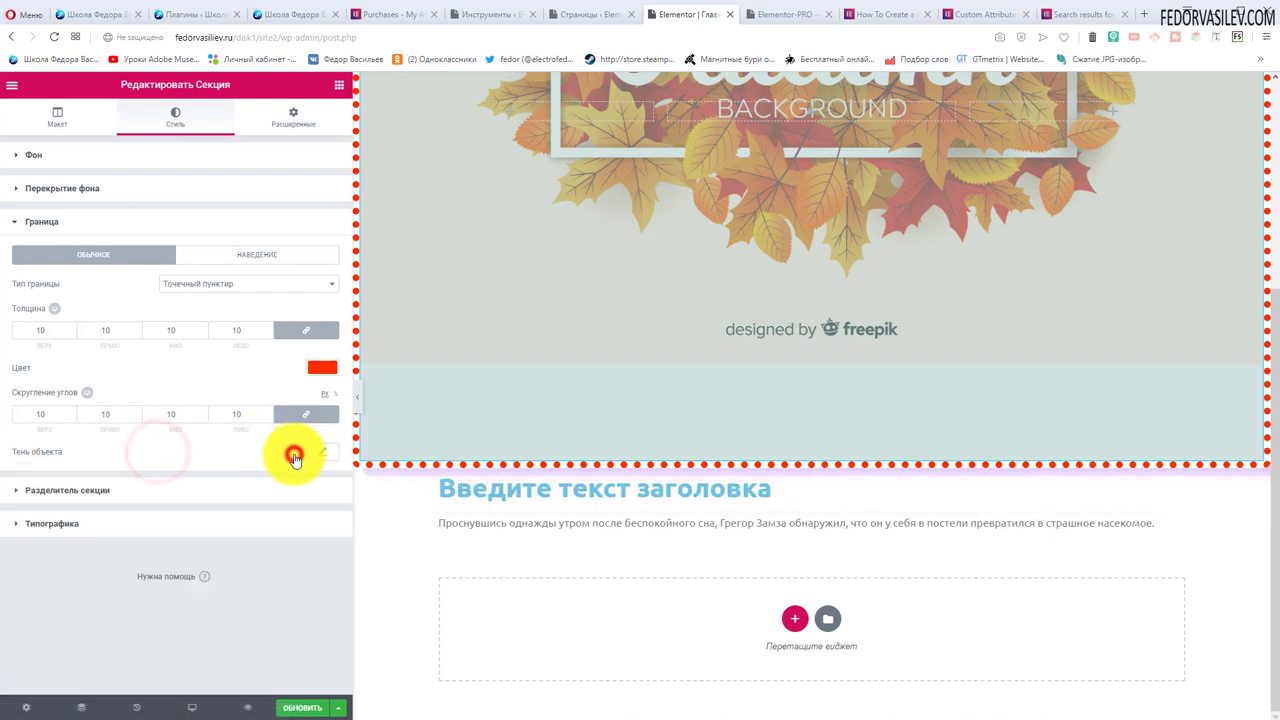
pyautogui.click(257, 255)
pyautogui.click(135, 254)
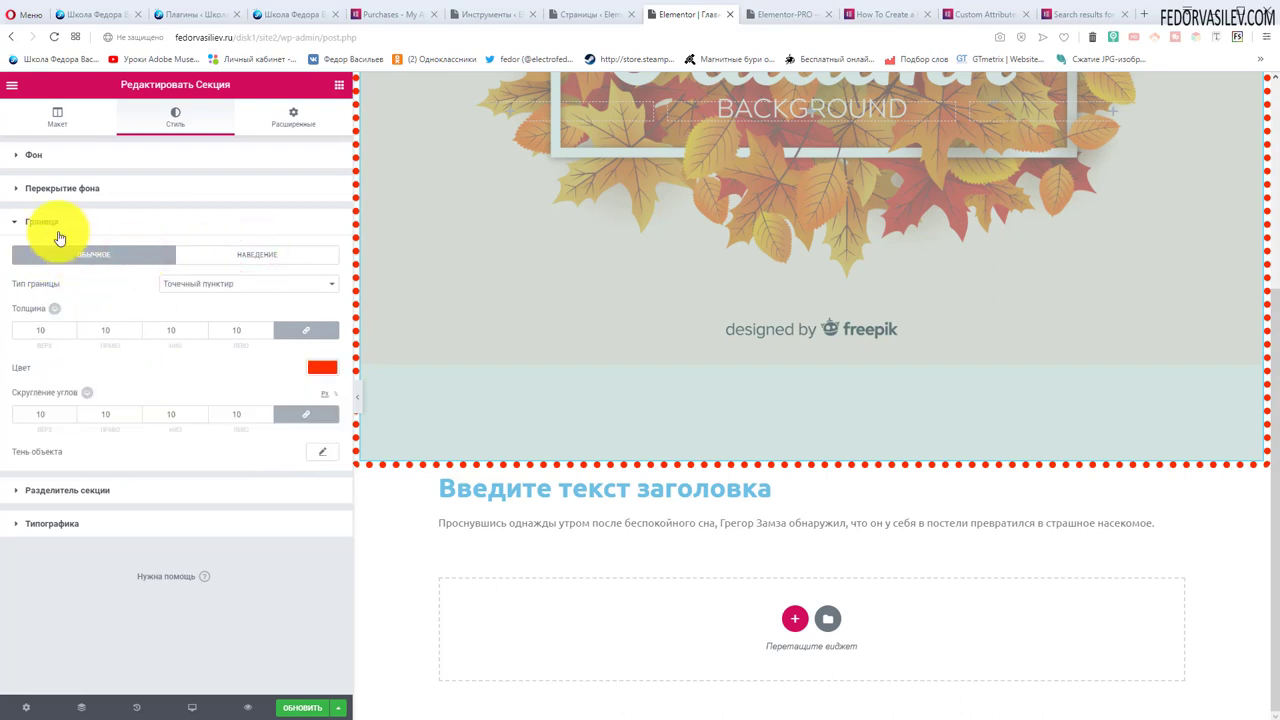
# - Clear the section's border width values and set the border type to none (Нет)
pyautogui.doubleClick(40, 330)
pyautogui.press('BackSpace')
pyautogui.click(175, 284)
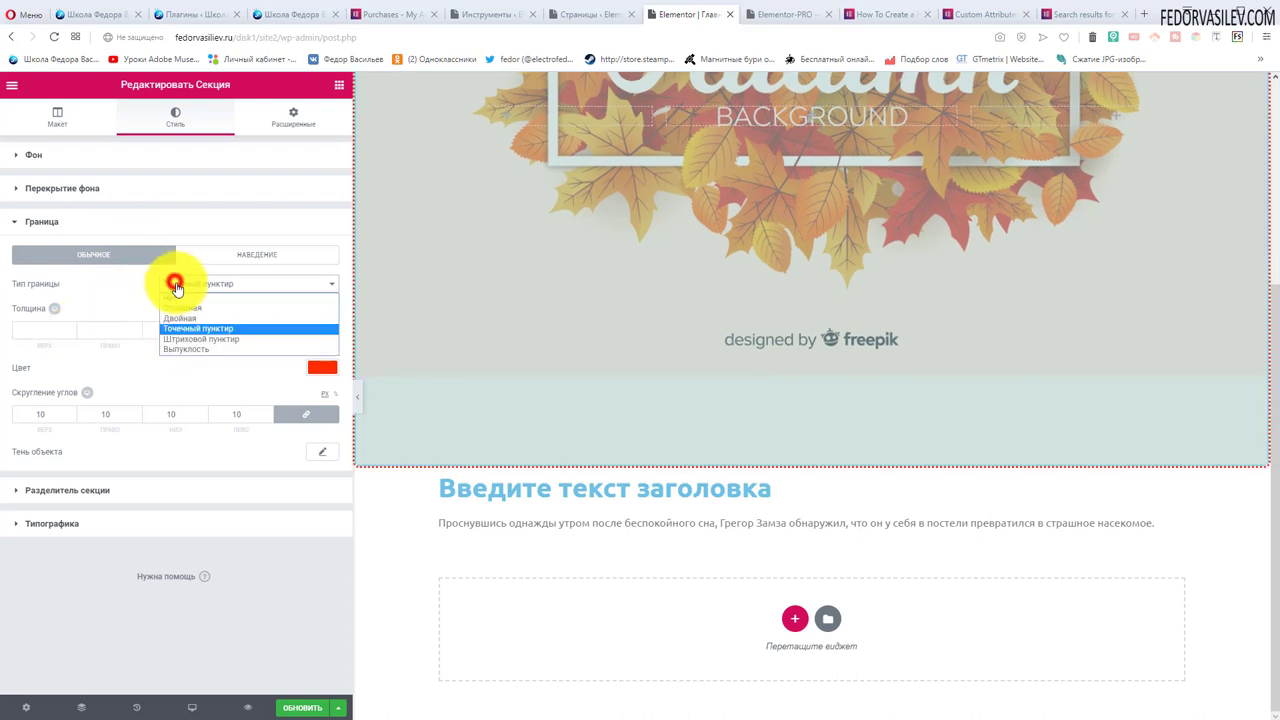
pyautogui.click(175, 287)
pyautogui.click(43, 222)
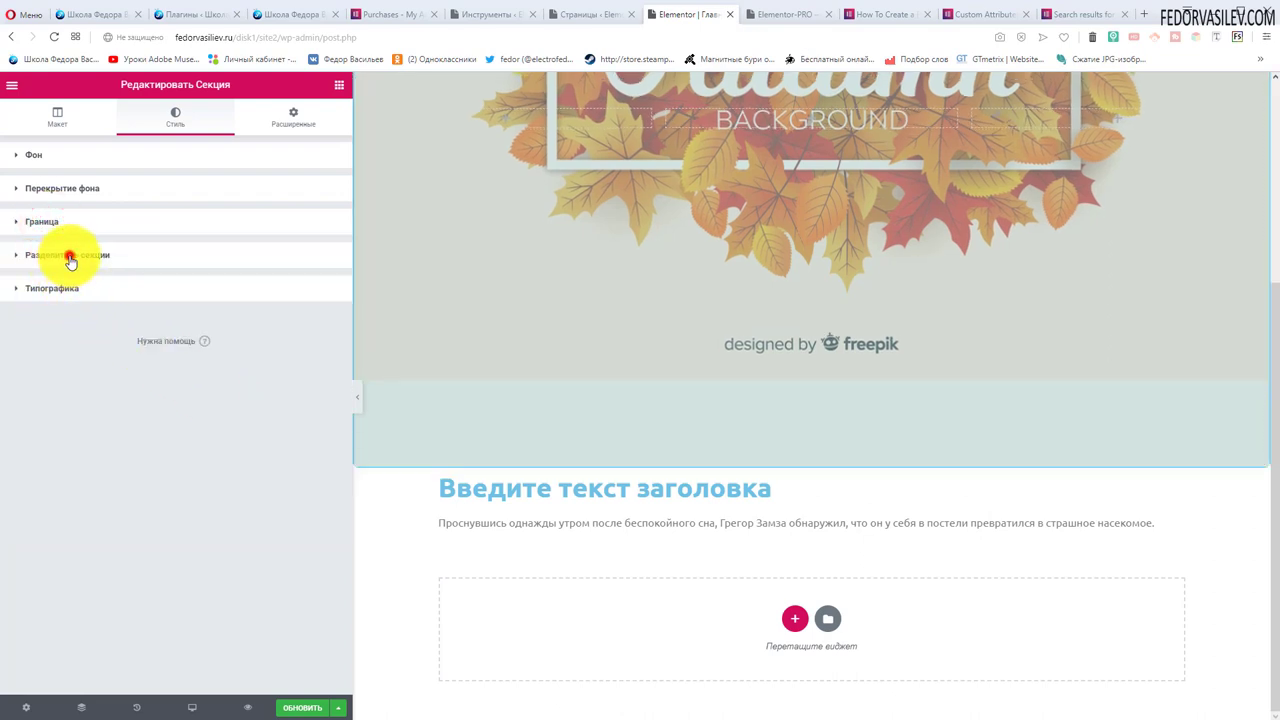
# - Add a section divider of type Горы to the top edge of the section
pyautogui.click(68, 256)
pyautogui.scroll(3, 501, 415)
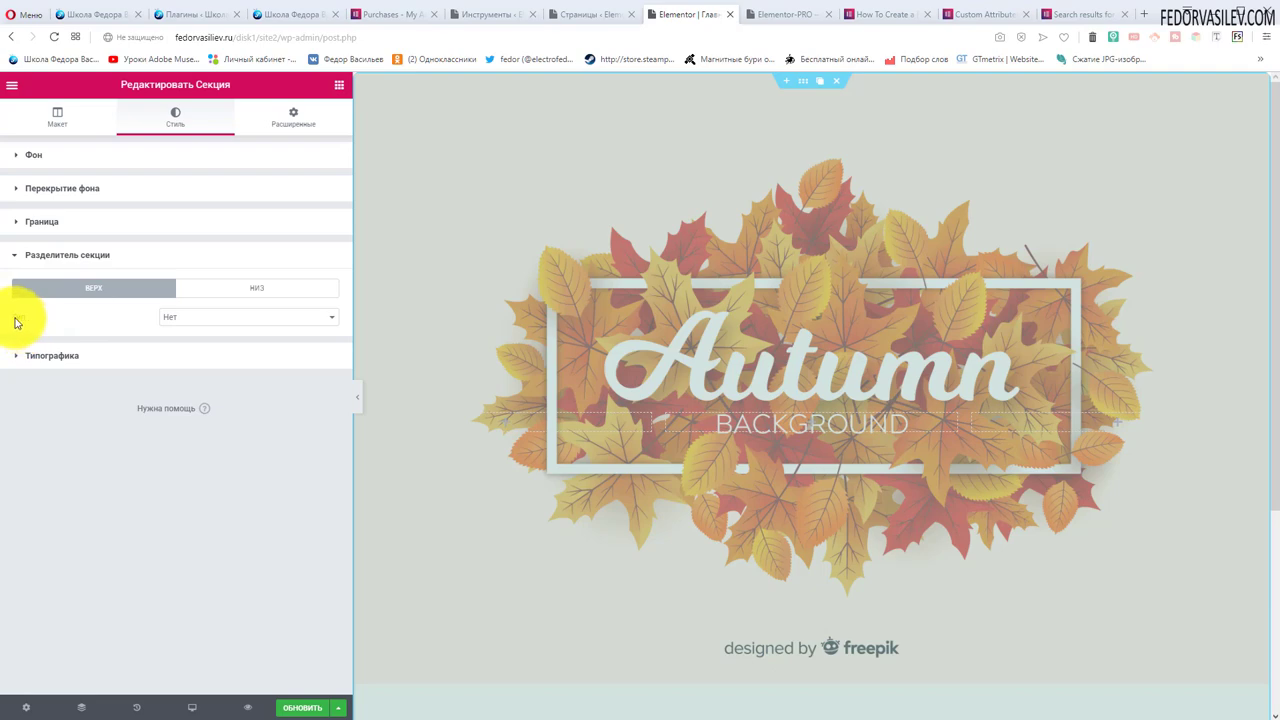
pyautogui.click(188, 320)
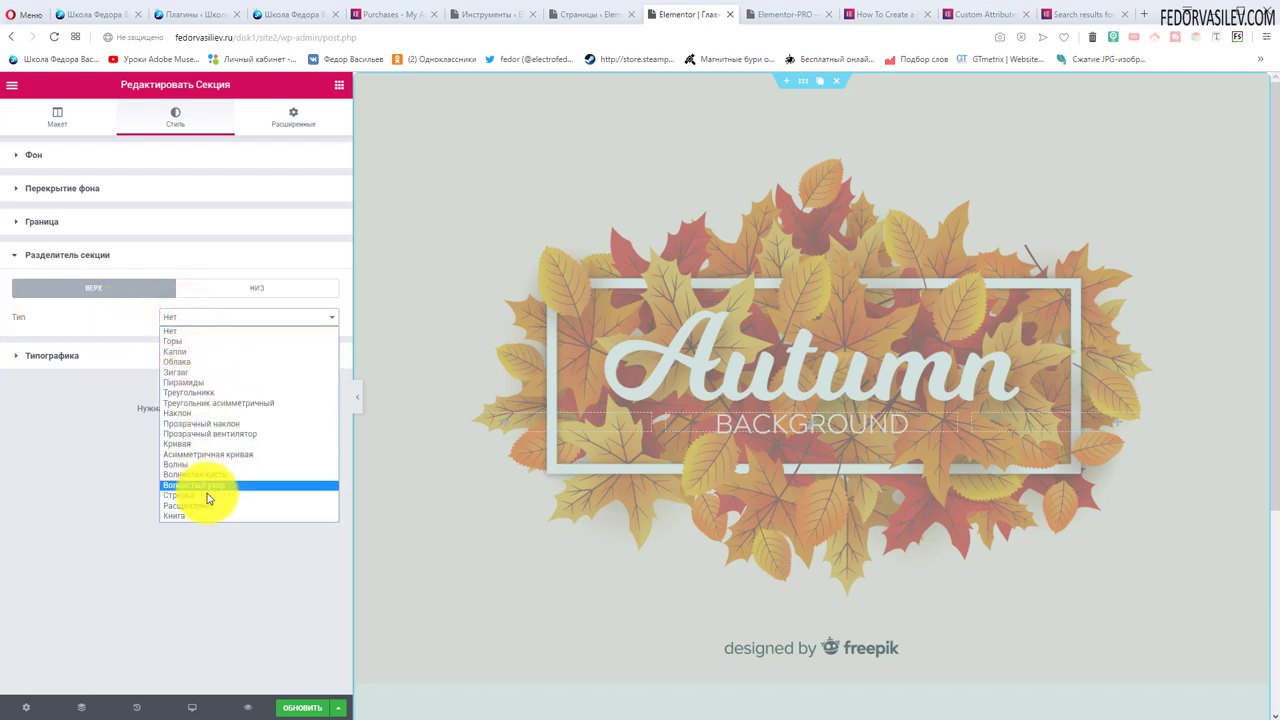
pyautogui.click(187, 341)
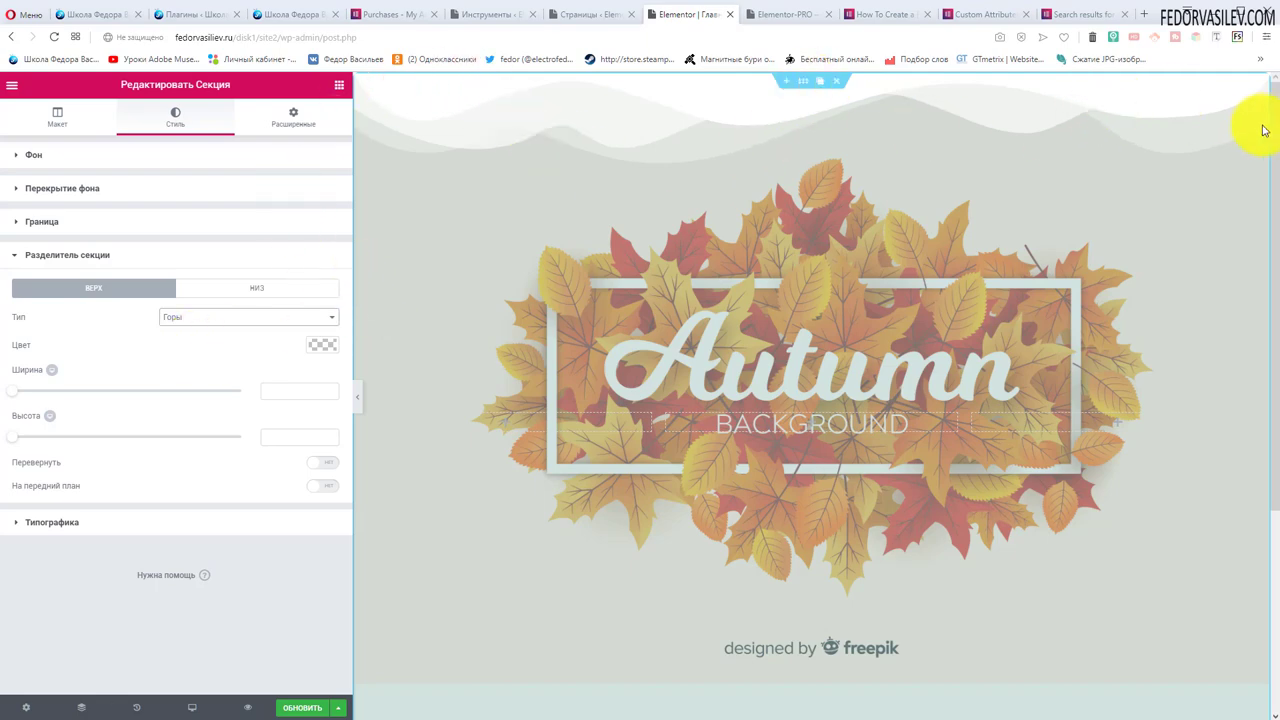
# - Add a section divider of type Горы to the bottom edge of the section
pyautogui.click(238, 292)
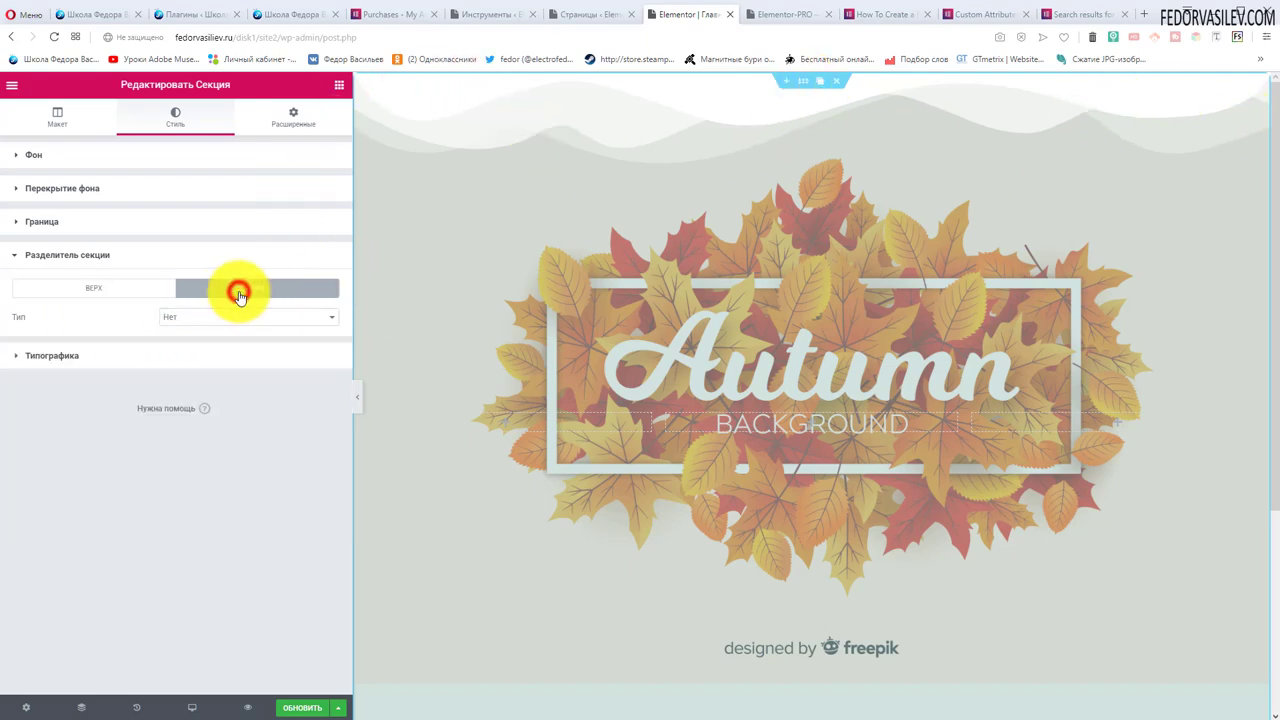
pyautogui.click(199, 318)
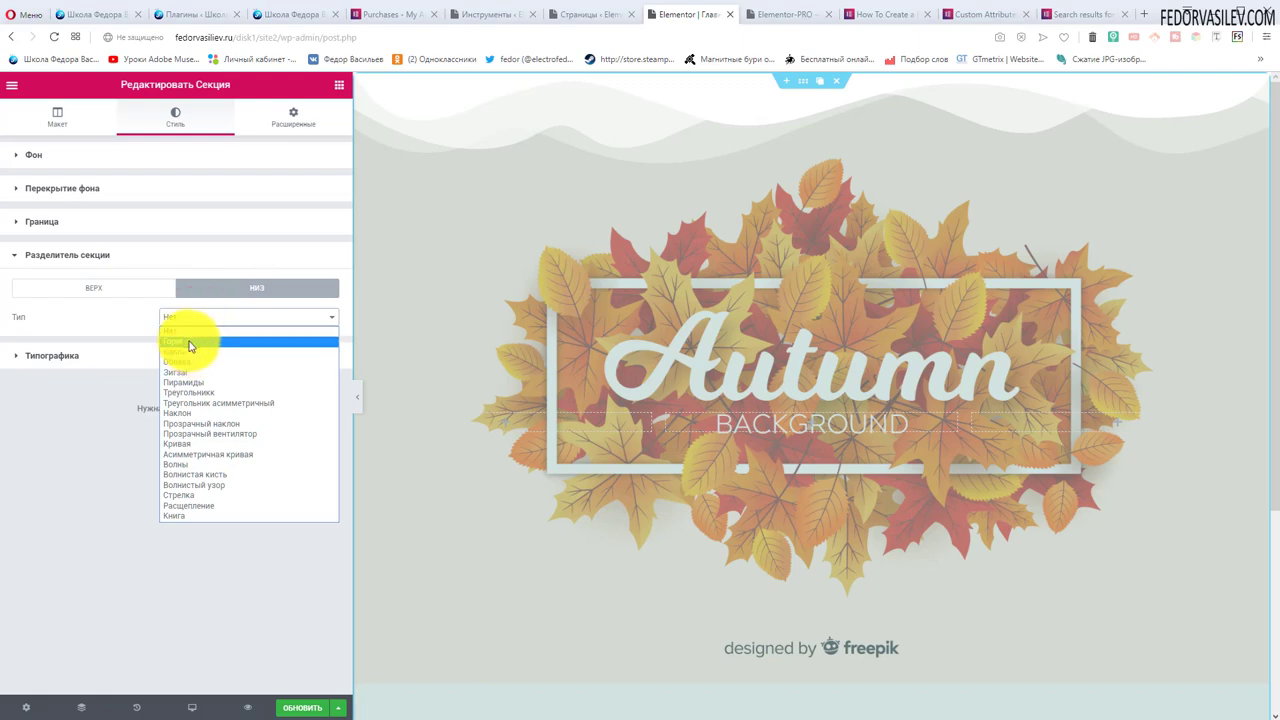
pyautogui.click(187, 341)
pyautogui.scroll(-2, 585, 503)
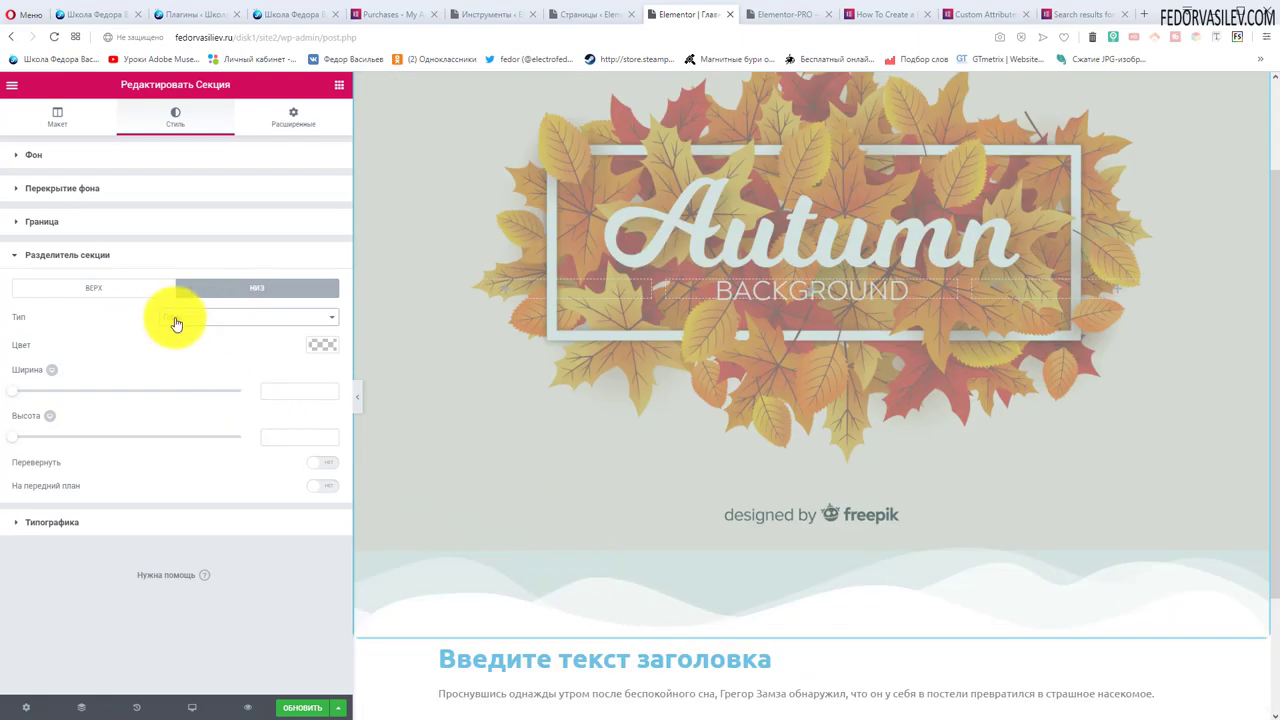
# - Examine the section dividers on the published page and return to the Elementor editor
pyautogui.hotkey('ctrl', 'Tab')
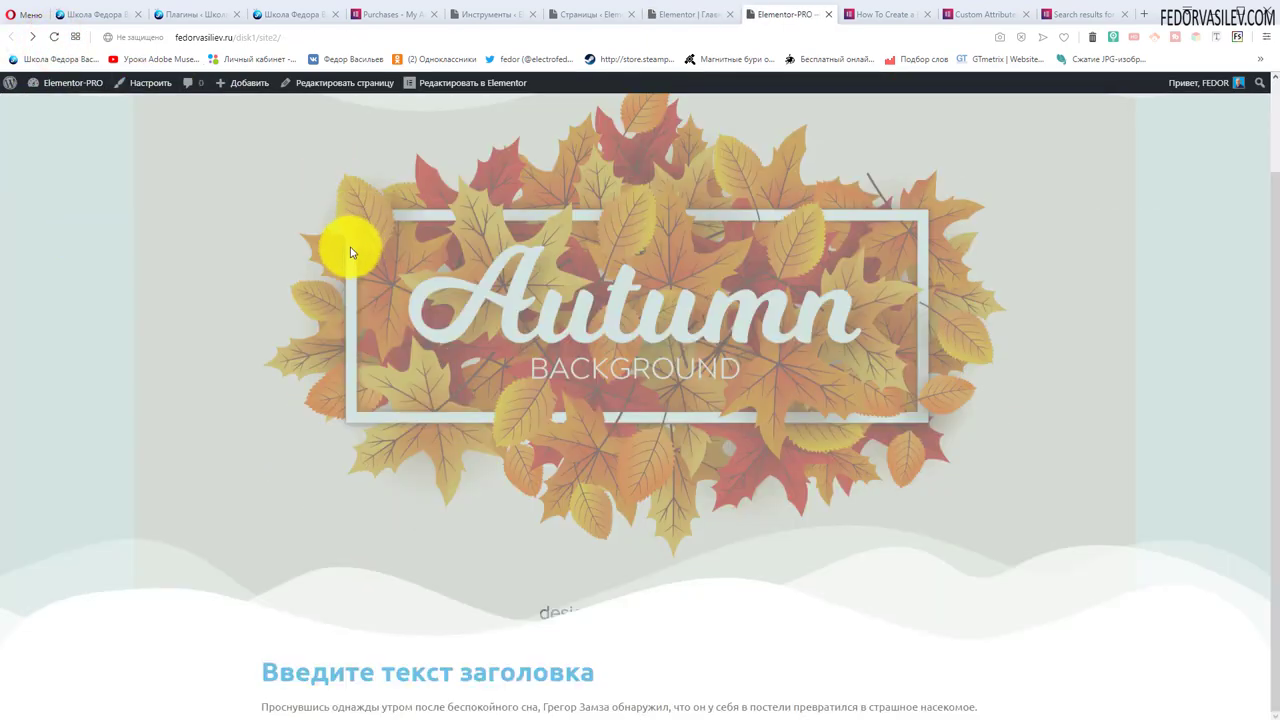
pyautogui.scroll(-2, 249, 551)
pyautogui.scroll(2, 750, 138)
pyautogui.click(658, 18)
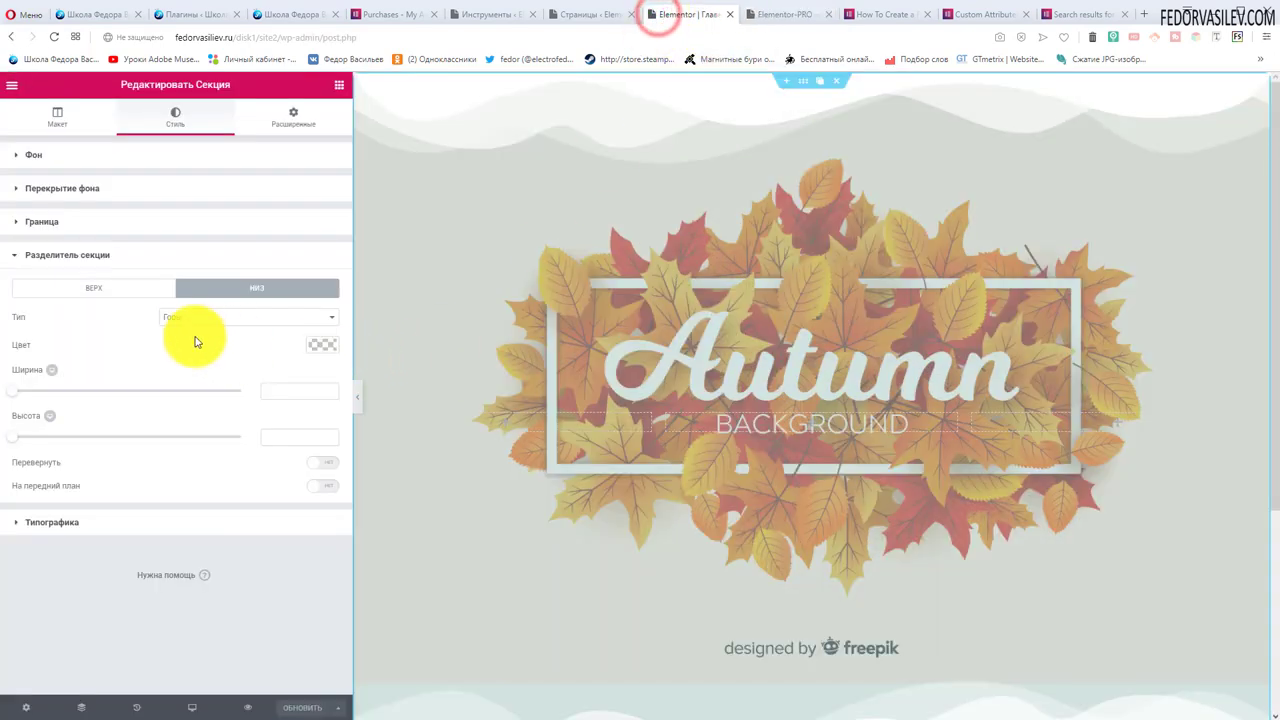
# - Color the section's bottom divider black and its top divider dark grey
pyautogui.click(315, 352)
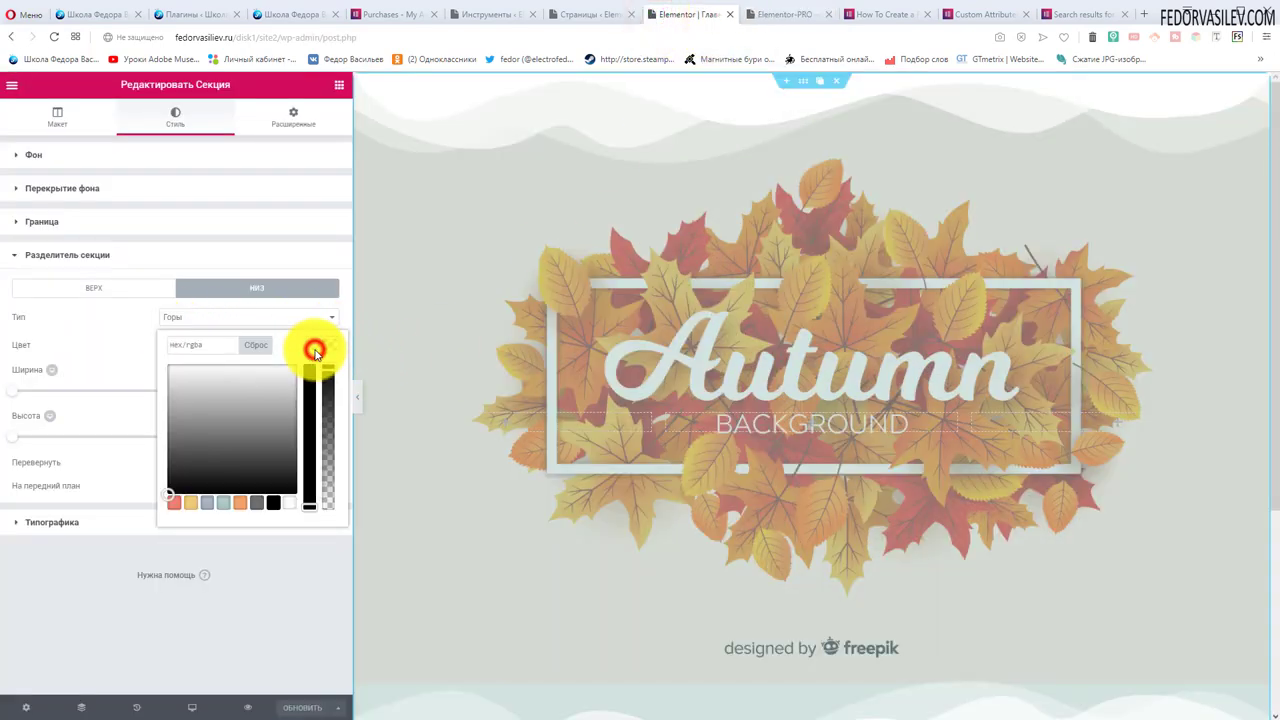
pyautogui.click(271, 509)
pyautogui.click(98, 350)
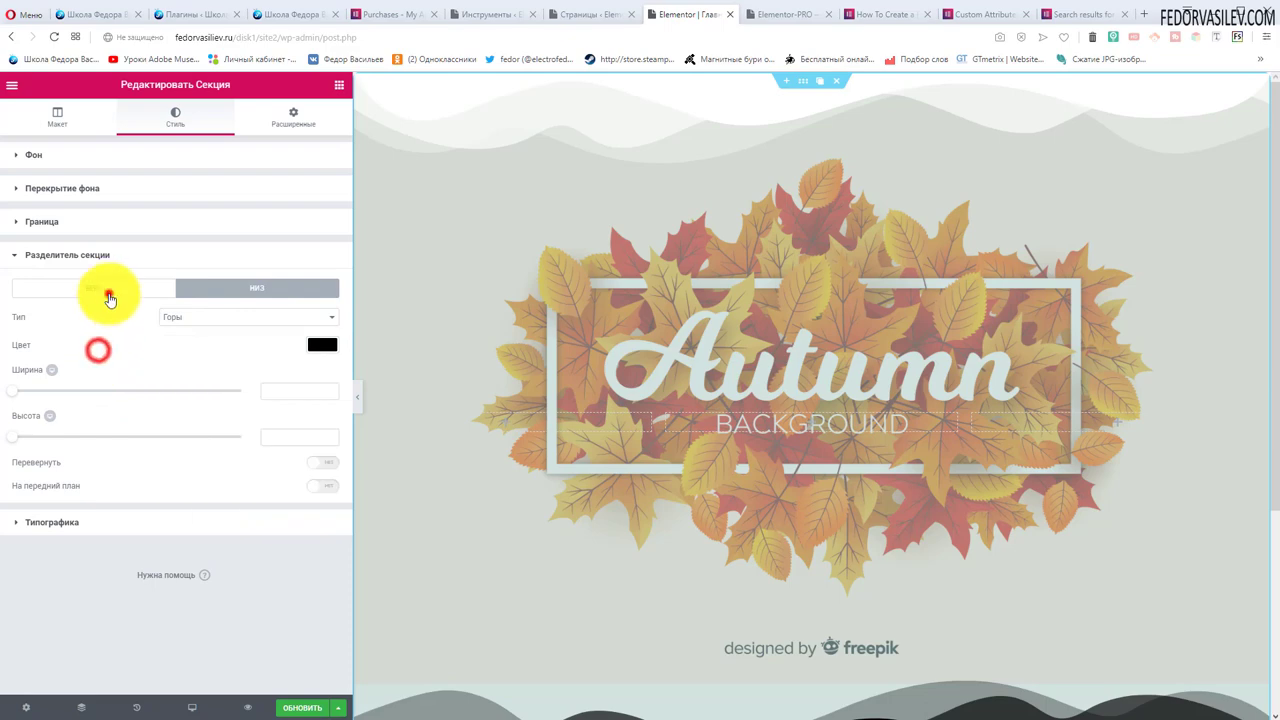
pyautogui.click(106, 290)
pyautogui.click(322, 344)
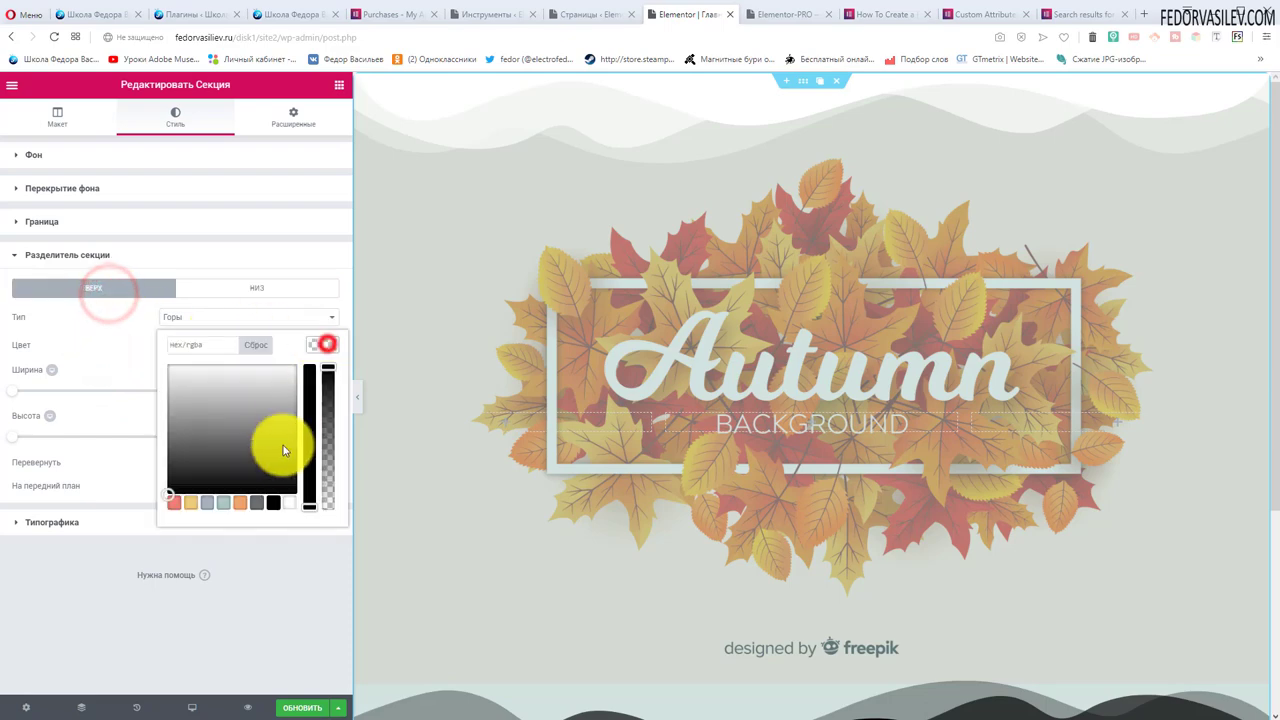
pyautogui.click(257, 502)
pyautogui.click(140, 341)
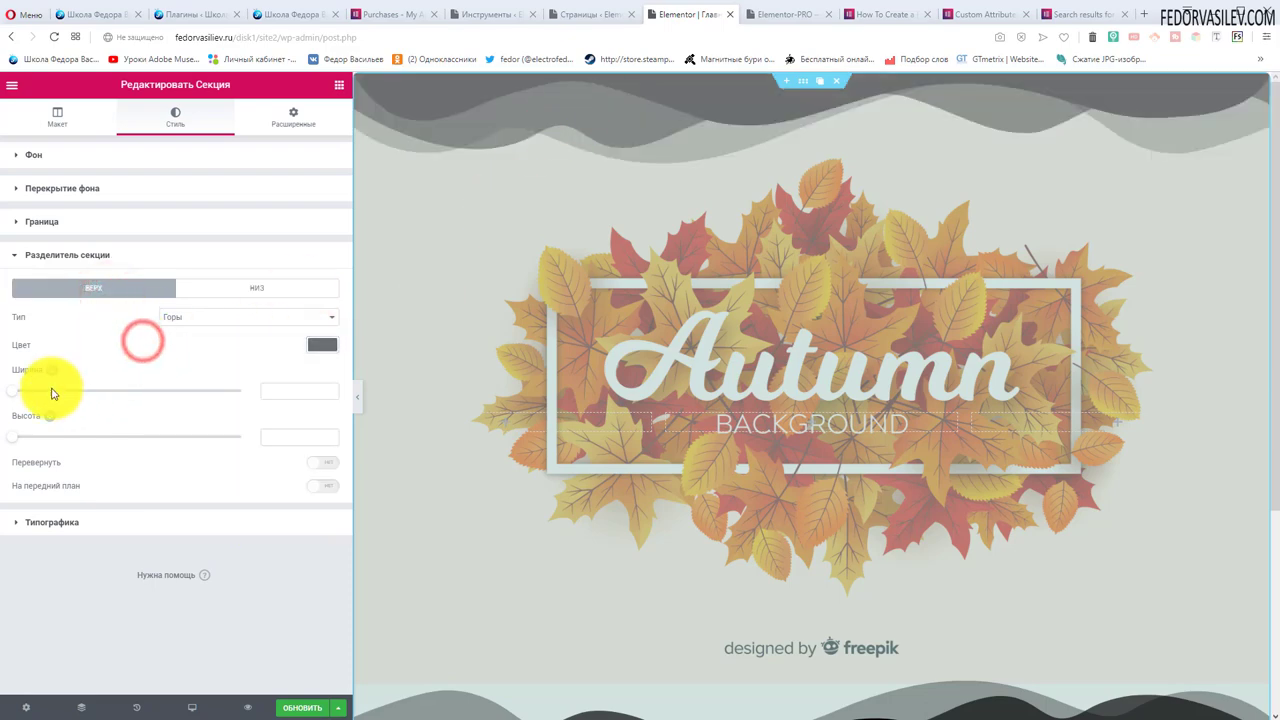
# - Flip the top divider and resize it, trying width 181 and height 70 before settling on width 175 and height 227
pyautogui.moveTo(16, 390); pyautogui.dragTo(109, 403)
pyautogui.moveTo(8, 440); pyautogui.dragTo(44, 443)
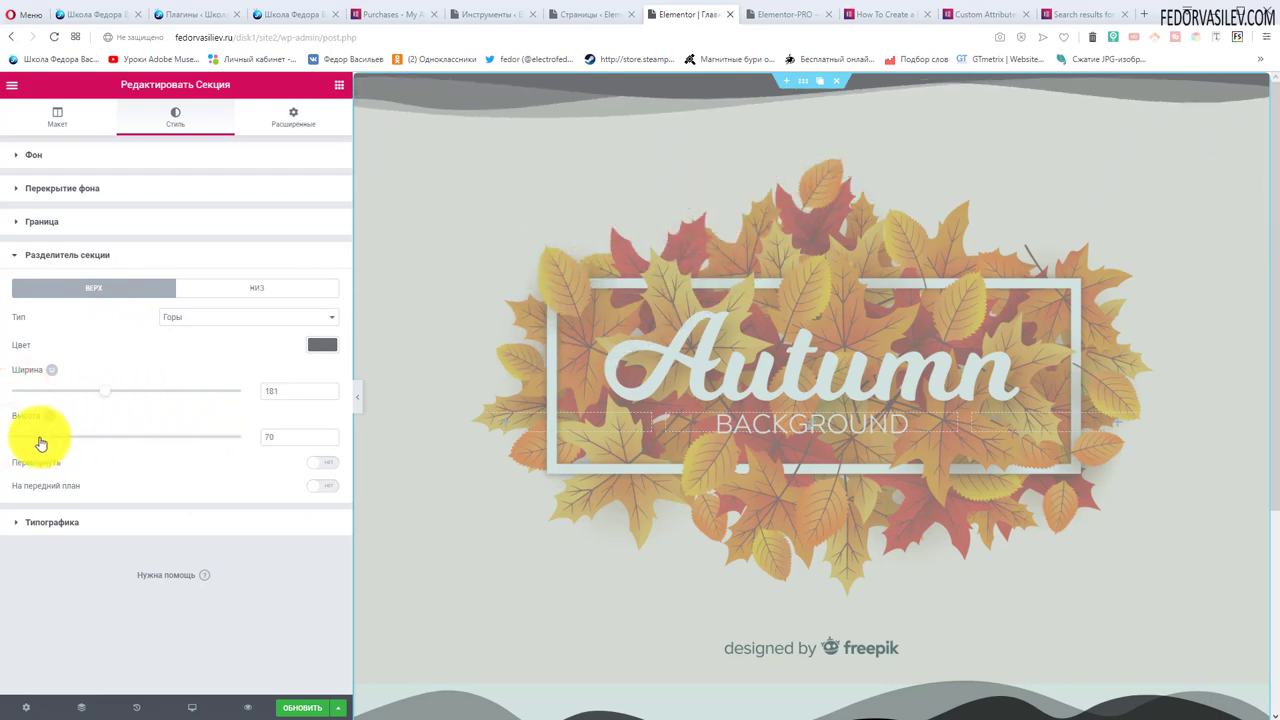
pyautogui.click(322, 462)
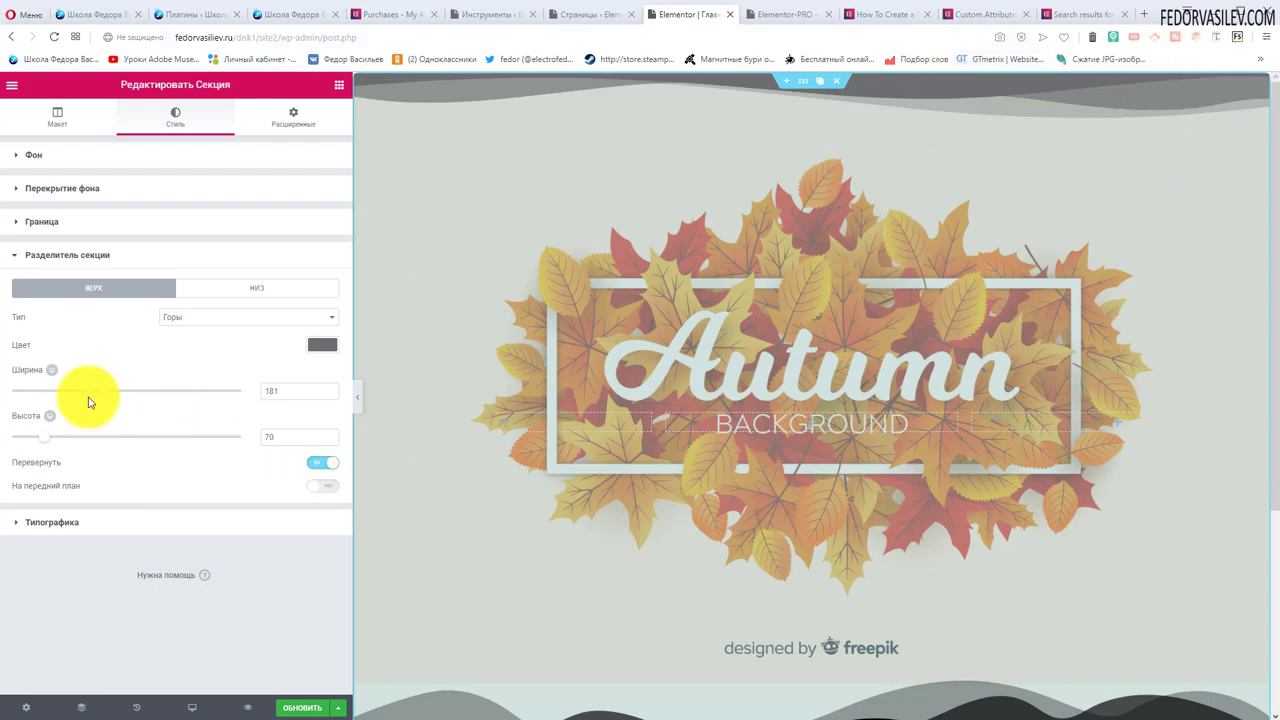
pyautogui.moveTo(116, 398); pyautogui.dragTo(97, 391)
pyautogui.moveTo(44, 437); pyautogui.dragTo(113, 449)
# - Try the flip (Перевернуть) and bring-to-front (На передний план) options of the top divider, leaving both switched off
pyautogui.click(313, 466)
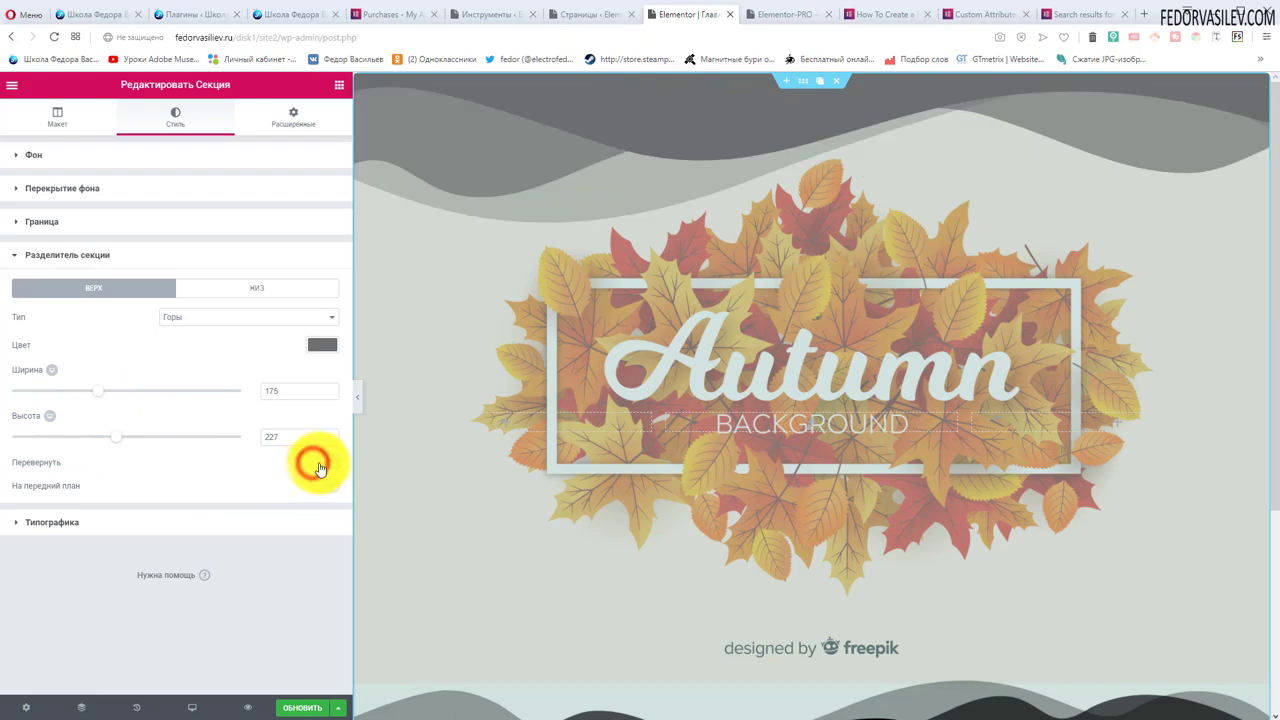
pyautogui.click(330, 466)
pyautogui.click(320, 466)
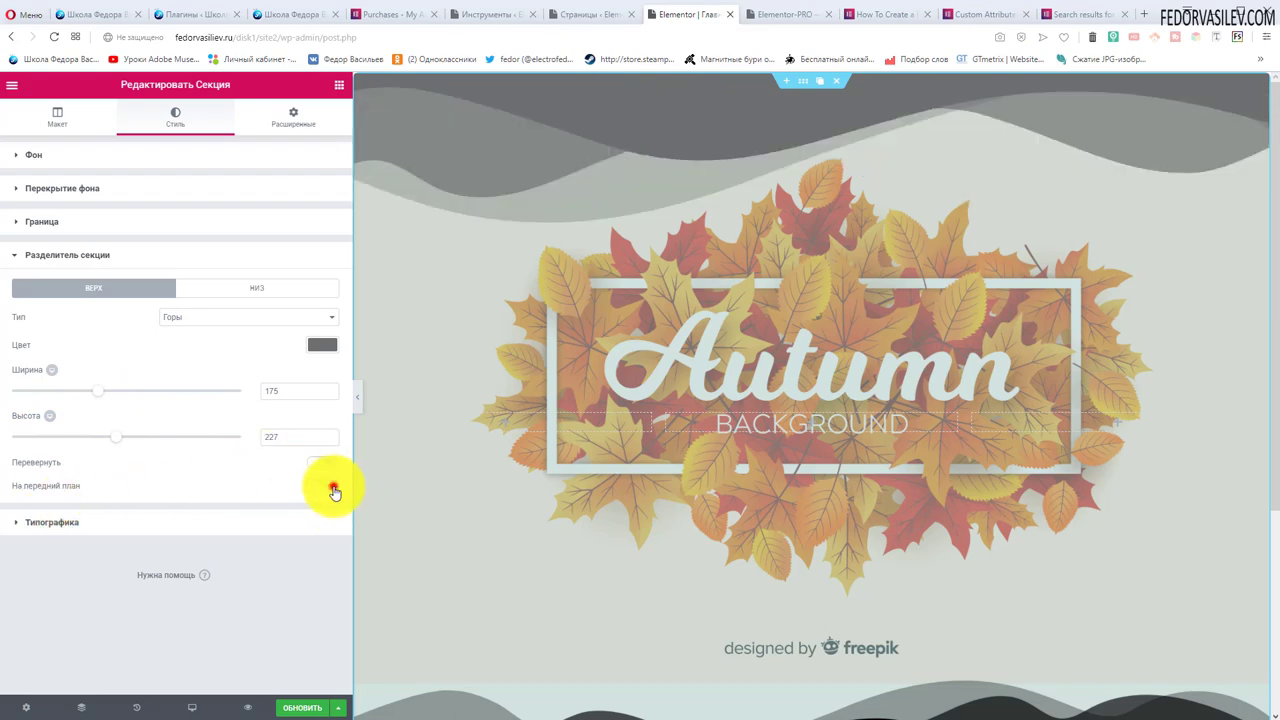
pyautogui.click(333, 487)
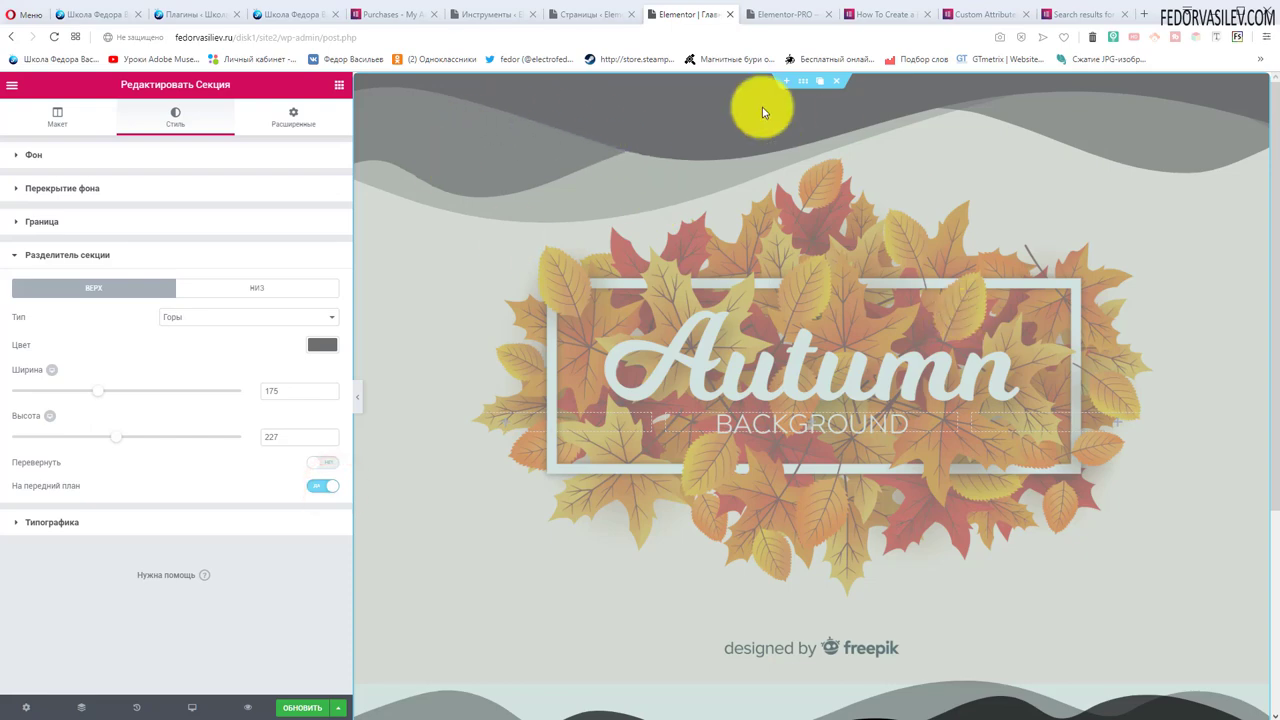
pyautogui.click(316, 488)
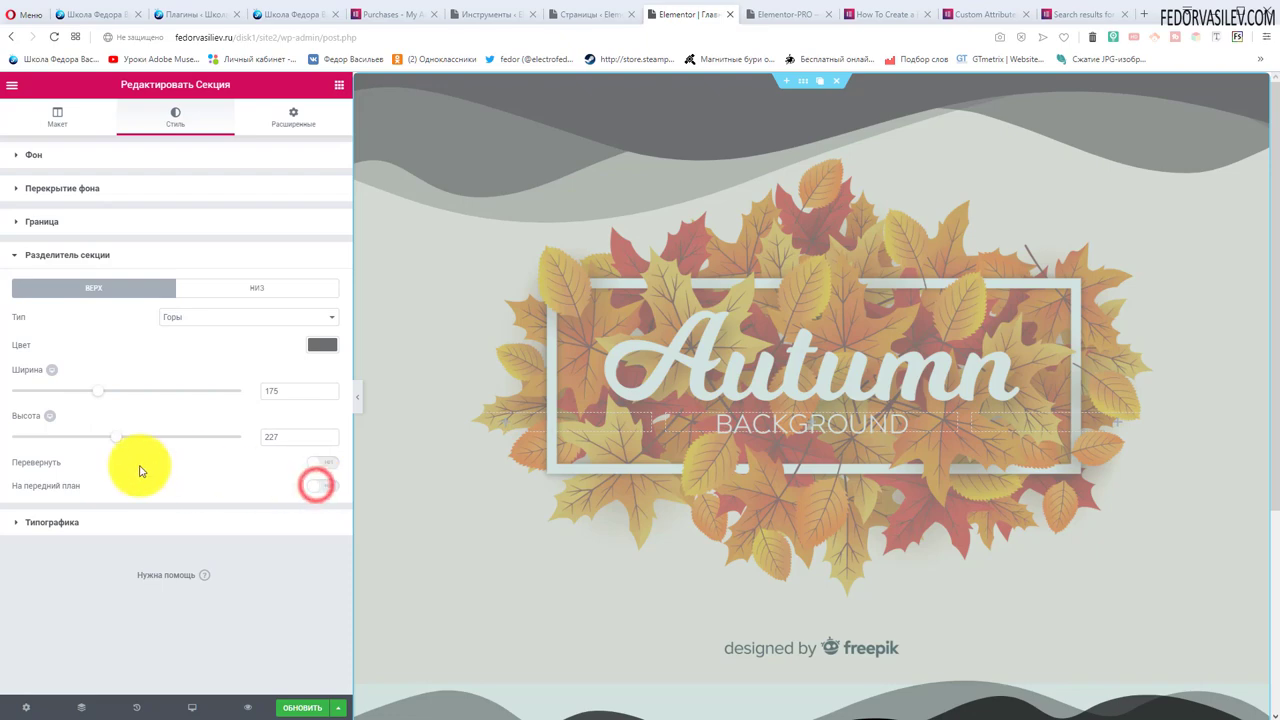
# - Remove the section's bottom divider by setting its type to Нет
pyautogui.click(239, 290)
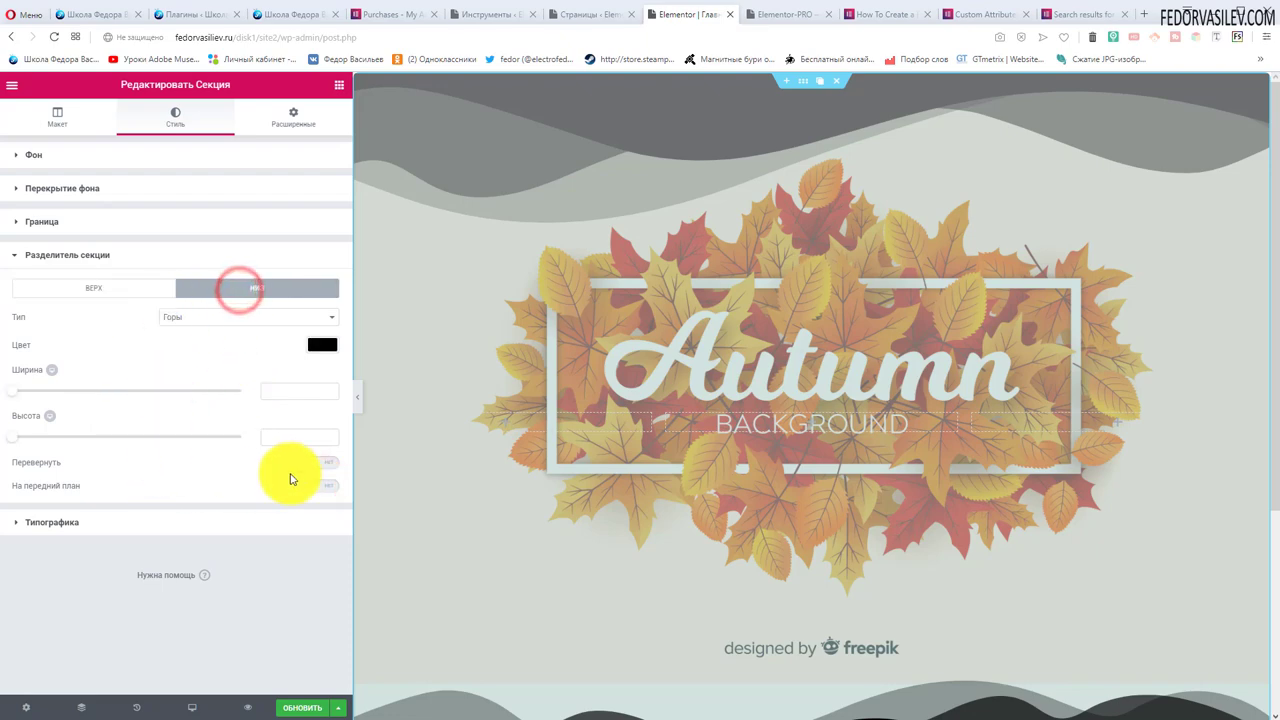
pyautogui.scroll(-2, 614, 614)
pyautogui.click(190, 322)
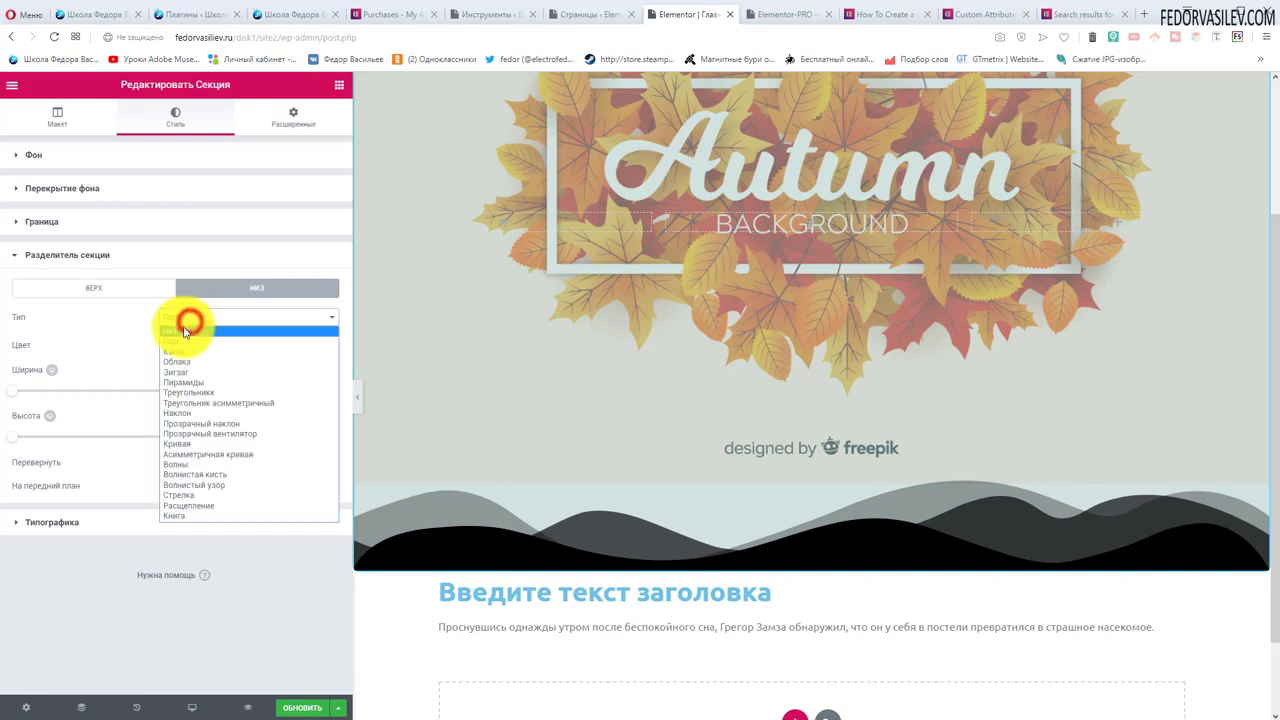
pyautogui.click(182, 331)
# - Try the Облака, Кривая and Стрелка shapes for the section's top divider
pyautogui.click(101, 289)
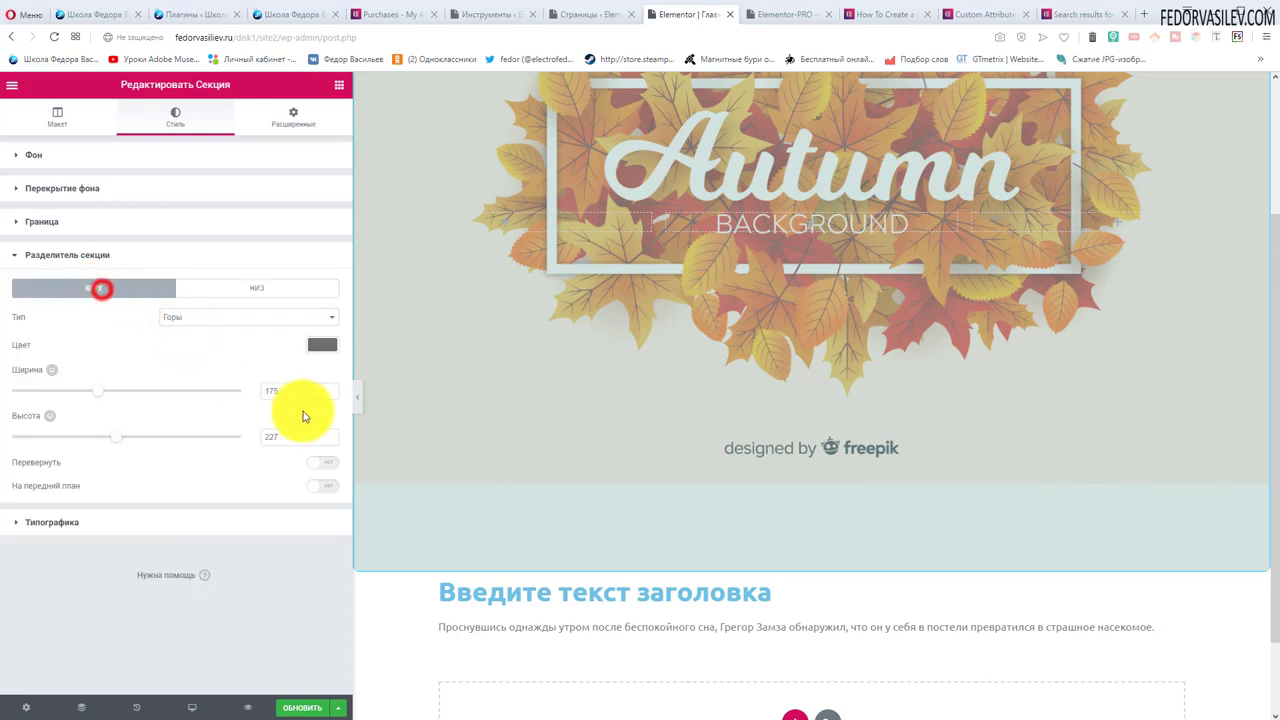
pyautogui.click(246, 320)
pyautogui.click(225, 361)
pyautogui.scroll(2, 541, 467)
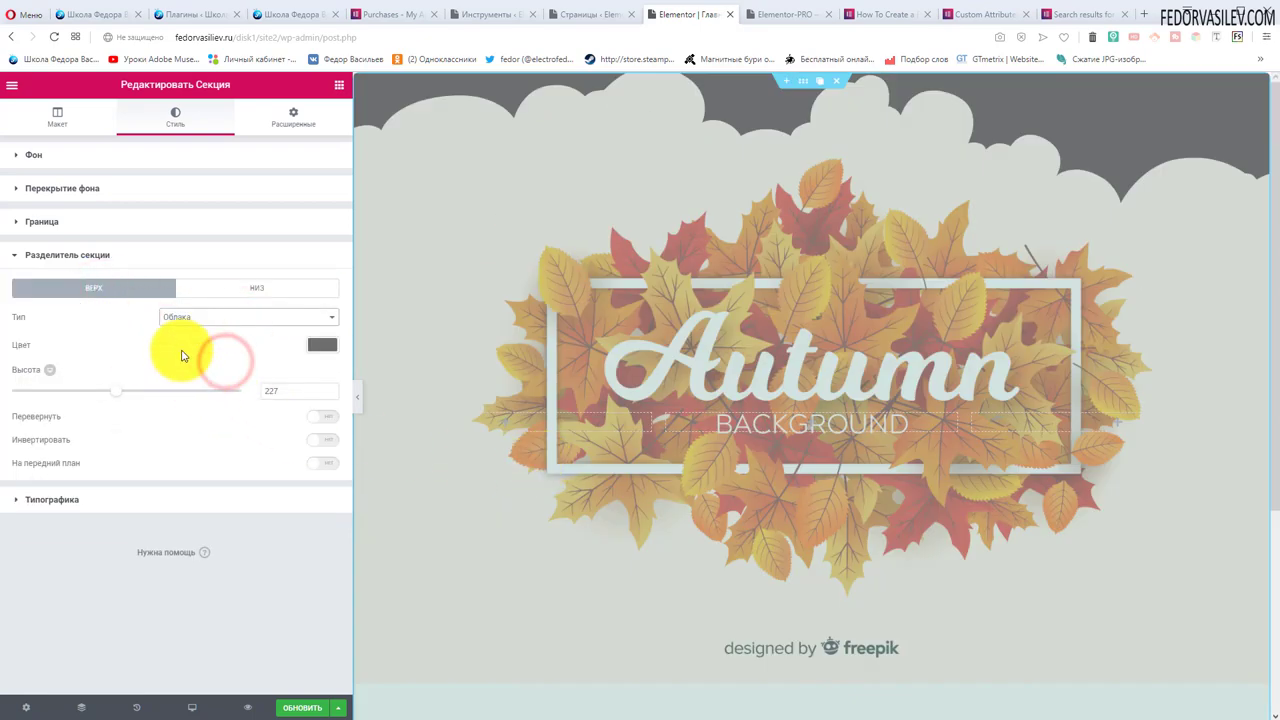
pyautogui.click(200, 321)
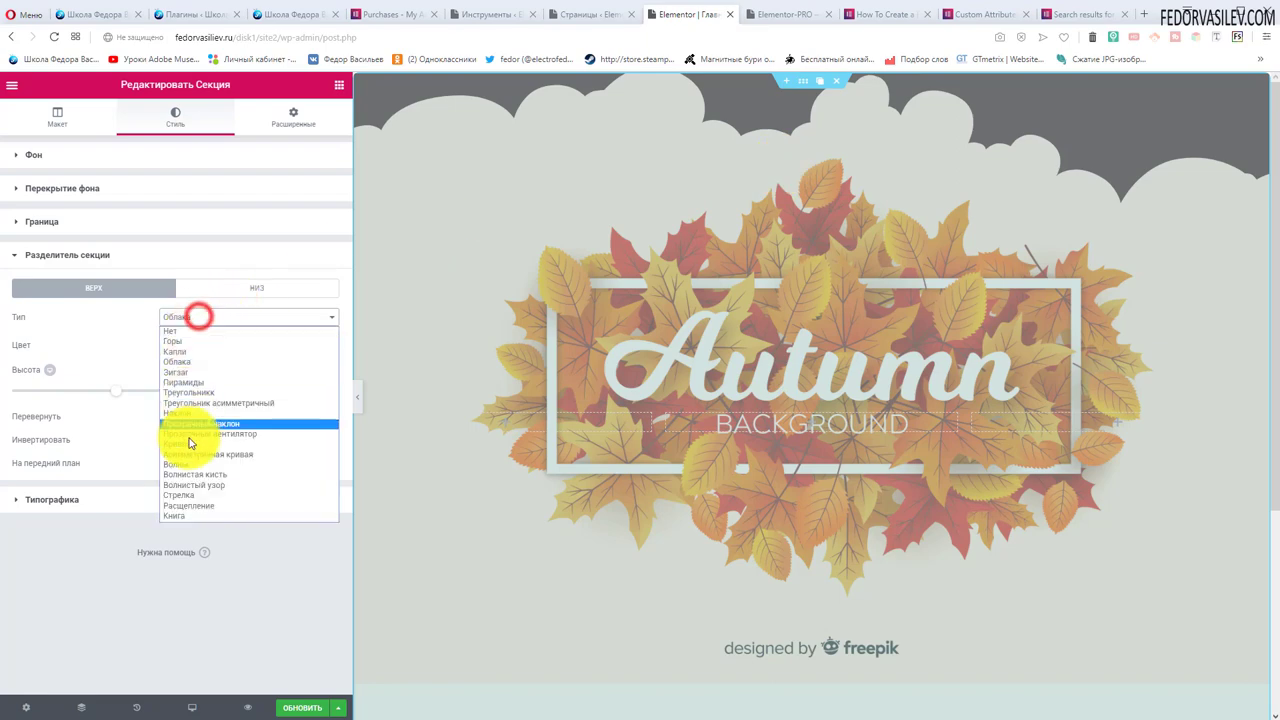
pyautogui.click(189, 437)
pyautogui.click(184, 322)
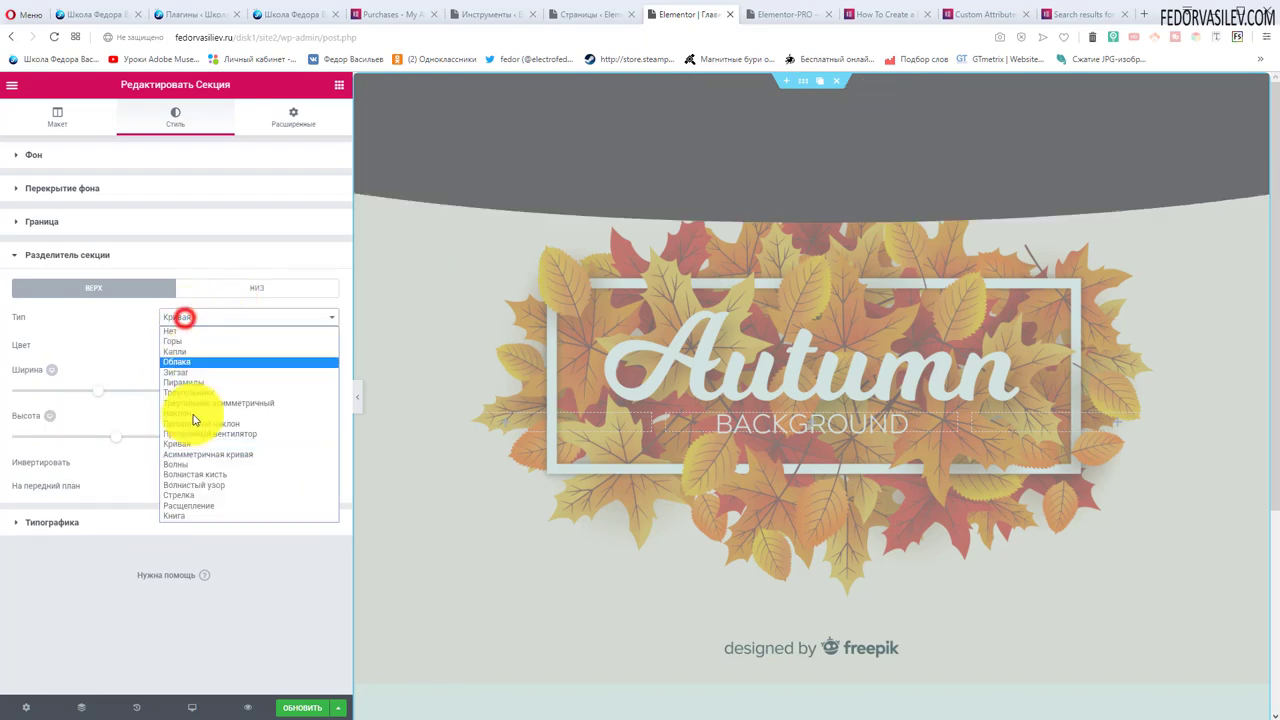
pyautogui.click(178, 493)
# - Try the Книга and Пирамиды shapes for the top divider, and remove the divider by setting its type to Нет
pyautogui.click(199, 318)
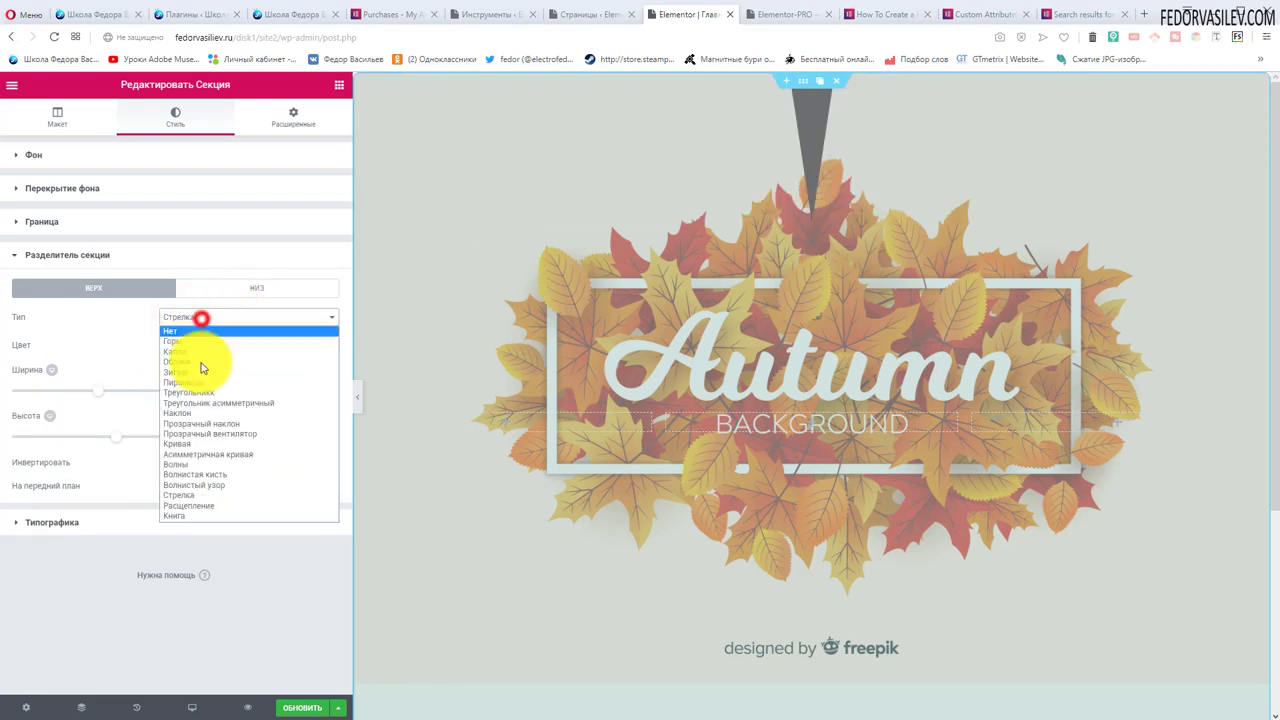
pyautogui.click(177, 508)
pyautogui.click(195, 320)
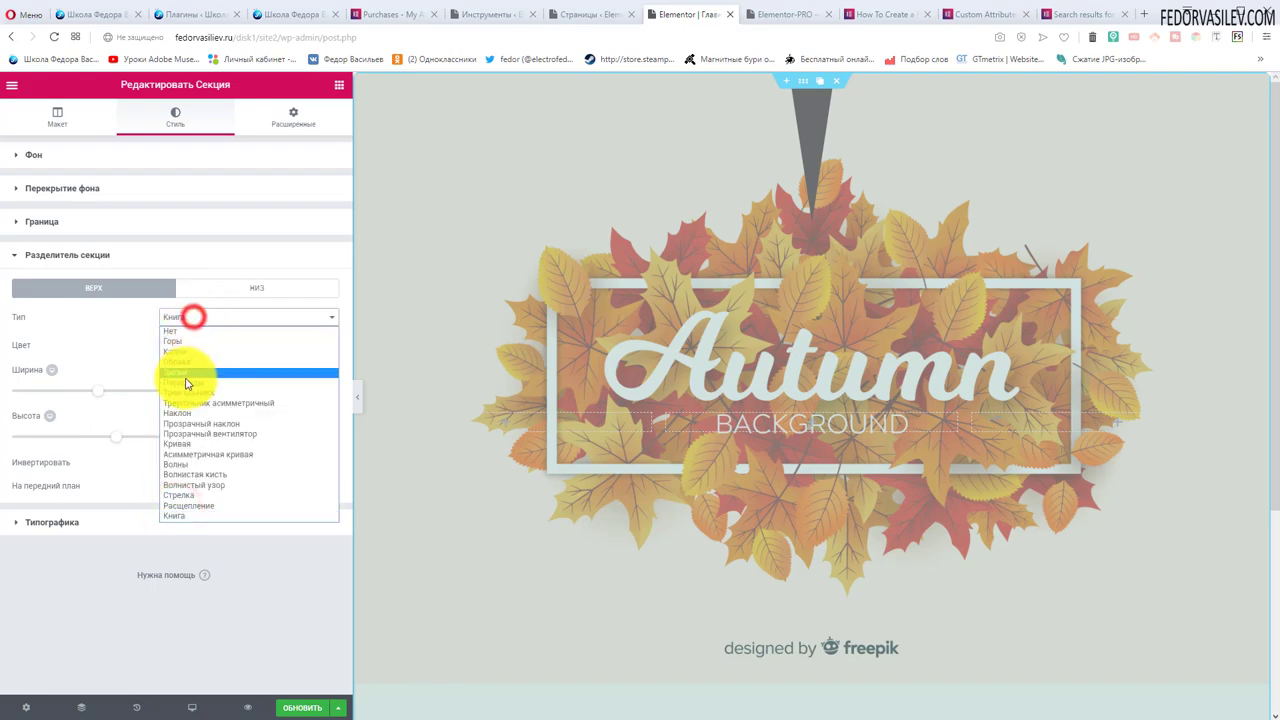
pyautogui.click(185, 380)
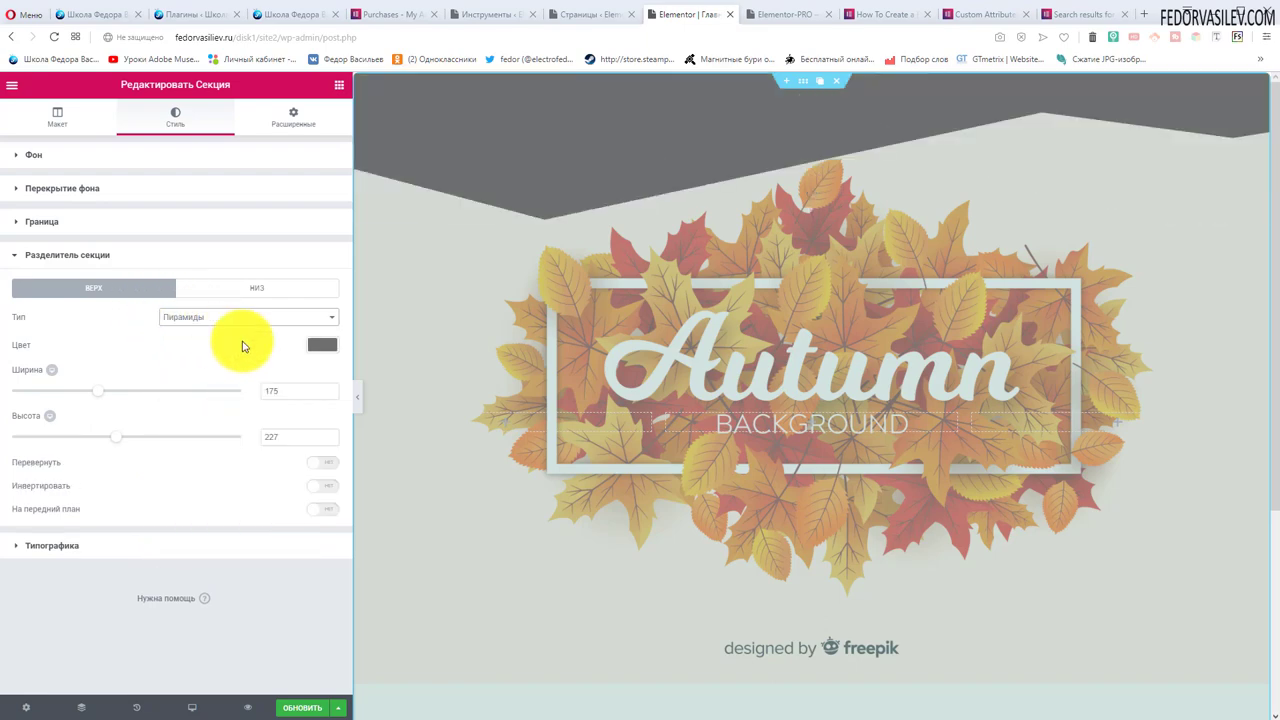
pyautogui.click(214, 320)
pyautogui.click(213, 318)
pyautogui.click(199, 337)
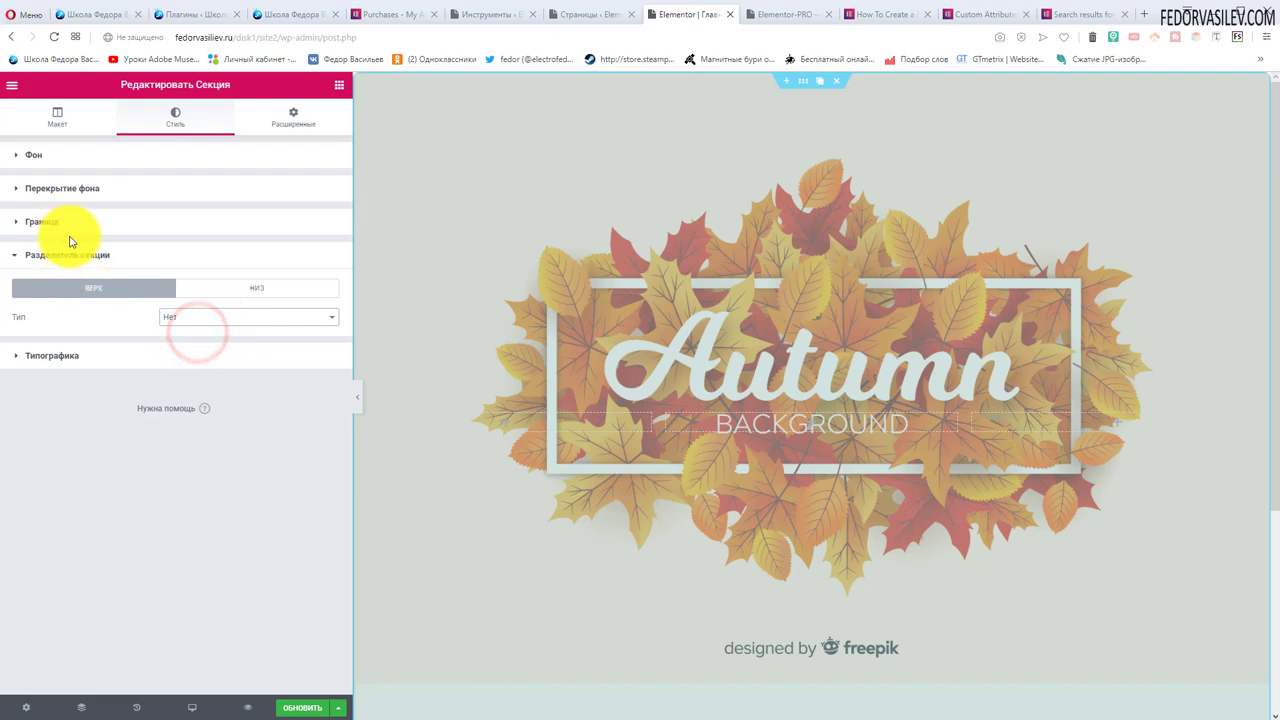
# - Set the heading color in the section's typography settings to pink #ff7093
pyautogui.click(60, 356)
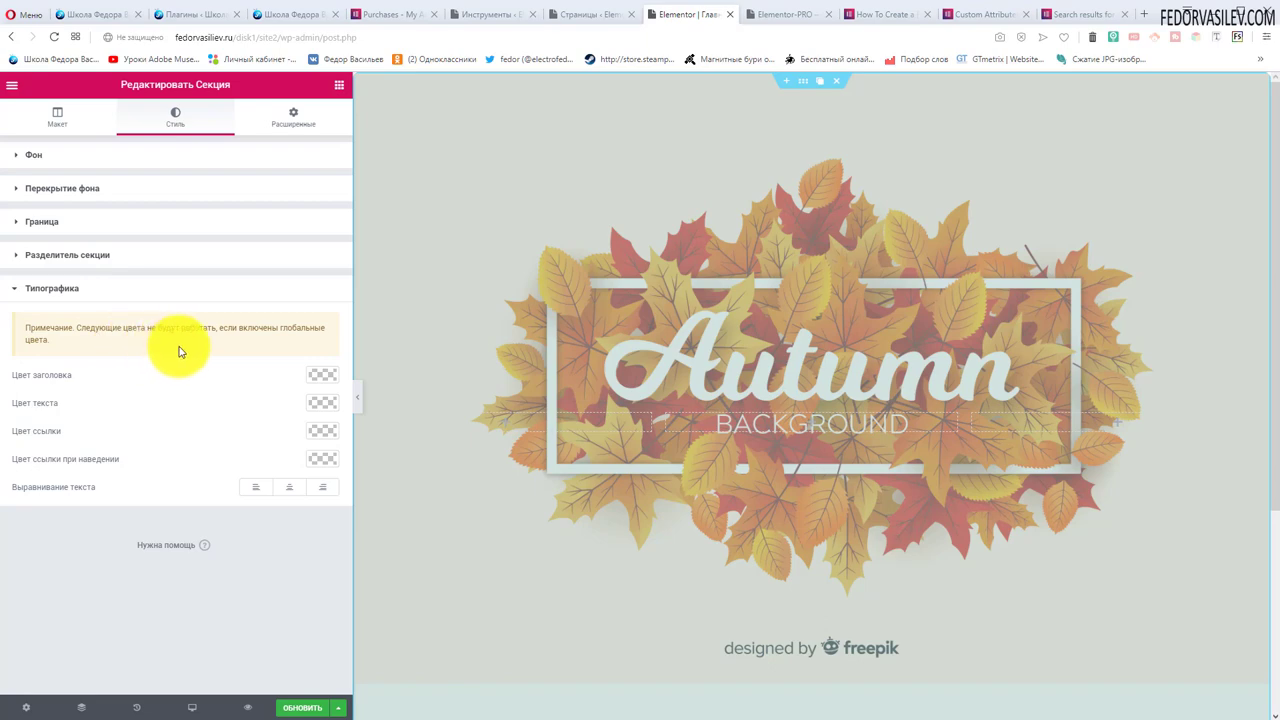
pyautogui.click(321, 374)
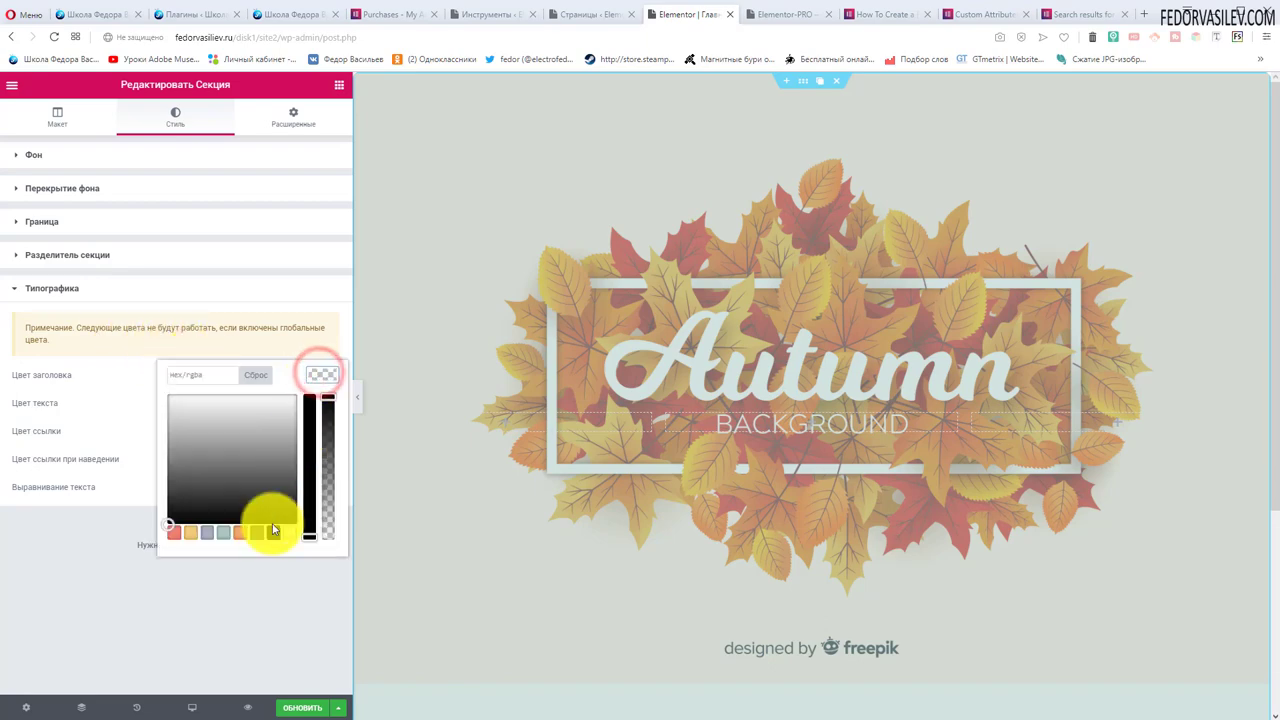
pyautogui.click(238, 533)
pyautogui.click(292, 397)
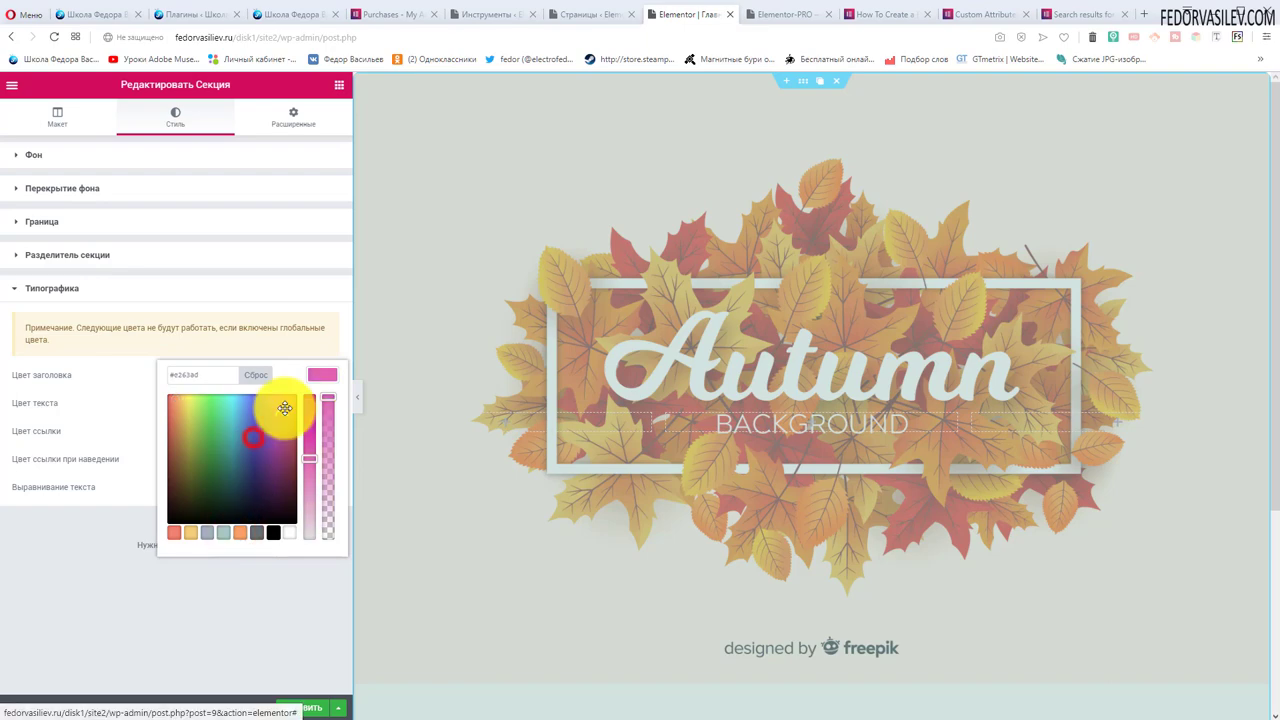
pyautogui.scroll(-3, 360, 405)
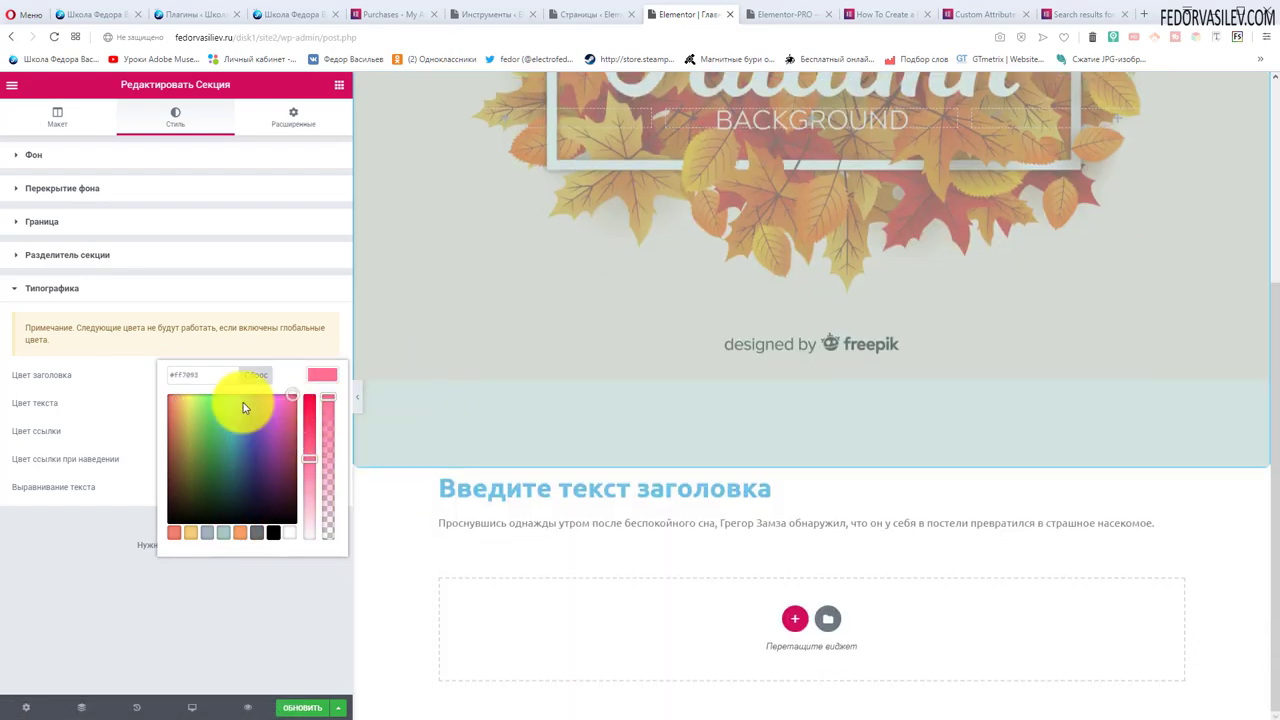
pyautogui.click(100, 372)
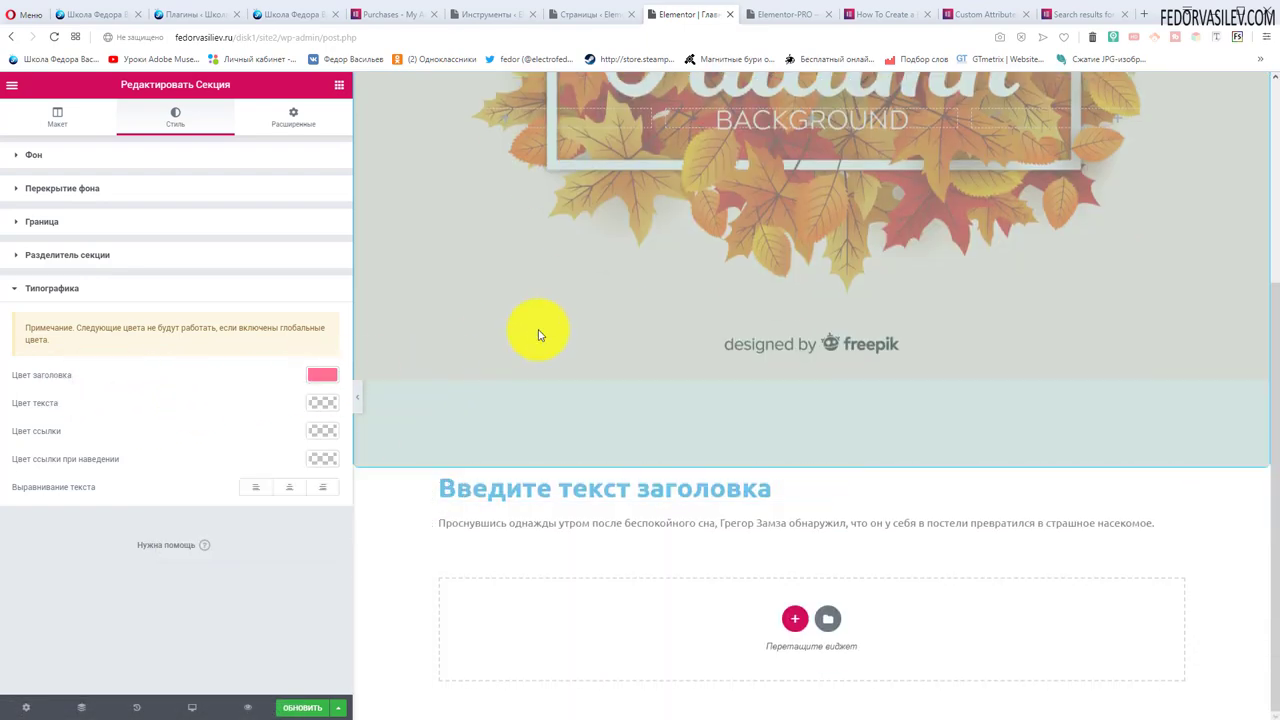
# - Try an orange heading color, a pink text color and an orange link color in the heading section's typography settings
pyautogui.scroll(3, 534, 334)
pyautogui.scroll(-3, 571, 309)
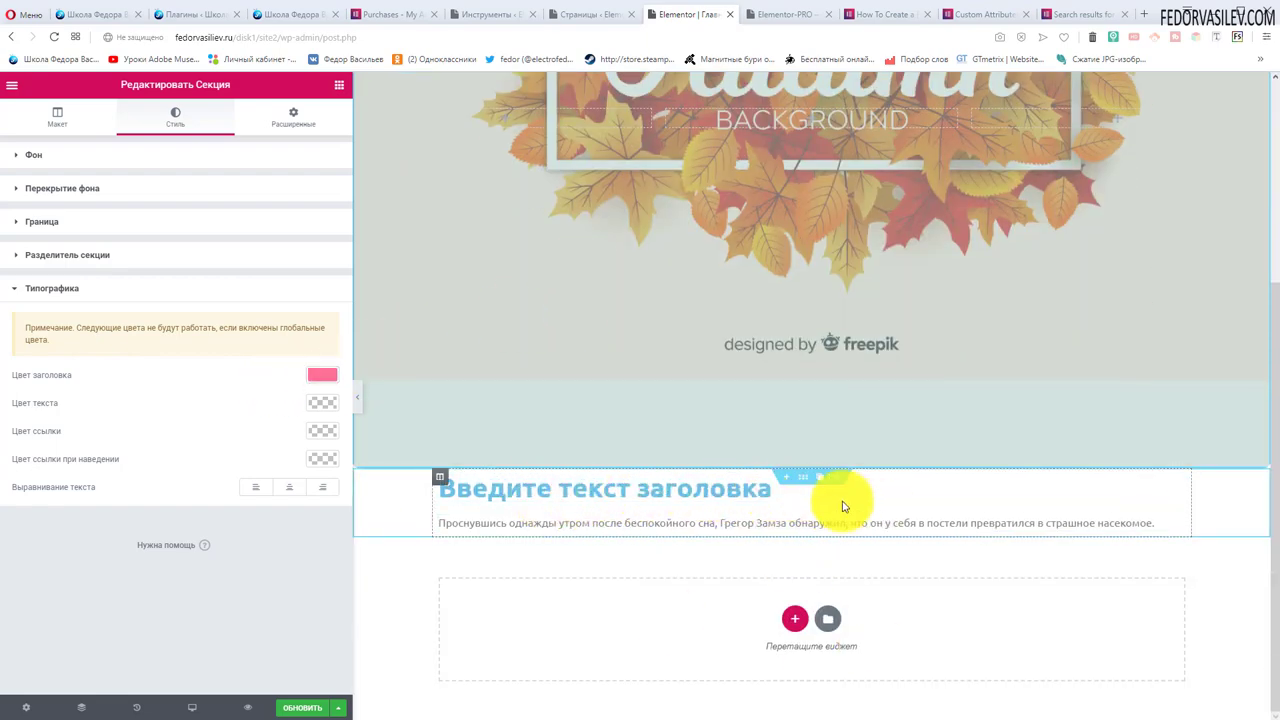
pyautogui.click(802, 478)
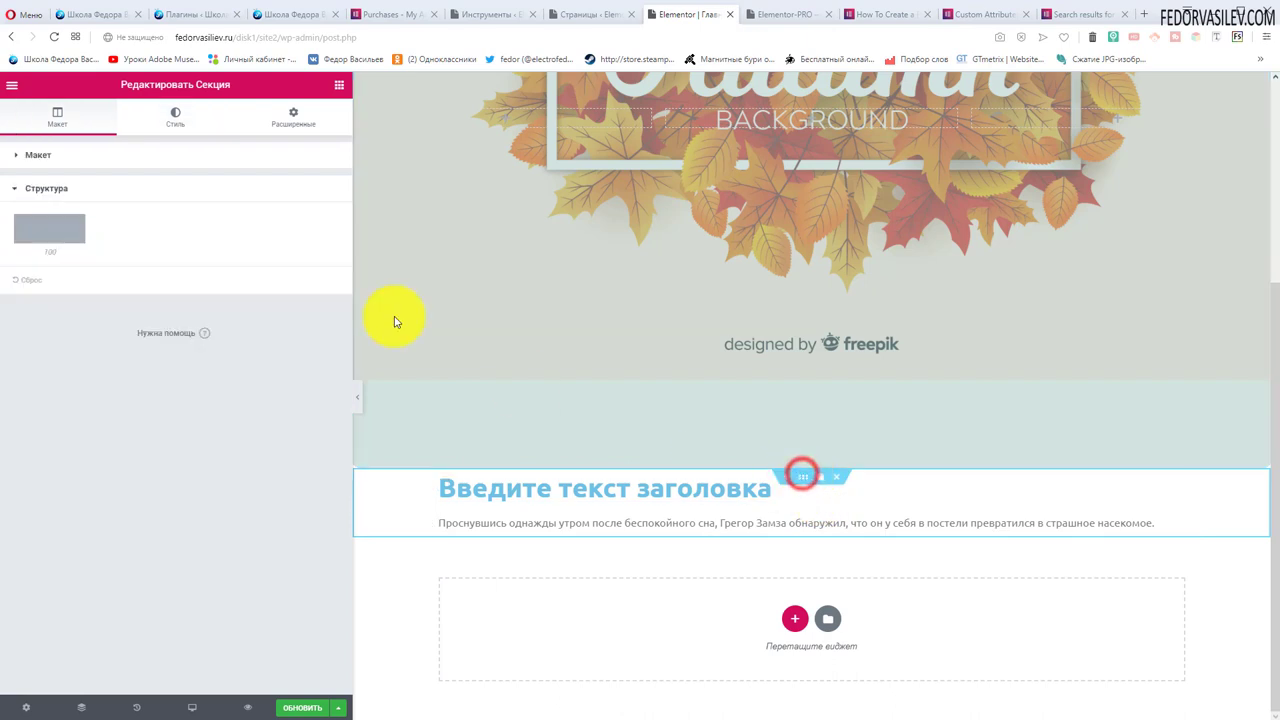
pyautogui.click(167, 125)
pyautogui.click(68, 156)
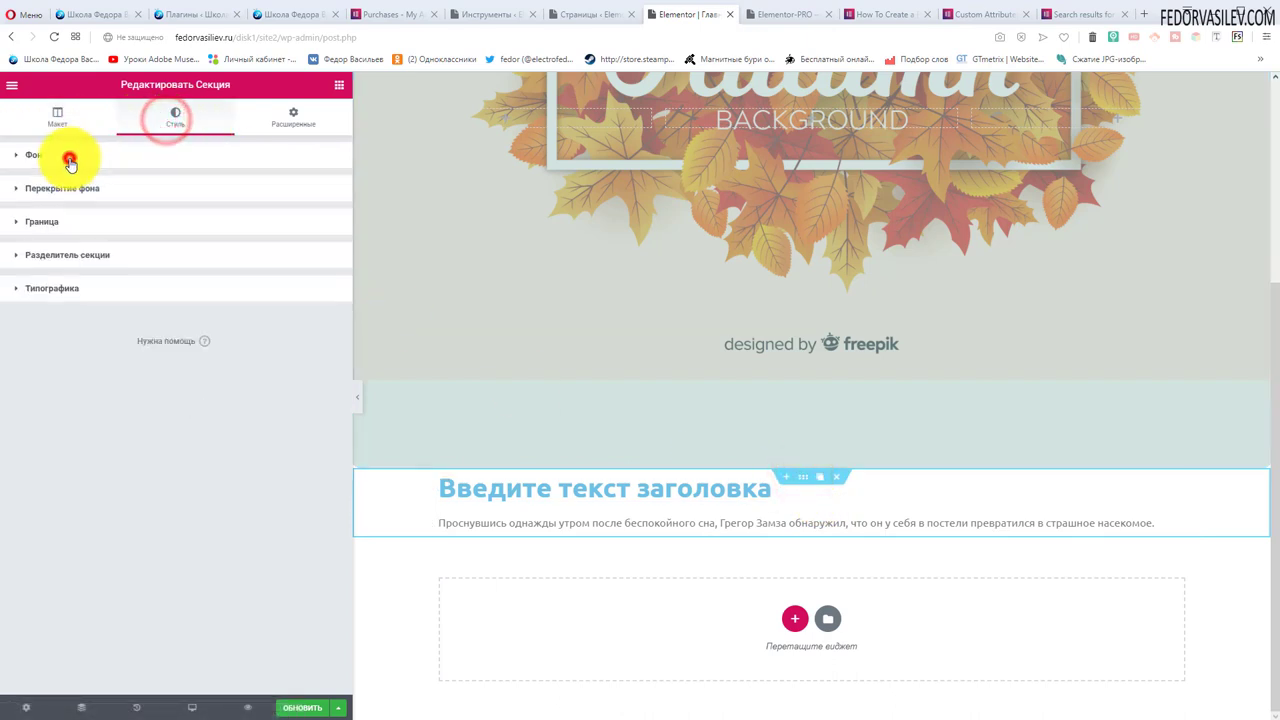
pyautogui.click(36, 289)
pyautogui.click(322, 375)
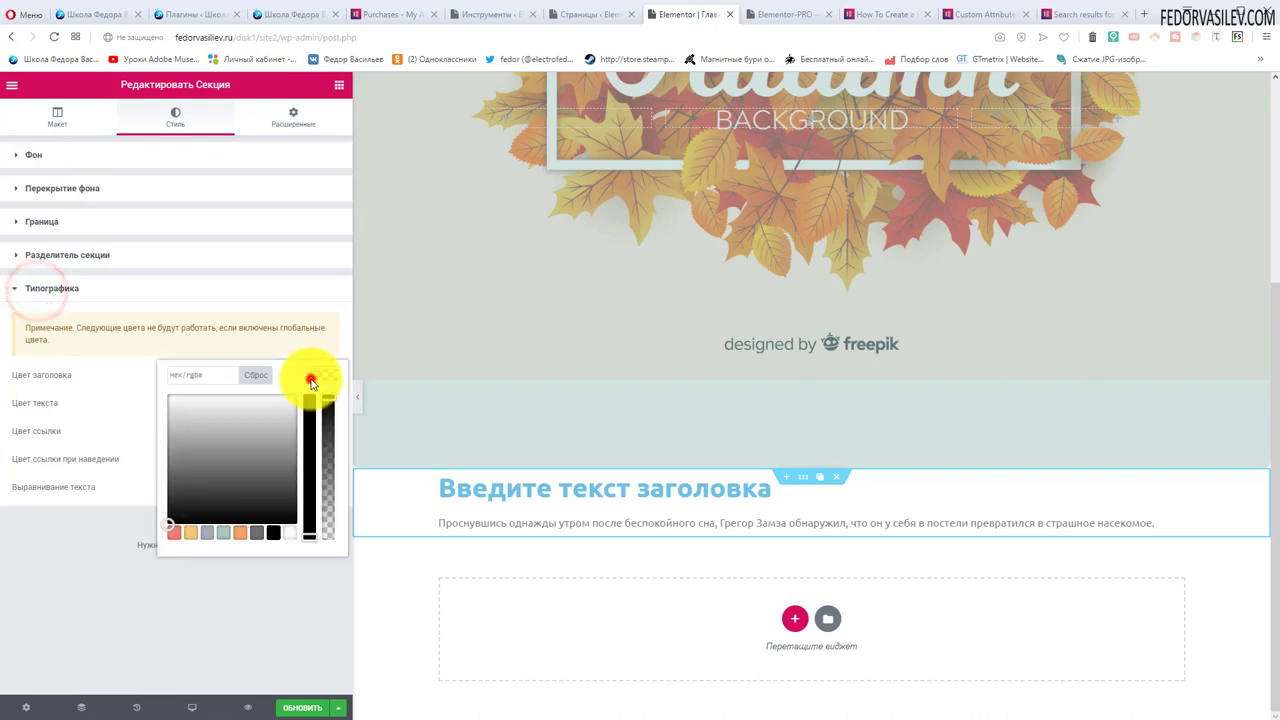
pyautogui.click(240, 532)
pyautogui.click(91, 393)
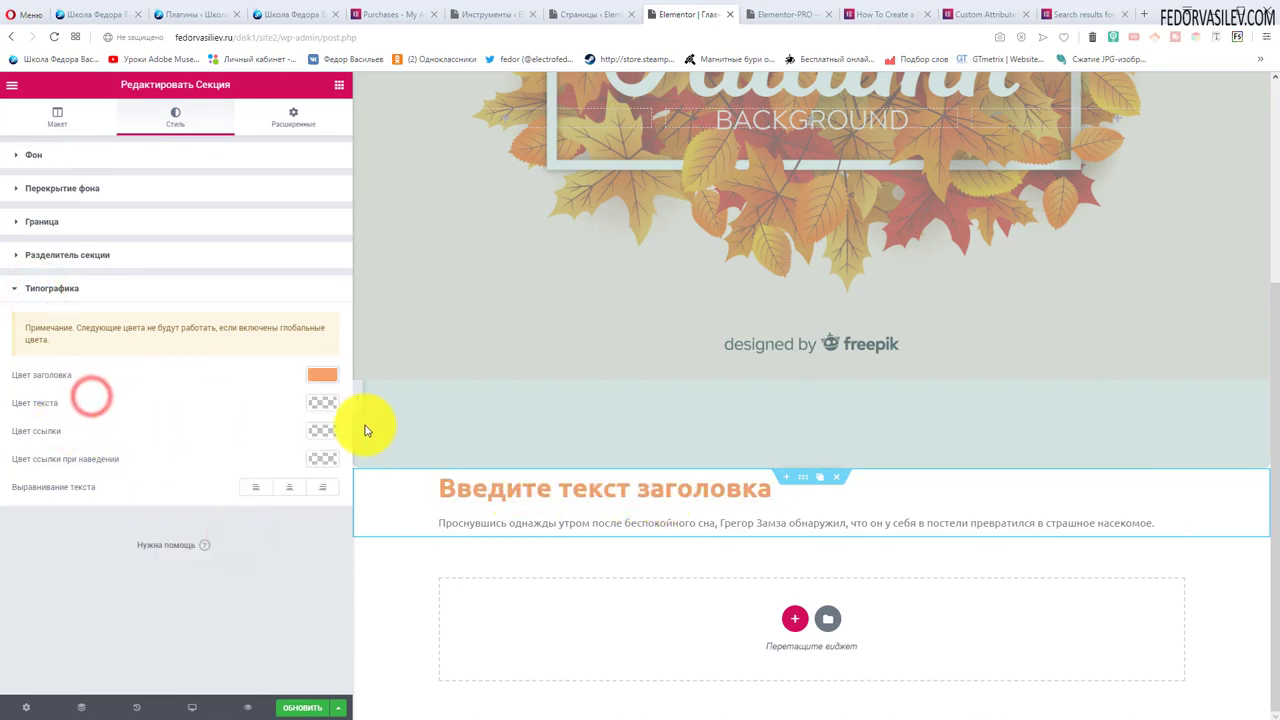
pyautogui.click(320, 405)
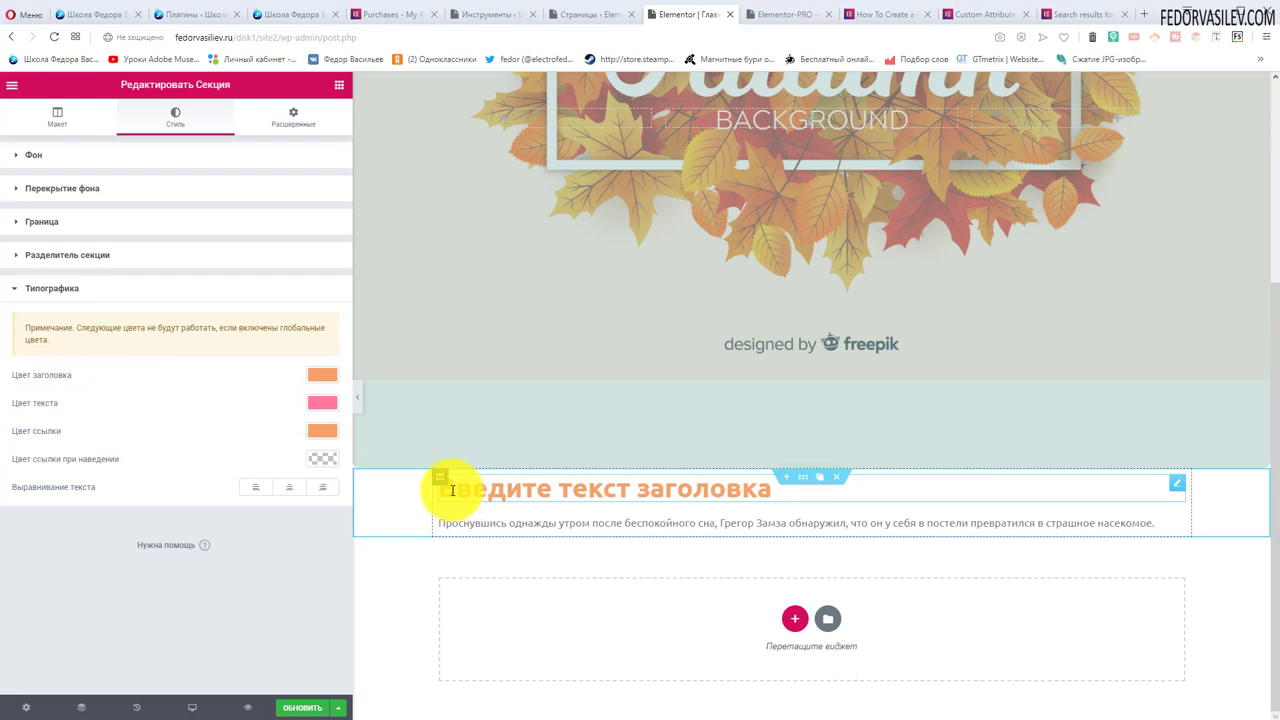
# - Try right, center and left text alignment in the heading section's typography settings
pyautogui.click(322, 488)
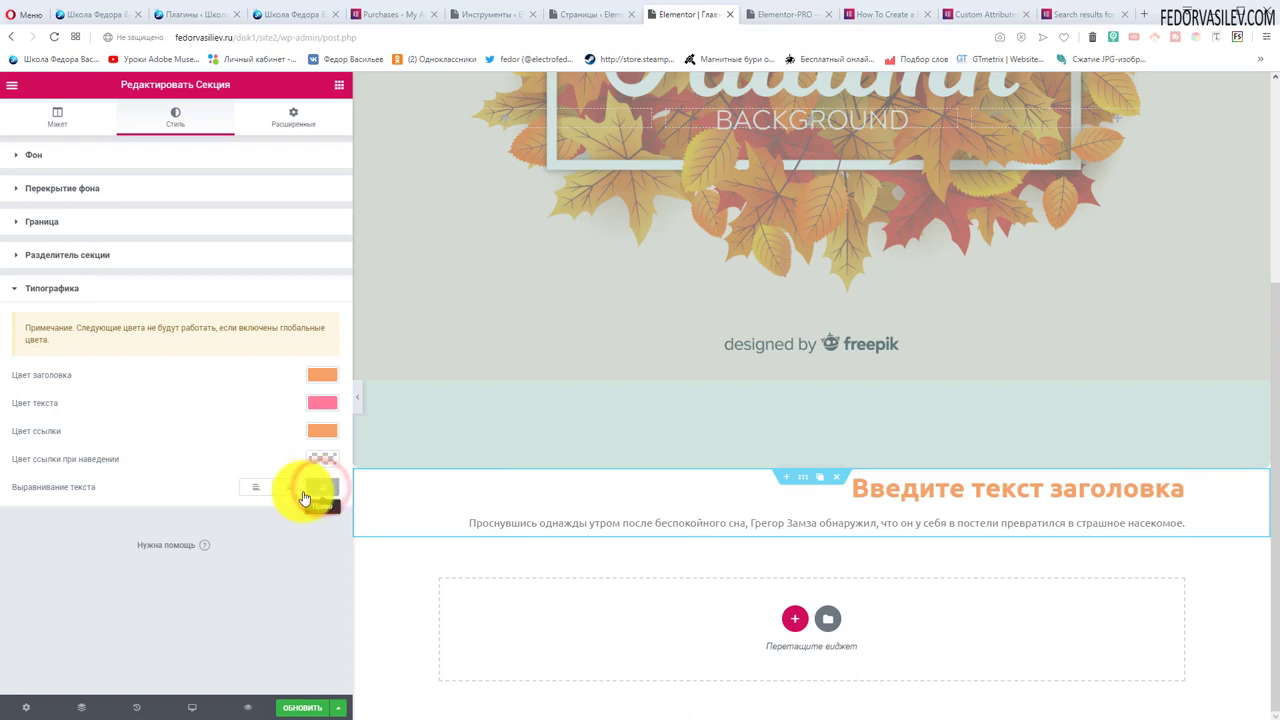
pyautogui.click(296, 489)
pyautogui.click(266, 490)
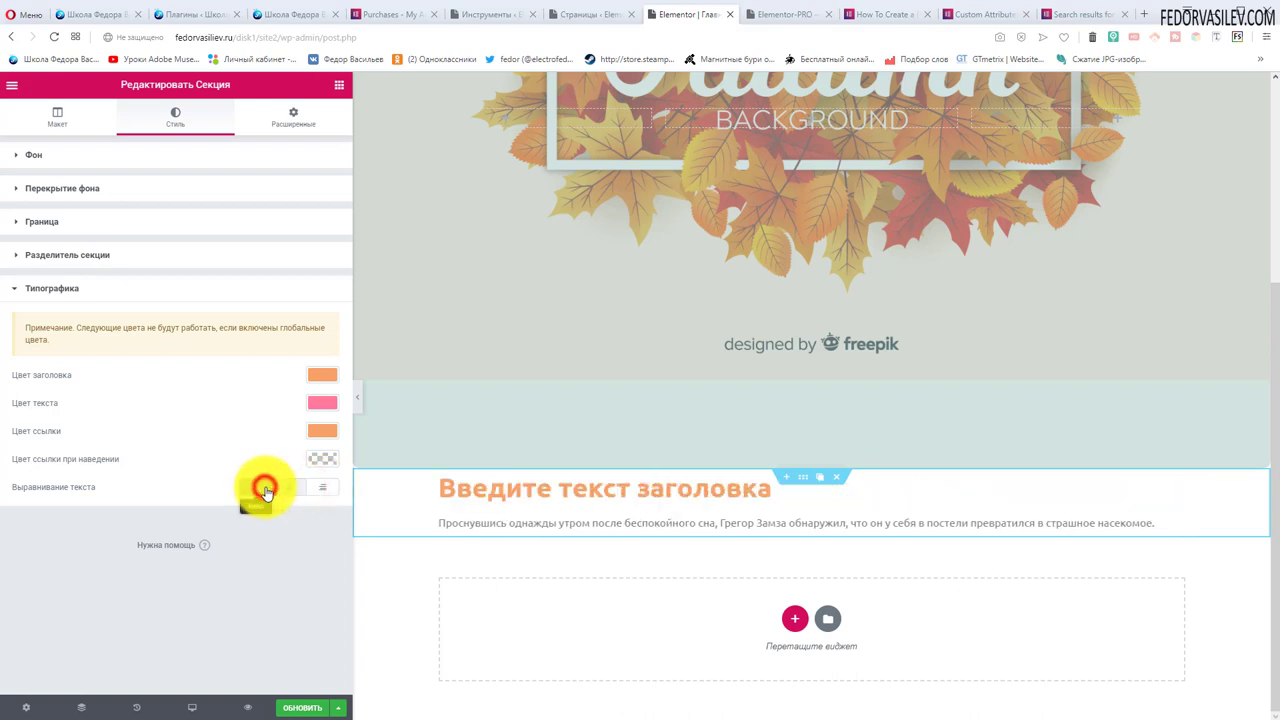
pyautogui.click(285, 490)
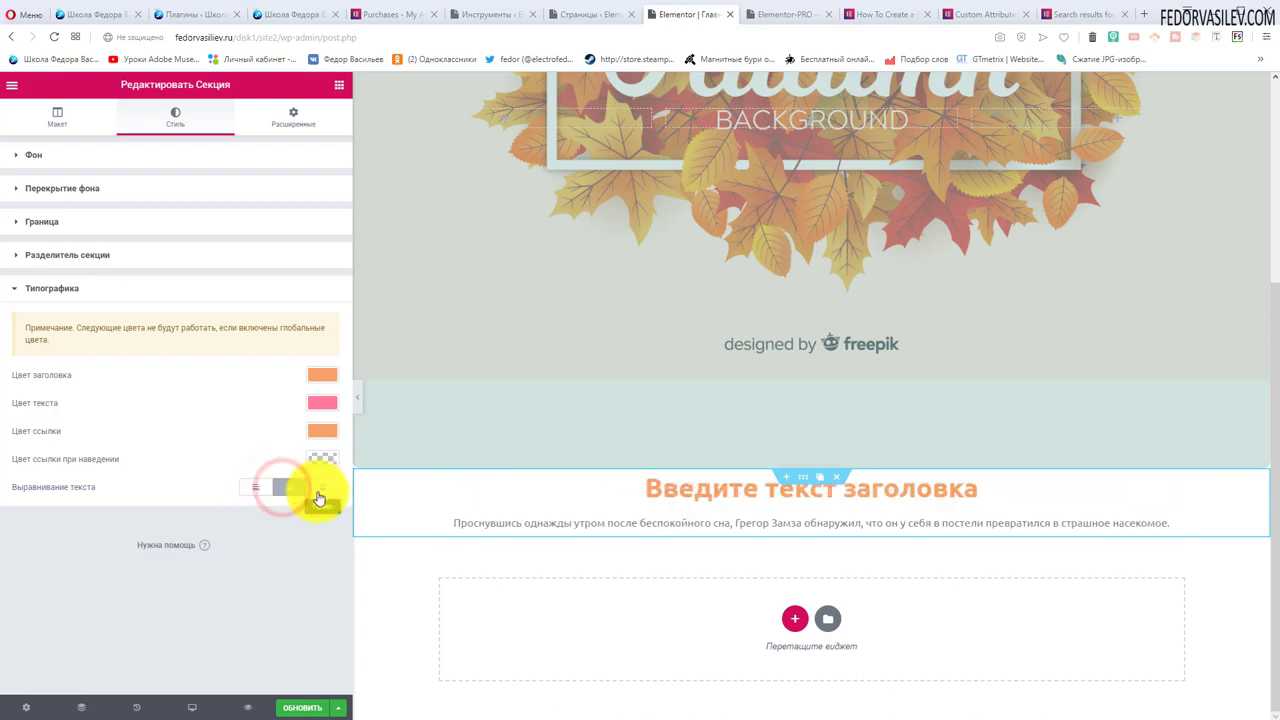
pyautogui.click(318, 490)
pyautogui.click(292, 490)
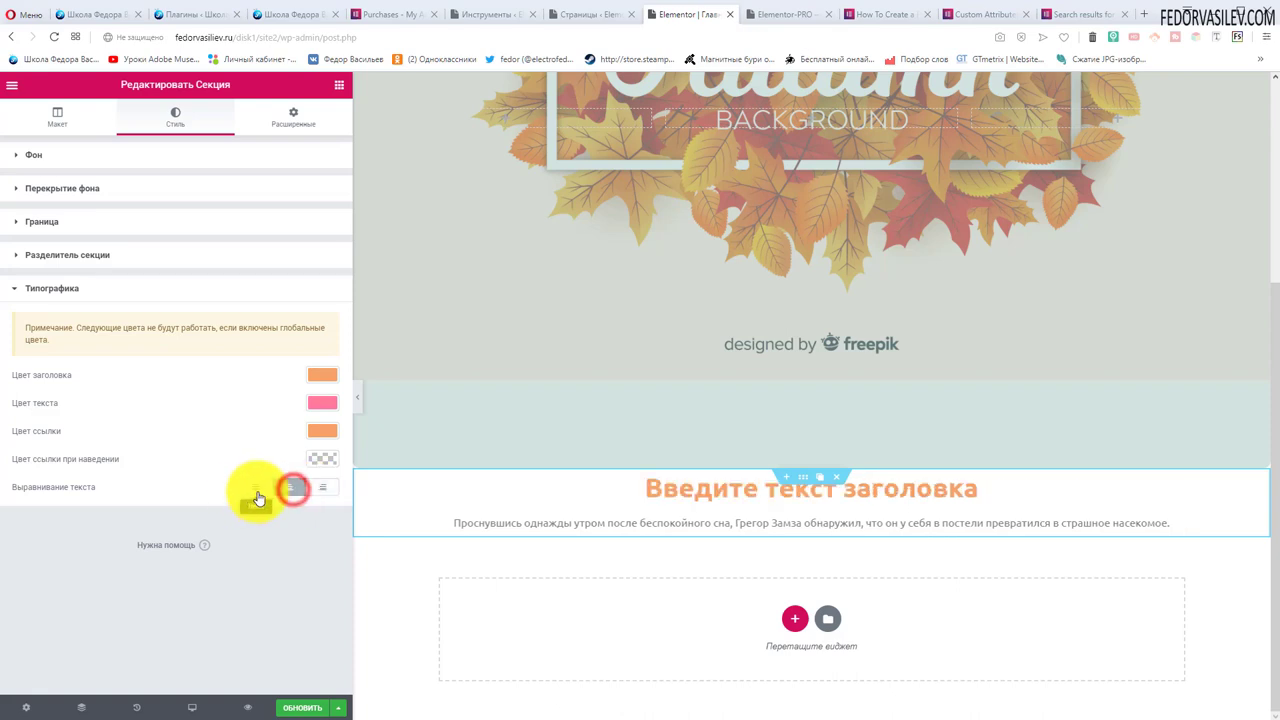
pyautogui.click(257, 490)
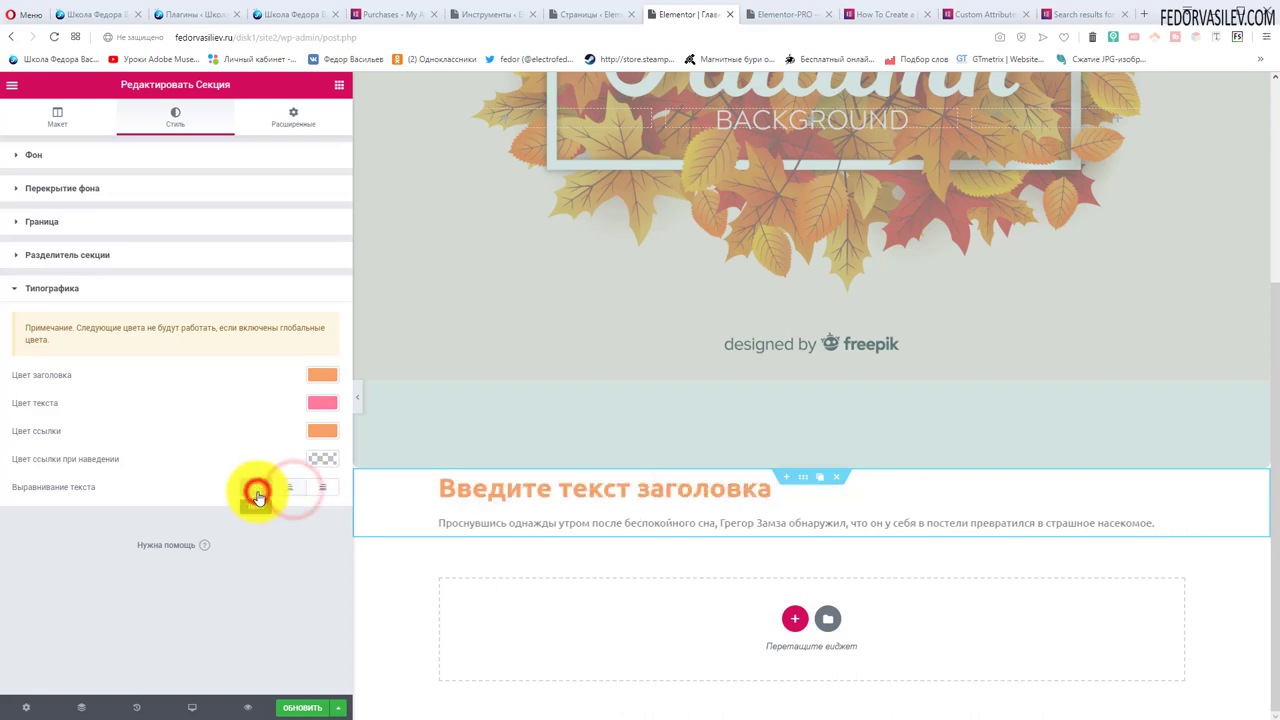
pyautogui.click(75, 288)
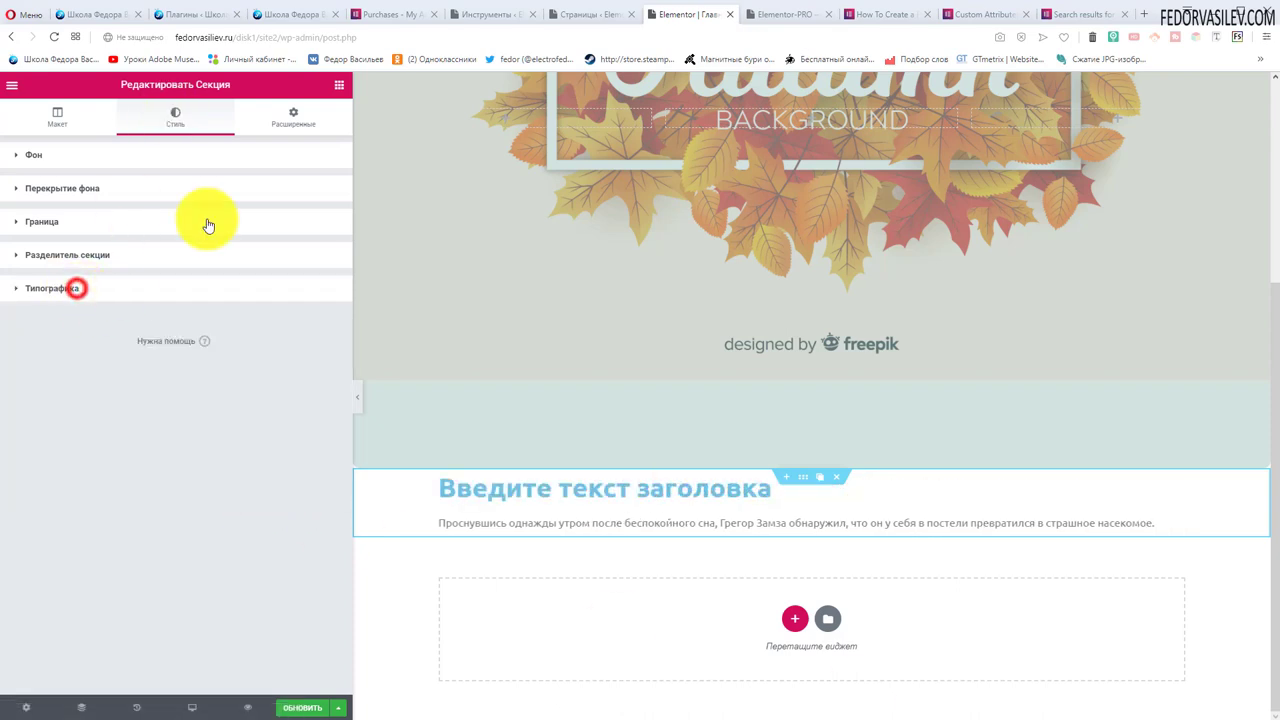
# - Examine the heading section's advanced options for margin, padding, Z-index, CSS ID and CSS classes
pyautogui.click(276, 123)
pyautogui.click(60, 155)
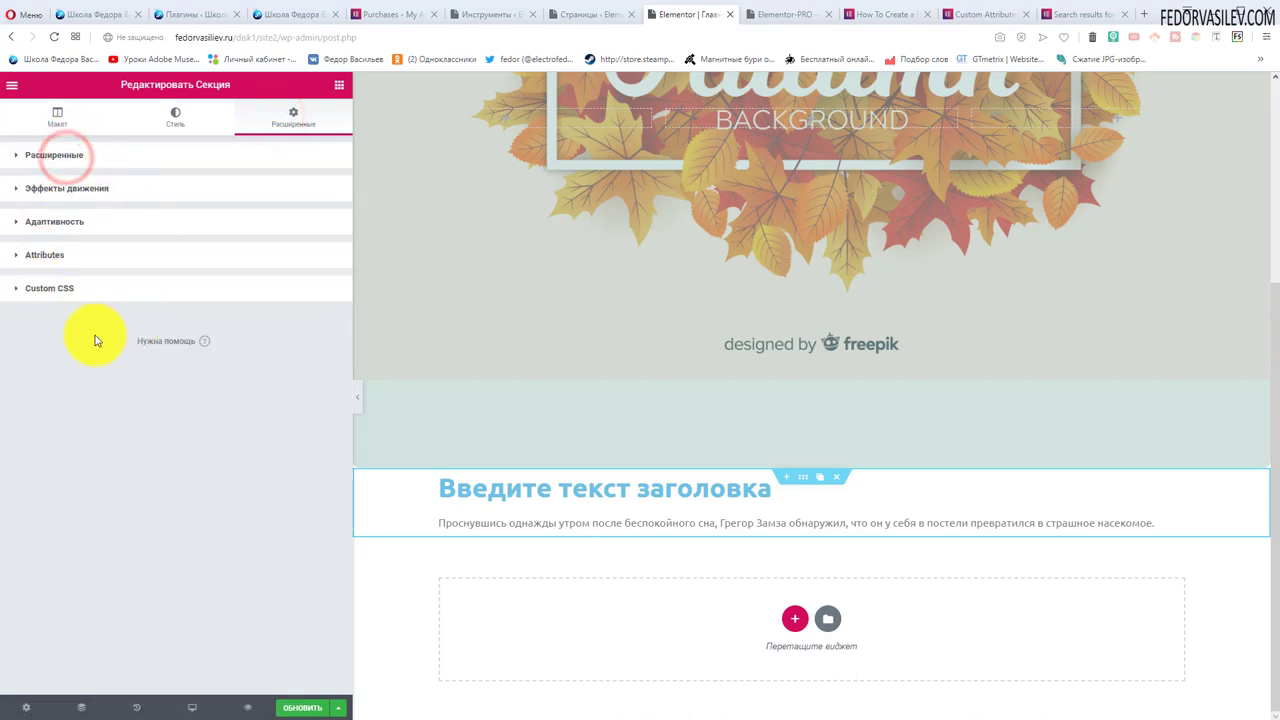
pyautogui.click(55, 157)
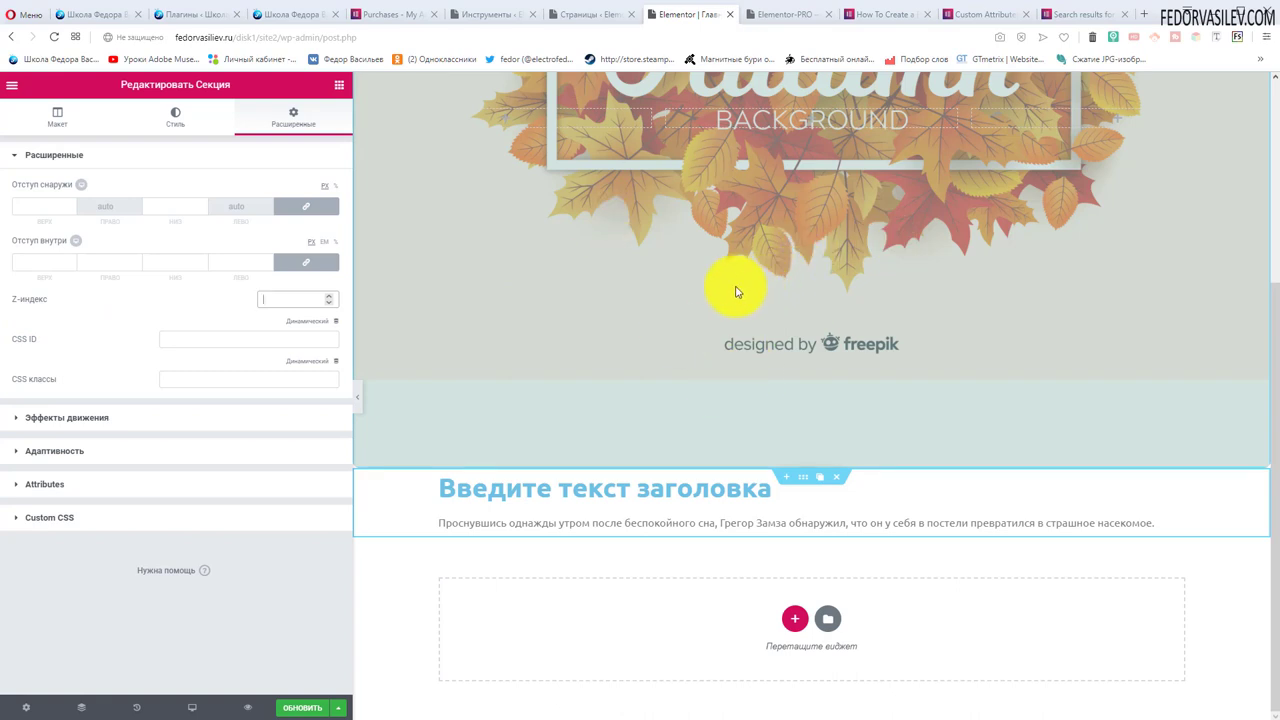
pyautogui.scroll(3, 1042, 254)
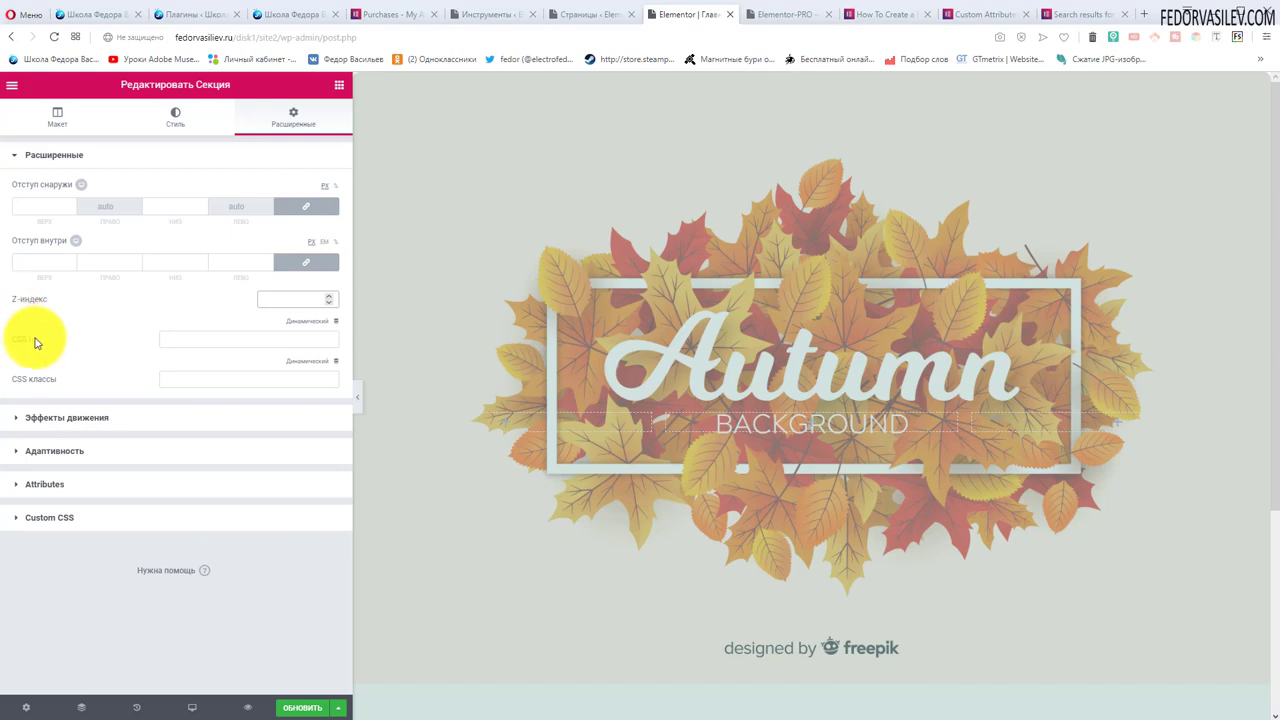
pyautogui.click(166, 337)
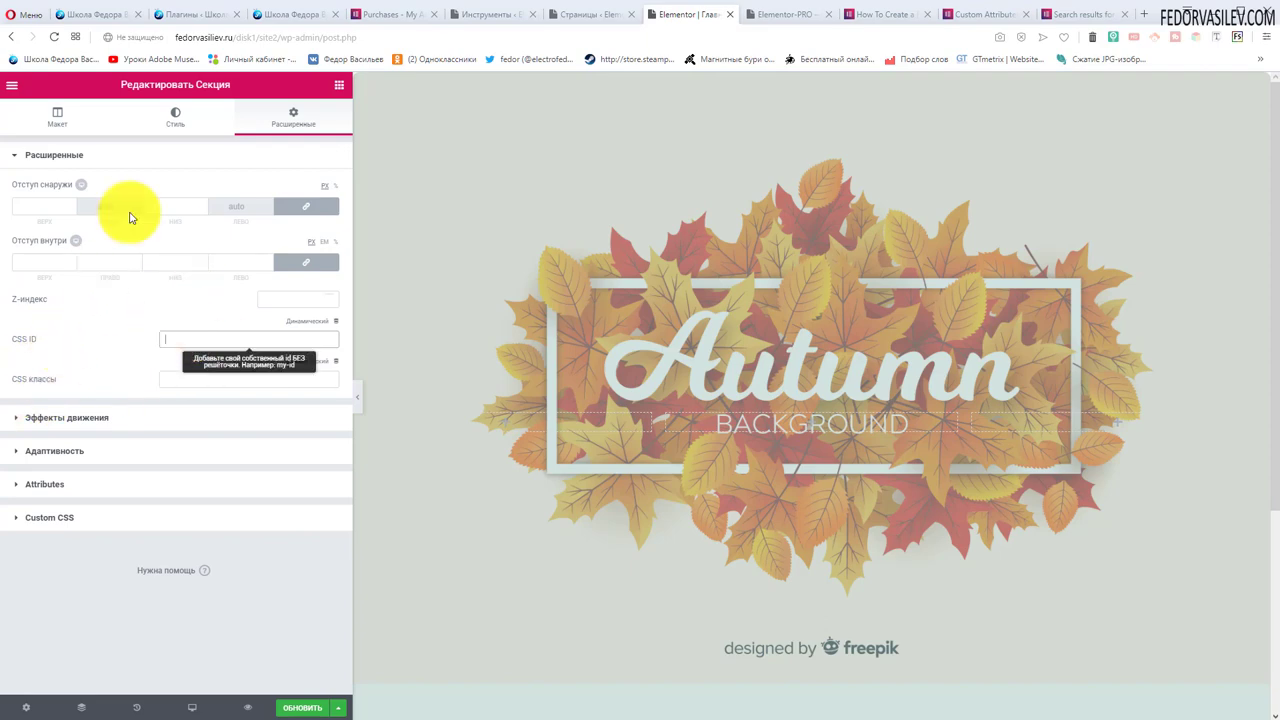
pyautogui.click(65, 155)
# - Turn on Scrolling Effects in the section's motion effects to view its options, and turn it back off
pyautogui.click(62, 189)
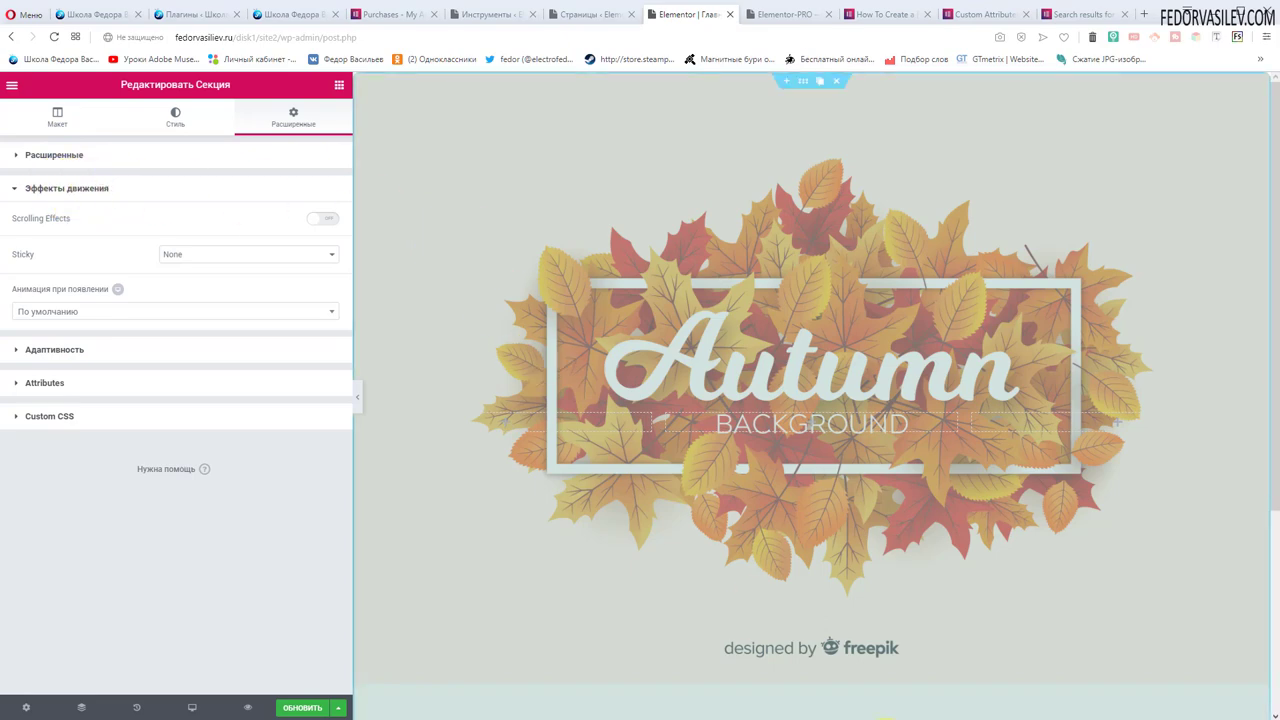
pyautogui.click(324, 219)
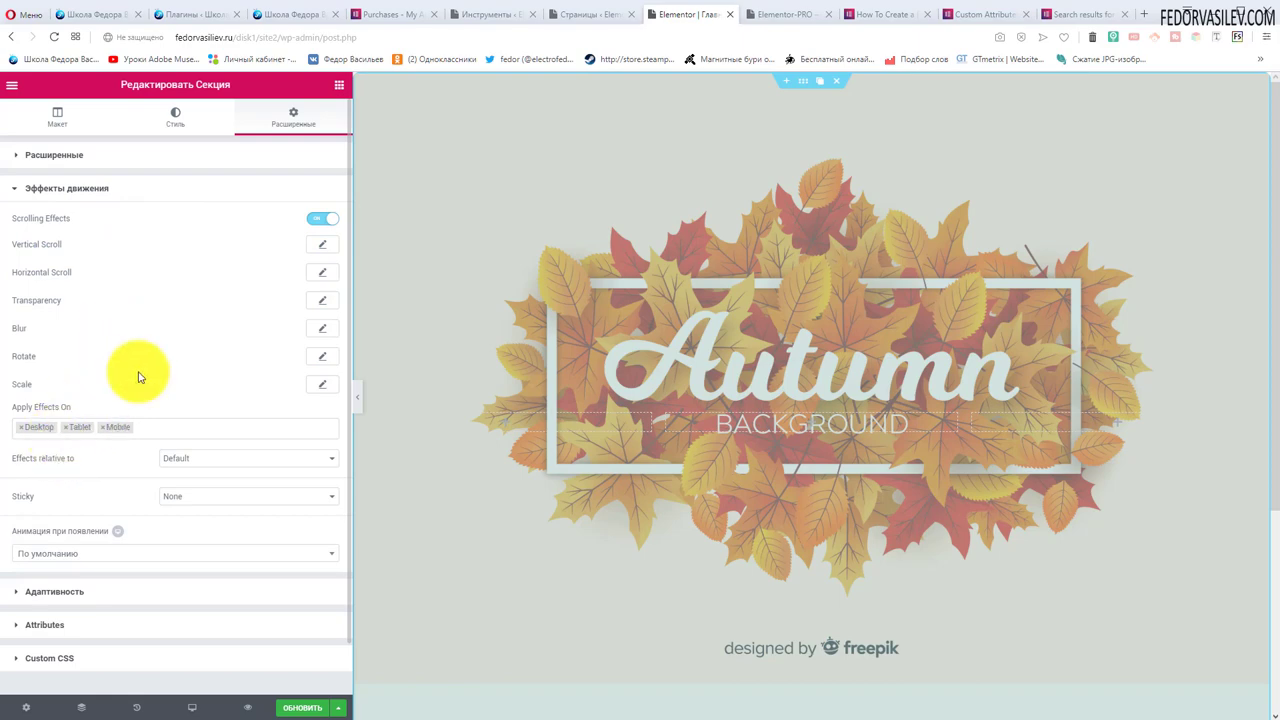
pyautogui.click(318, 219)
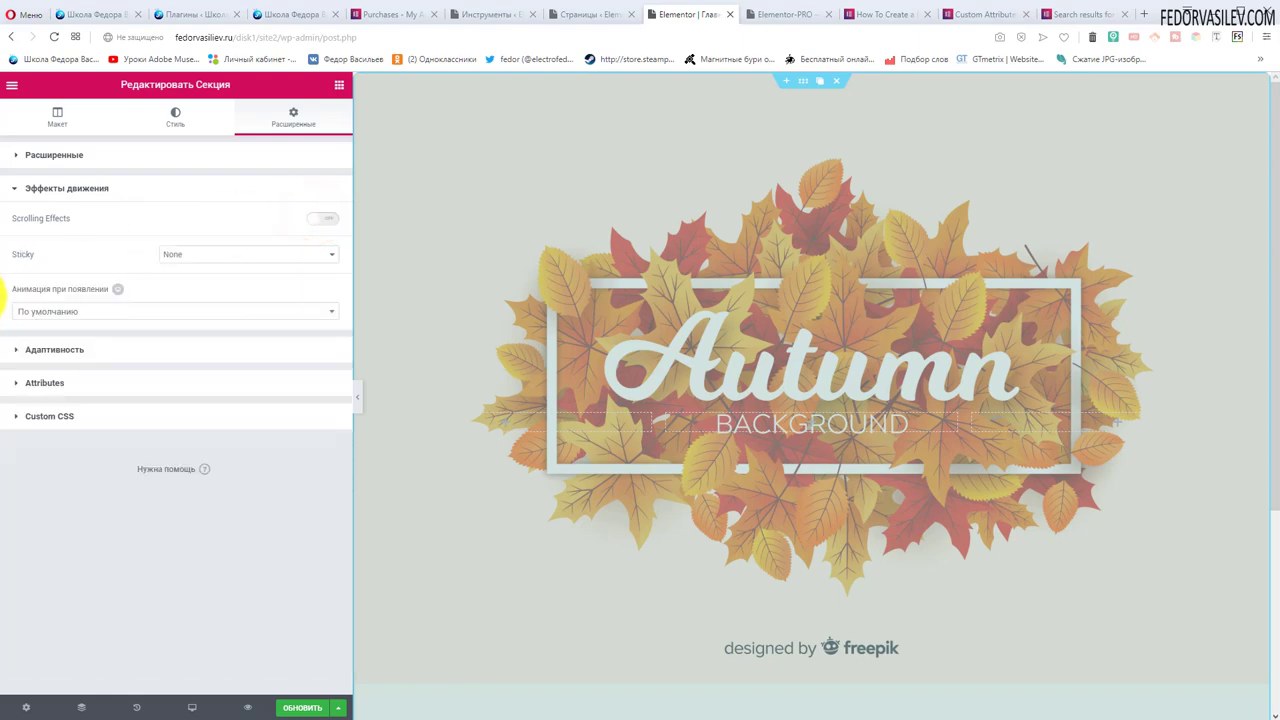
# - Move the heading section above the autumn background section, to the start of the page
pyautogui.scroll(-3, 799, 348)
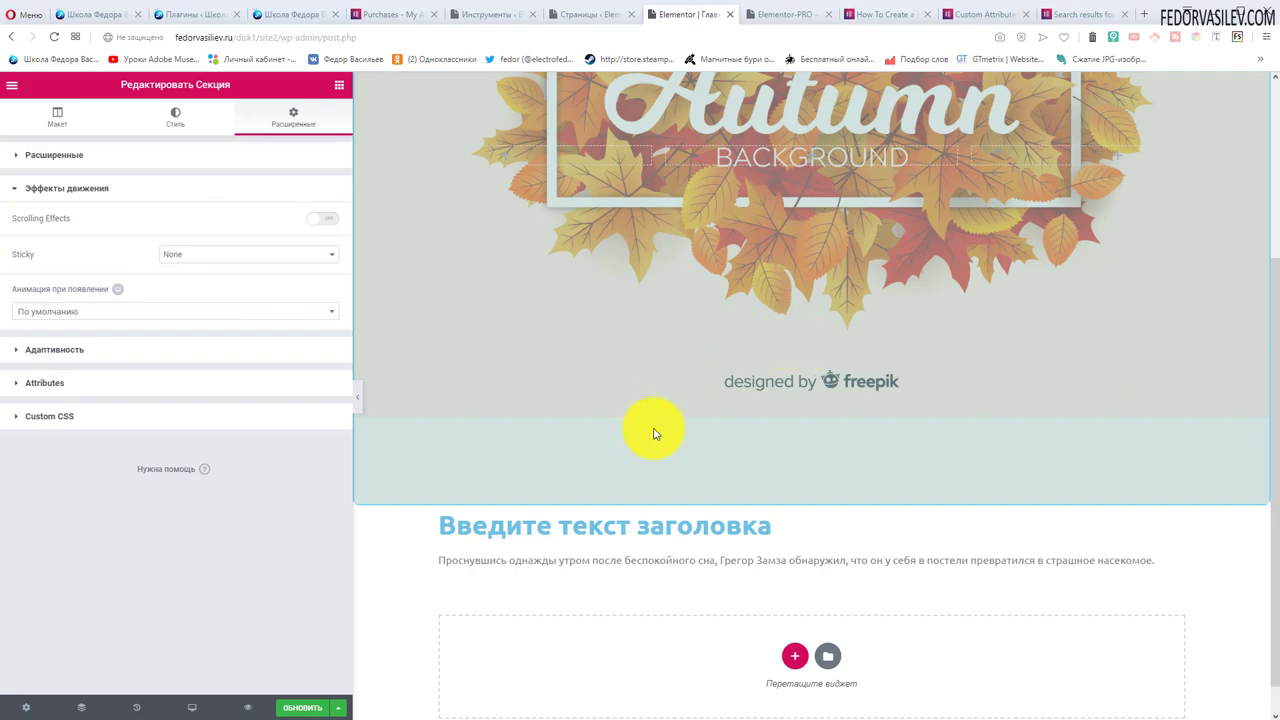
pyautogui.scroll(3, 443, 537)
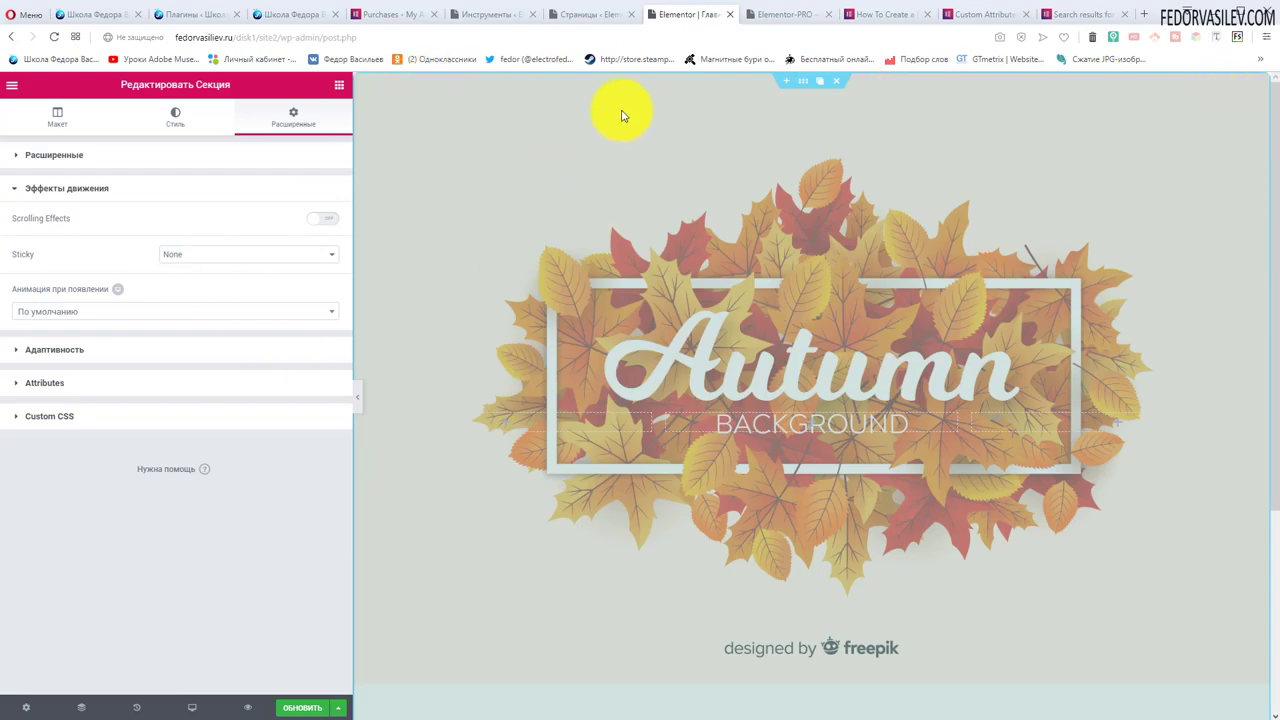
pyautogui.scroll(-3, 578, 133)
pyautogui.scroll(3, 530, 137)
pyautogui.scroll(-3, 640, 150)
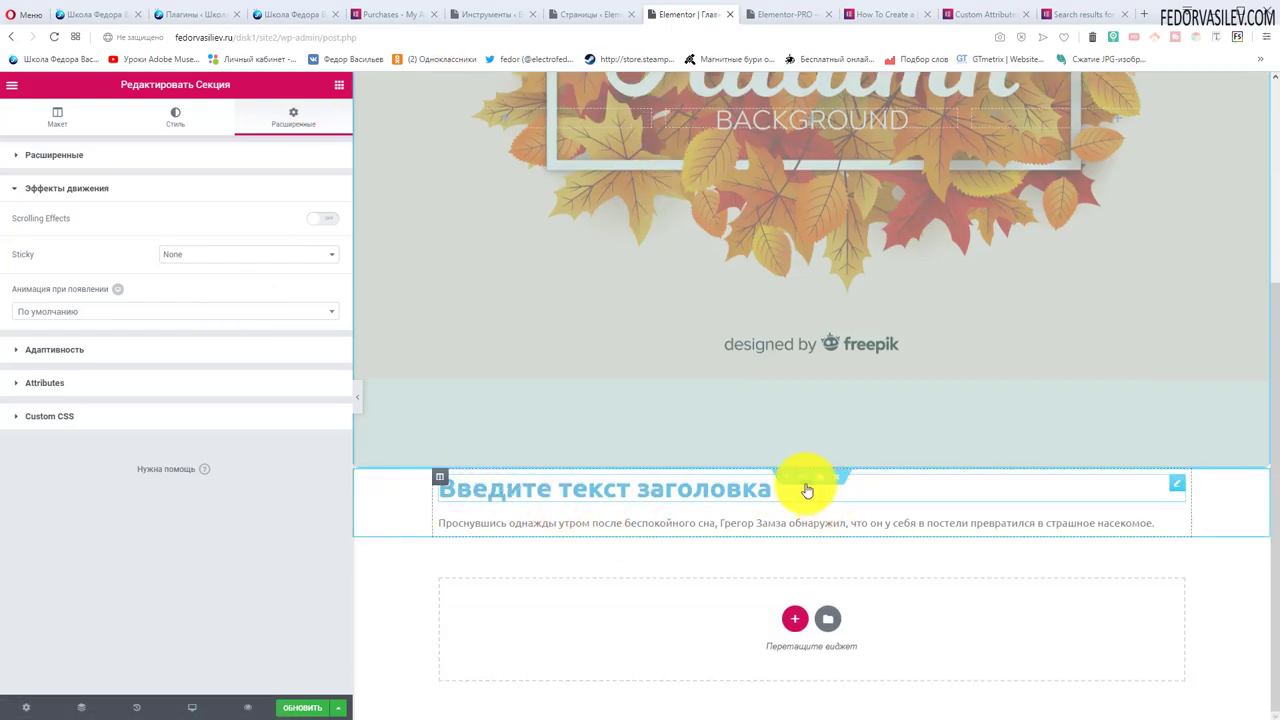
pyautogui.moveTo(808, 478); pyautogui.dragTo(664, 95)
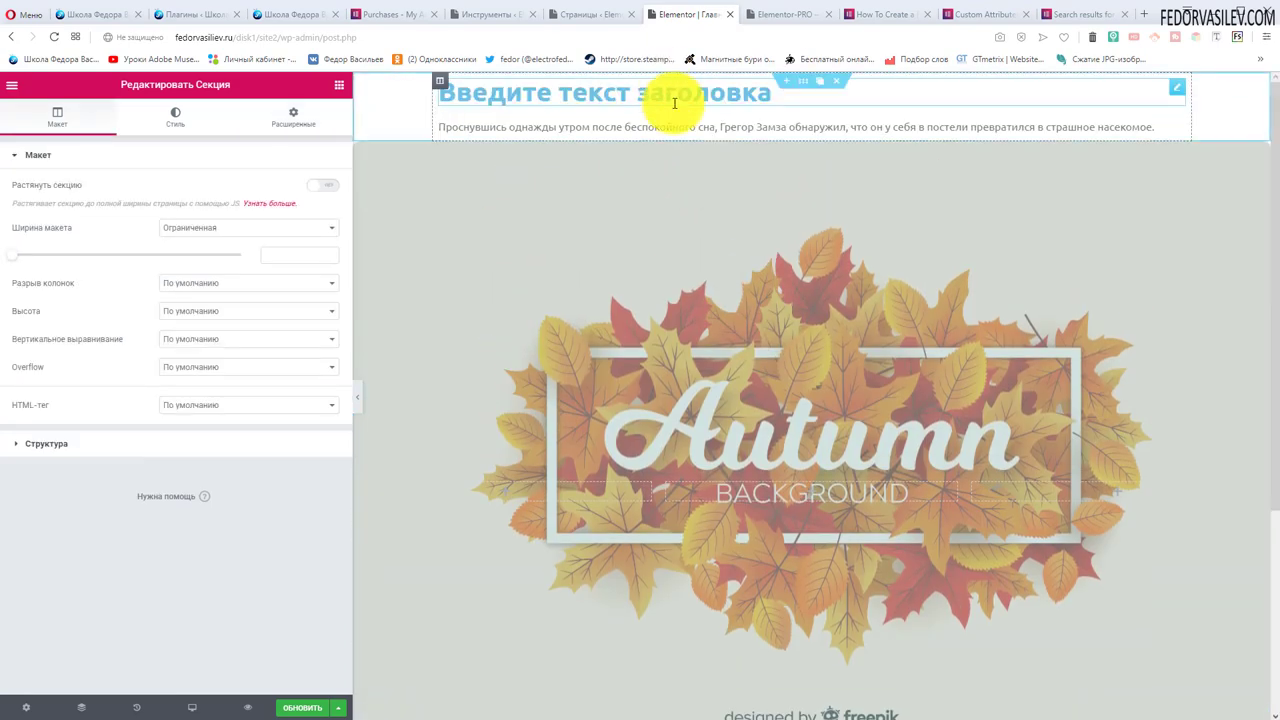
pyautogui.scroll(-3, 680, 262)
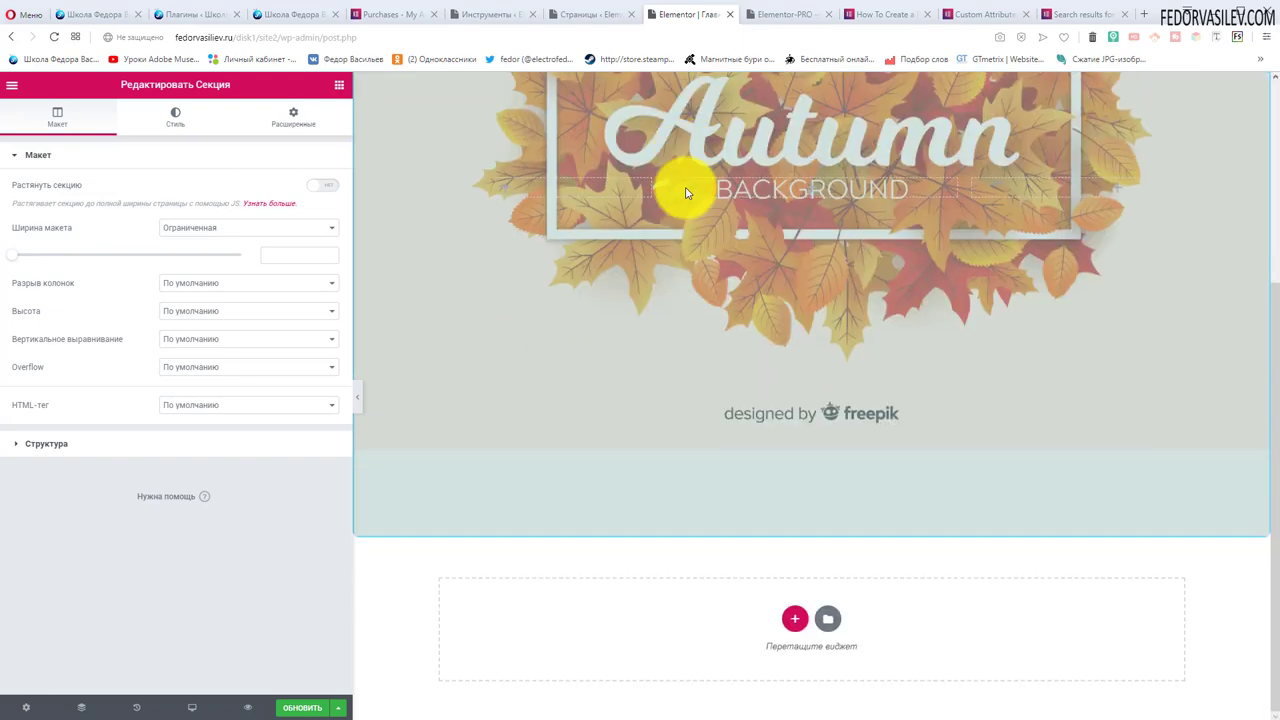
# - Set the heading section's entrance animation to Нет and its Sticky option to Top in the motion effects
pyautogui.scroll(5, 680, 186)
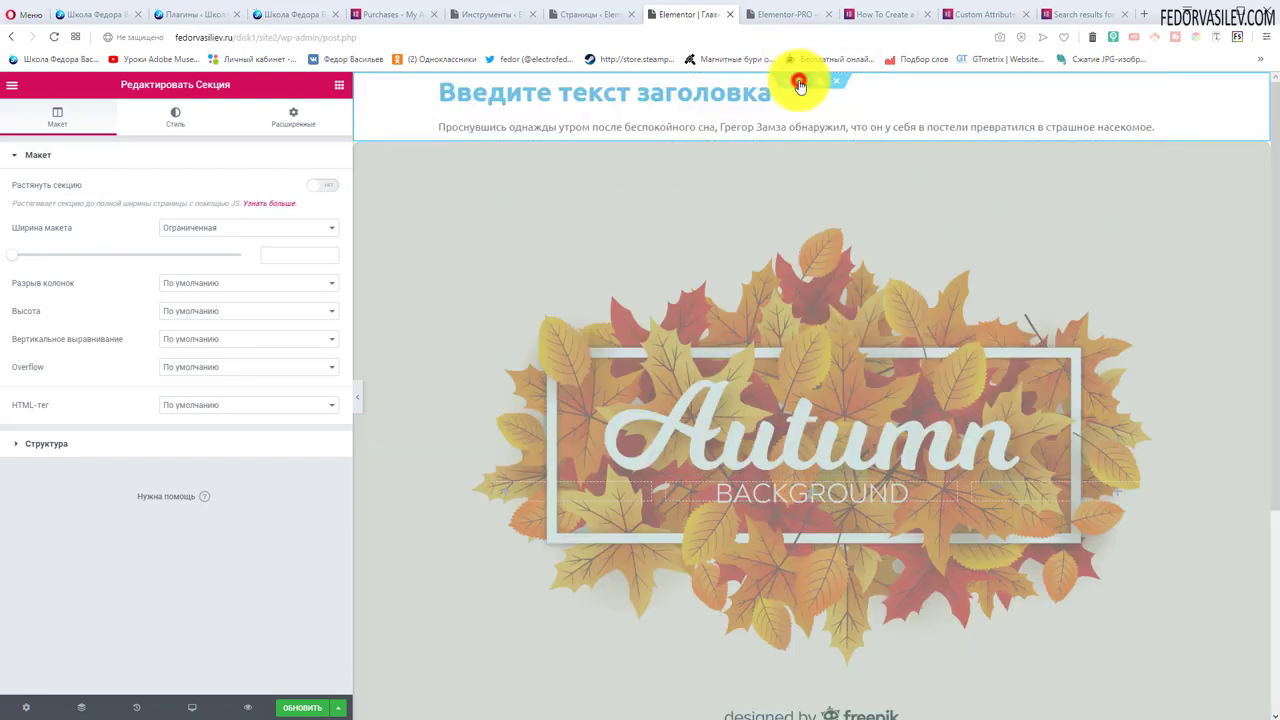
pyautogui.click(281, 115)
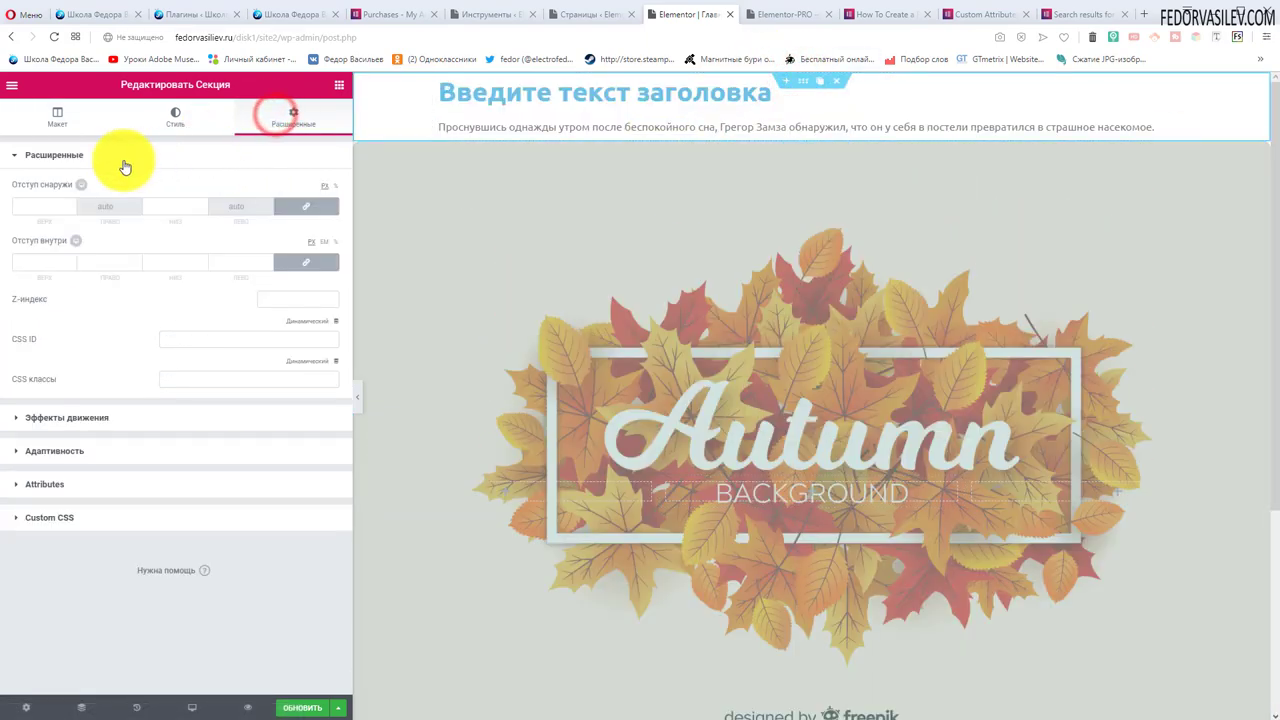
pyautogui.click(77, 160)
pyautogui.click(68, 189)
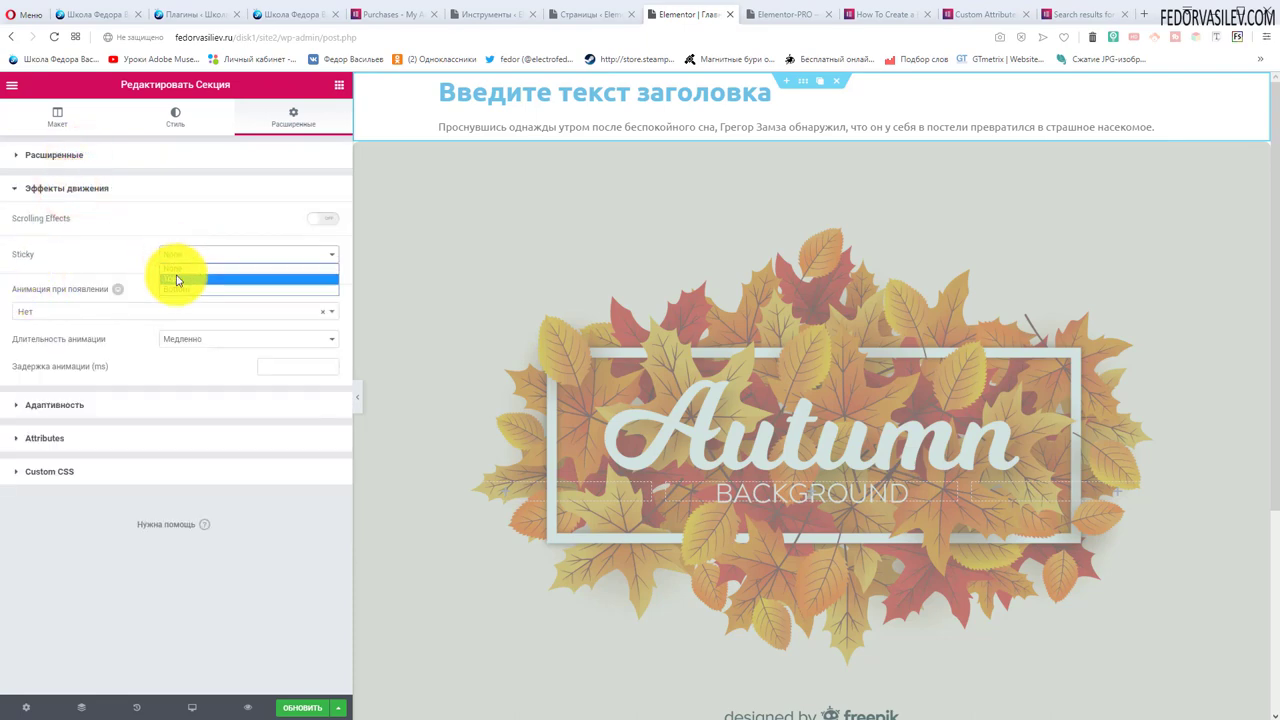
pyautogui.click(176, 266)
pyautogui.scroll(-2, 818, 287)
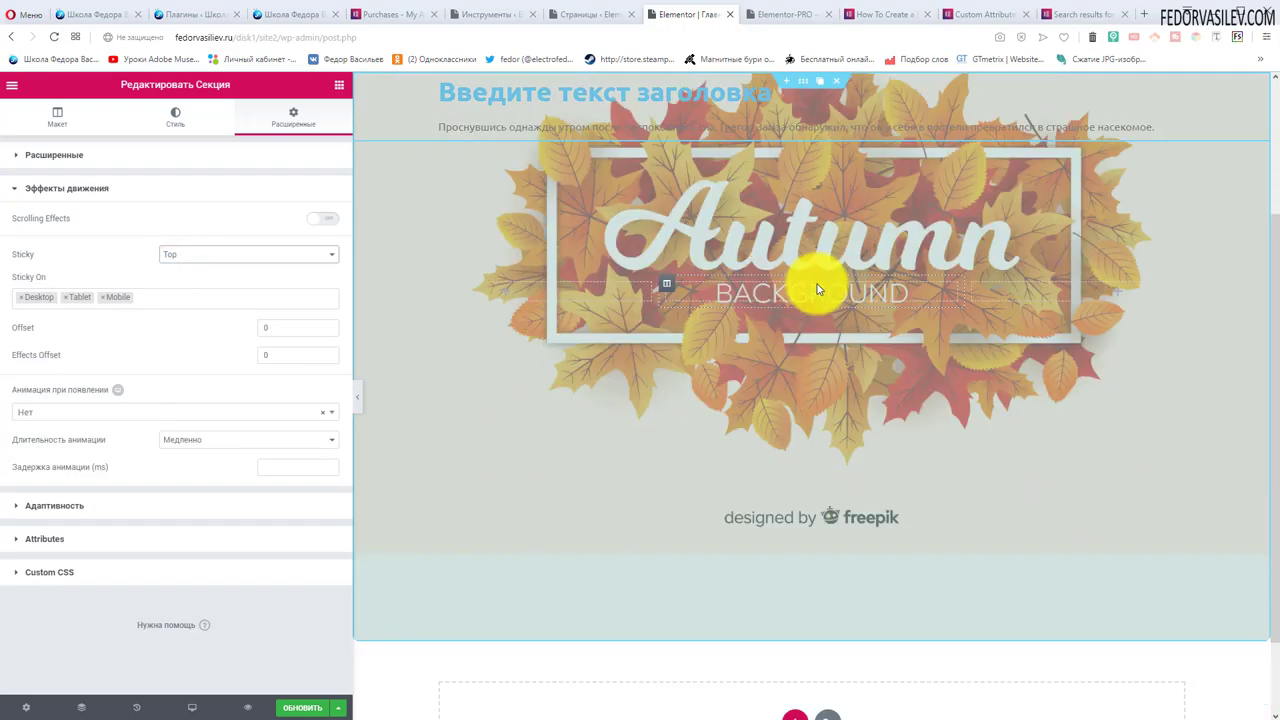
pyautogui.scroll(2, 820, 286)
pyautogui.scroll(-3, 825, 286)
pyautogui.scroll(3, 834, 286)
pyautogui.scroll(-3, 836, 288)
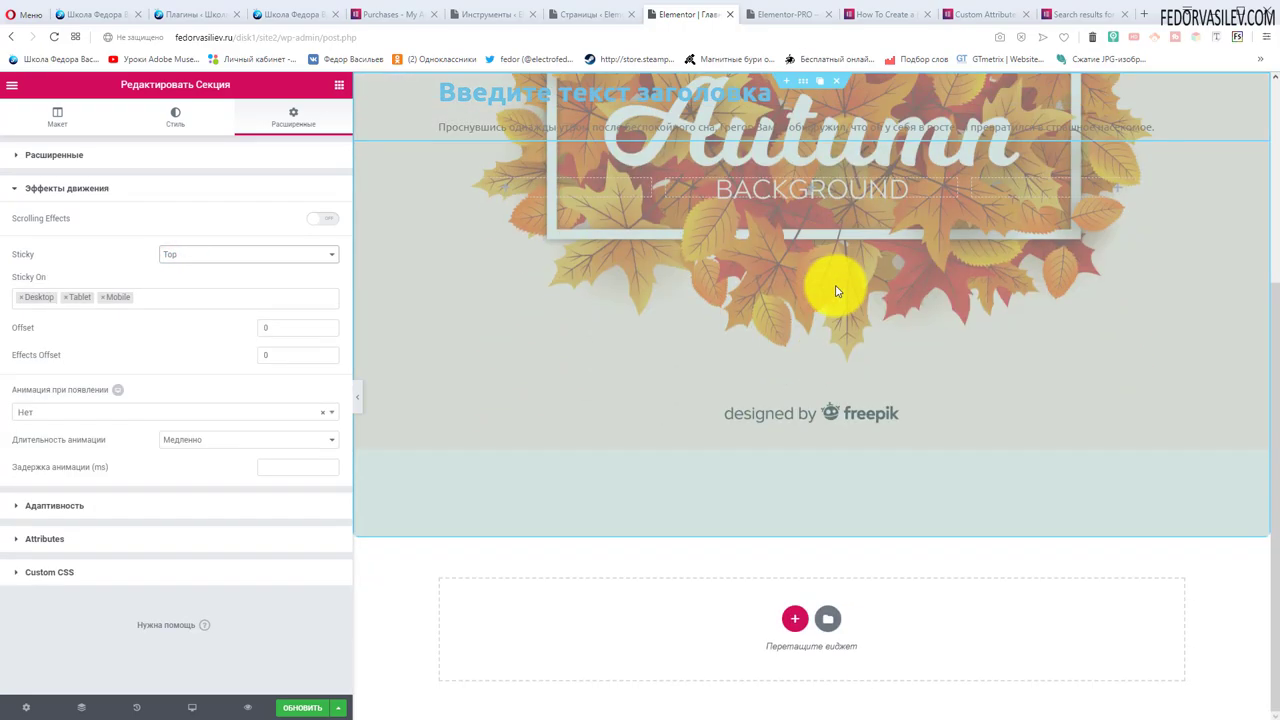
pyautogui.scroll(3, 834, 286)
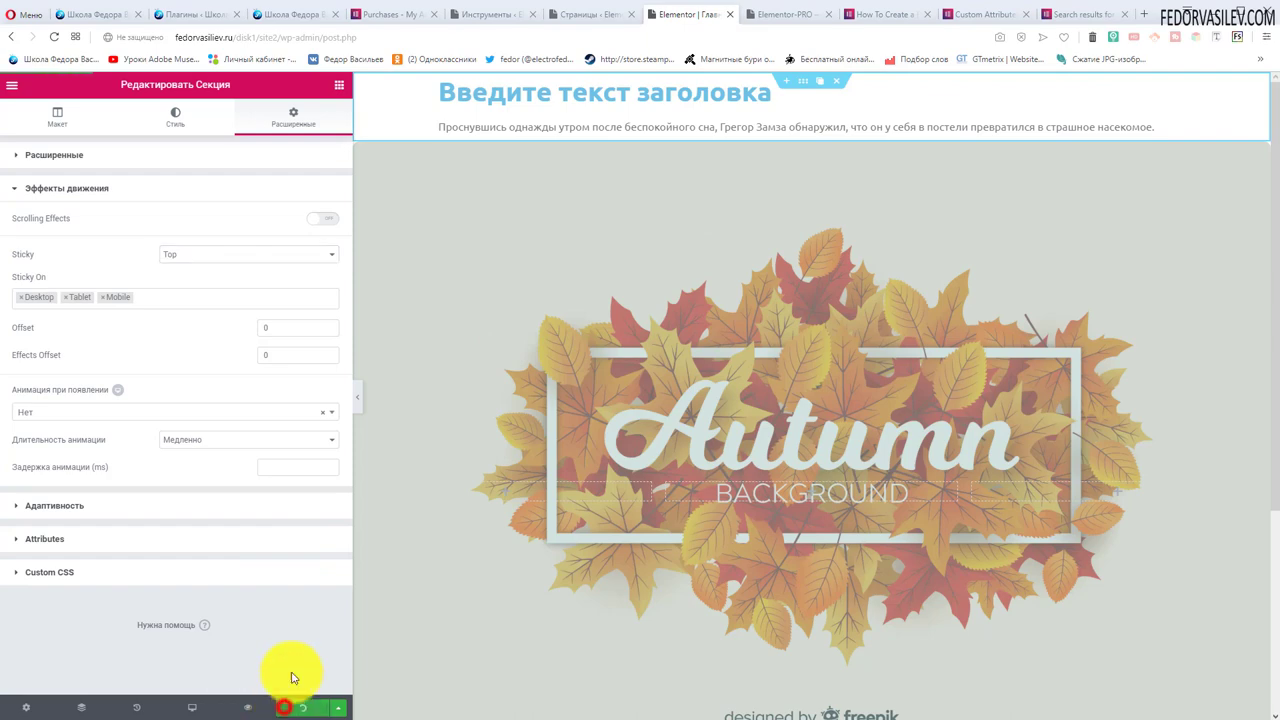
# - Update the page and reload the live site to check the heading section, and return to the Elementor editor
pyautogui.click(785, 16)
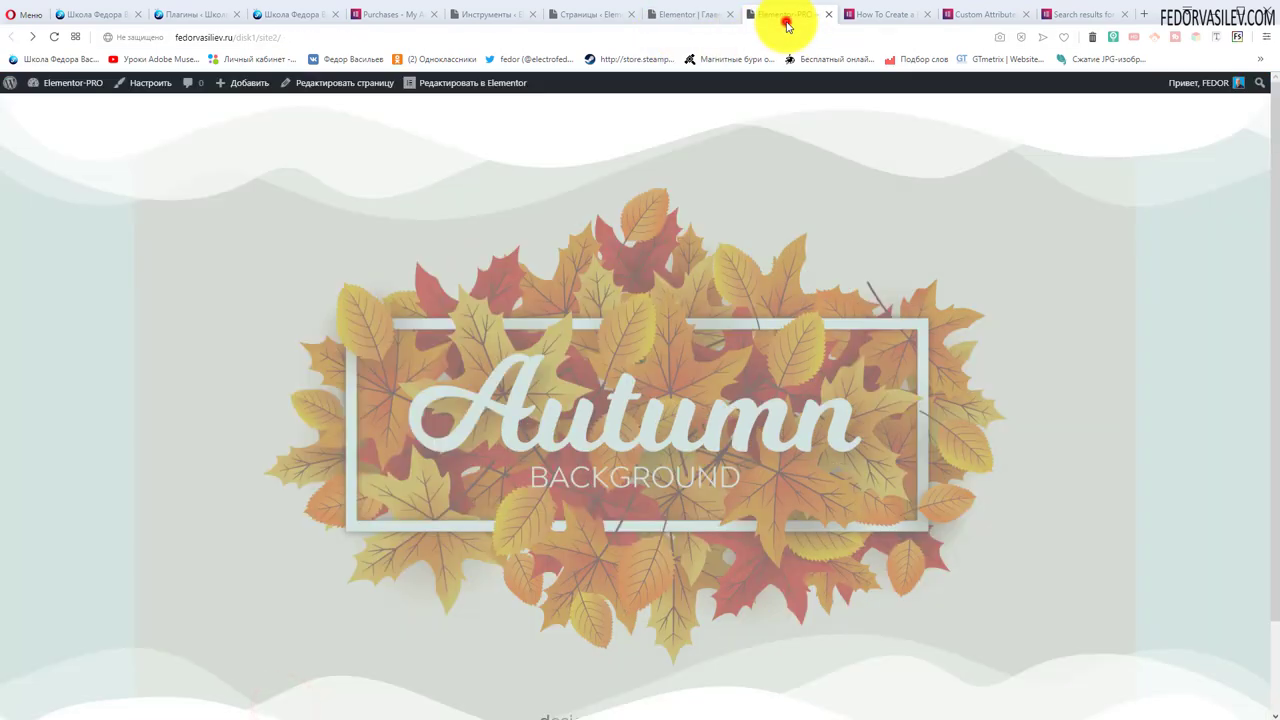
pyautogui.click(55, 38)
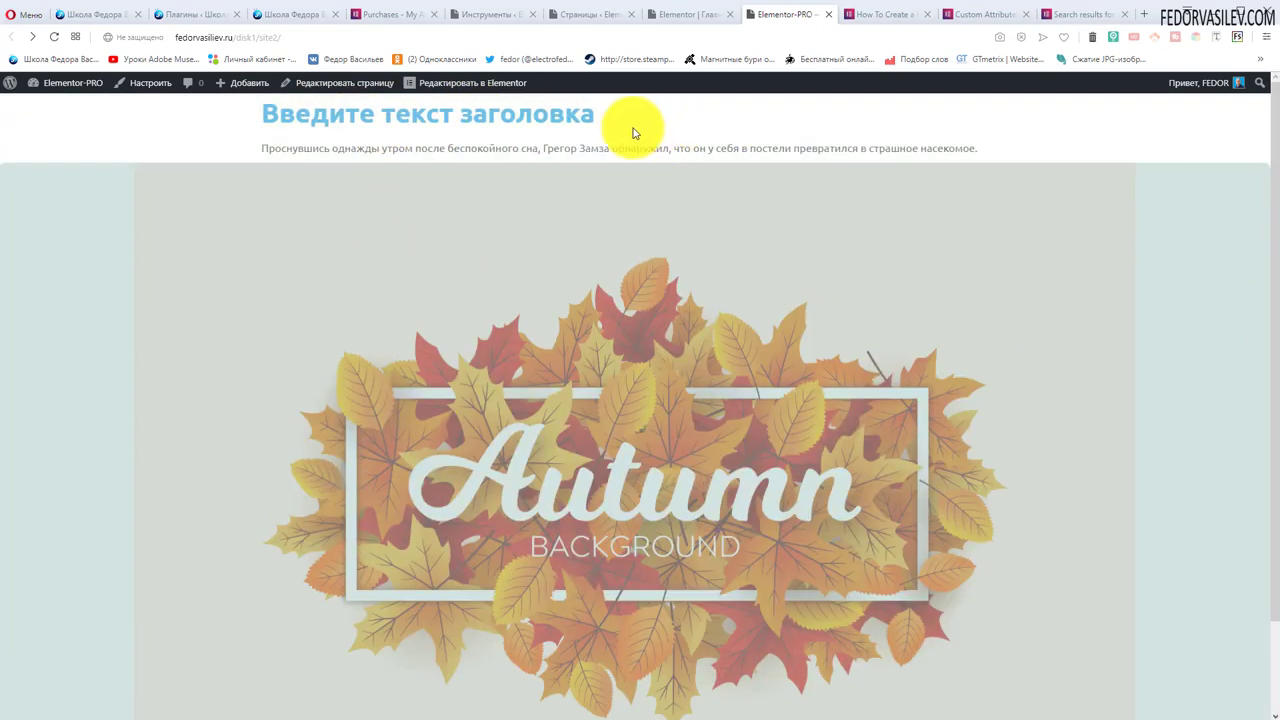
pyautogui.click(665, 14)
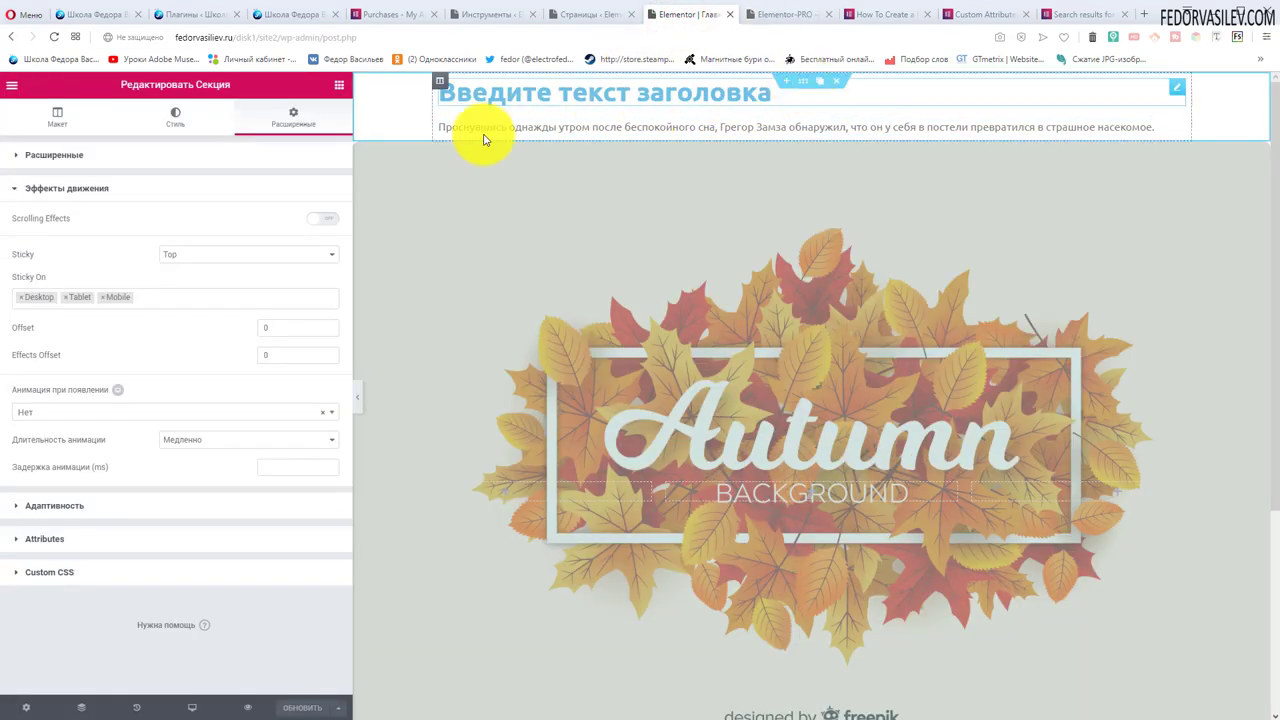
# - Give the heading section a classic background, trying the dark grey swatch and settling on white
pyautogui.click(186, 117)
pyautogui.click(229, 220)
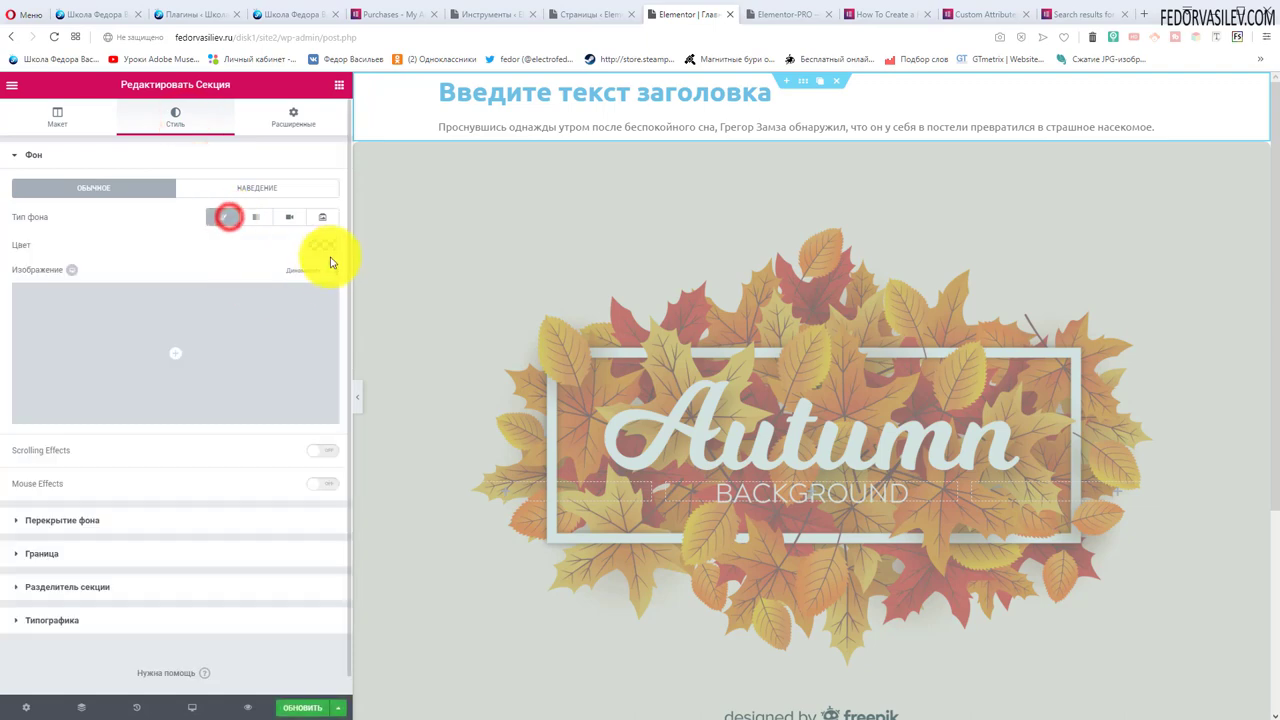
pyautogui.click(325, 246)
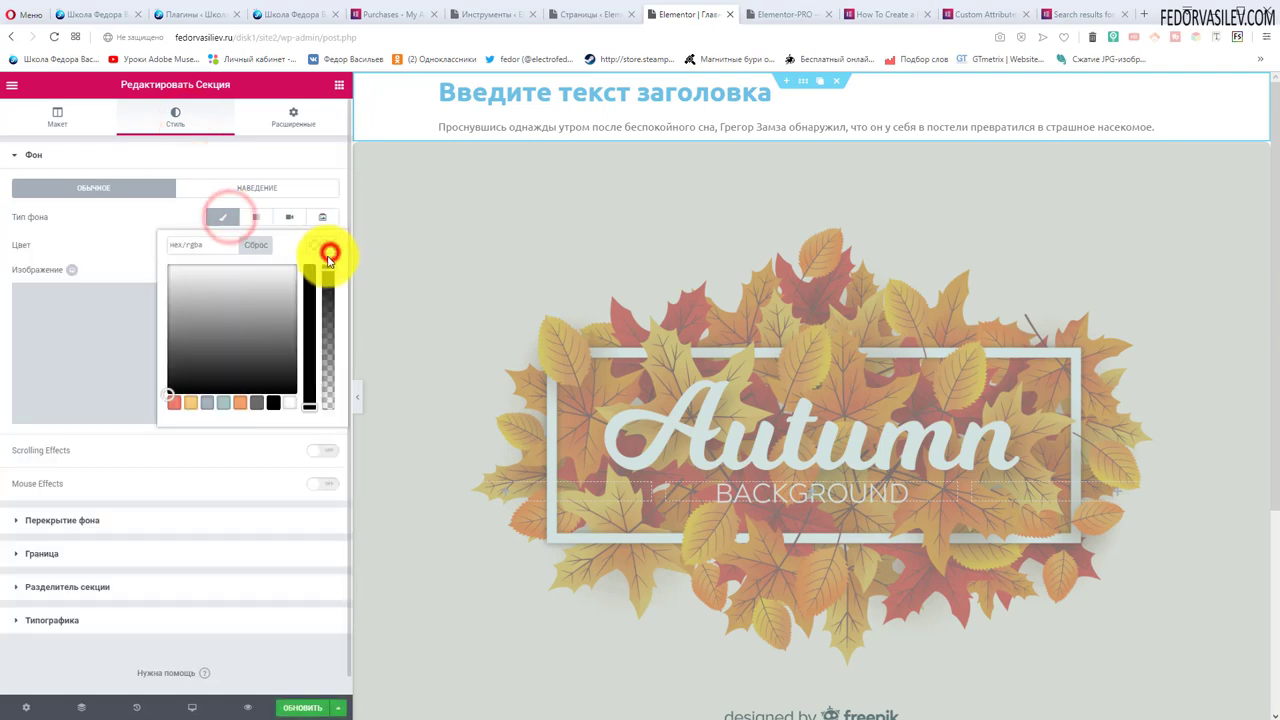
pyautogui.click(256, 403)
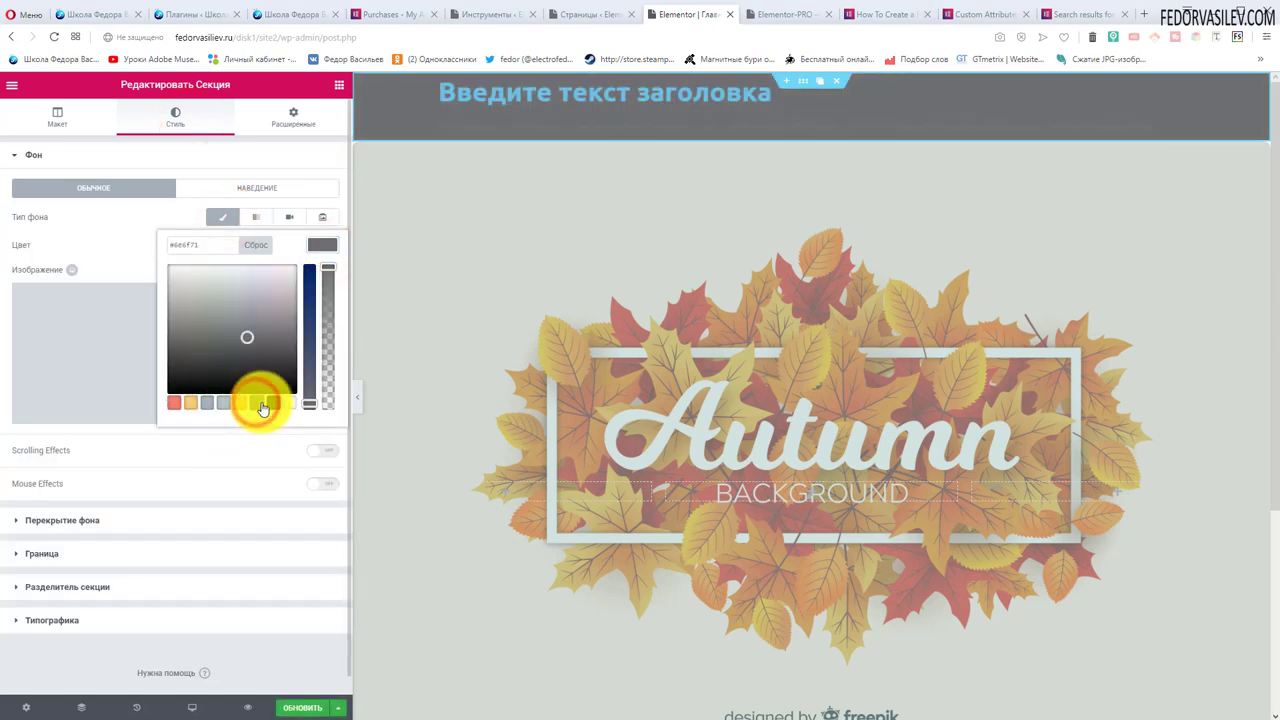
pyautogui.click(284, 403)
pyautogui.click(122, 228)
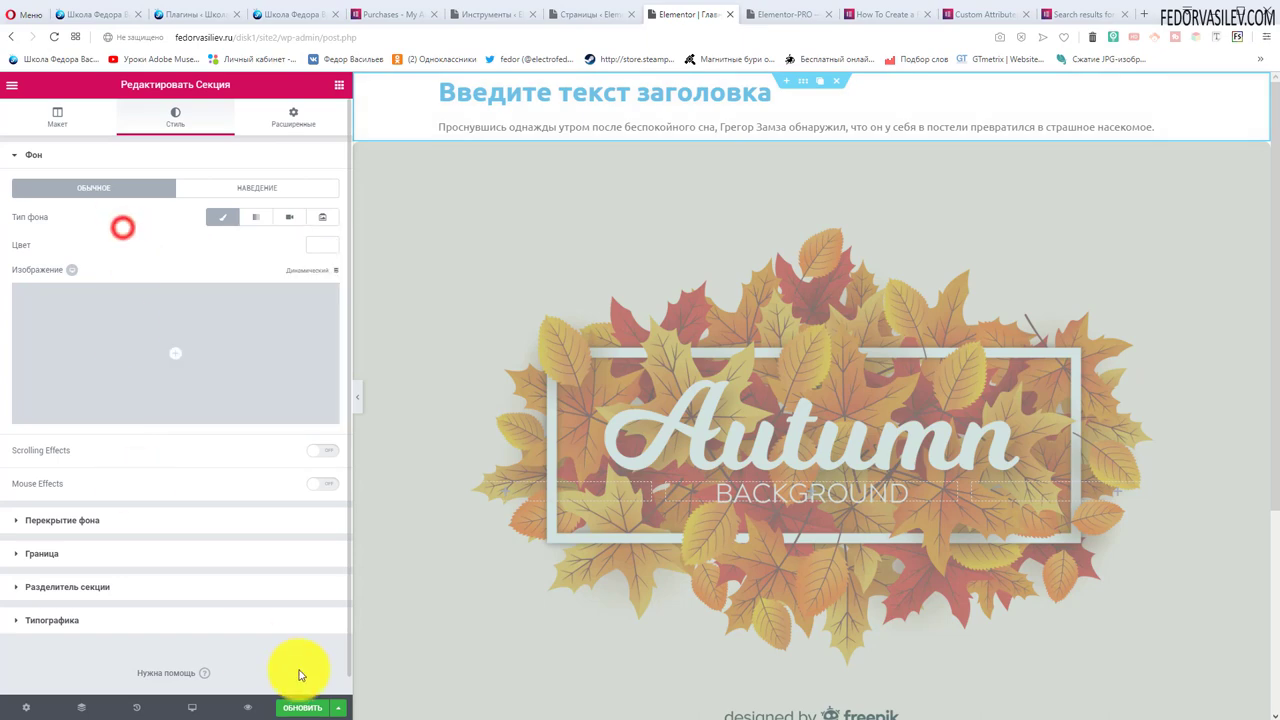
# - Update the page, scroll the live site to check the sticky white heading section, and return to the Elementor editor
pyautogui.click(302, 704)
pyautogui.click(776, 14)
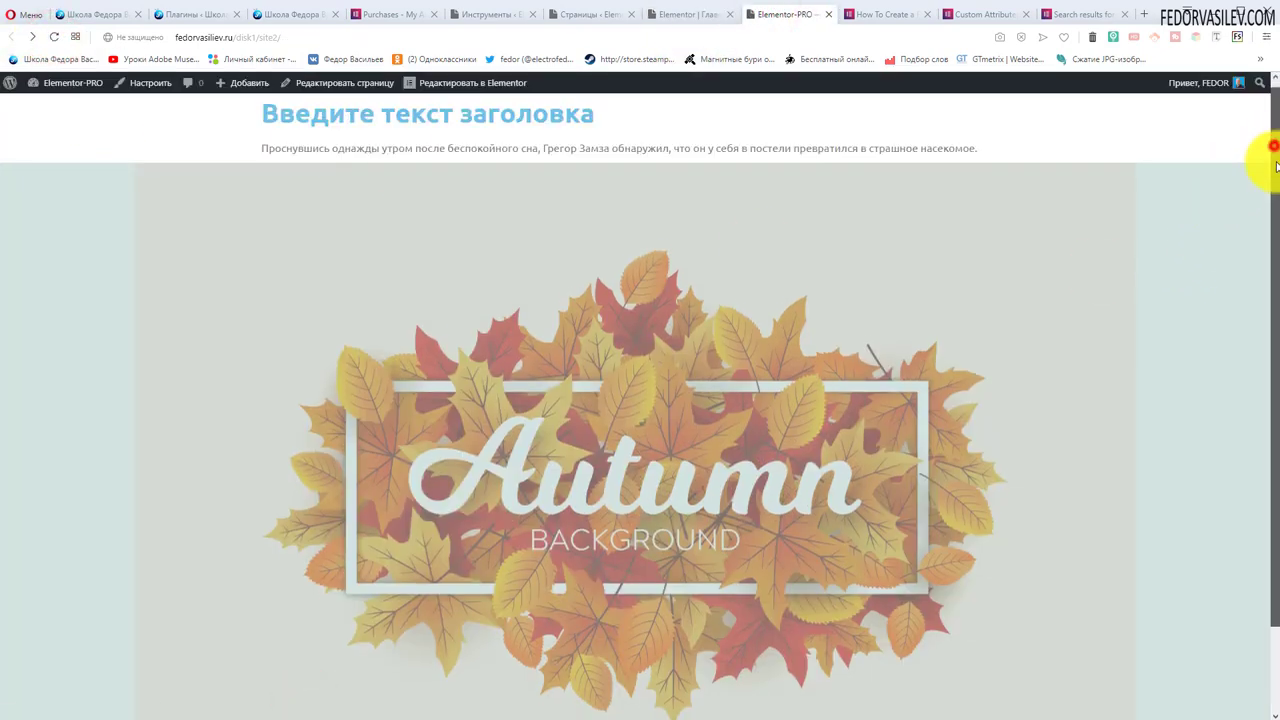
pyautogui.scroll(-1, 1270, 170)
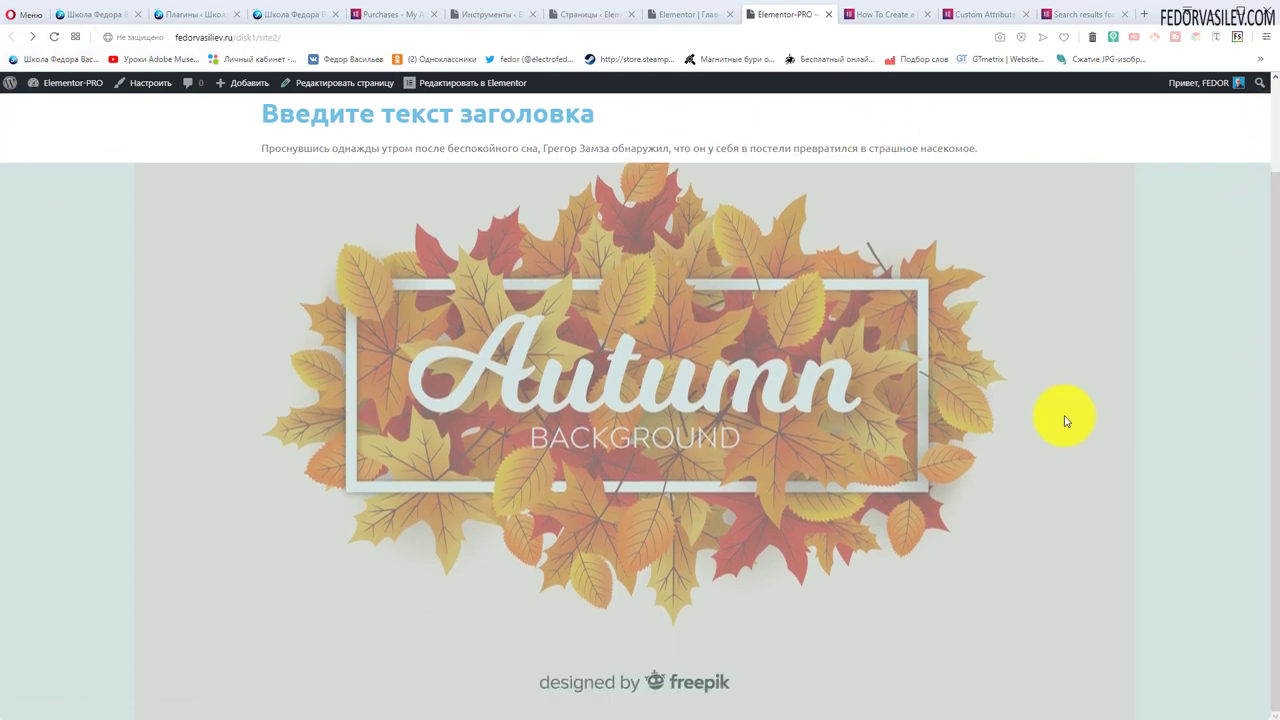
pyautogui.moveTo(1268, 570); pyautogui.dragTo(1276, 478)
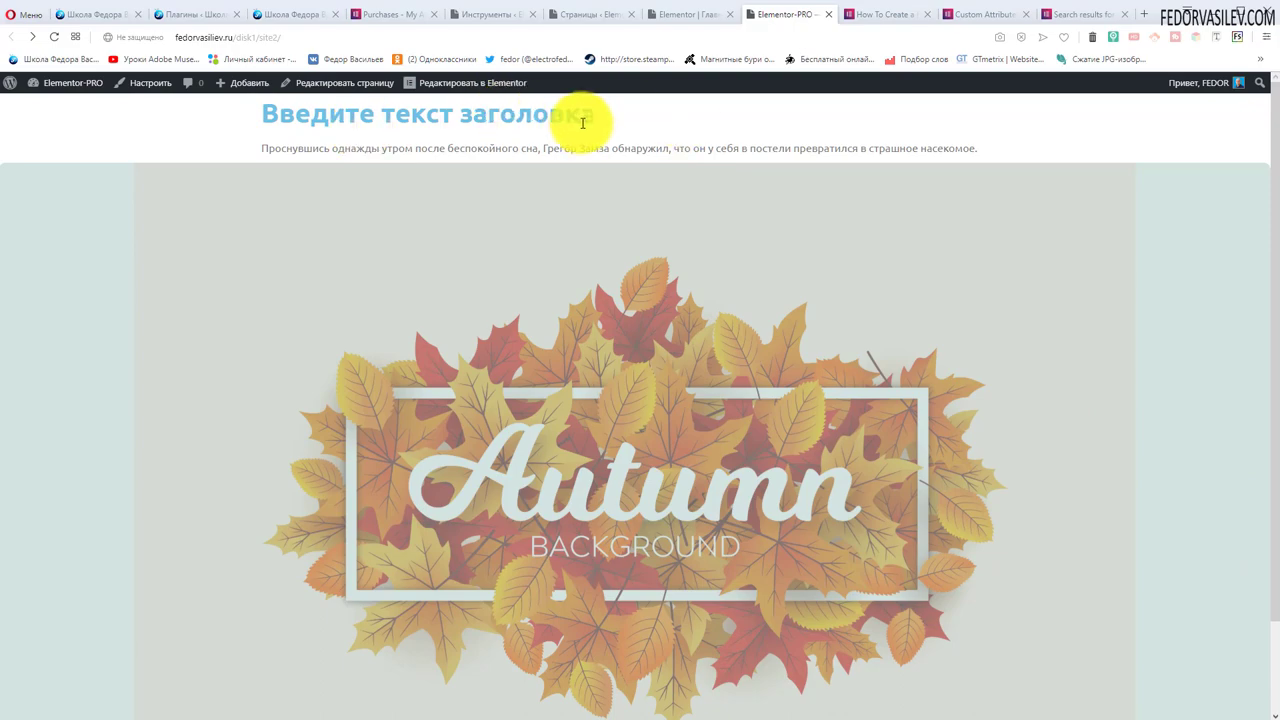
pyautogui.scroll(-1, 815, 292)
pyautogui.scroll(1, 811, 289)
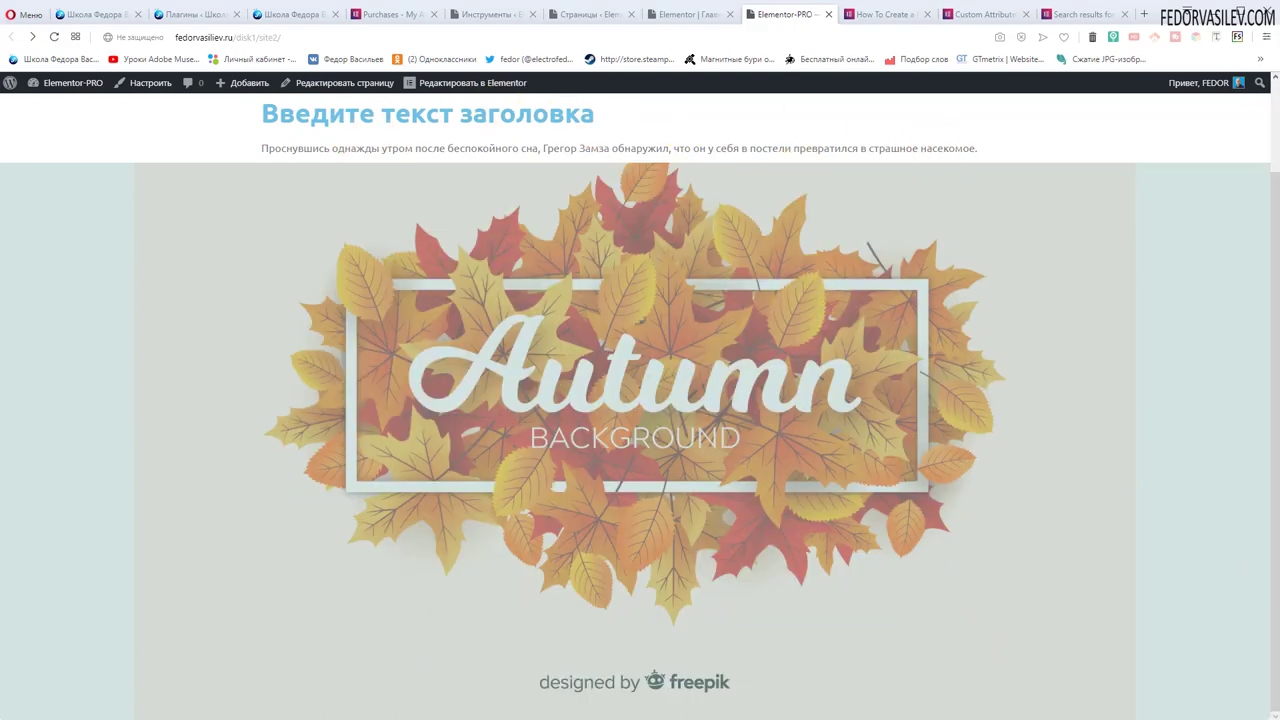
pyautogui.hotkey('ctrl', 'Tab')
# - Set the heading section's Sticky option to Bottom and check its behaviour in the page preview
pyautogui.click(204, 253)
pyautogui.click(177, 286)
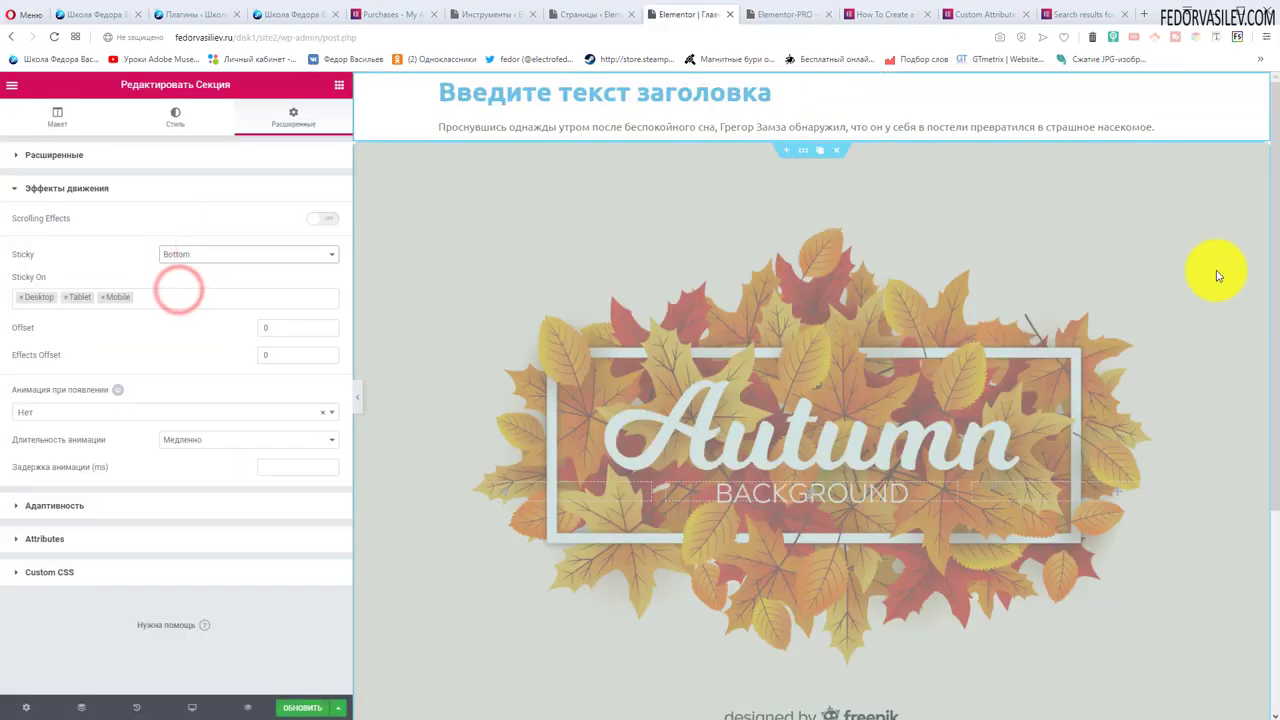
pyautogui.moveTo(1274, 311); pyautogui.dragTo(1260, 509)
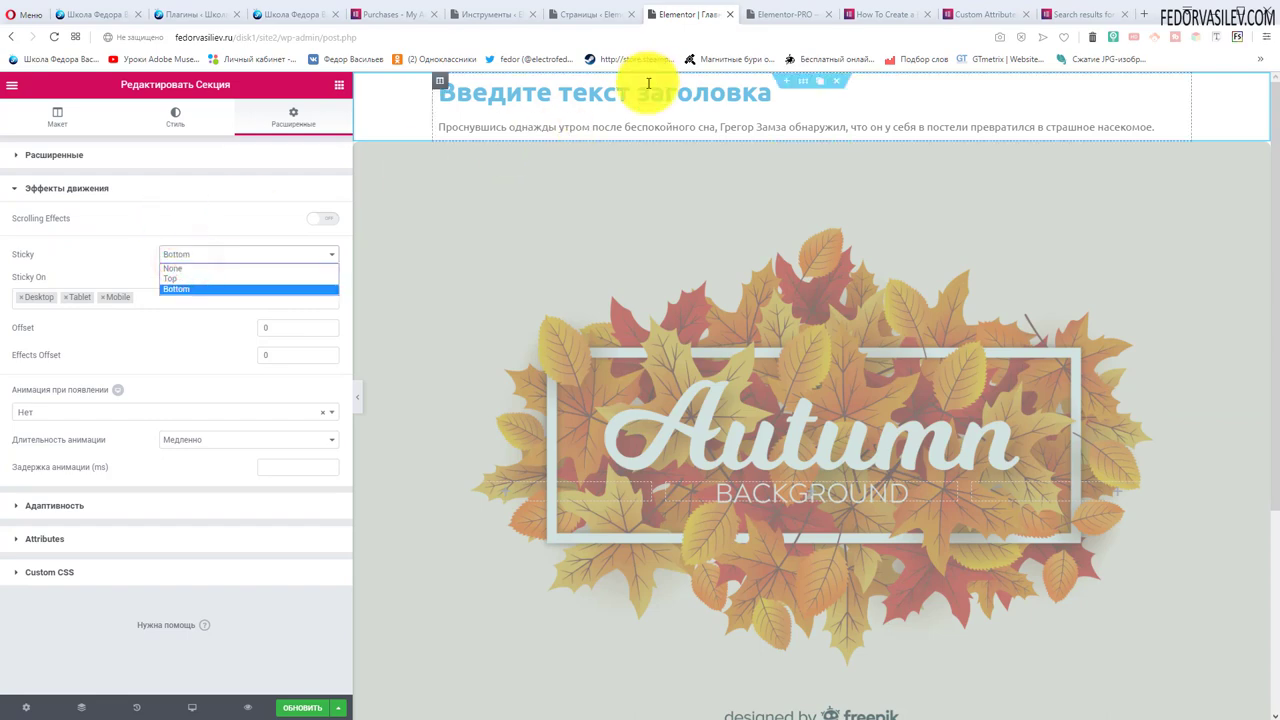
# - Set the heading section's Sticky option to None and back to Top, set its Offset to 50, and check the sticking in the preview
pyautogui.click(176, 268)
pyautogui.click(170, 256)
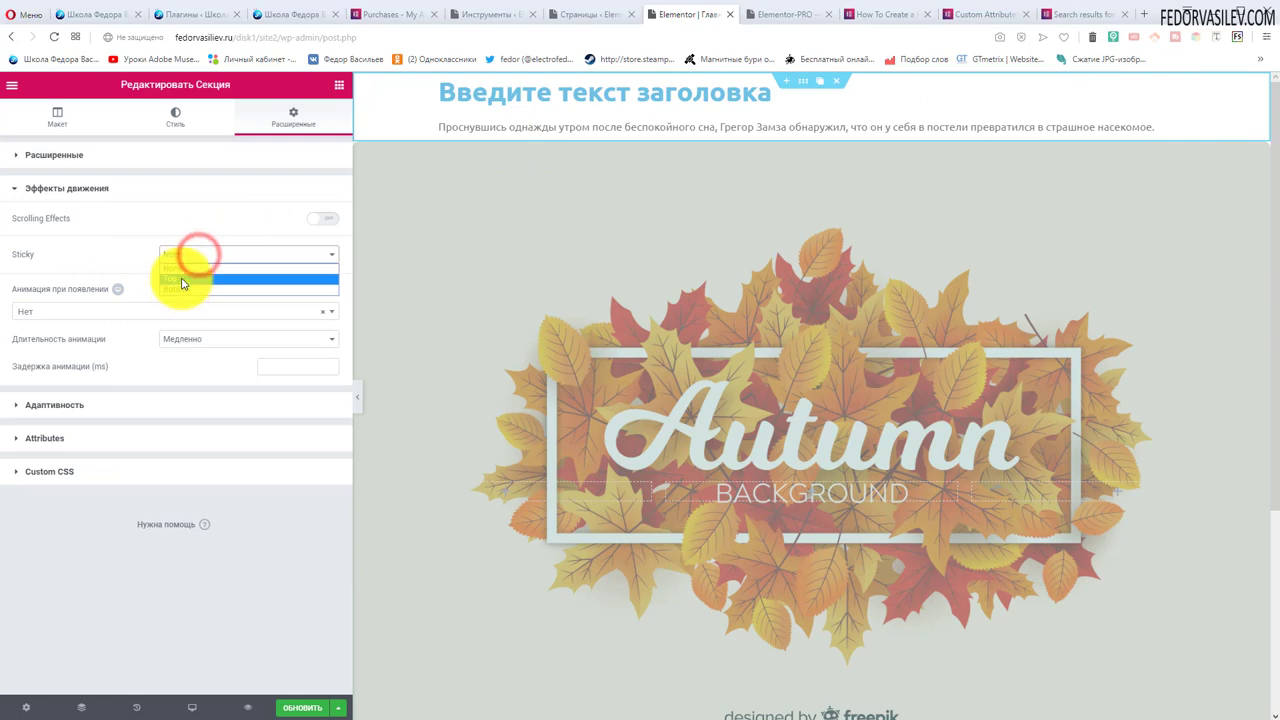
pyautogui.click(181, 279)
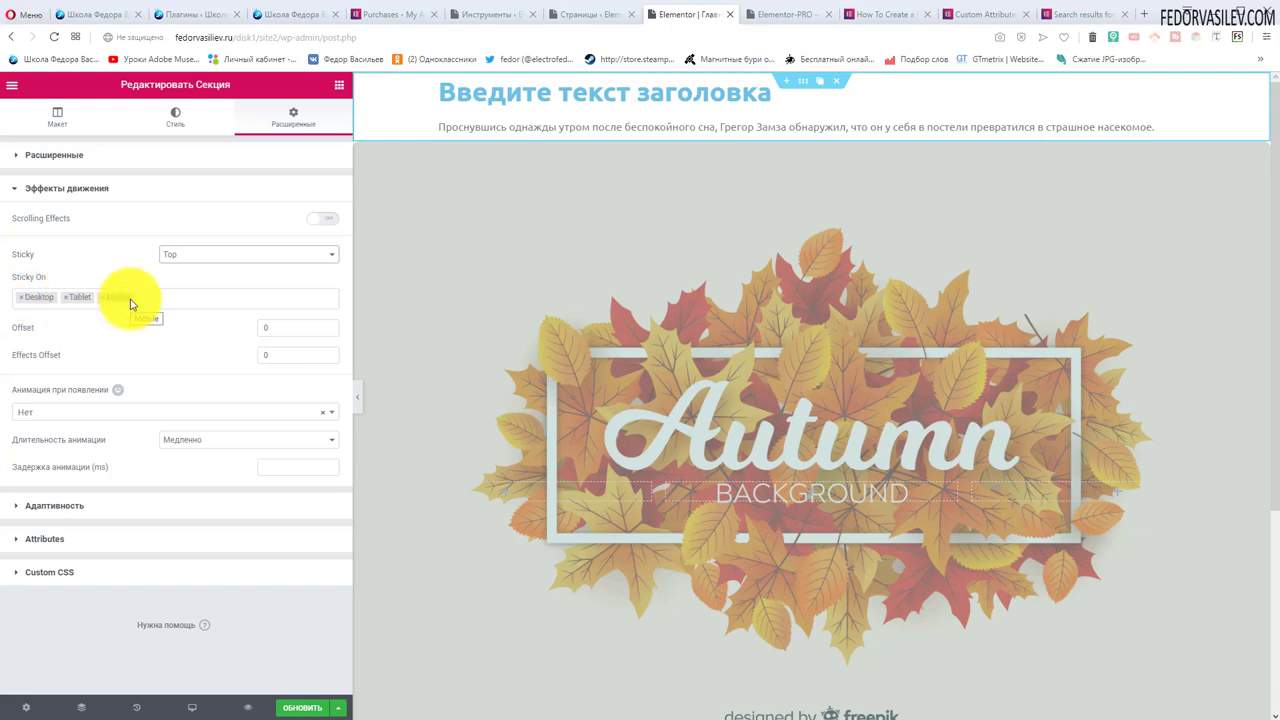
pyautogui.click(185, 256)
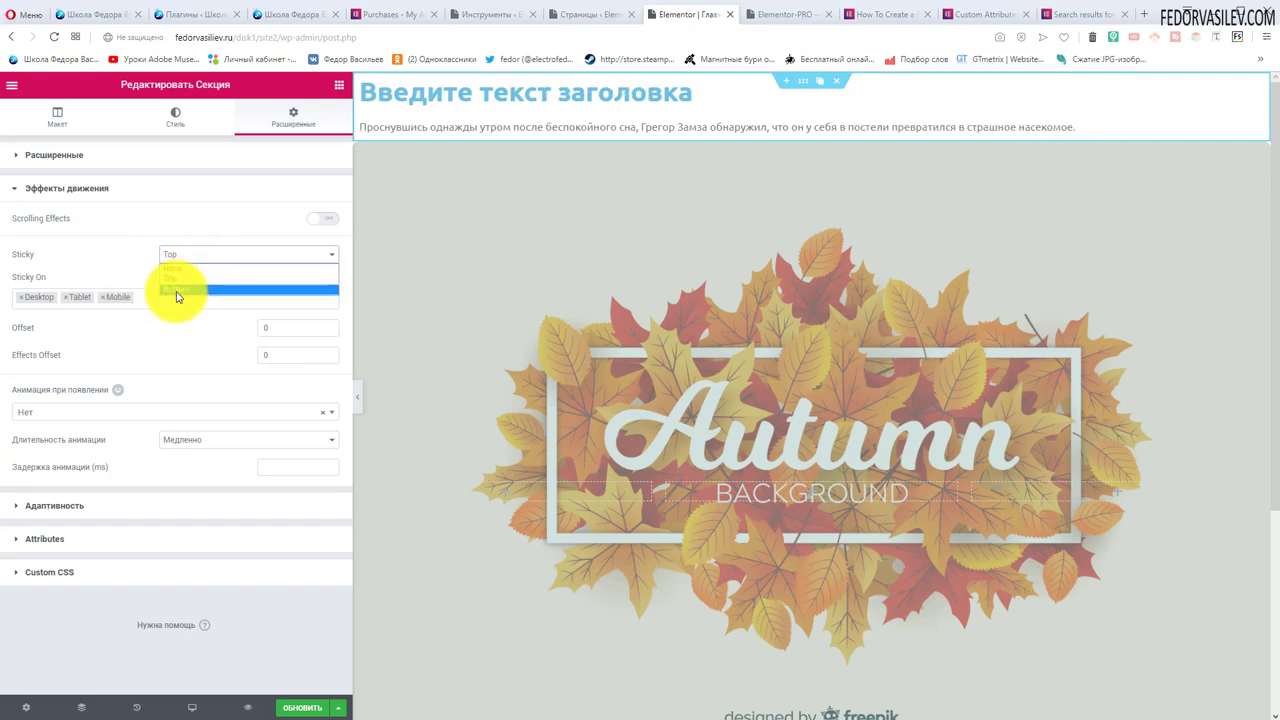
pyautogui.click(127, 255)
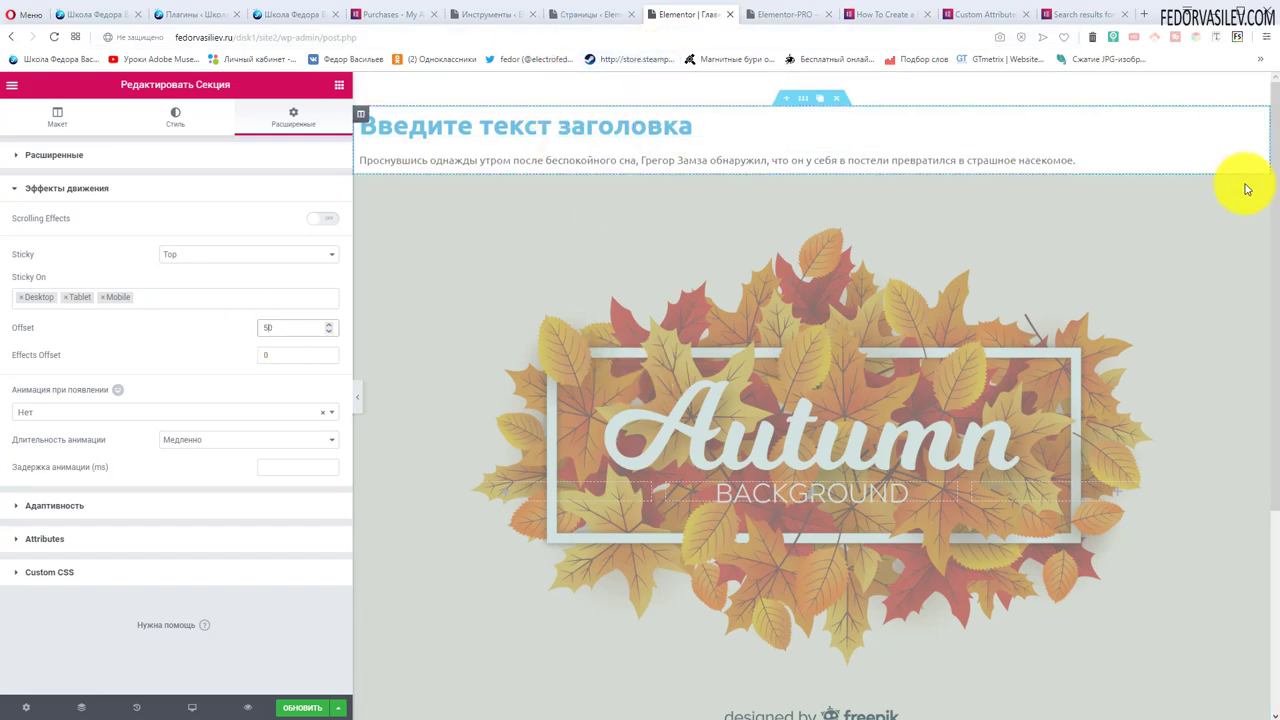
pyautogui.scroll(-2, 1250, 320)
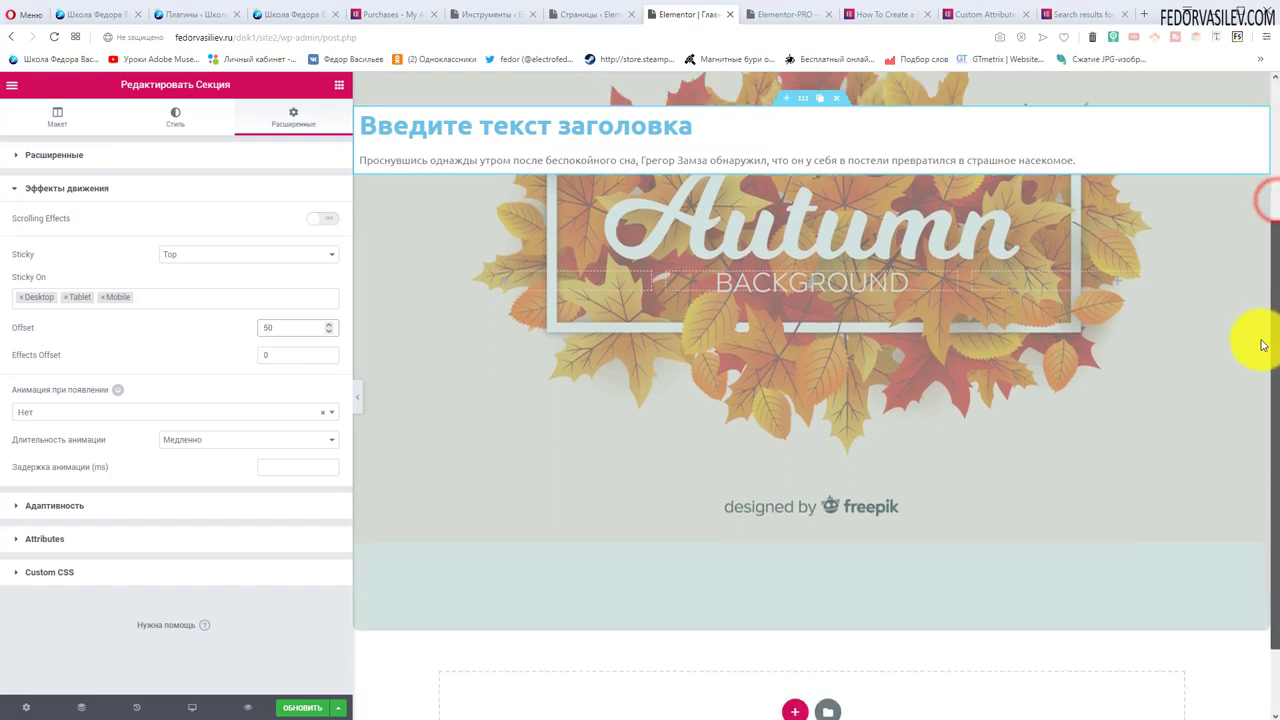
pyautogui.scroll(2, 1252, 240)
pyautogui.scroll(-2, 1257, 300)
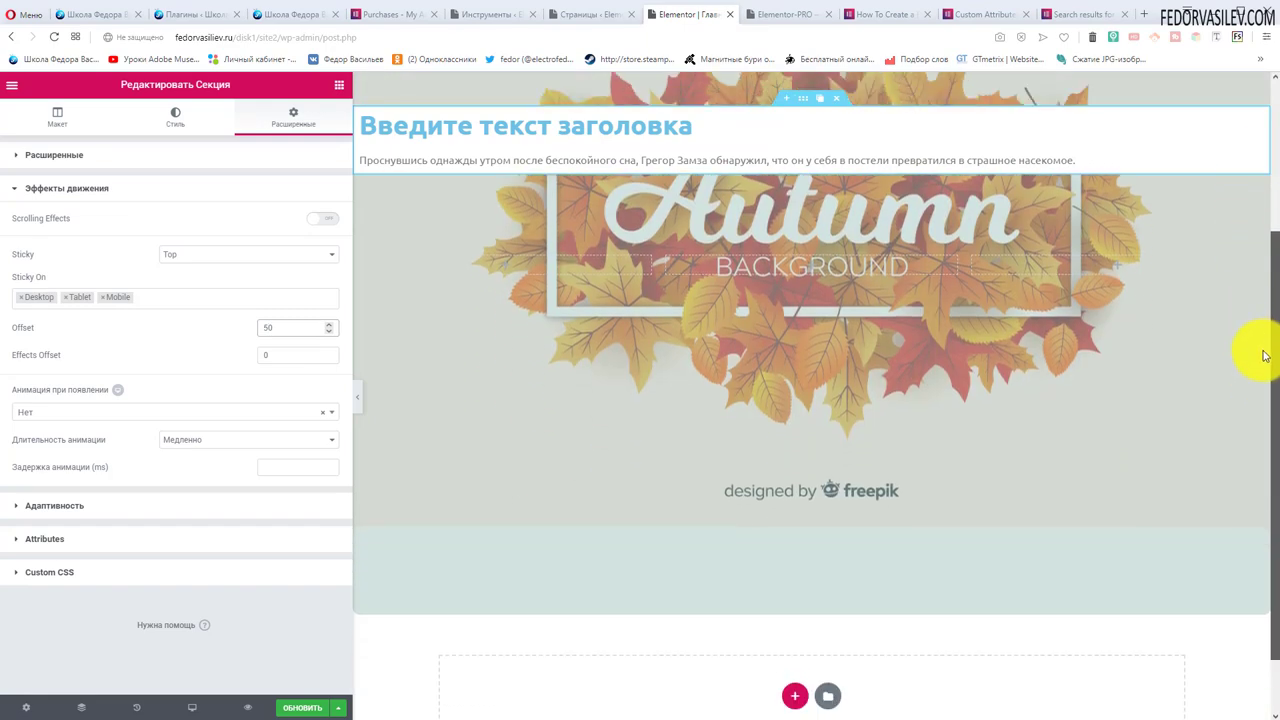
pyautogui.scroll(2, 1246, 150)
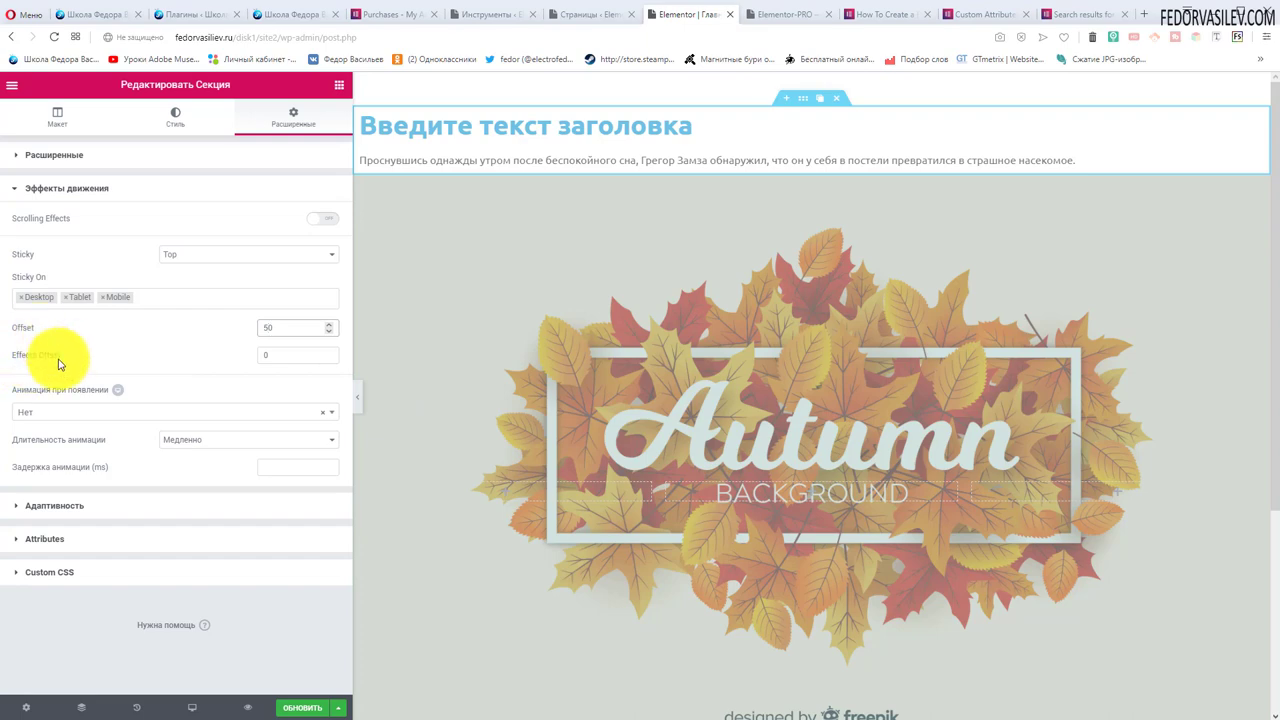
# - Examine the Effects Offset setting against the heading section's sticky behaviour, and set the Sticky option to None
pyautogui.click(265, 355)
pyautogui.scroll(-3, 671, 306)
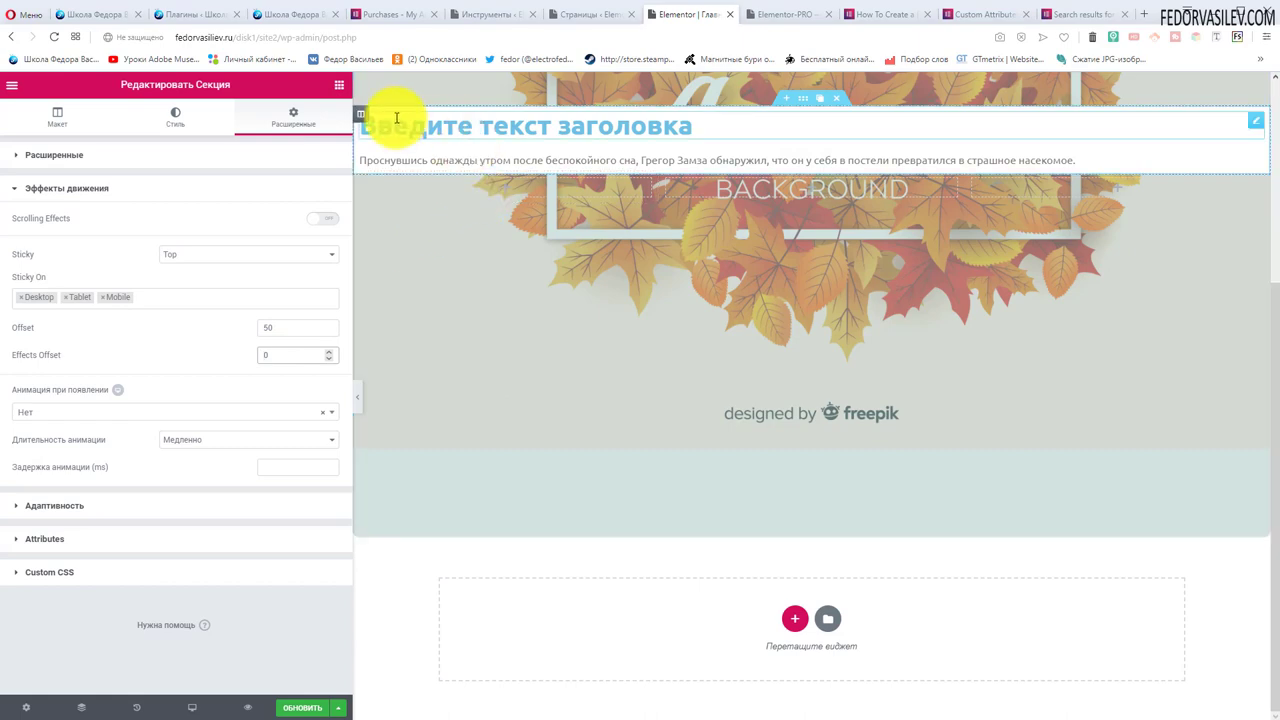
pyautogui.scroll(3, 558, 235)
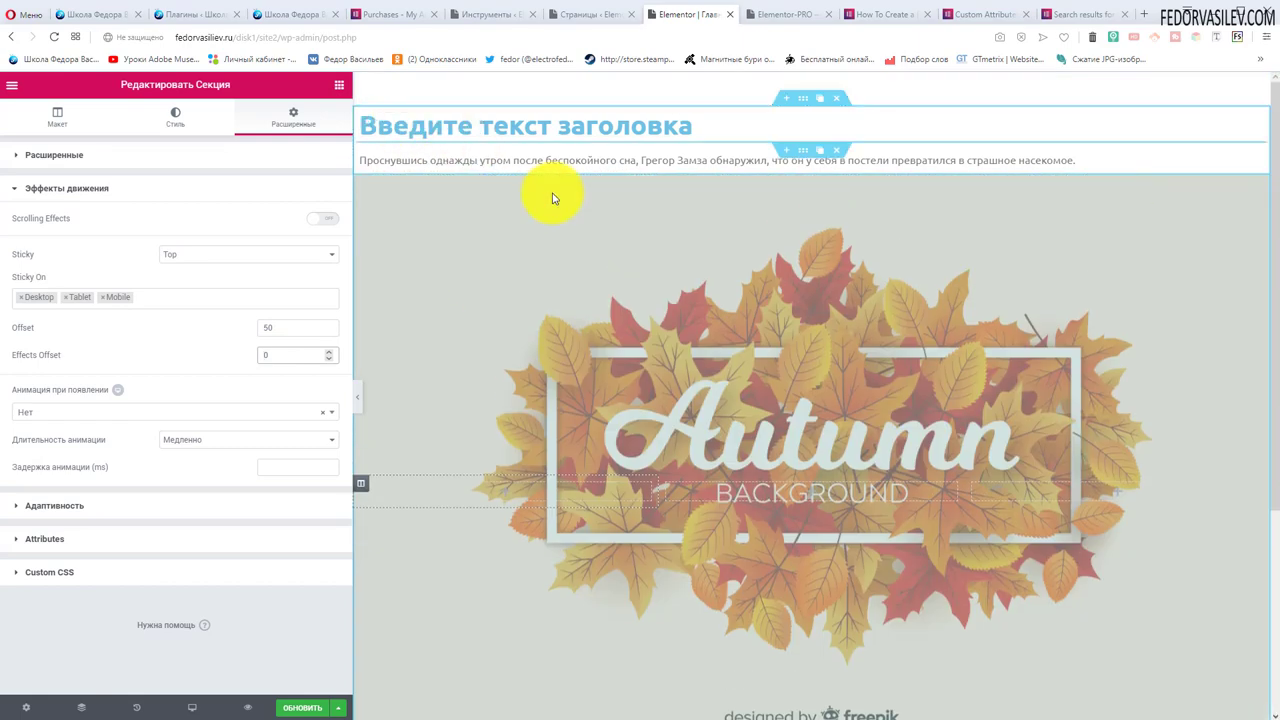
pyautogui.click(273, 363)
pyautogui.scroll(-3, 814, 163)
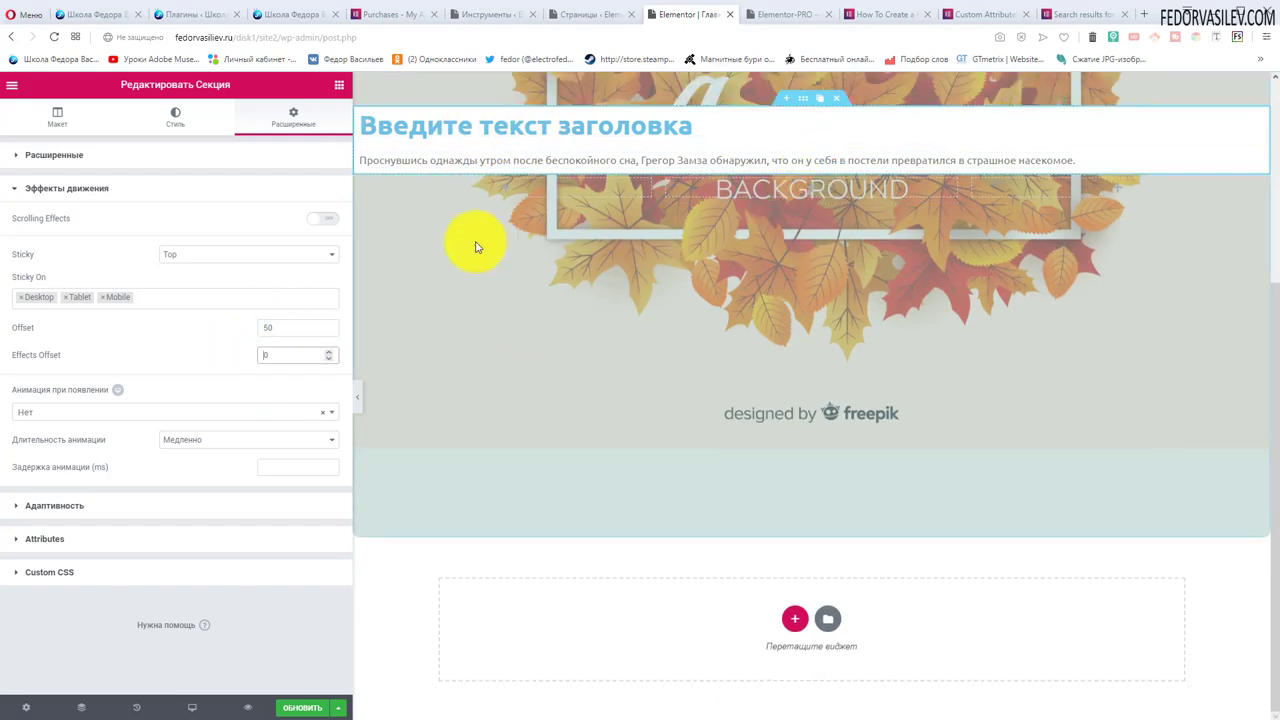
pyautogui.scroll(3, 476, 247)
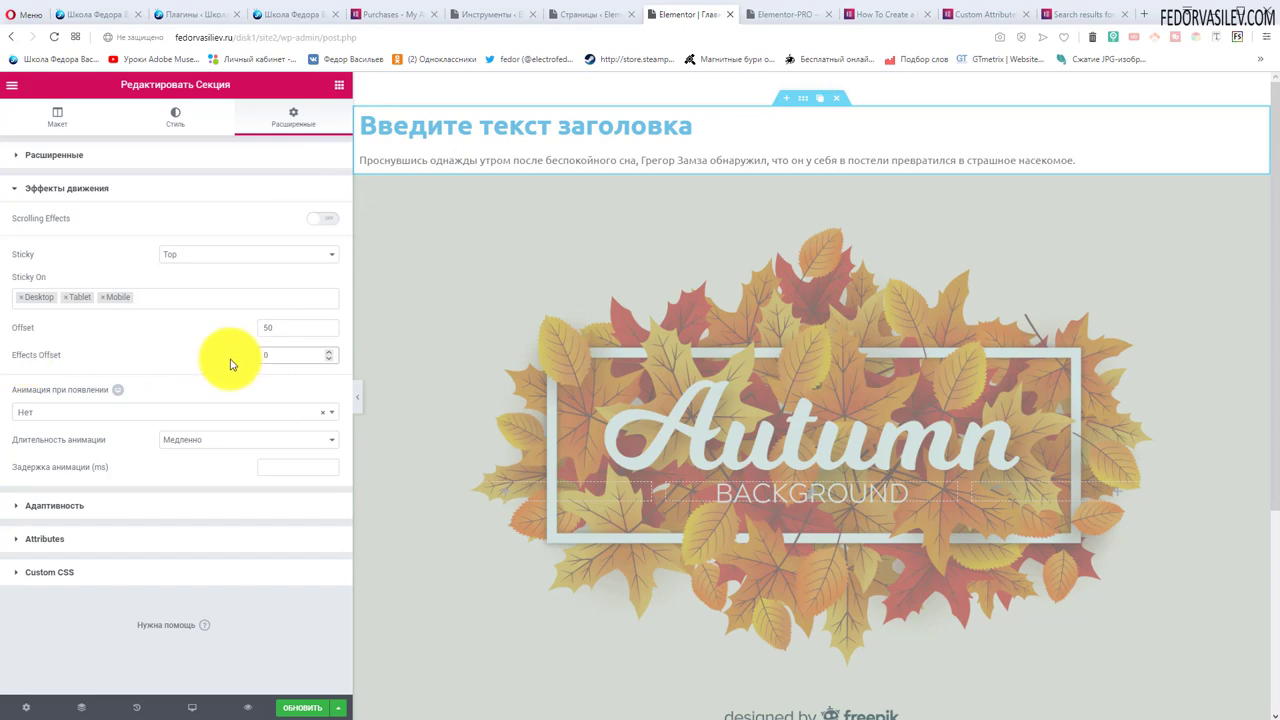
pyautogui.scroll(-4, 520, 220)
pyautogui.scroll(4, 550, 200)
pyautogui.scroll(-4, 538, 158)
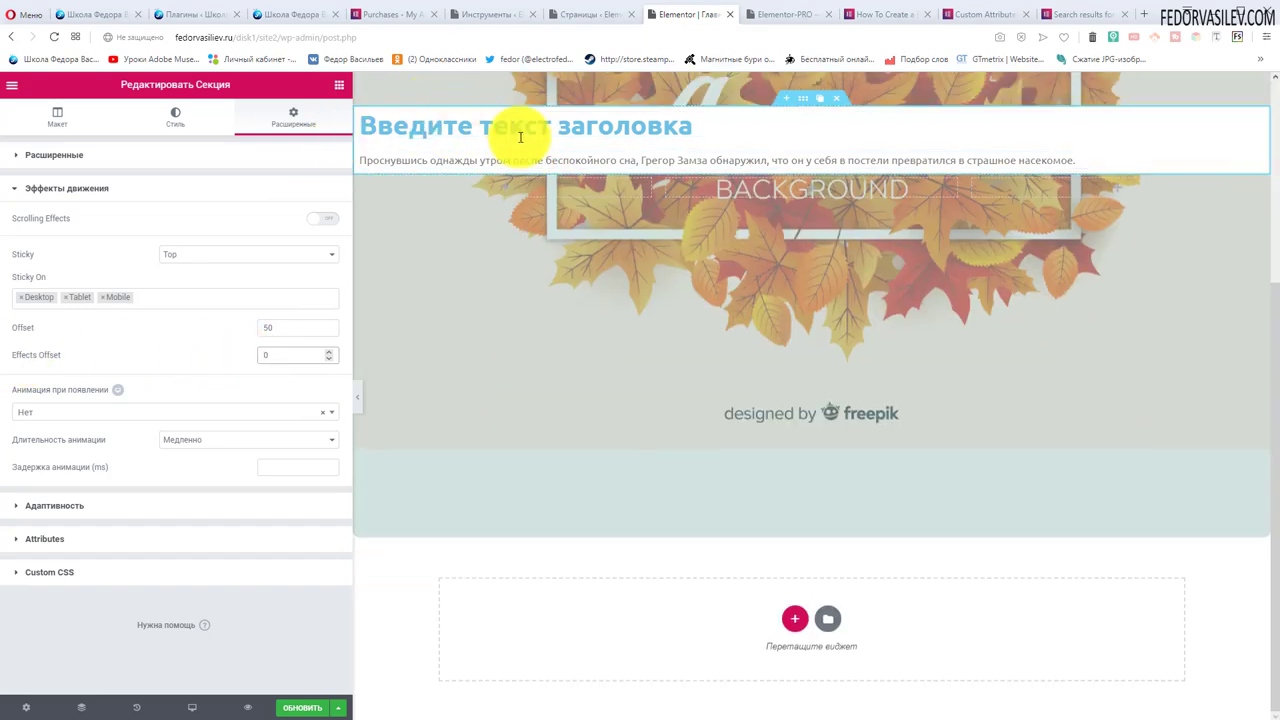
pyautogui.scroll(1, 620, 155)
pyautogui.scroll(3, 488, 135)
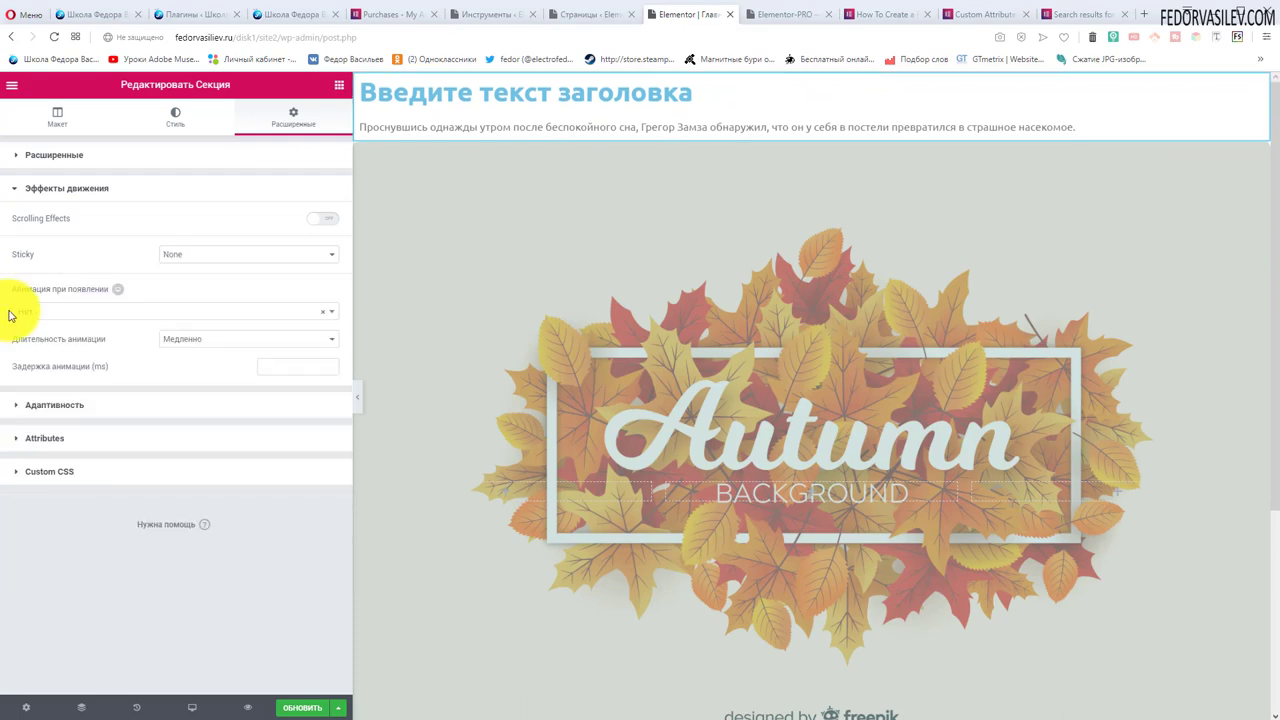
# - Examine the available entrance animation types and animation duration options in the section's motion effects
pyautogui.click(30, 311)
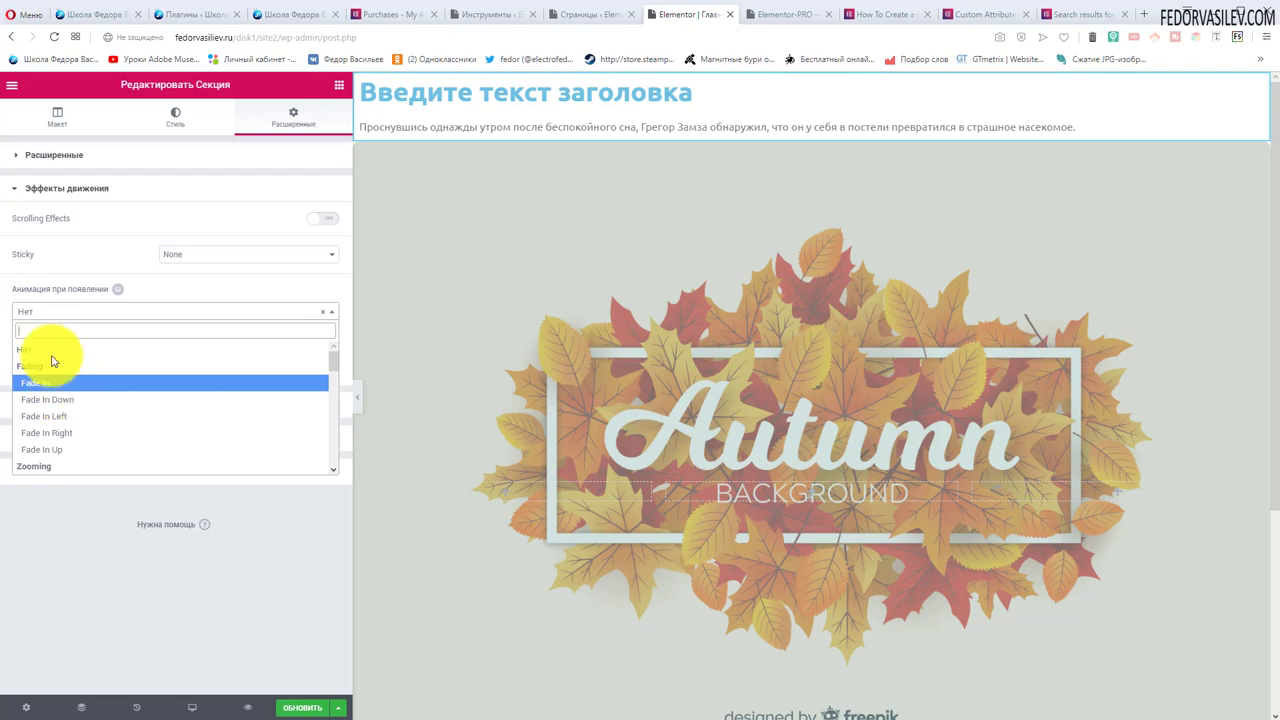
pyautogui.click(140, 293)
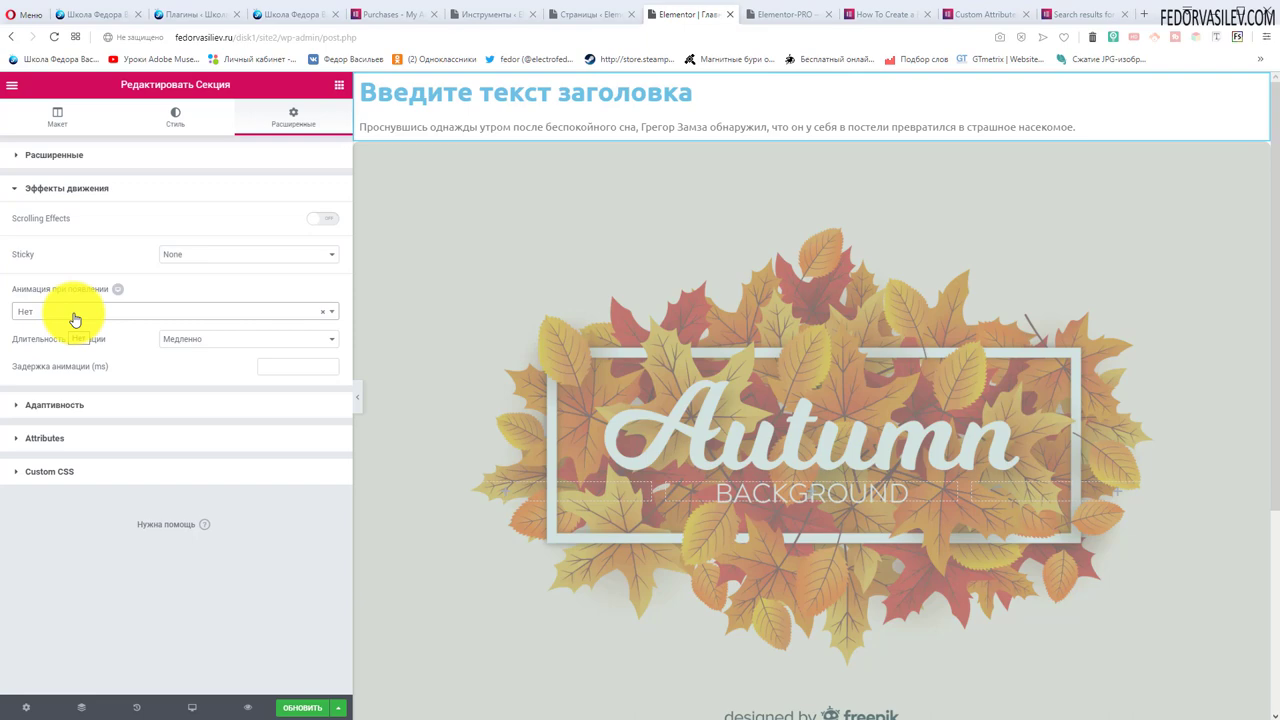
pyautogui.click(214, 339)
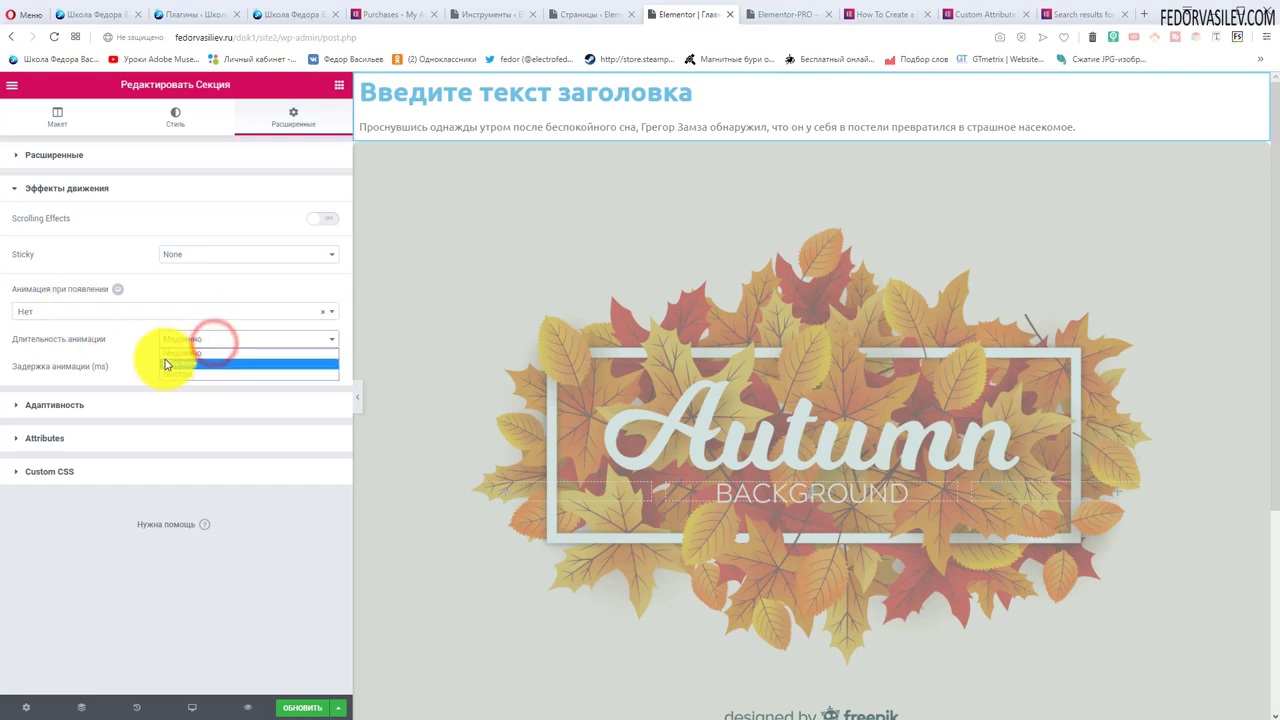
pyautogui.click(108, 346)
pyautogui.click(106, 311)
pyautogui.scroll(-2, 103, 440)
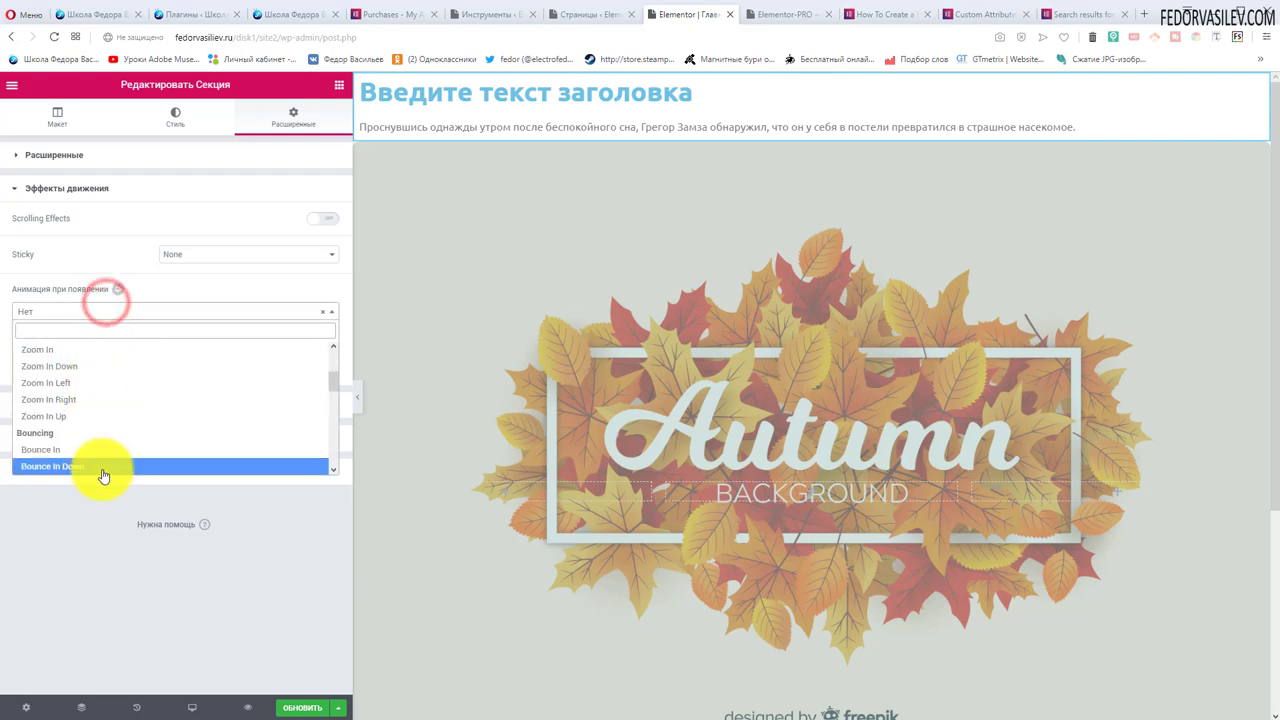
pyautogui.click(197, 287)
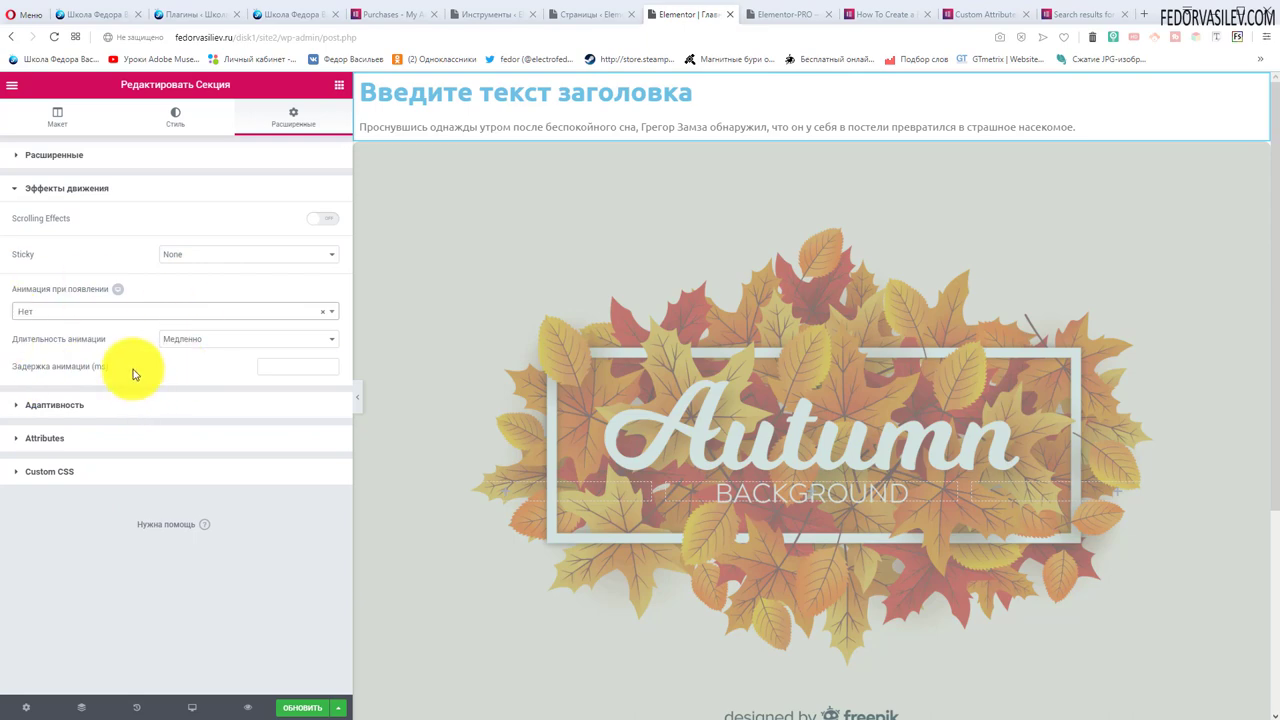
pyautogui.click(93, 314)
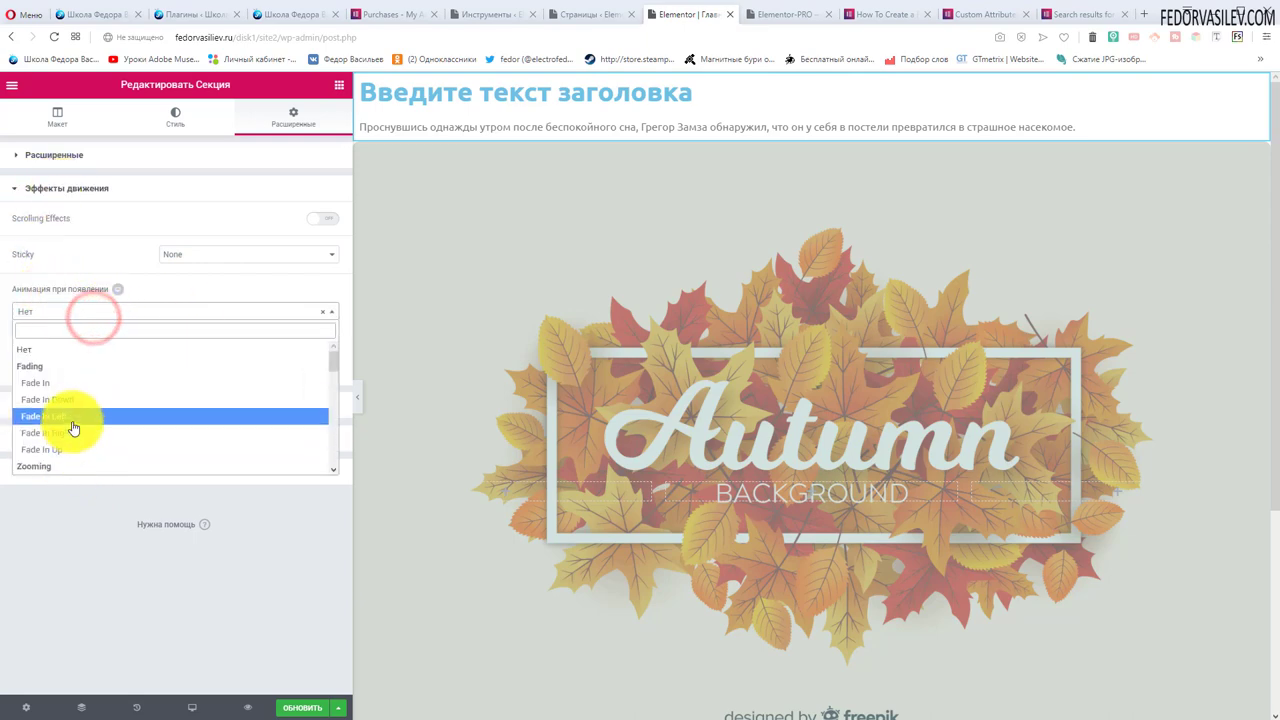
pyautogui.scroll(-4, 71, 423)
pyautogui.scroll(-5, 53, 420)
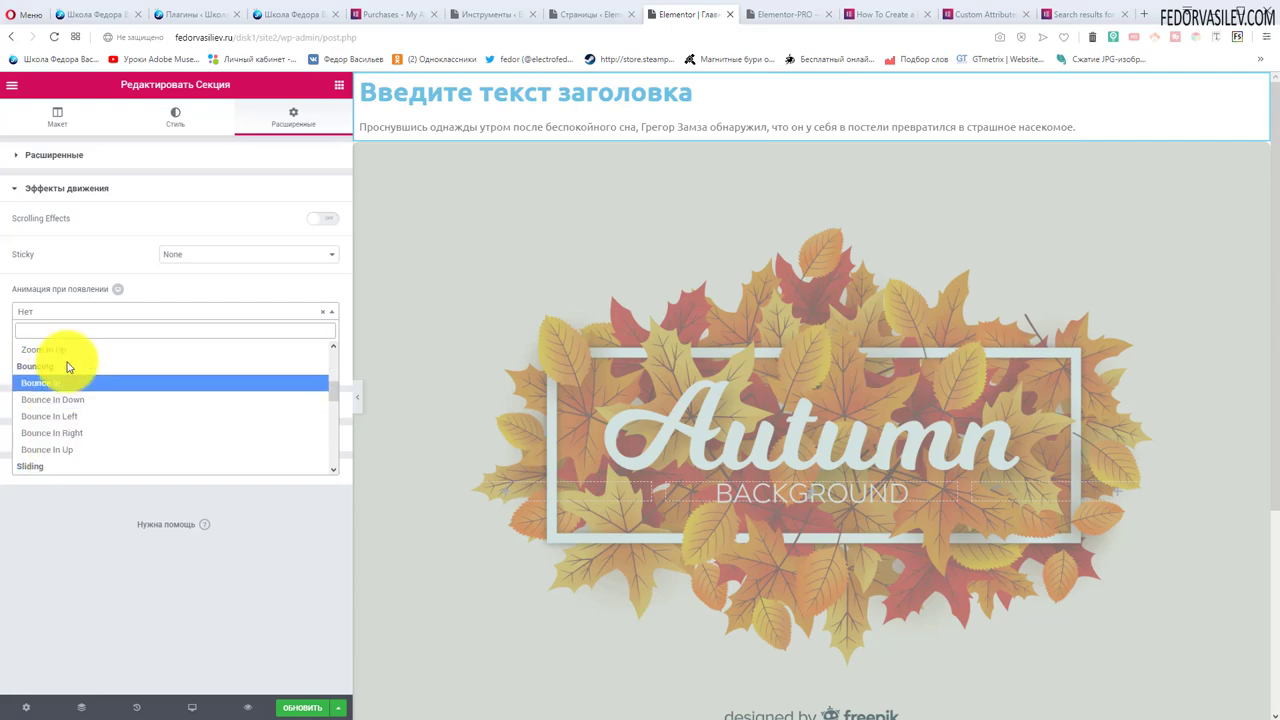
pyautogui.scroll(-3, 45, 382)
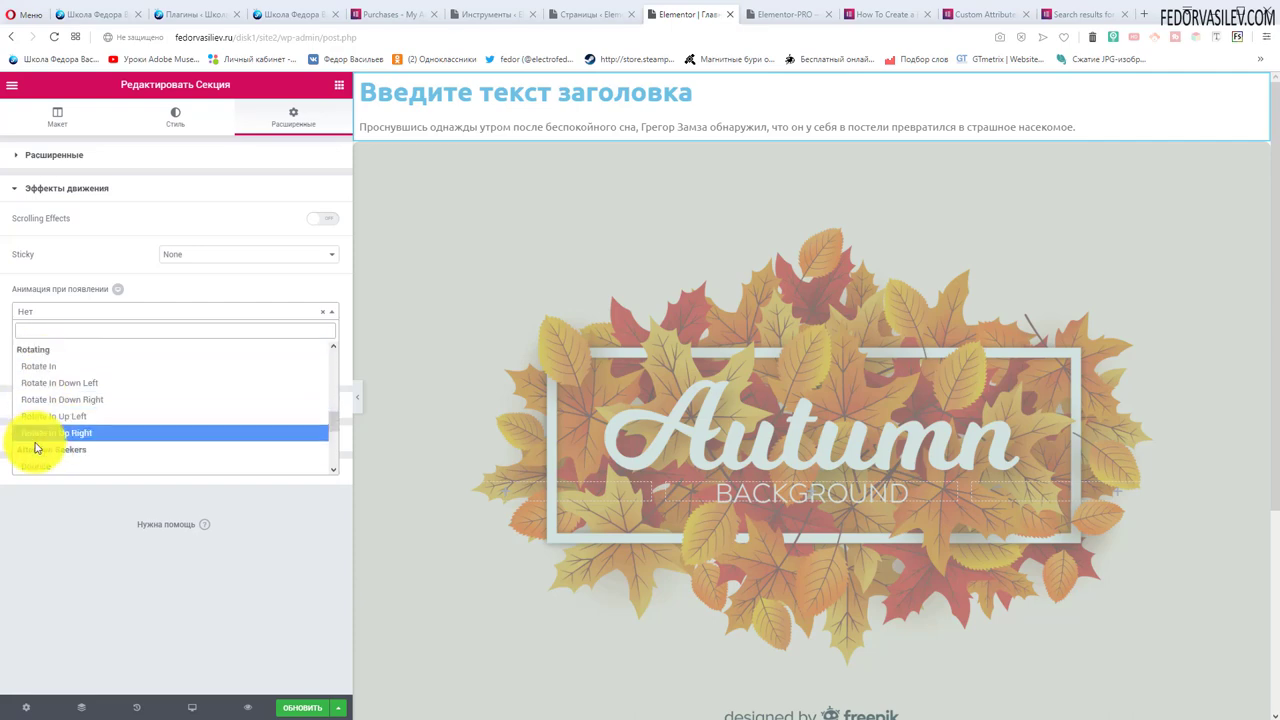
pyautogui.click(168, 287)
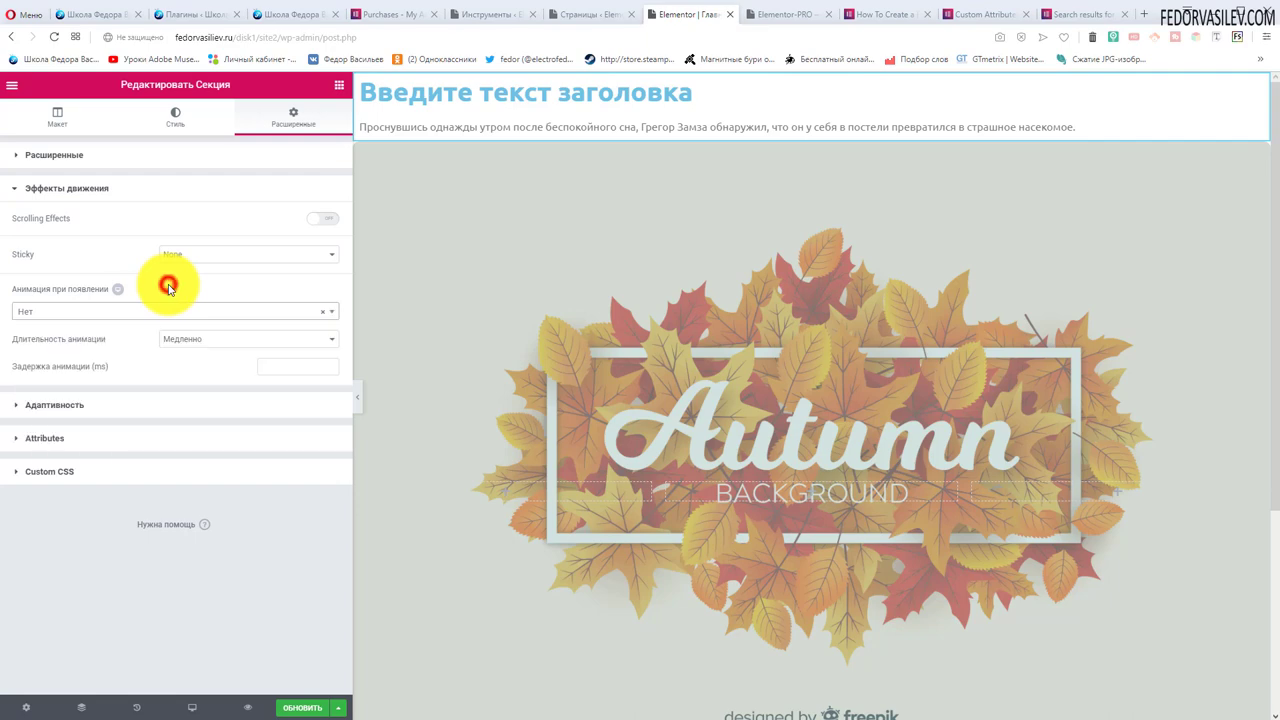
# - Open the Адаптивность settings and preview the yellow section with text and image in the Телефон mode
pyautogui.click(100, 193)
pyautogui.click(57, 221)
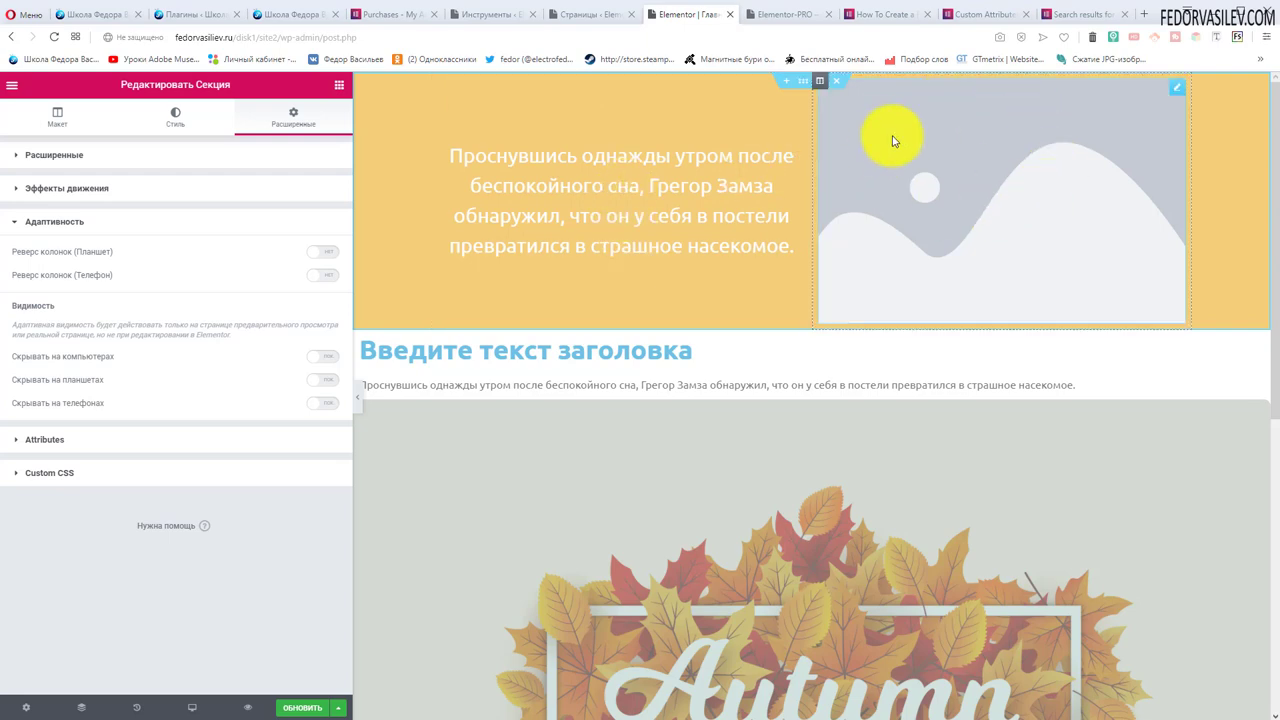
pyautogui.click(195, 708)
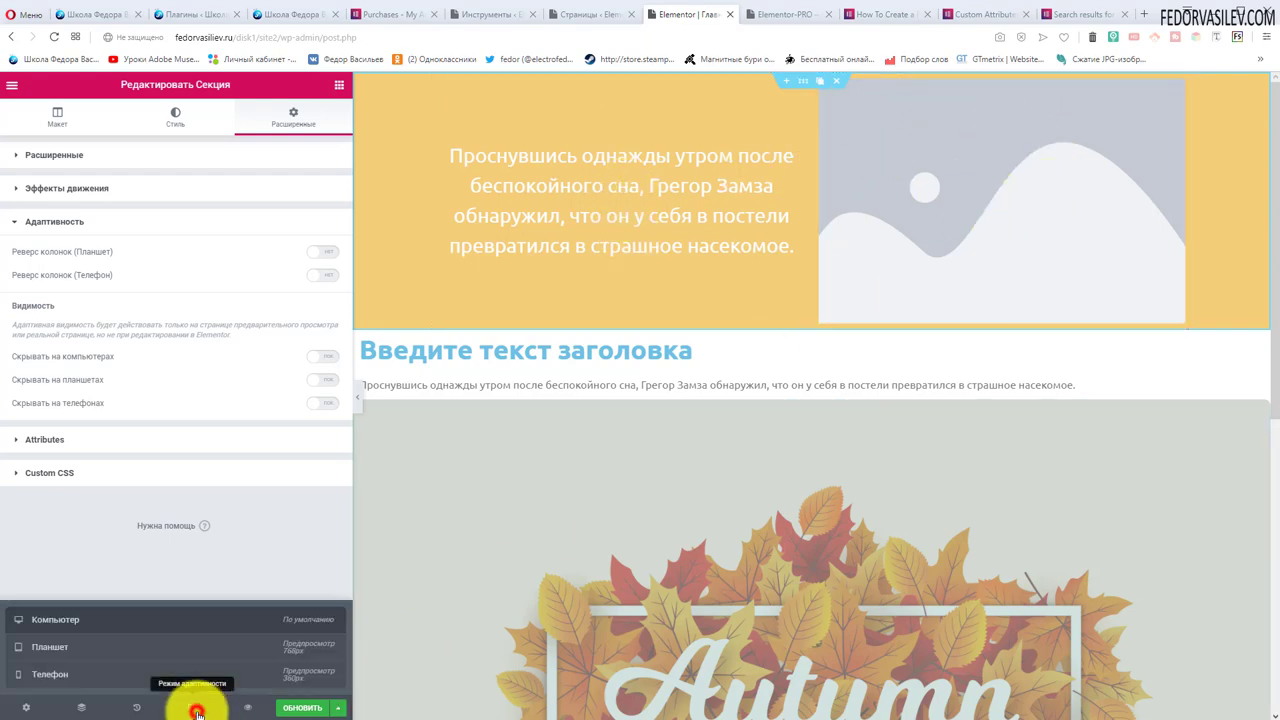
pyautogui.click(86, 677)
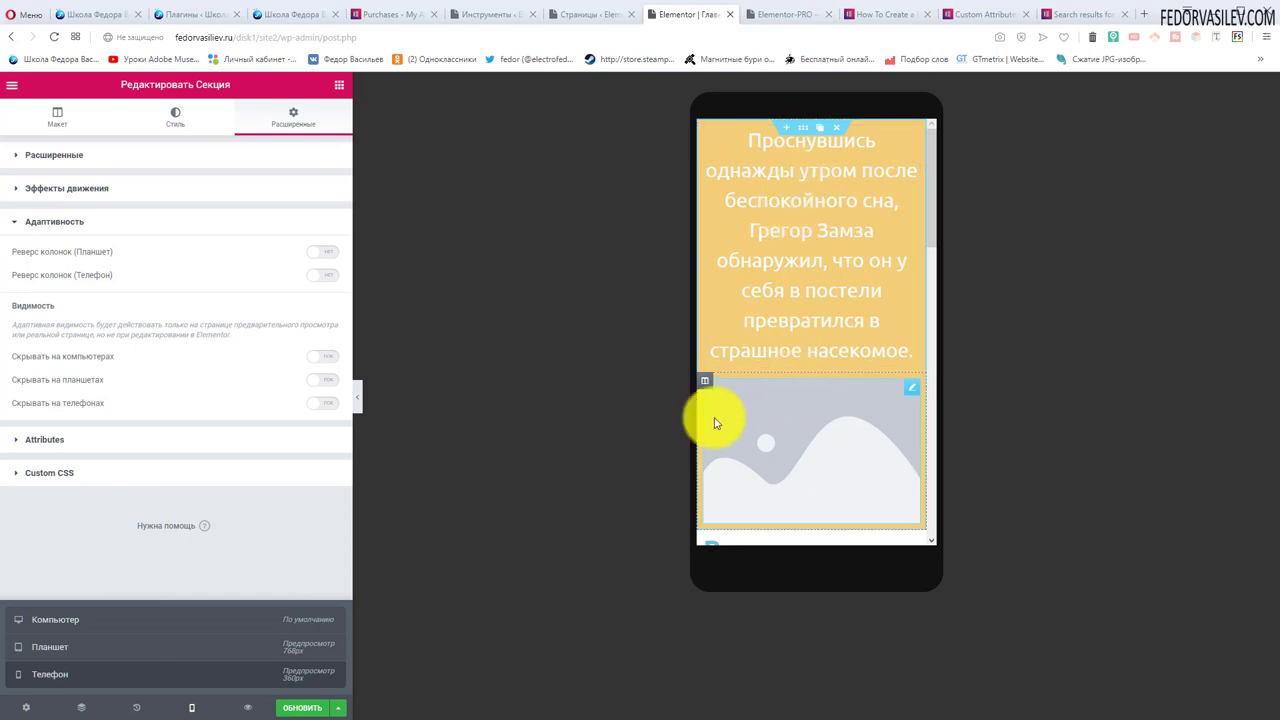
# - Compare the yellow section's column order in the Компьютер and Телефон previews
pyautogui.click(60, 622)
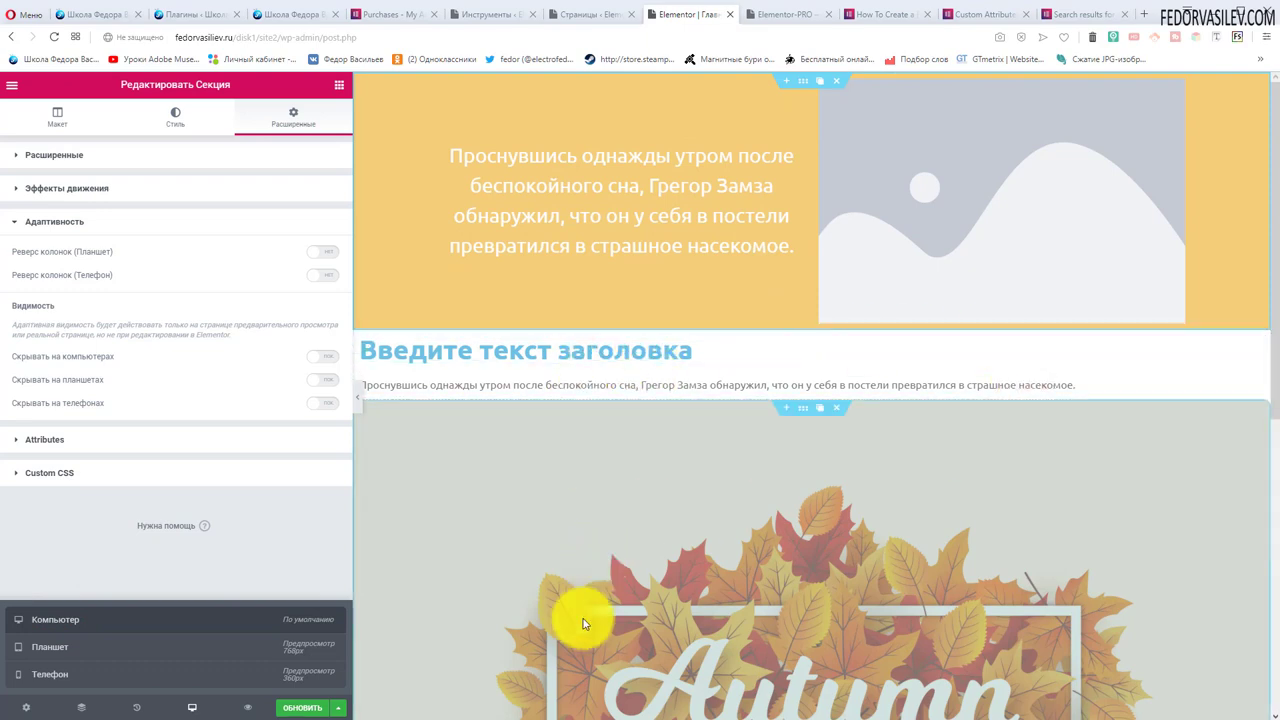
pyautogui.click(91, 678)
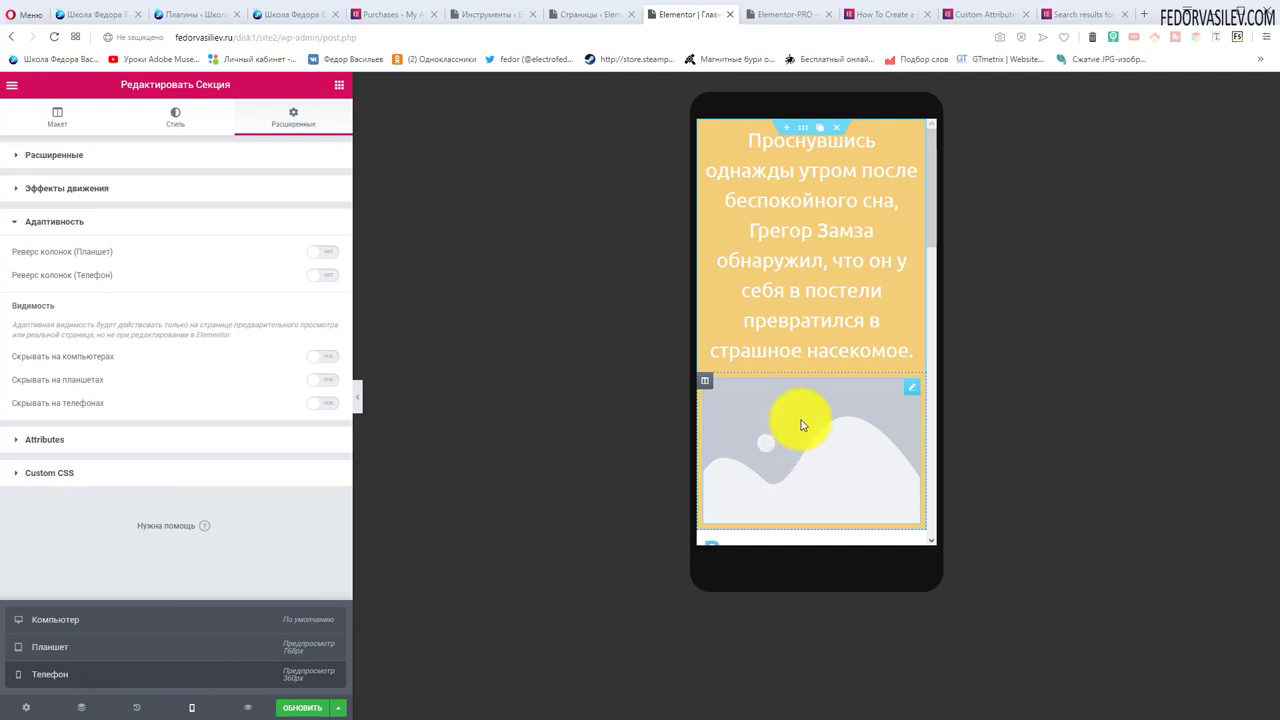
pyautogui.scroll(-2, 836, 293)
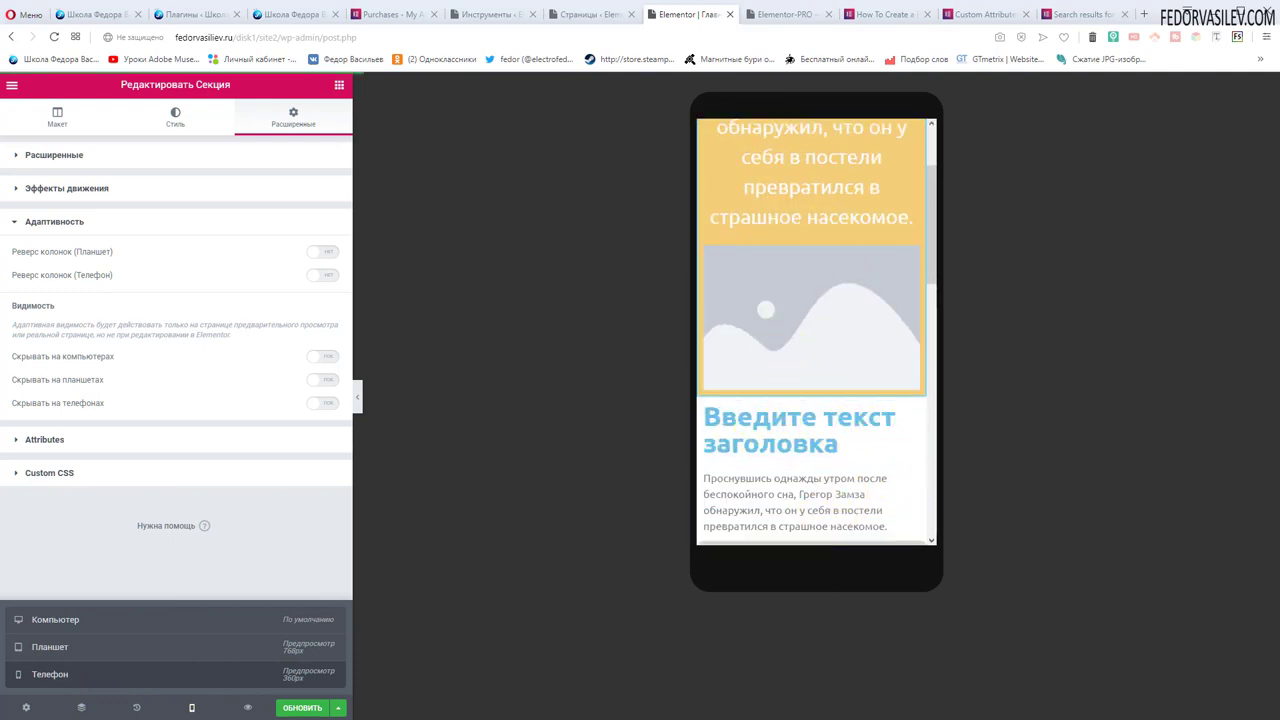
pyautogui.scroll(2, 809, 314)
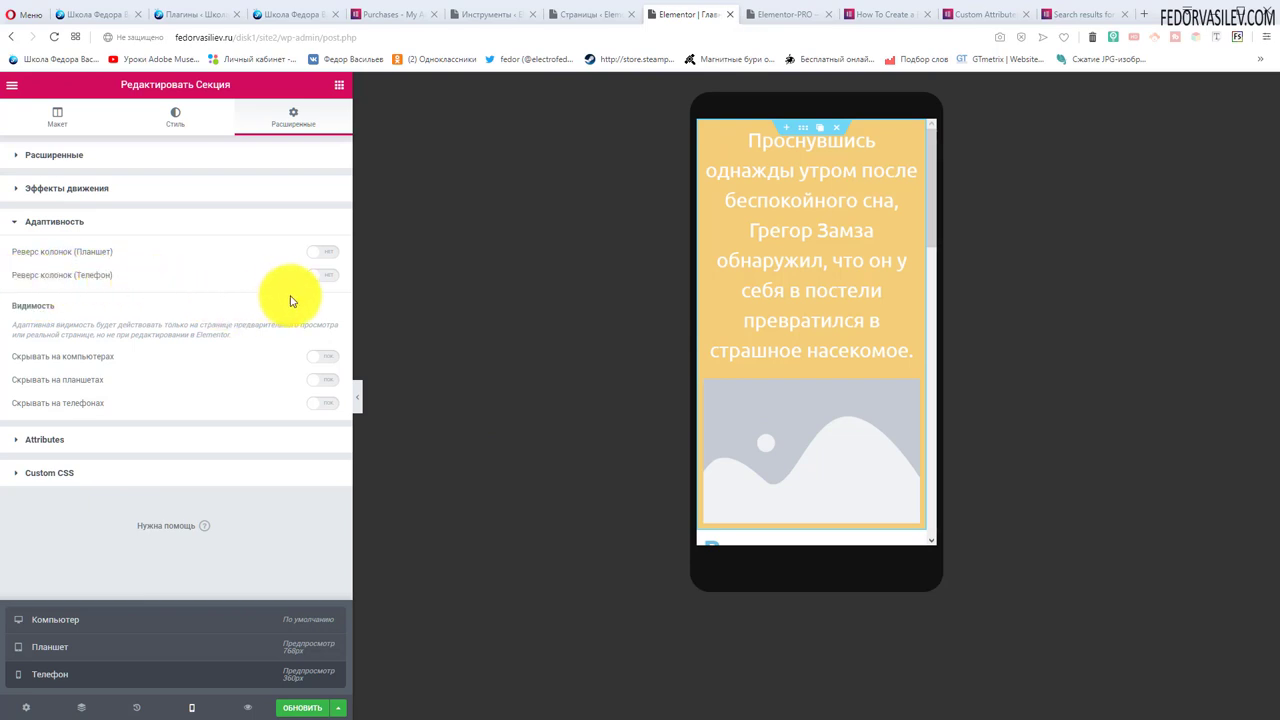
# - Turn on Реверс колонок (Телефон) for the yellow section and check its layout in the Компьютер preview
pyautogui.click(325, 279)
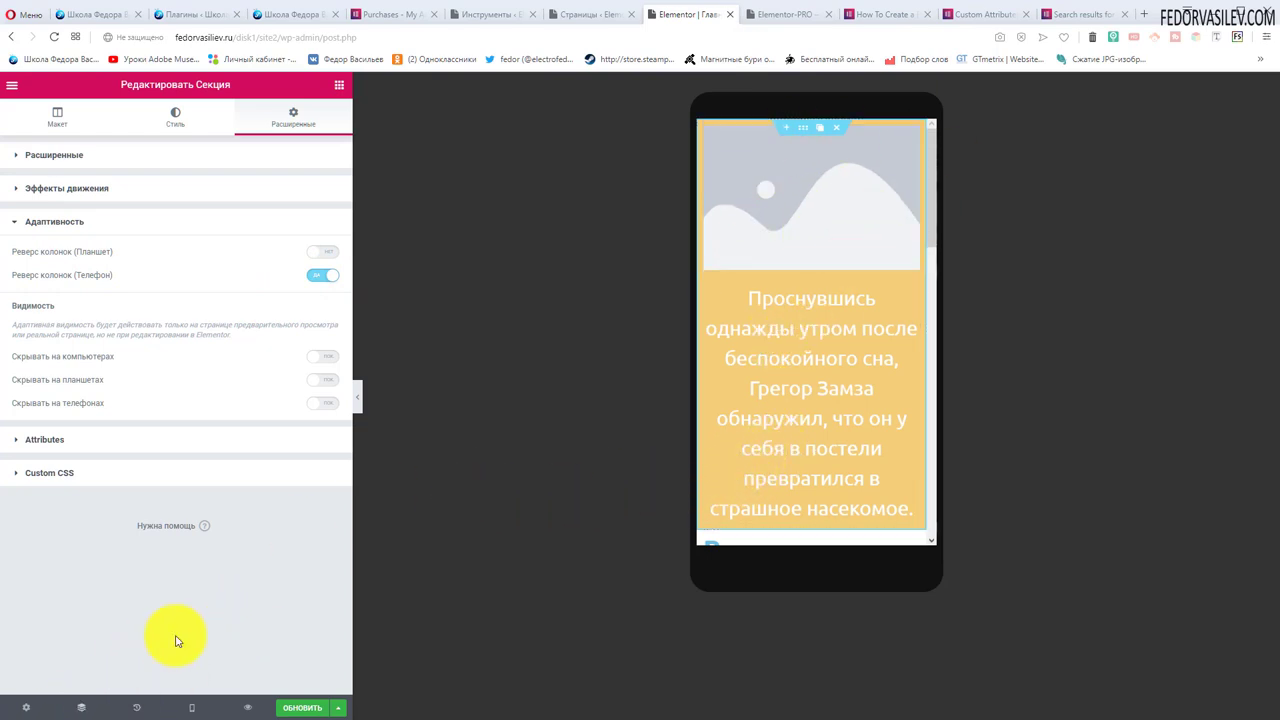
pyautogui.click(211, 708)
pyautogui.click(92, 618)
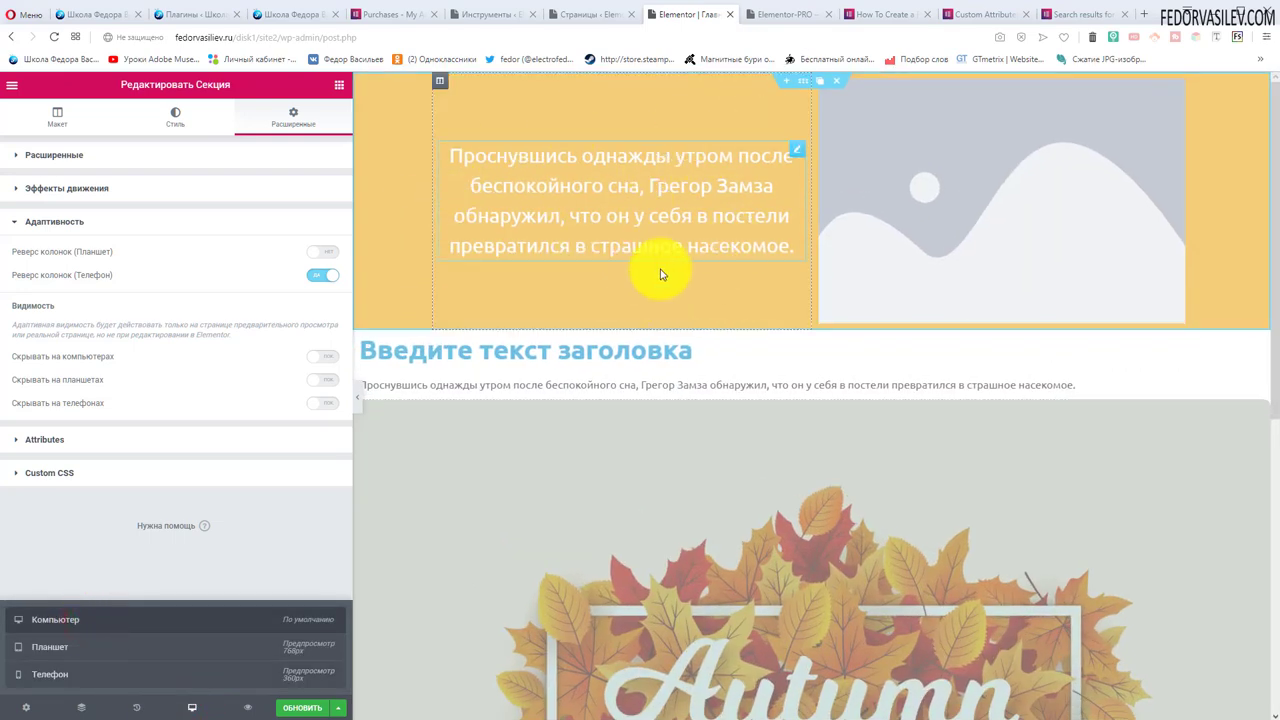
# - Try Реверс колонок (Планшет) on the yellow section in the Планшет preview, and turn off column reversal for tablet and phone
pyautogui.click(194, 707)
pyautogui.click(194, 707)
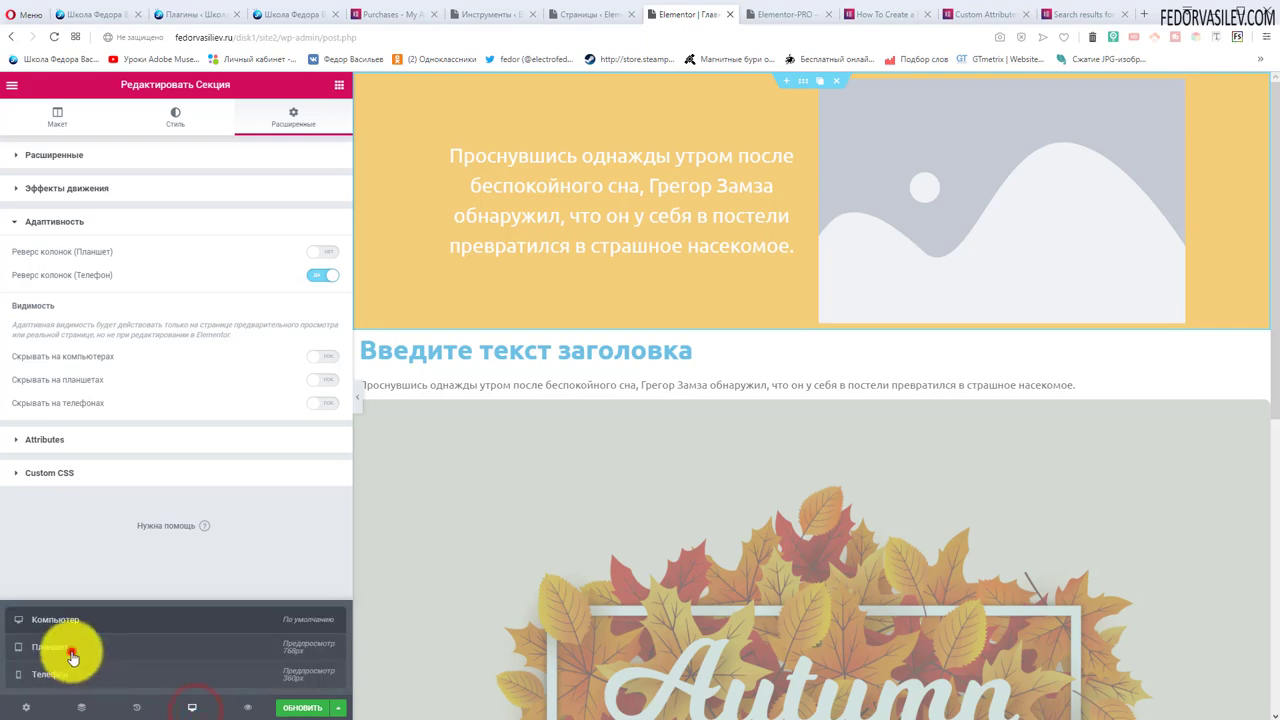
pyautogui.click(72, 655)
pyautogui.click(323, 253)
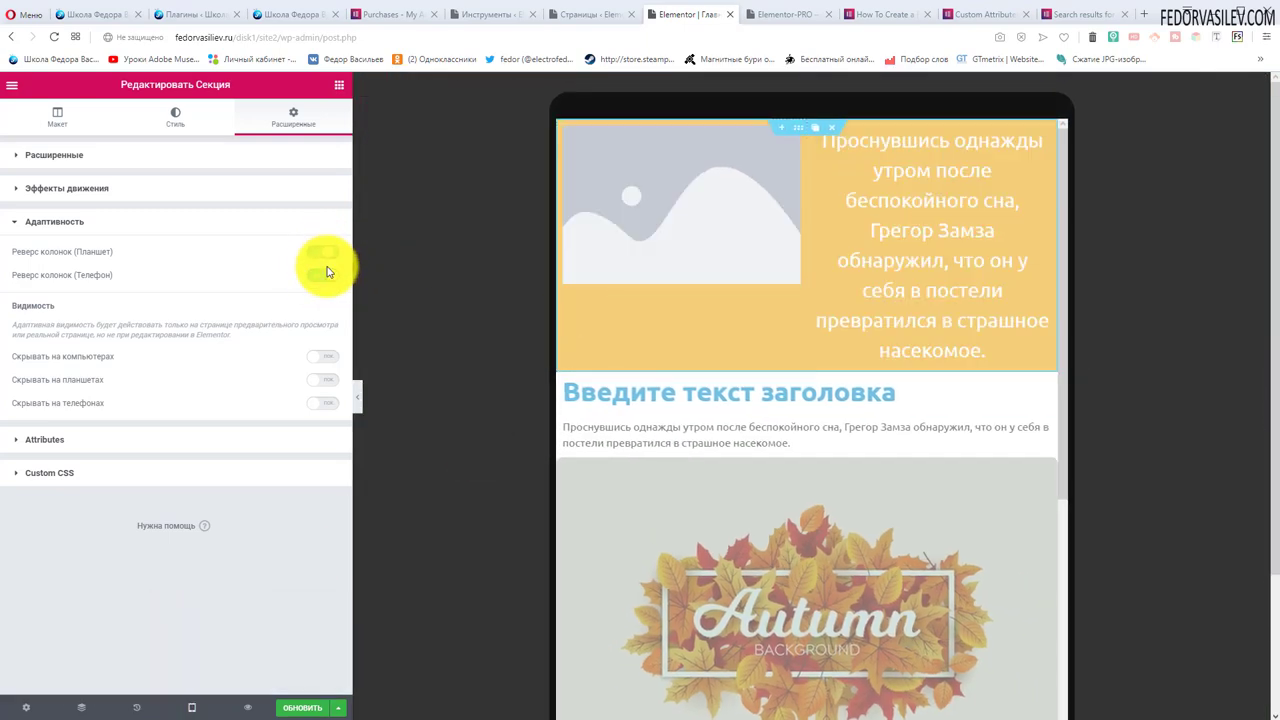
pyautogui.click(320, 252)
pyautogui.click(312, 273)
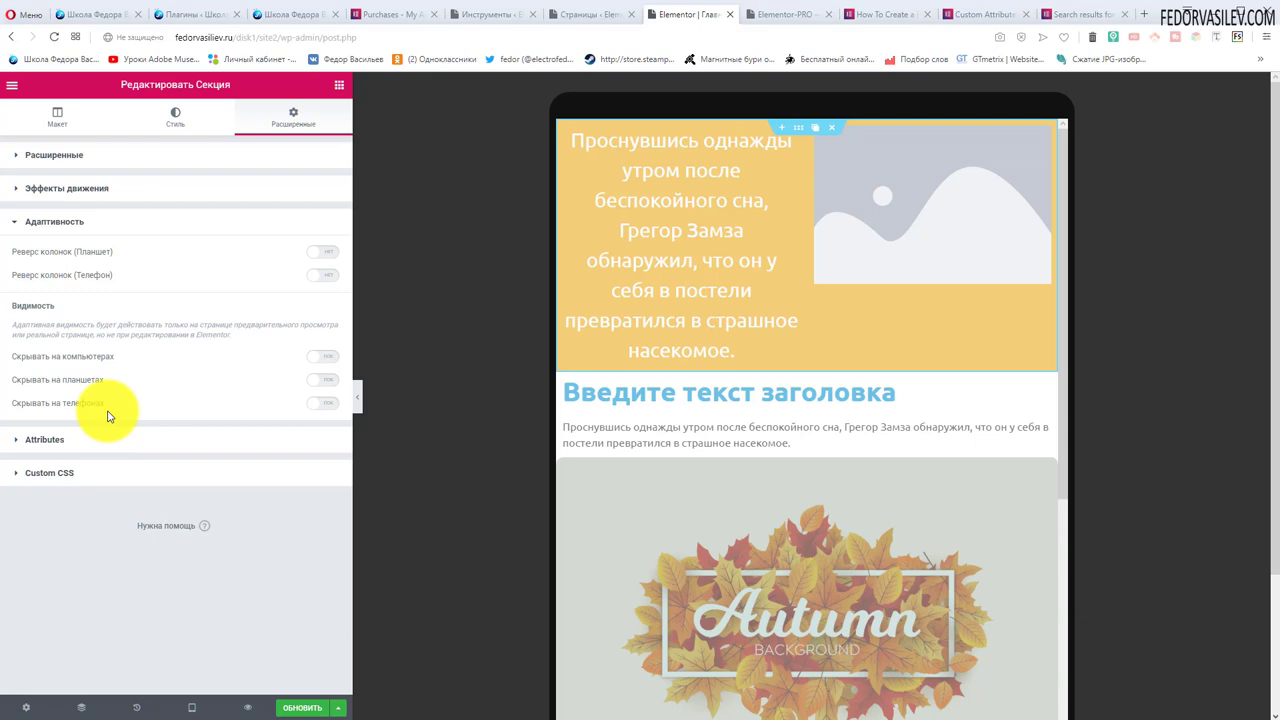
# - Try Скрывать на телефонах on the yellow section in the Телефон preview, turn it off, and return to the Компьютер preview
pyautogui.click(323, 403)
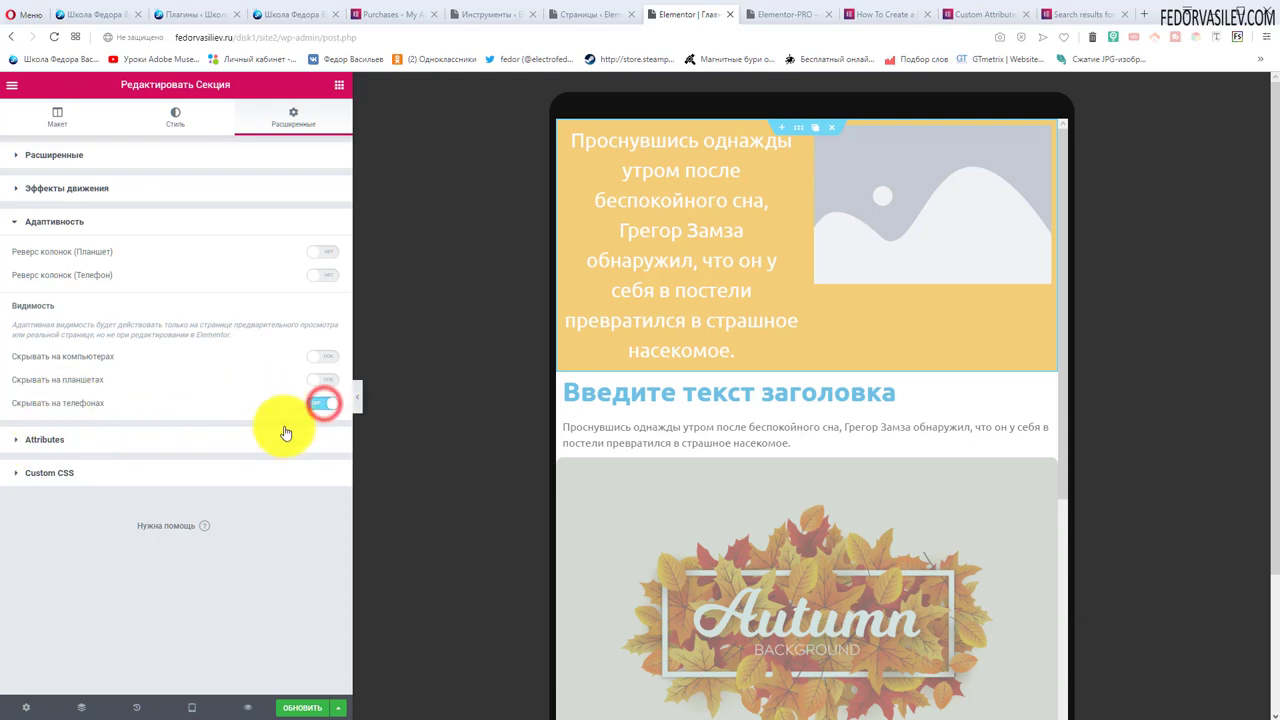
pyautogui.click(195, 696)
pyautogui.click(38, 674)
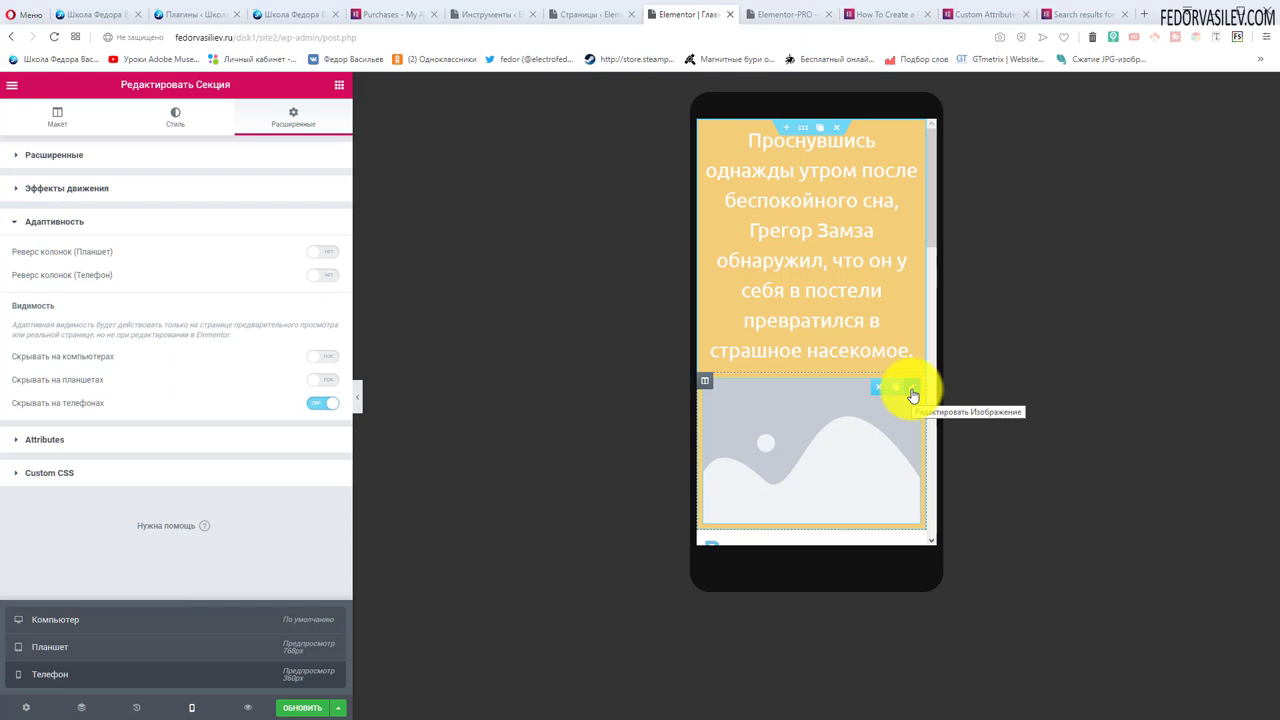
pyautogui.click(322, 402)
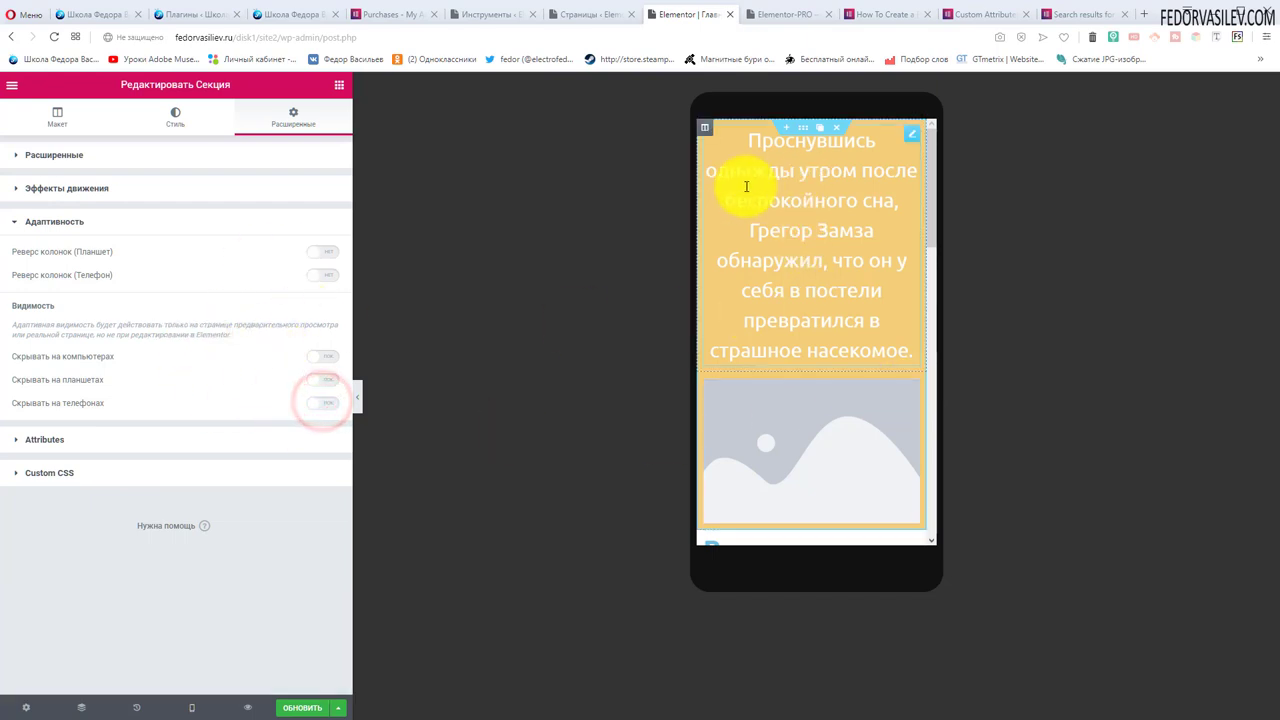
pyautogui.click(190, 705)
pyautogui.click(95, 619)
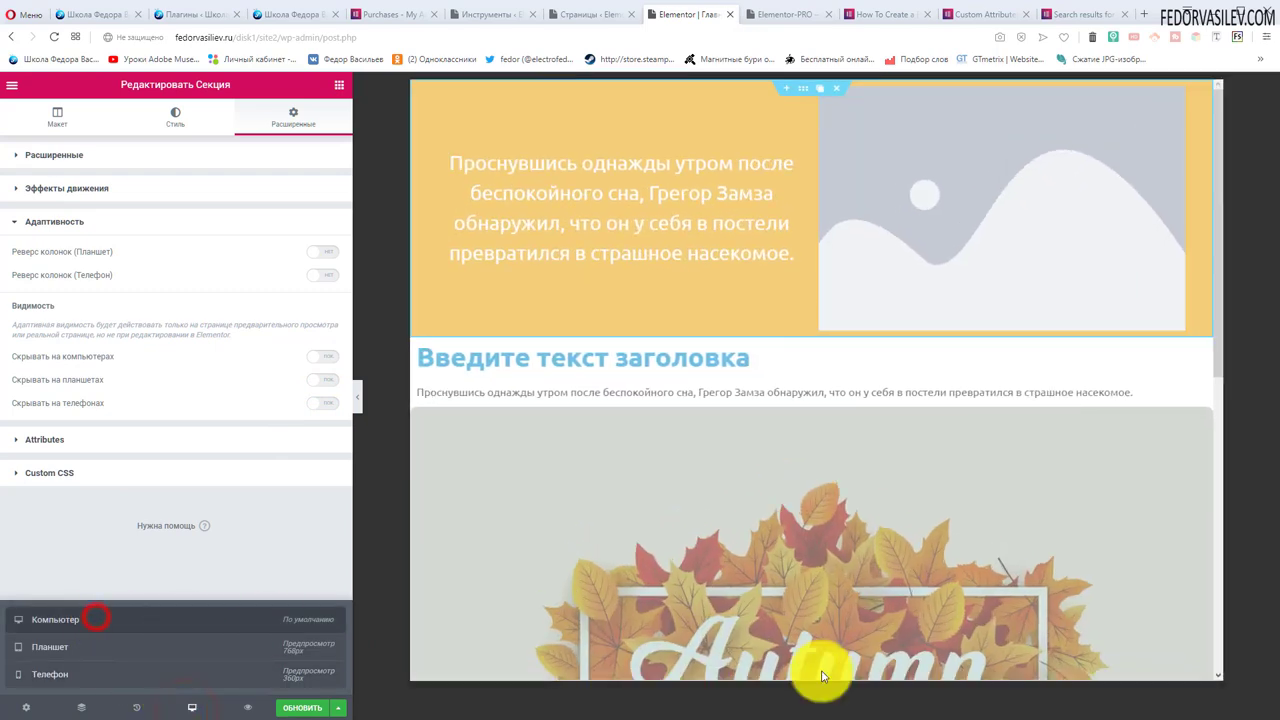
# - Open the heading section's Attributes settings and read the Custom Attributes (Pro) article in the Elementor documentation
pyautogui.click(30, 255)
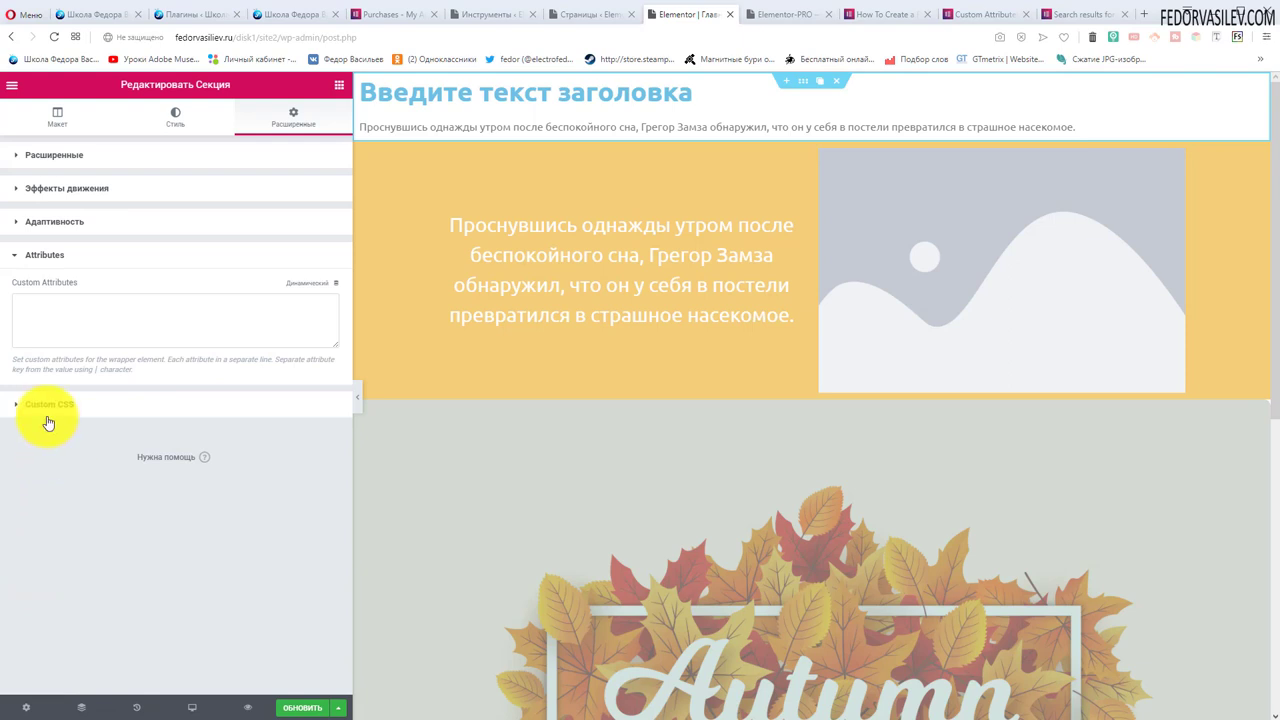
pyautogui.click(33, 304)
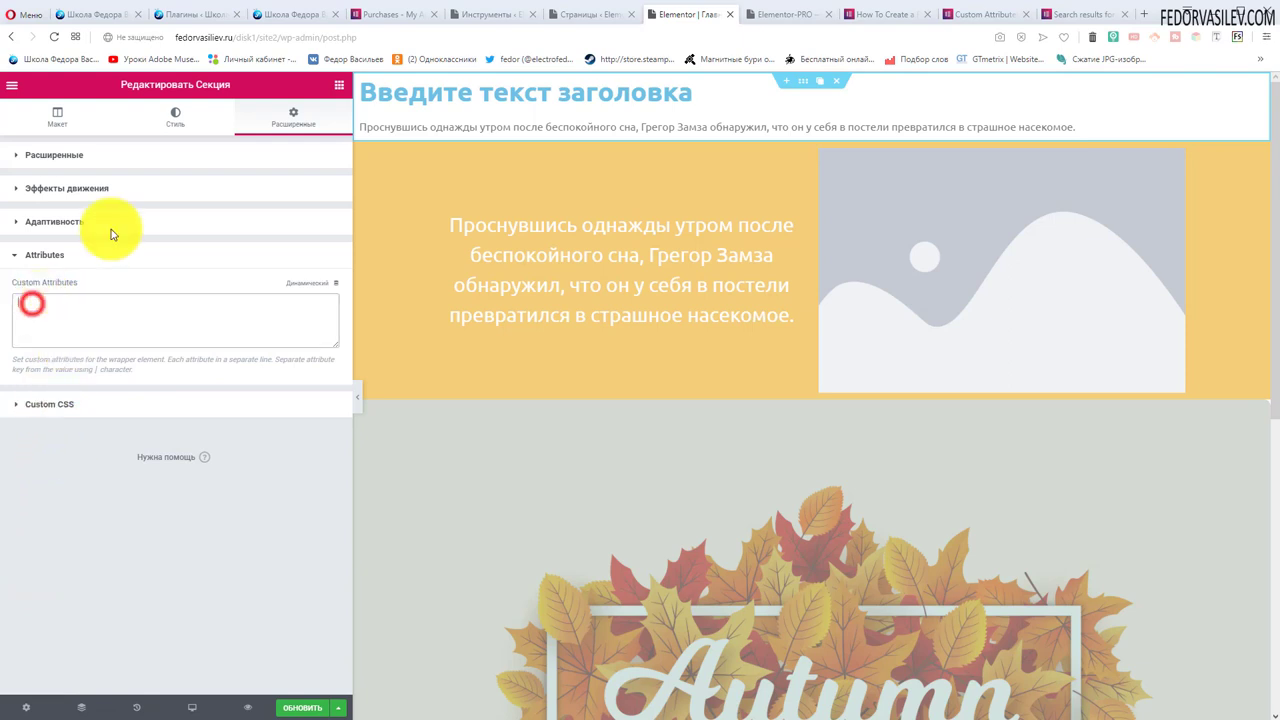
pyautogui.click(889, 14)
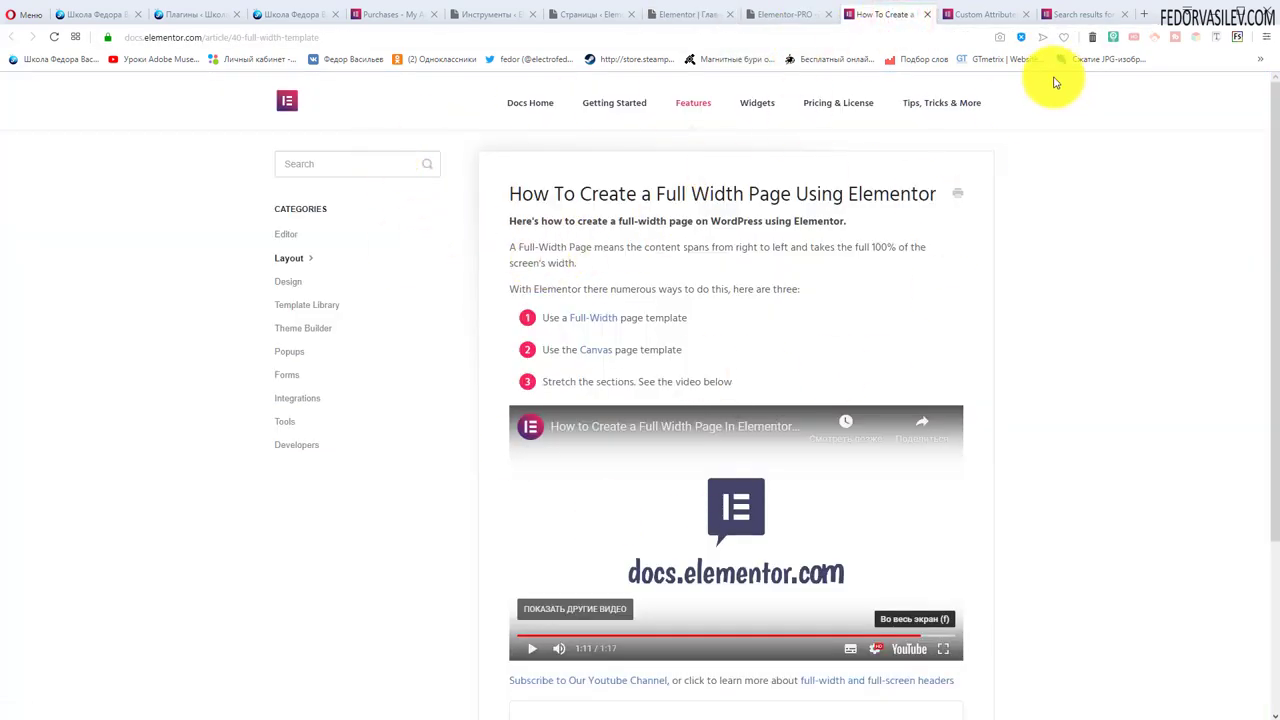
pyautogui.click(988, 14)
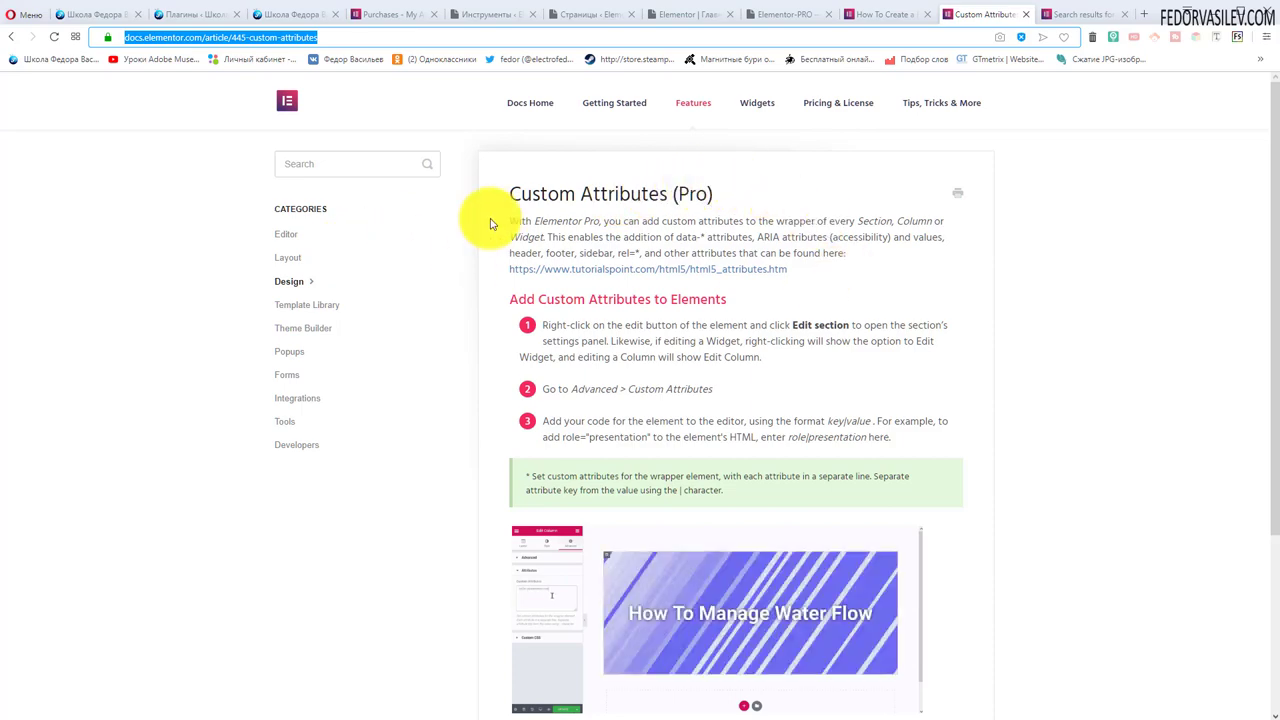
pyautogui.scroll(-2, 733, 250)
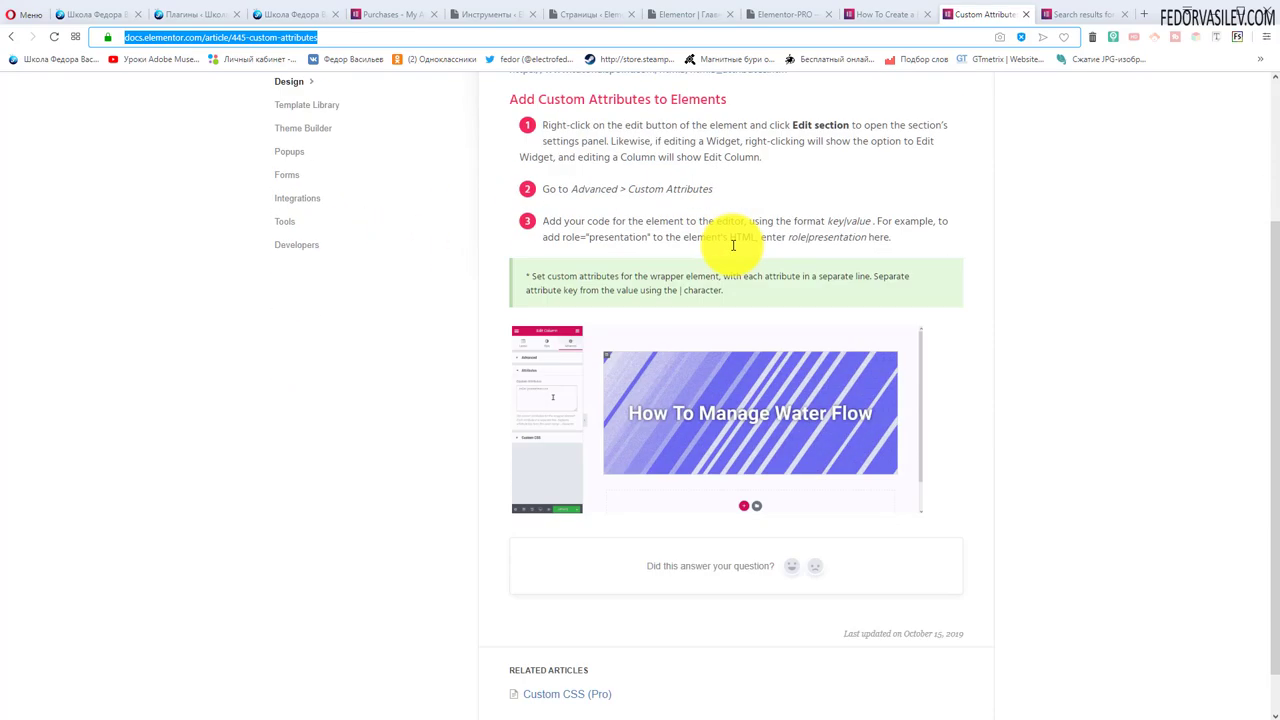
pyautogui.scroll(-1, 733, 245)
pyautogui.scroll(3, 734, 243)
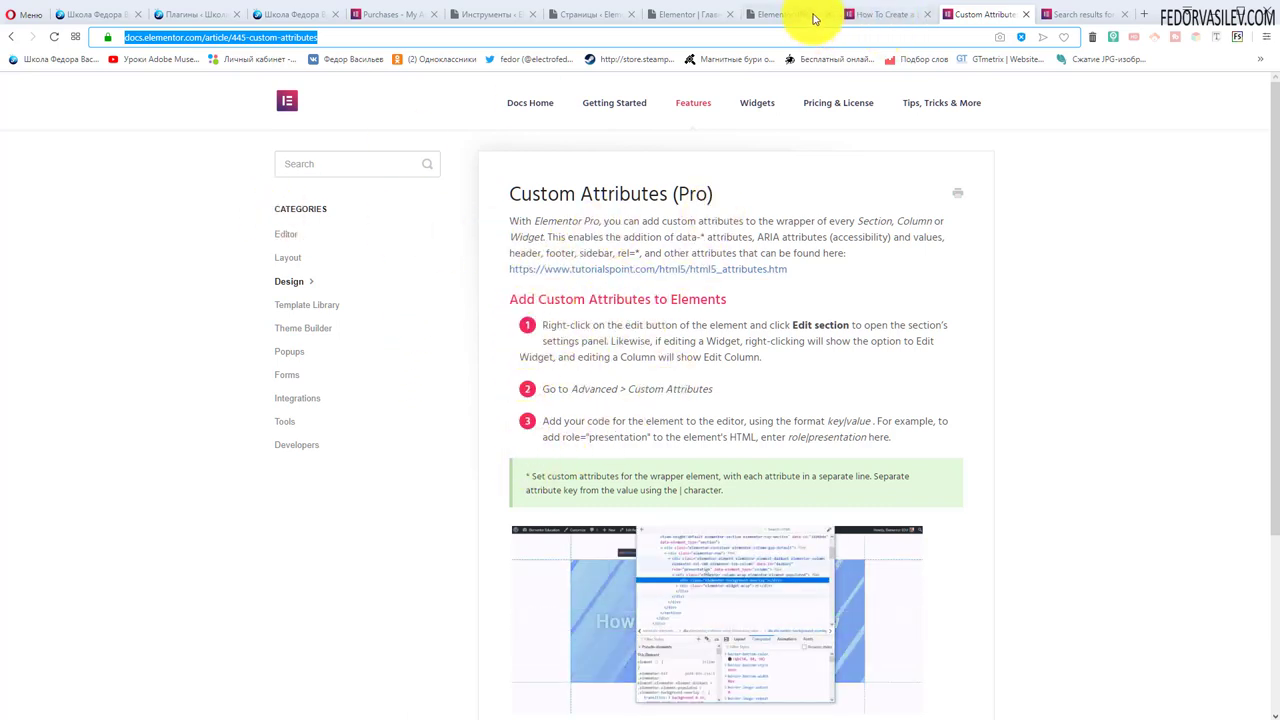
pyautogui.click(775, 15)
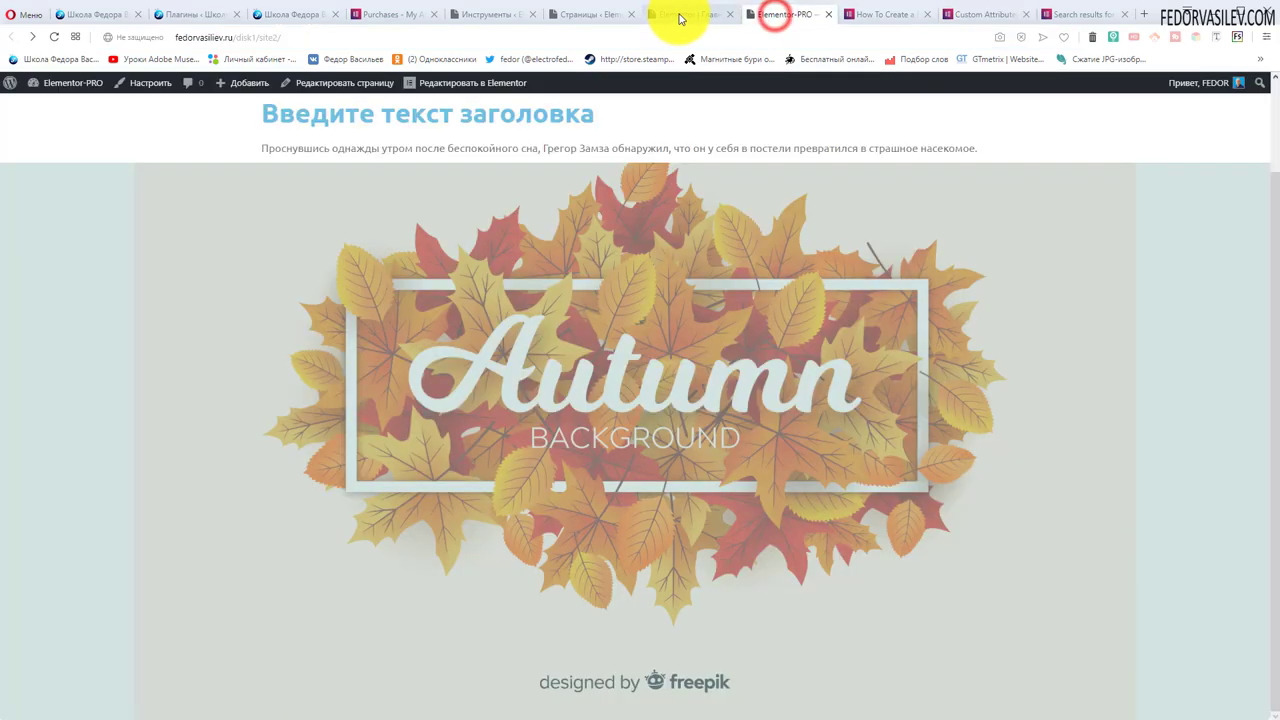
pyautogui.click(680, 15)
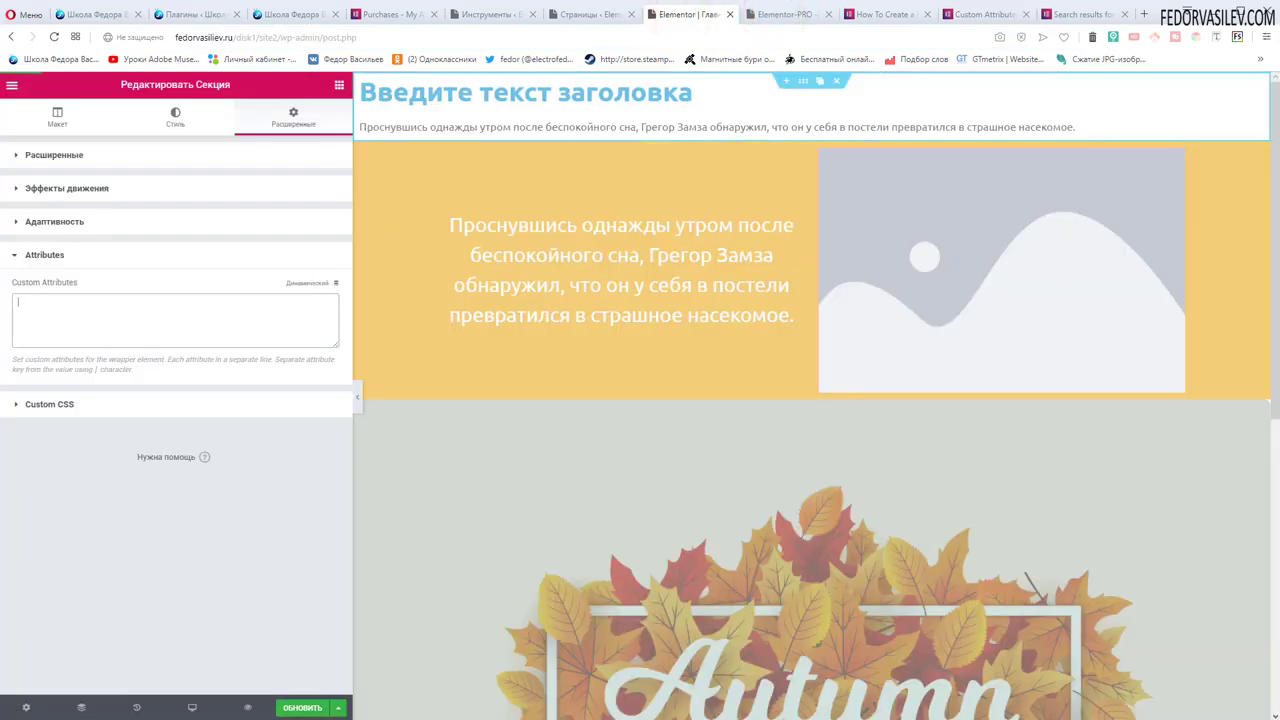
pyautogui.rightClick(60, 306)
pyautogui.click(81, 394)
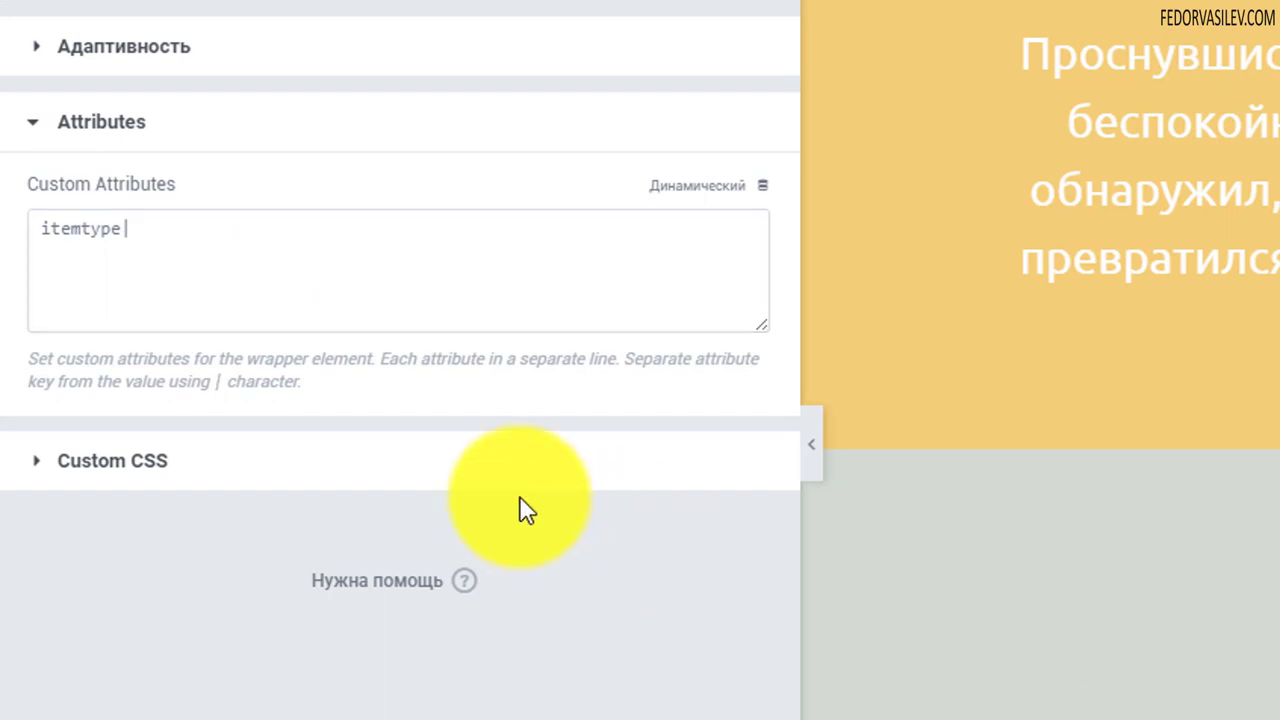
pyautogui.rightClick(166, 247)
pyautogui.click(218, 438)
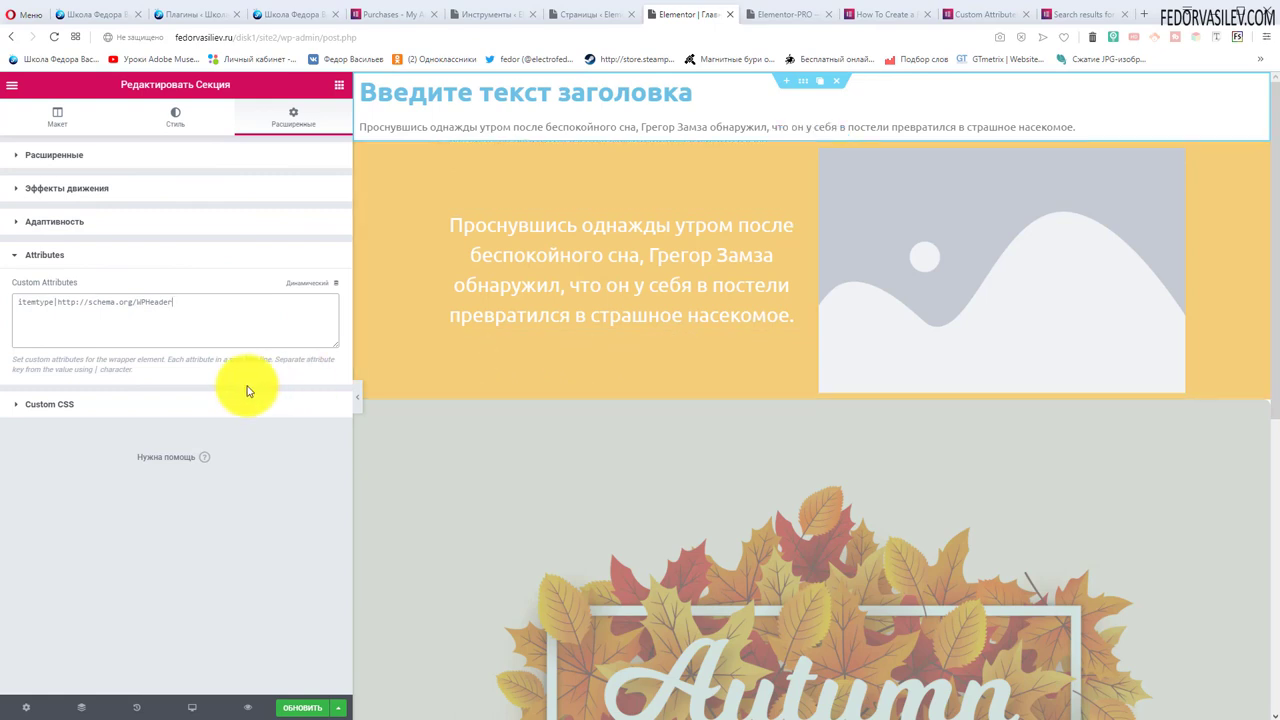
pyautogui.click(57, 314)
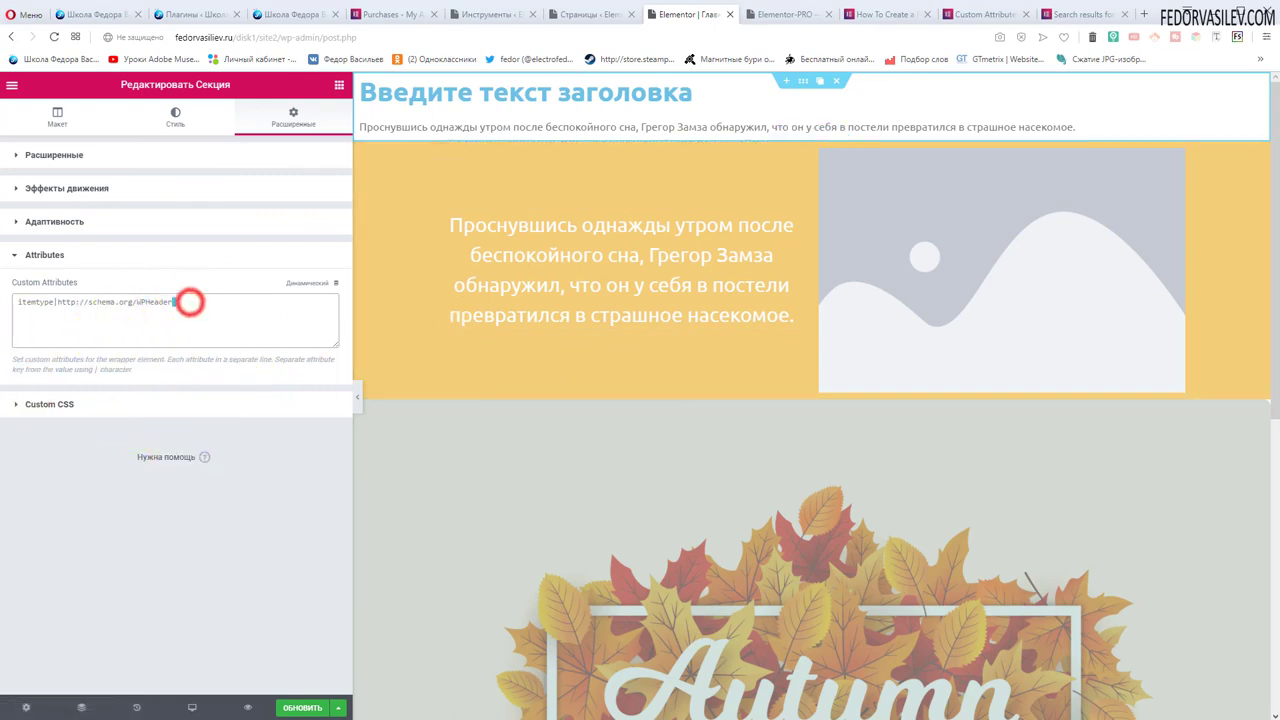
pyautogui.moveTo(190, 302); pyautogui.dragTo(9, 296)
pyautogui.click(197, 312)
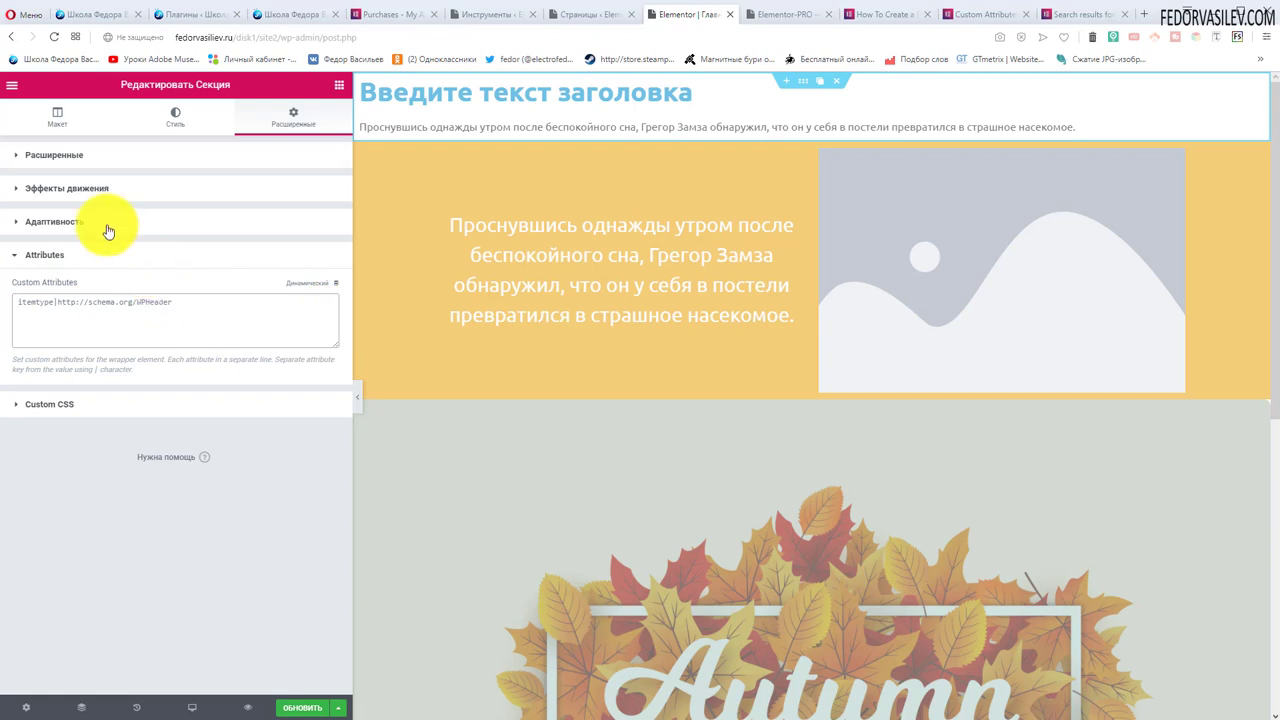
# - Set the heading section's HTML-тег to header in its layout settings, and return to its Attributes settings
pyautogui.click(43, 126)
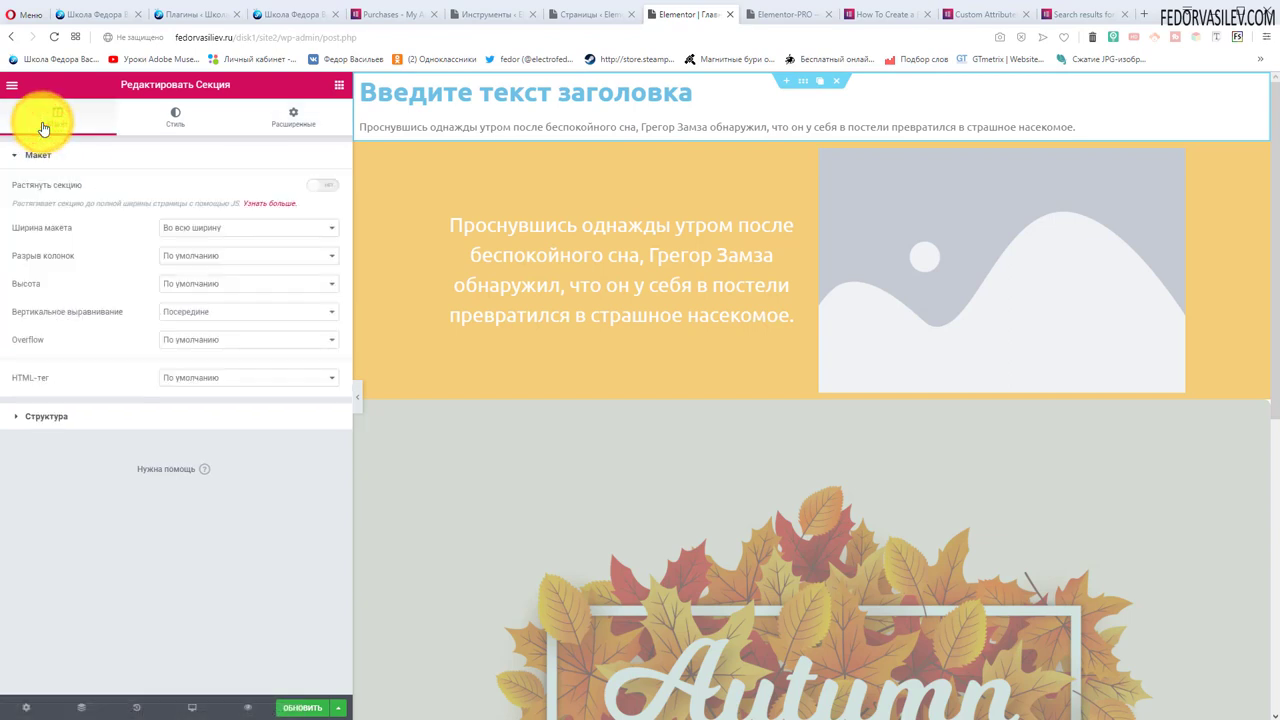
pyautogui.click(188, 377)
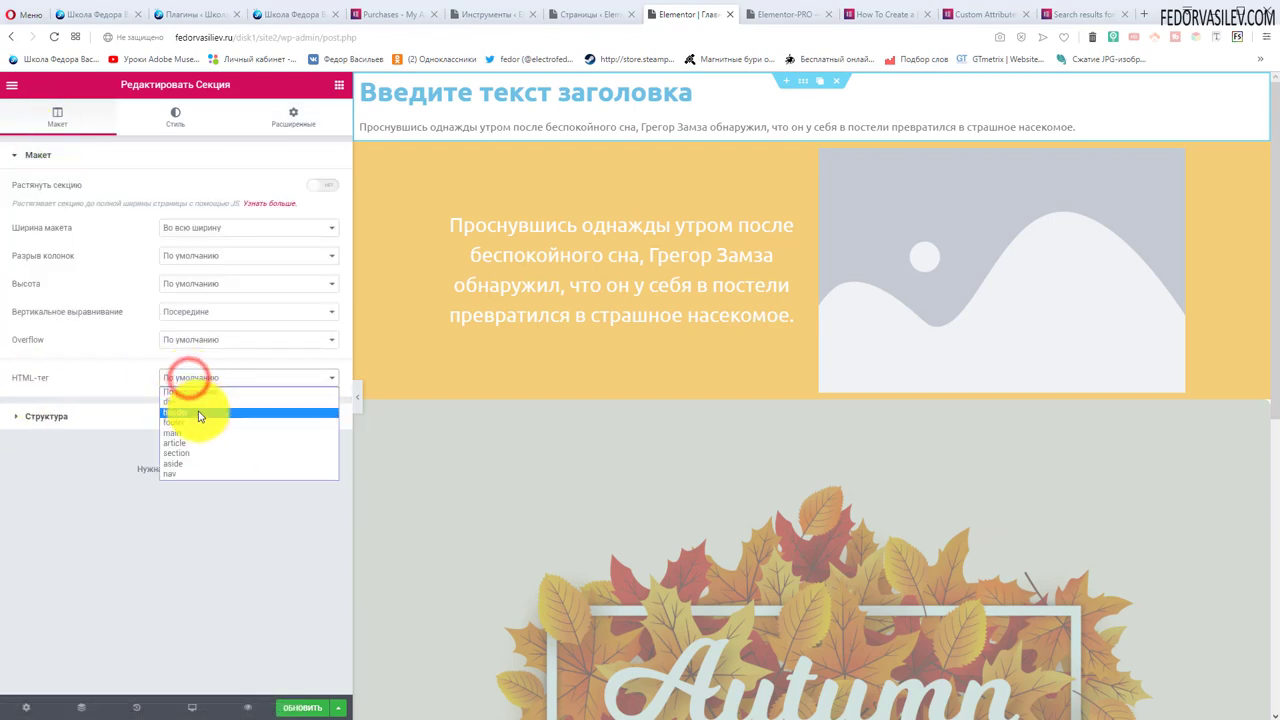
pyautogui.click(198, 413)
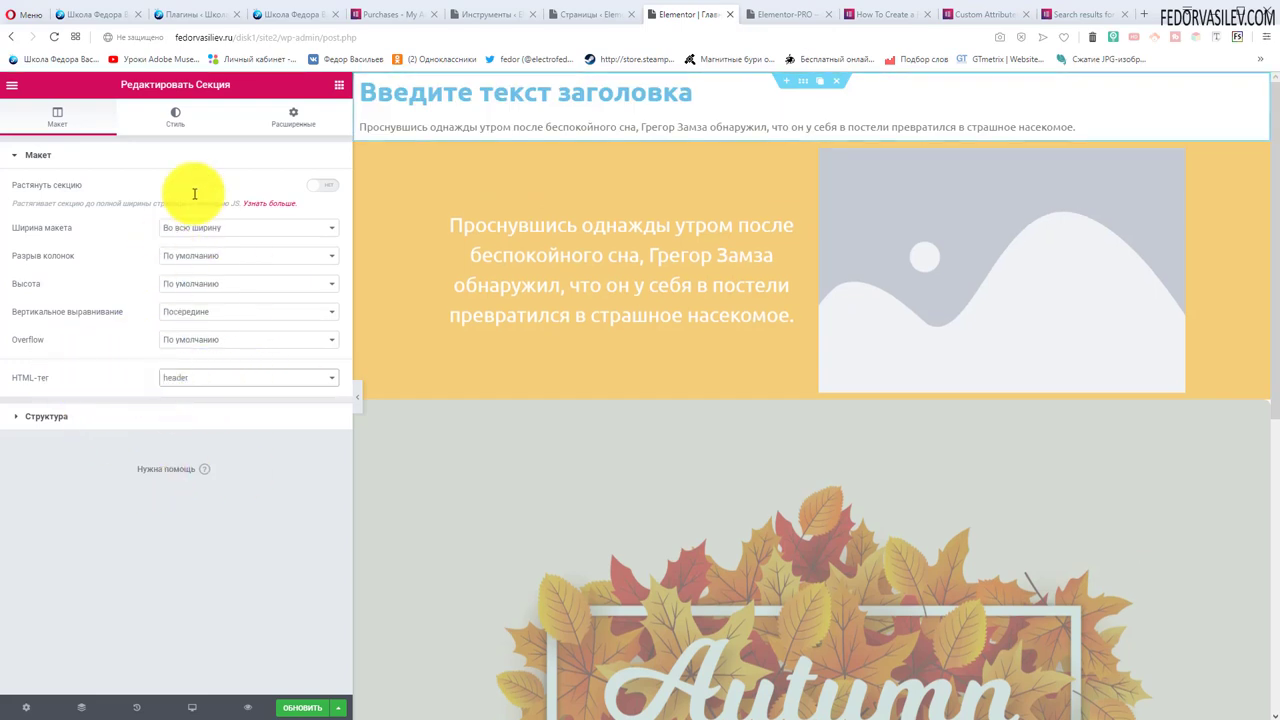
pyautogui.click(293, 117)
pyautogui.click(56, 484)
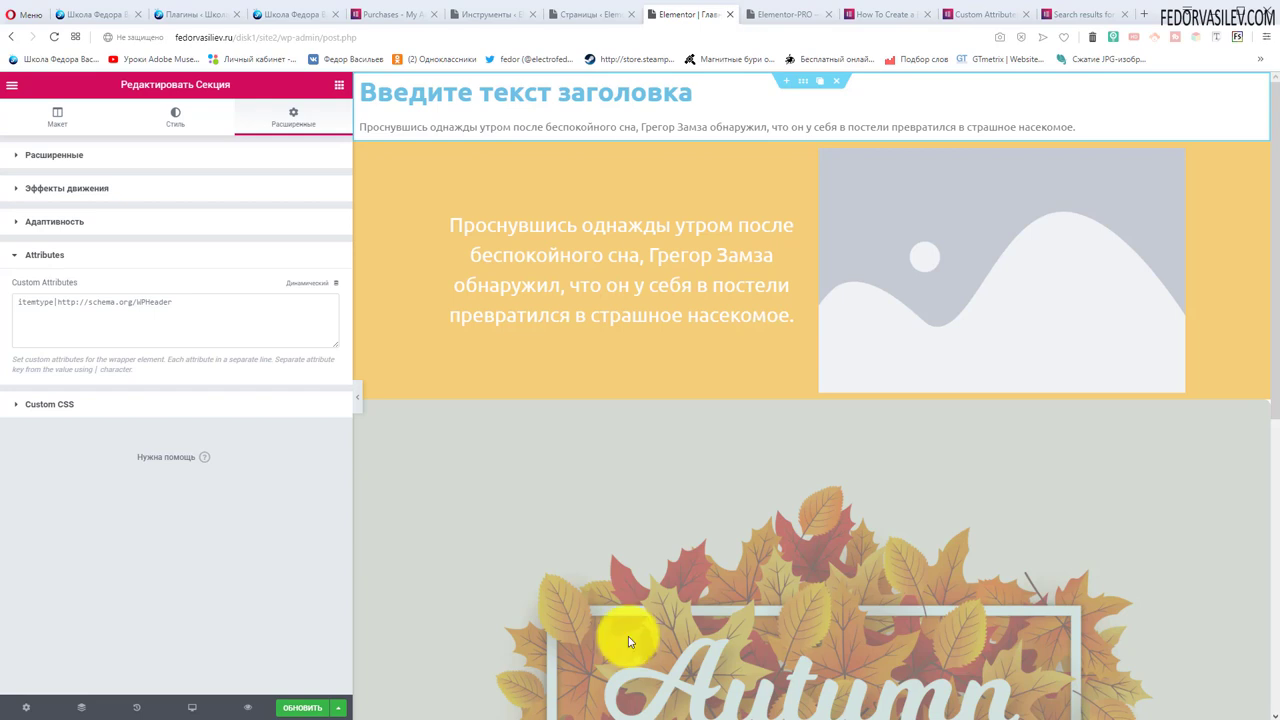
# - Open the heading section's Custom CSS settings and examine the code editor with its selector examples
pyautogui.click(40, 406)
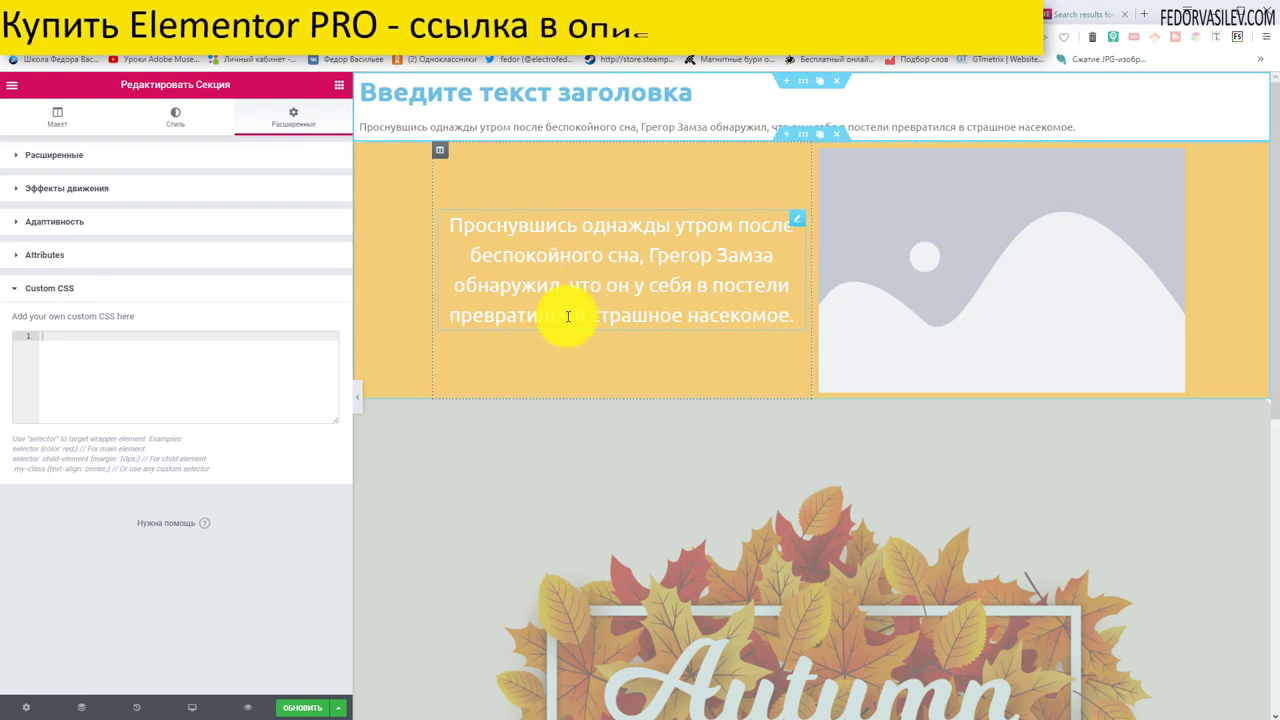
pyautogui.click(27, 288)
pyautogui.click(38, 292)
pyautogui.click(91, 372)
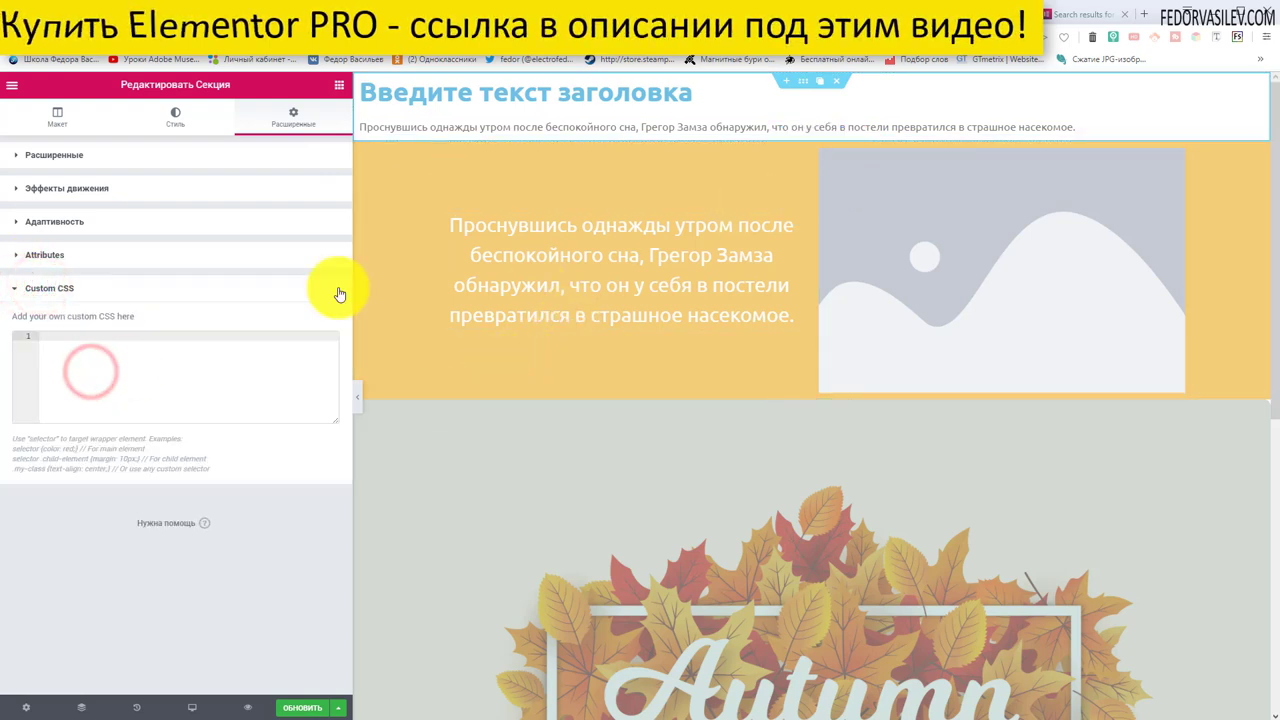